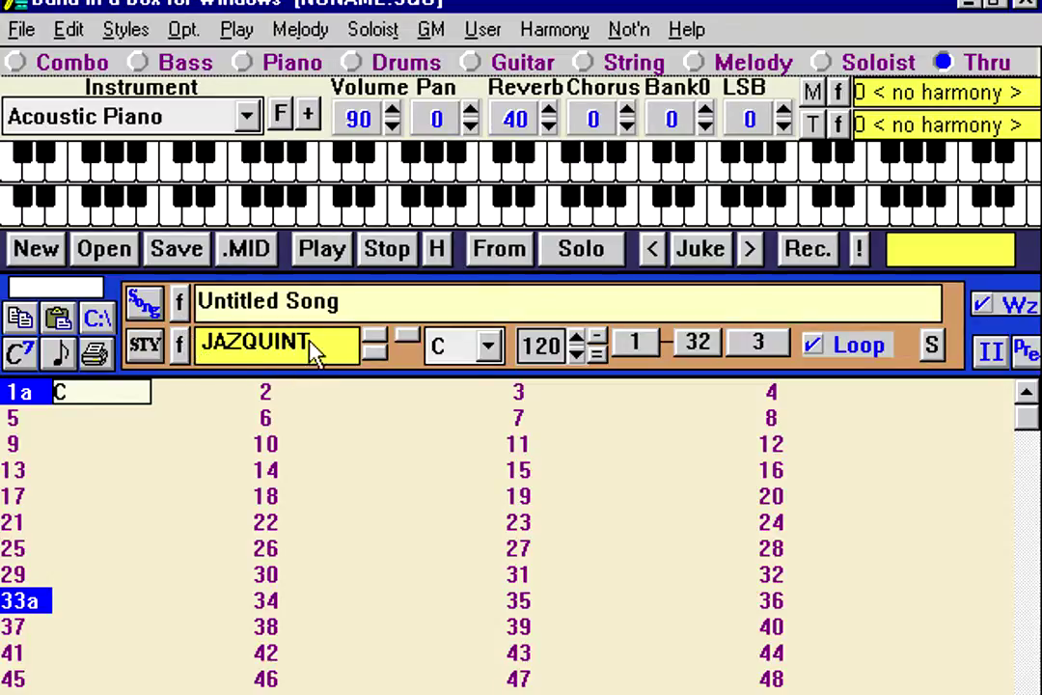
Step: Browse the list of user style files in the c:\bb folder, then cancel without loading one
{"action": "left_click", "coordinate": [375, 359]}
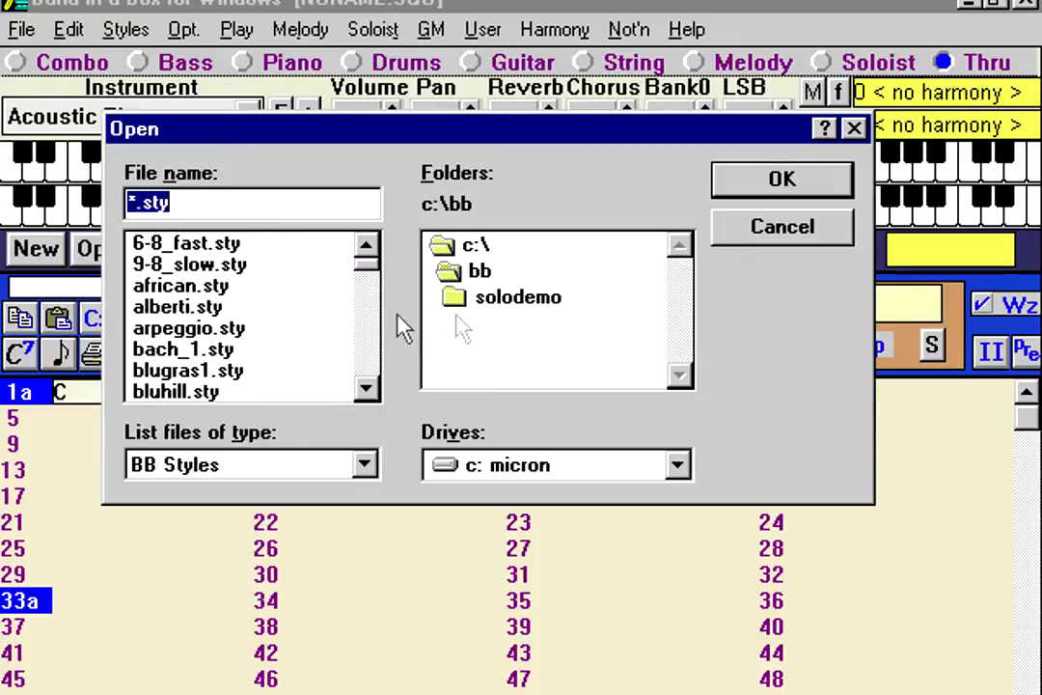
{"action": "left_click", "coordinate": [367, 389]}
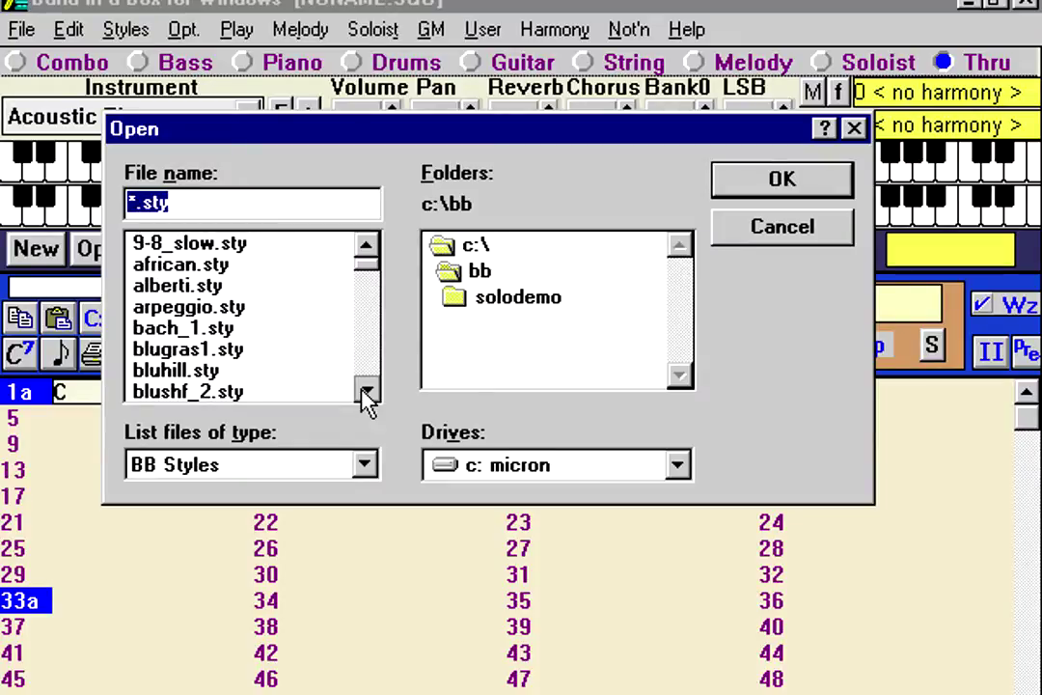
{"action": "left_click_drag", "start_coordinate": [365, 396], "coordinate": [365, 392]}
{"action": "left_click_drag", "start_coordinate": [367, 290], "coordinate": [365, 253]}
{"action": "left_click", "coordinate": [717, 241]}
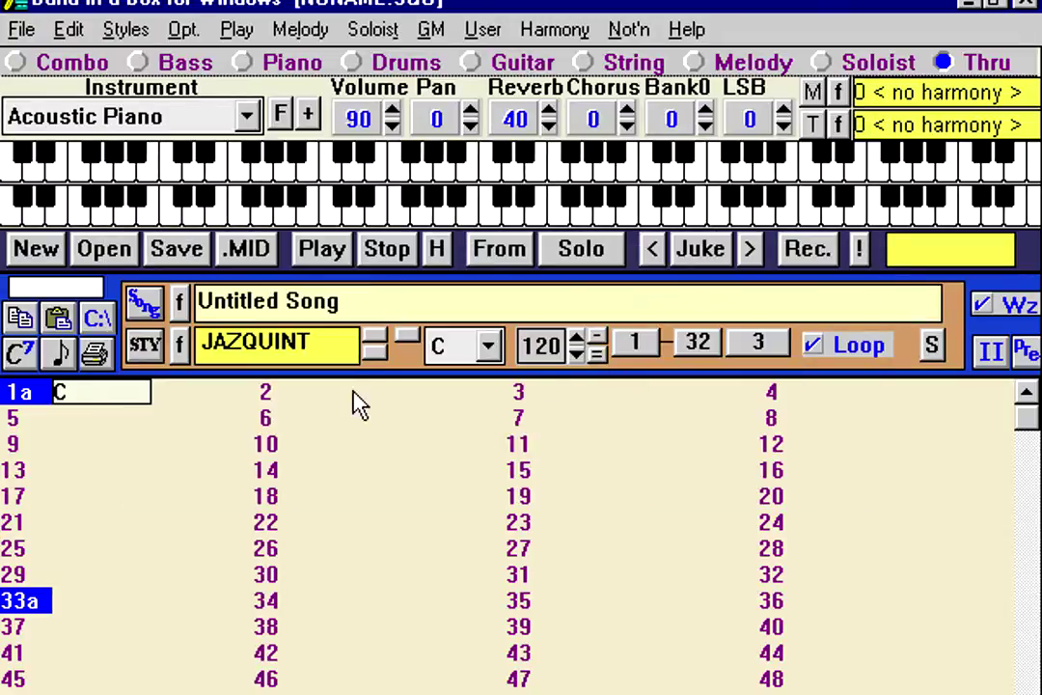
Step: Look over the built-in styles from Jazz Swing to Reggae without choosing one
{"action": "left_click", "coordinate": [138, 37]}
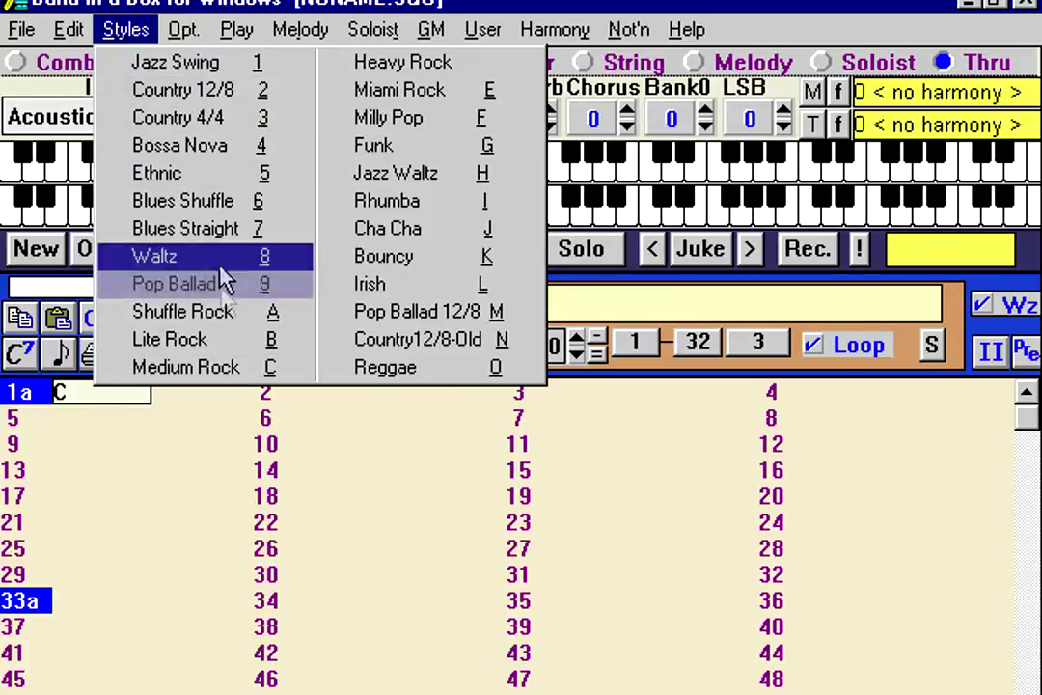
{"action": "mouse_move", "coordinate": [373, 29]}
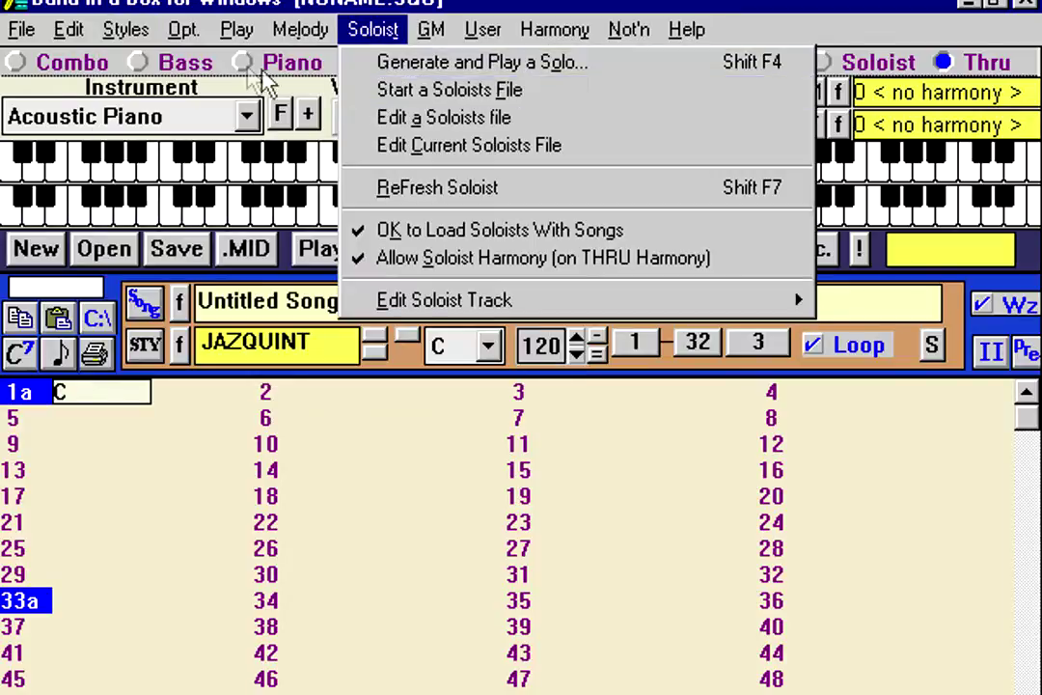
{"action": "mouse_move", "coordinate": [125, 29]}
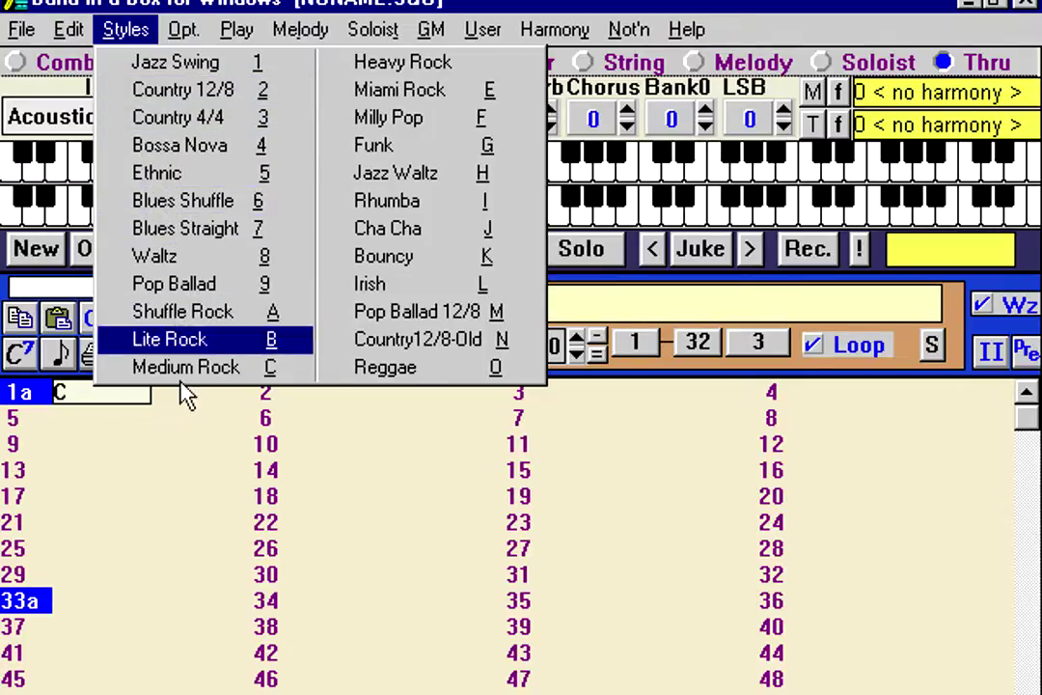
{"action": "left_click", "coordinate": [195, 428]}
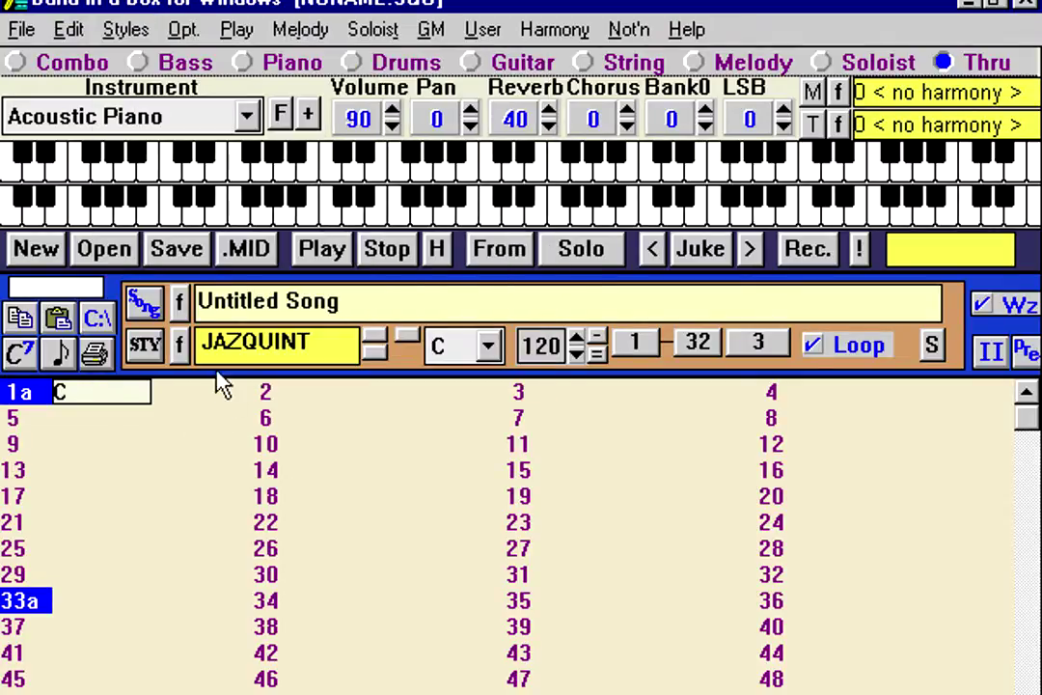
Step: Browse the song files in c:\bb, highlight a_ethn_#.sg5, and cancel without opening it
{"action": "left_click", "coordinate": [128, 255]}
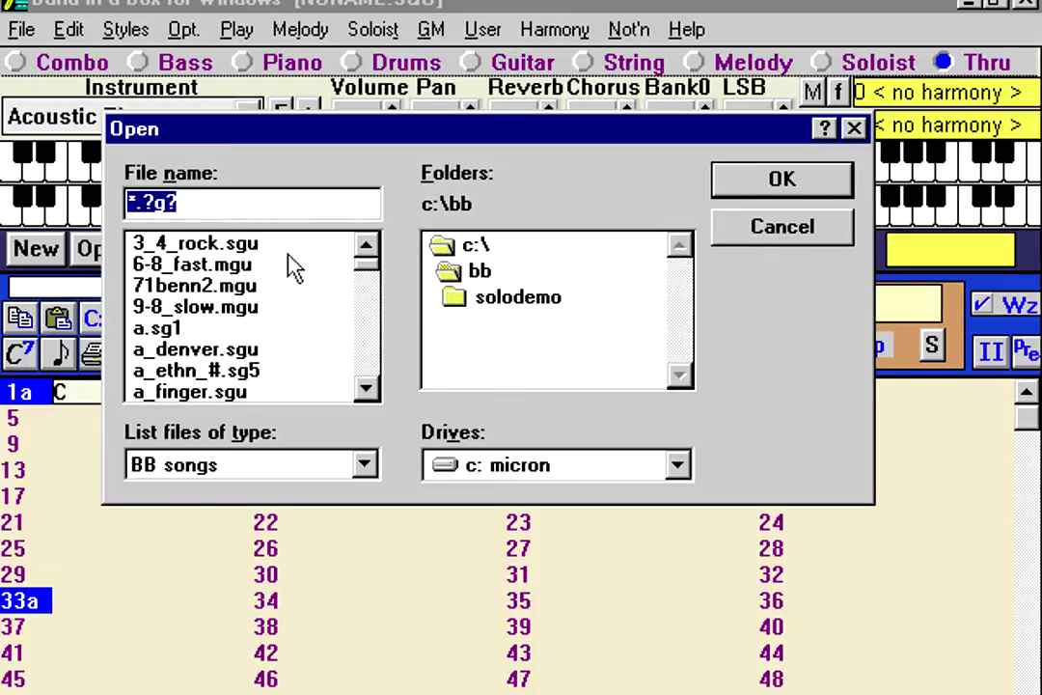
{"action": "left_click", "coordinate": [367, 391]}
{"action": "left_click", "coordinate": [366, 391]}
{"action": "left_click", "coordinate": [367, 391]}
{"action": "left_click", "coordinate": [367, 391]}
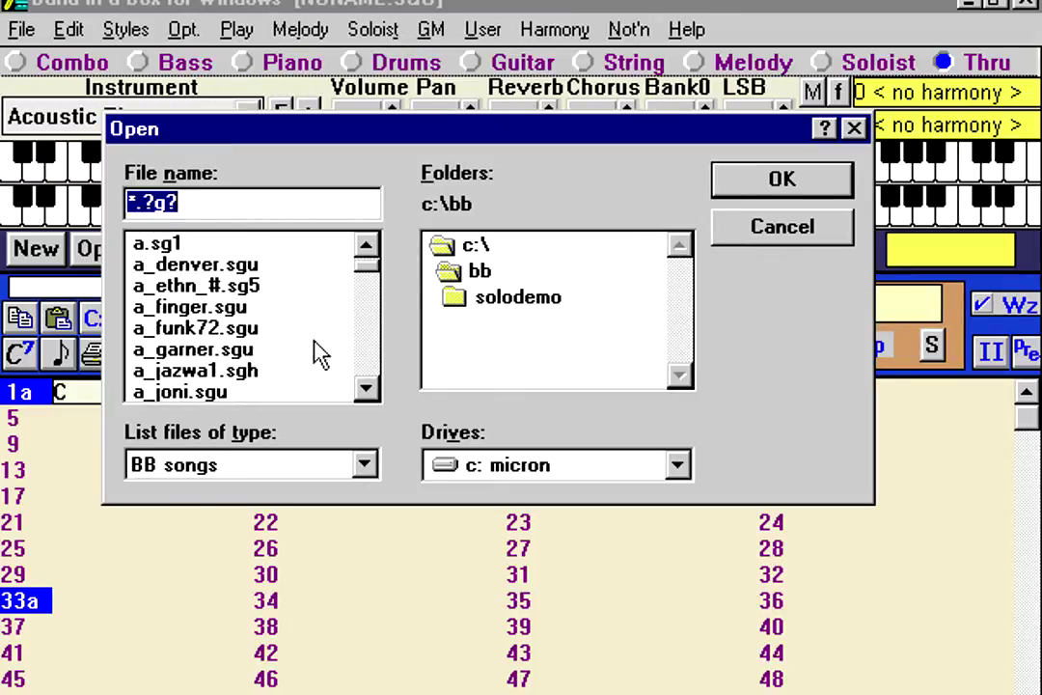
{"action": "left_click", "coordinate": [256, 289]}
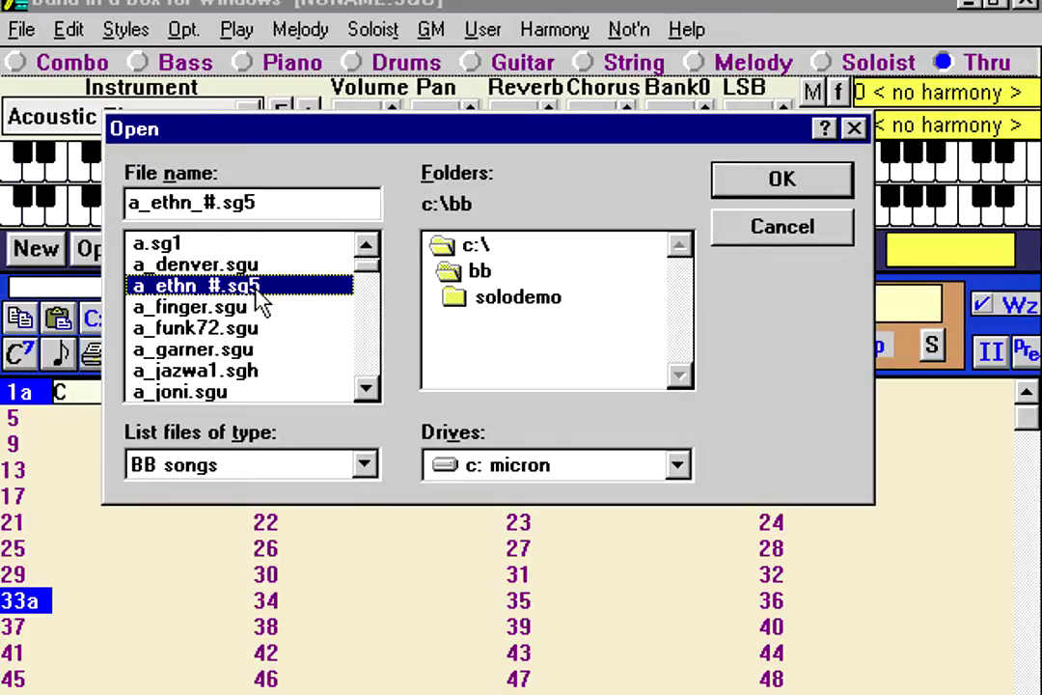
{"action": "left_click", "coordinate": [777, 230]}
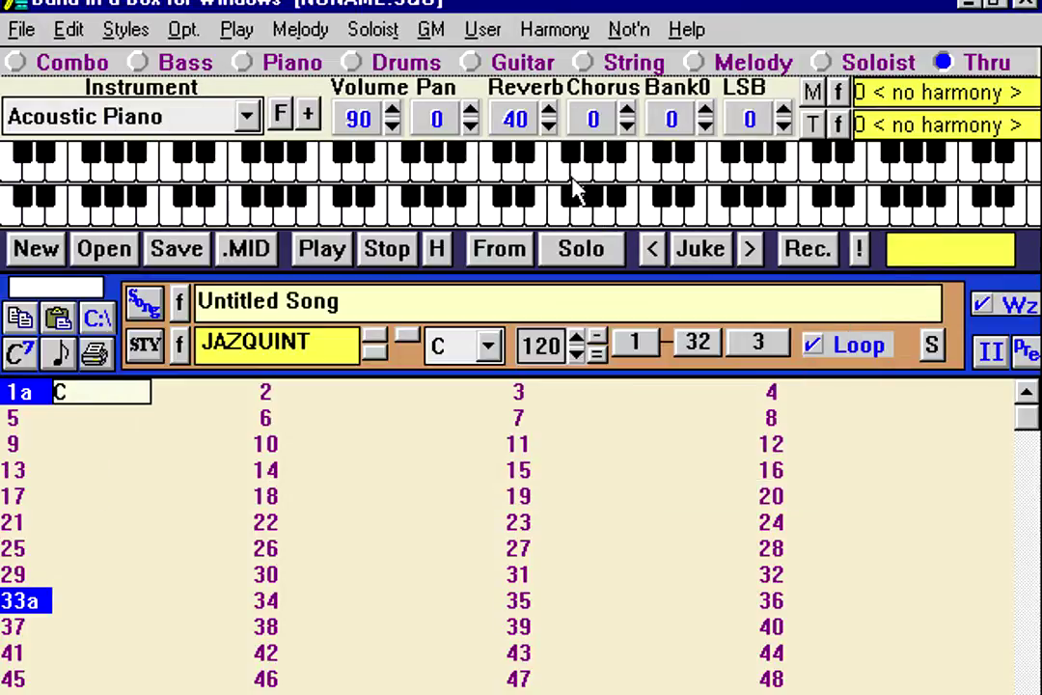
Step: Switch to the built-in Jazz Swing style and browse the song files filtered by that style without opening one
{"action": "left_click", "coordinate": [122, 29]}
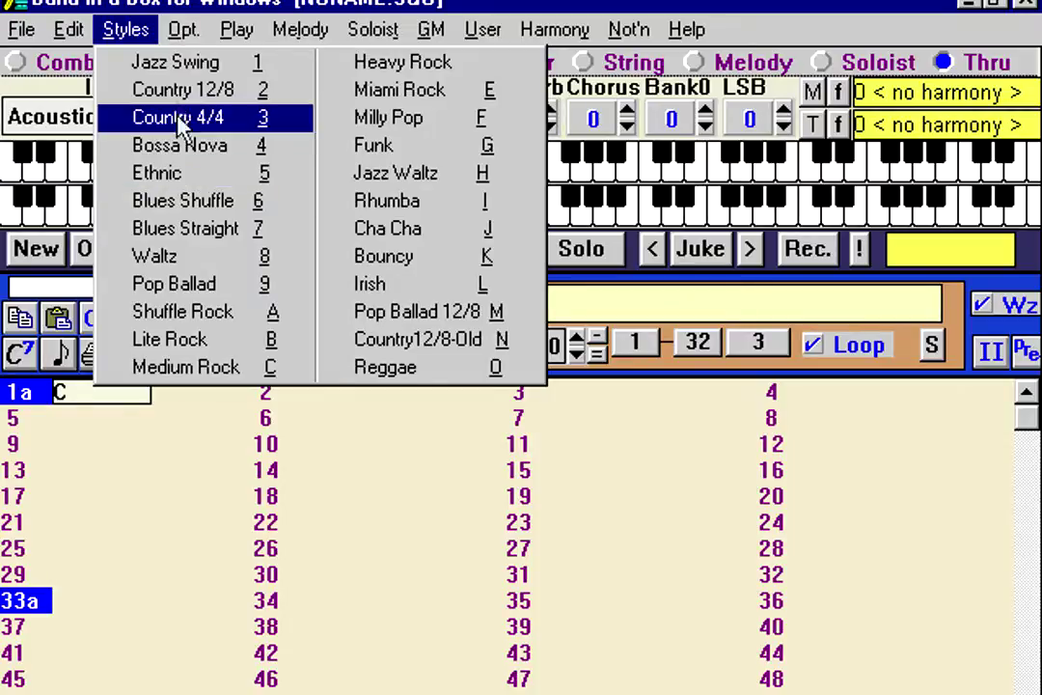
{"action": "left_click", "coordinate": [179, 77]}
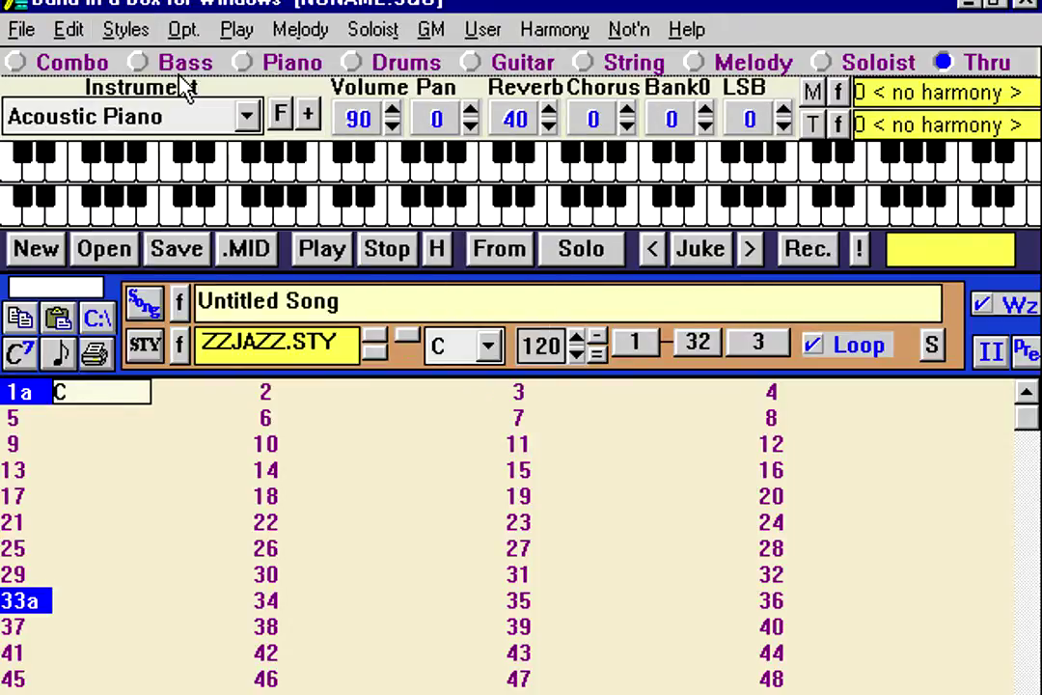
{"action": "left_click", "coordinate": [17, 32]}
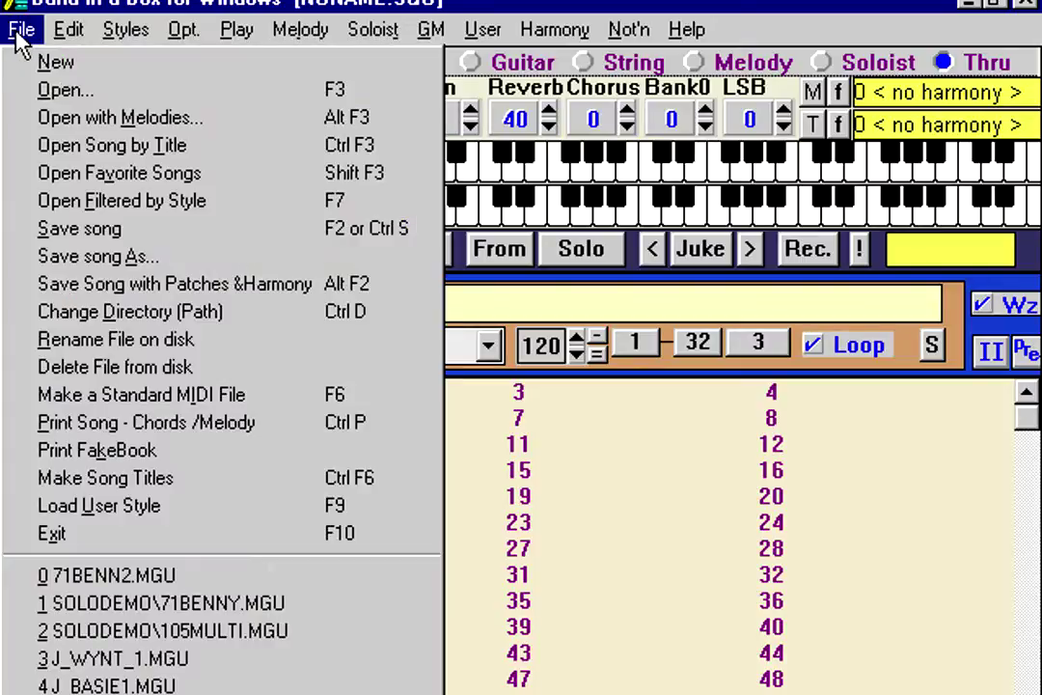
{"action": "left_click", "coordinate": [76, 200]}
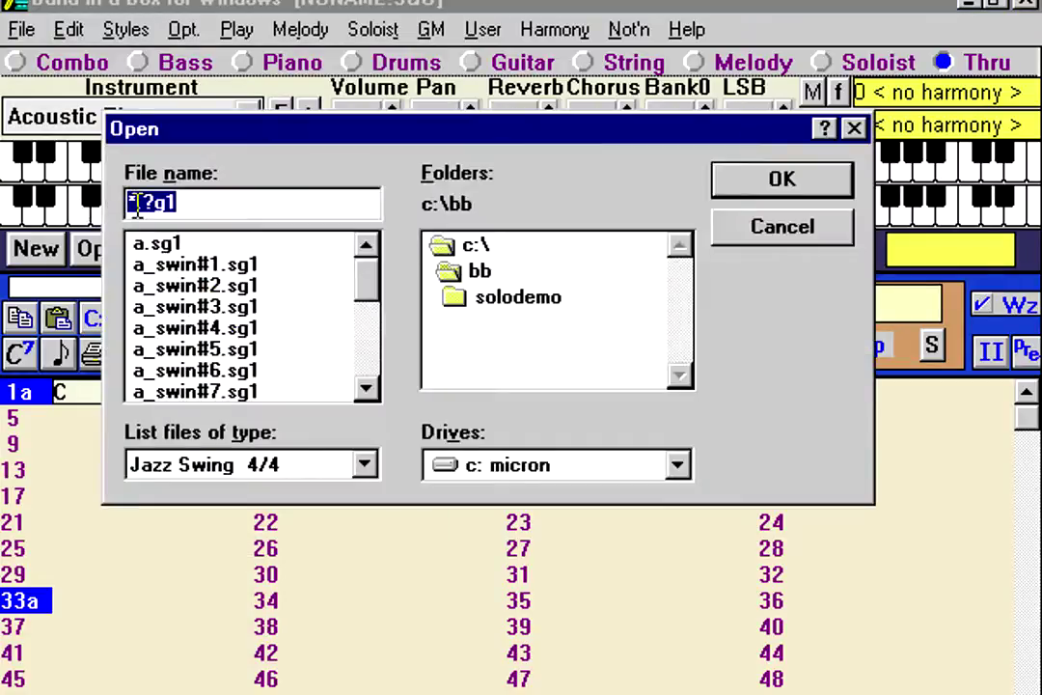
{"action": "left_click", "coordinate": [367, 390]}
{"action": "left_click", "coordinate": [367, 390]}
{"action": "left_click", "coordinate": [366, 390]}
{"action": "left_click", "coordinate": [367, 390]}
{"action": "left_click", "coordinate": [367, 390]}
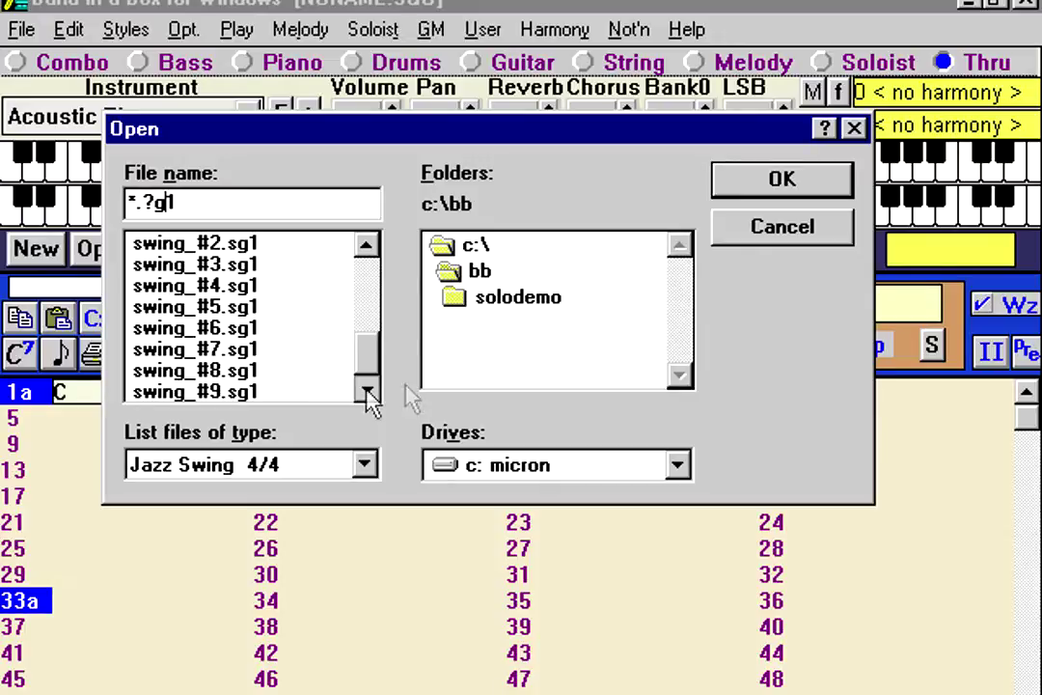
{"action": "left_click", "coordinate": [751, 244]}
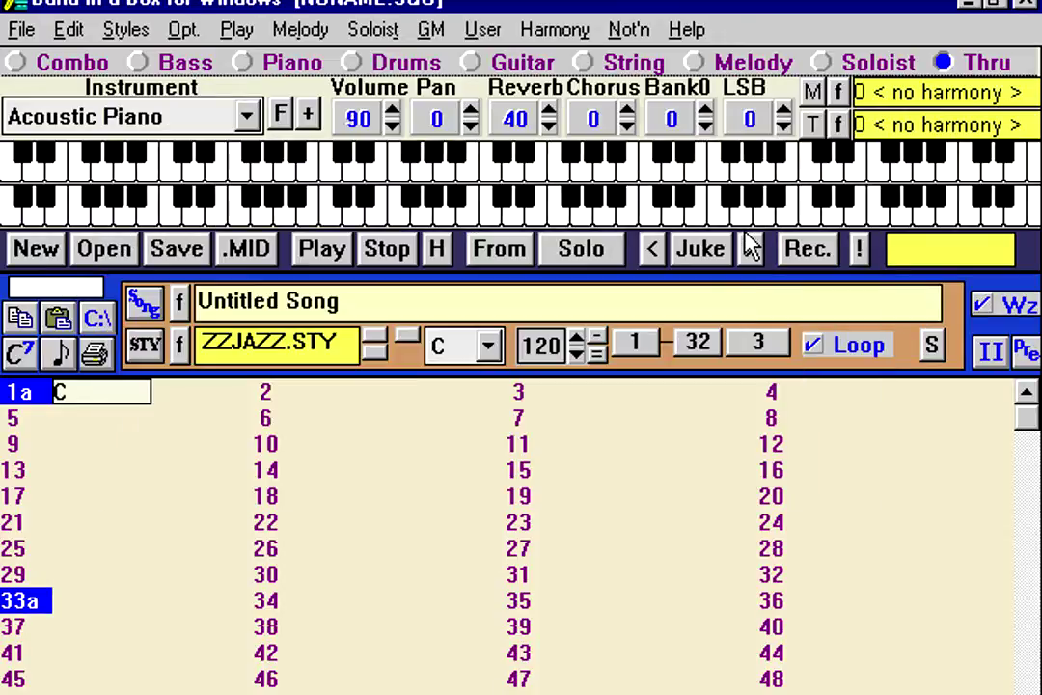
Step: Load JAZQUINT.STY from the favorite styles and browse the songs filtered by user style without opening one
{"action": "left_click", "coordinate": [179, 345]}
{"action": "double_click", "coordinate": [208, 289]}
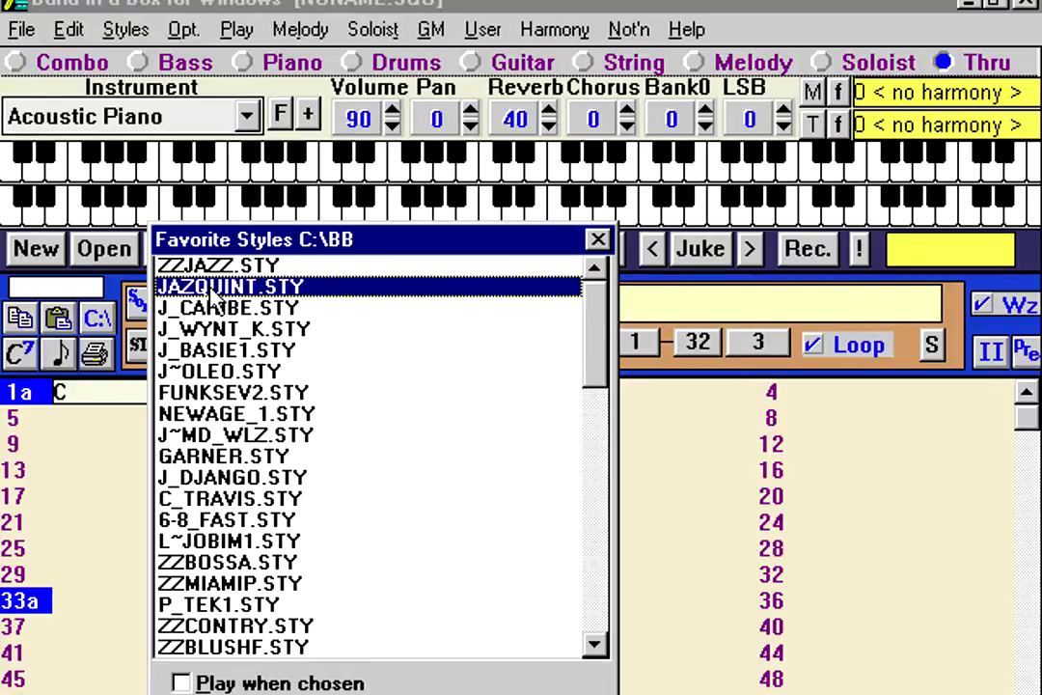
{"action": "key", "text": "F3"}
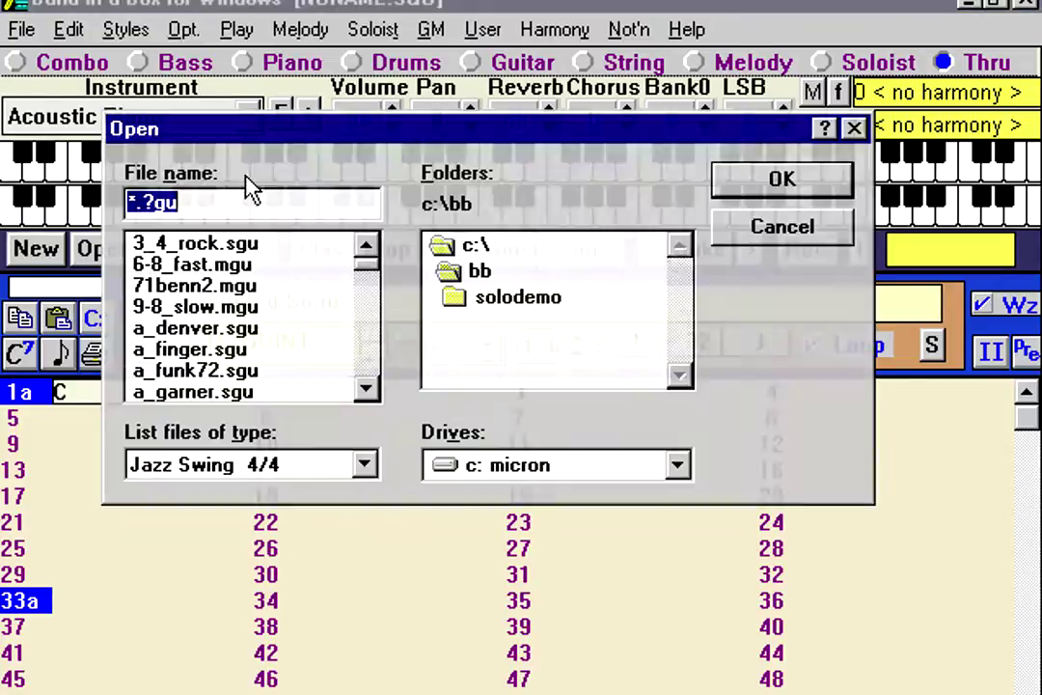
{"action": "left_click", "coordinate": [228, 204]}
{"action": "left_click_drag", "start_coordinate": [366, 391], "coordinate": [367, 391]}
{"action": "left_click_drag", "start_coordinate": [367, 263], "coordinate": [594, 287]}
{"action": "left_click", "coordinate": [772, 230]}
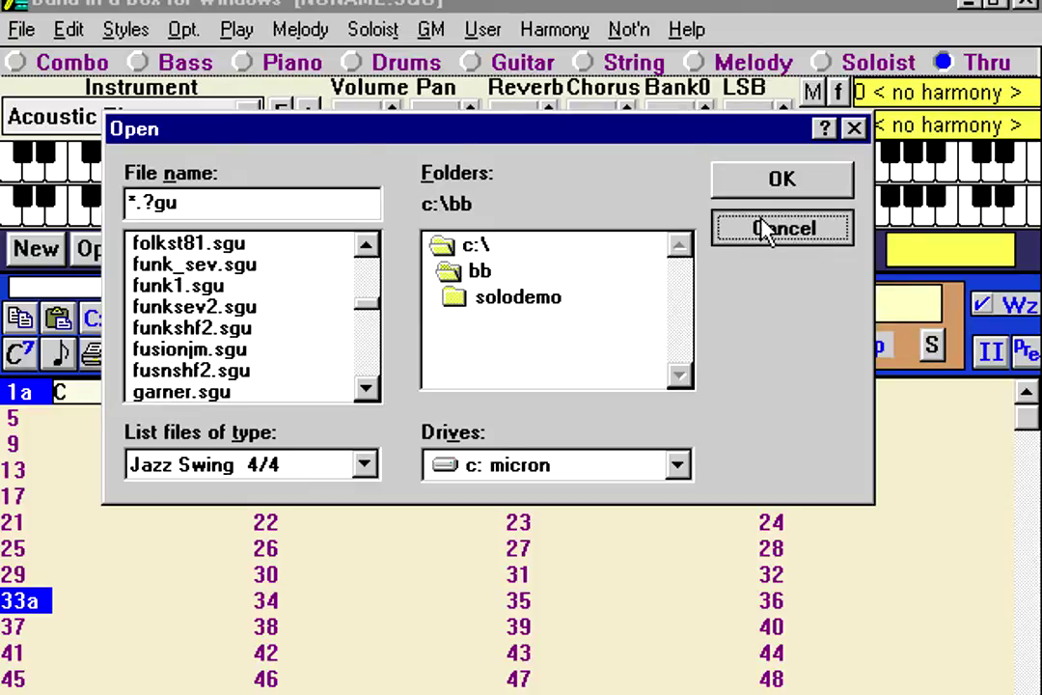
Step: Recheck the list of built-in styles, then load J_WYNT_K.STY from the favorite styles
{"action": "left_click", "coordinate": [150, 39]}
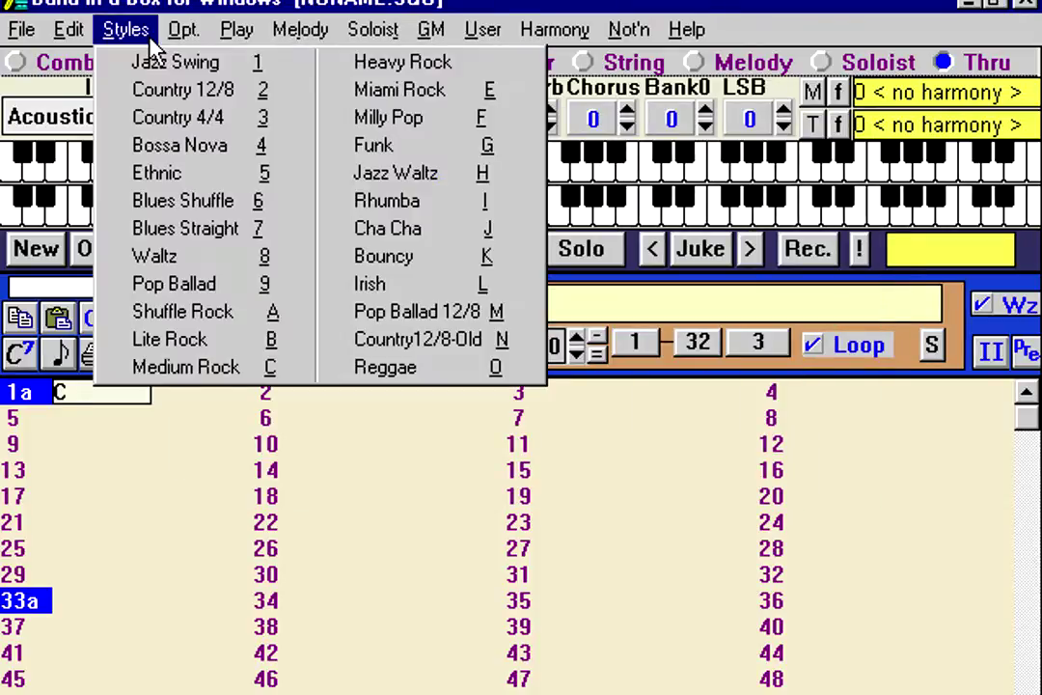
{"action": "left_click", "coordinate": [393, 473]}
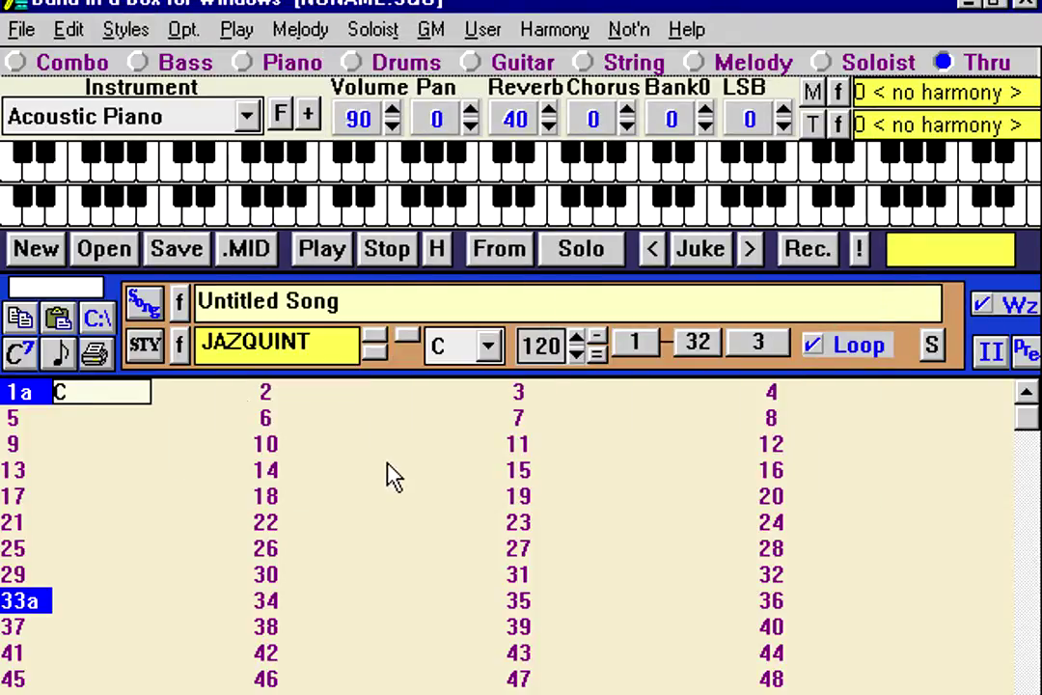
{"action": "left_click", "coordinate": [179, 344]}
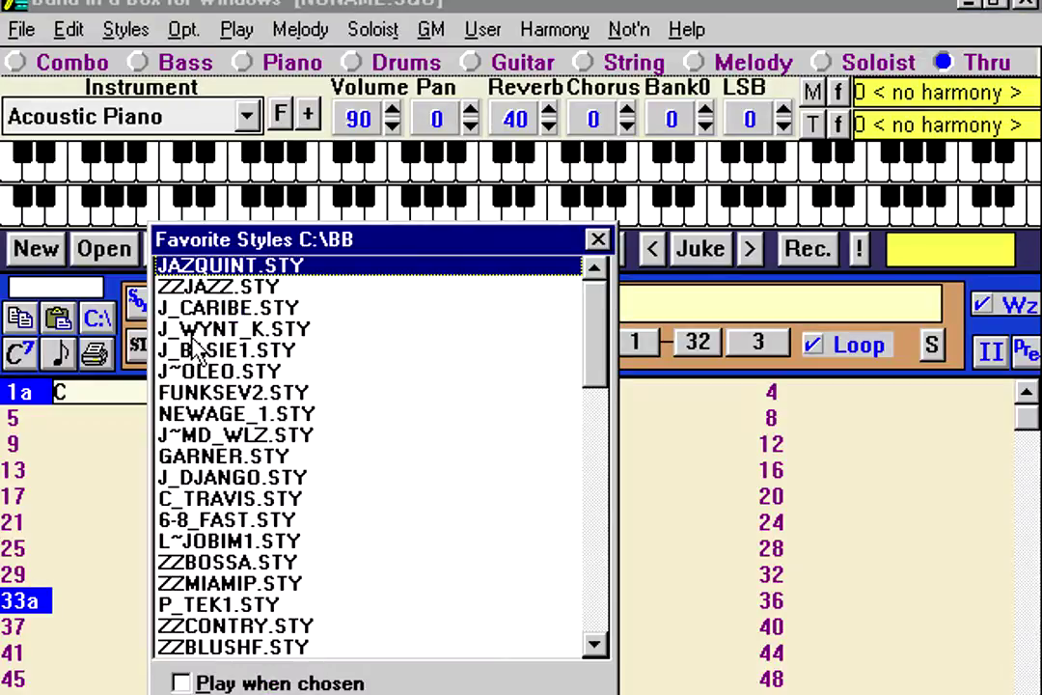
{"action": "double_click", "coordinate": [192, 331]}
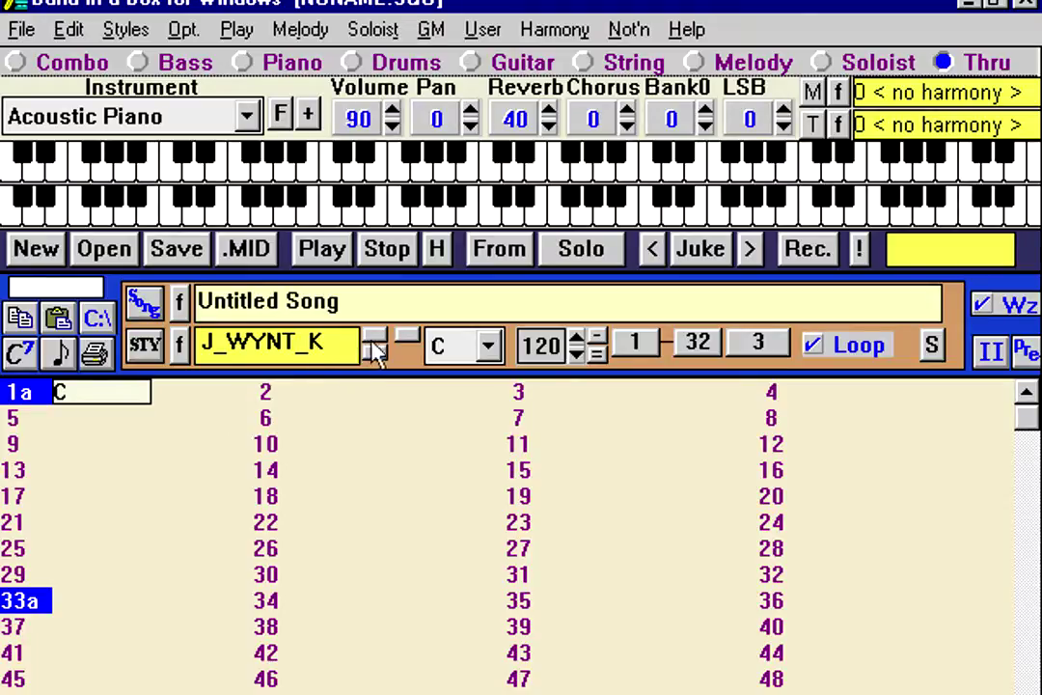
Step: Open the current style for editing in StyleMaker and view its bass, piano, guitar and strings pattern grids
{"action": "left_click", "coordinate": [480, 31]}
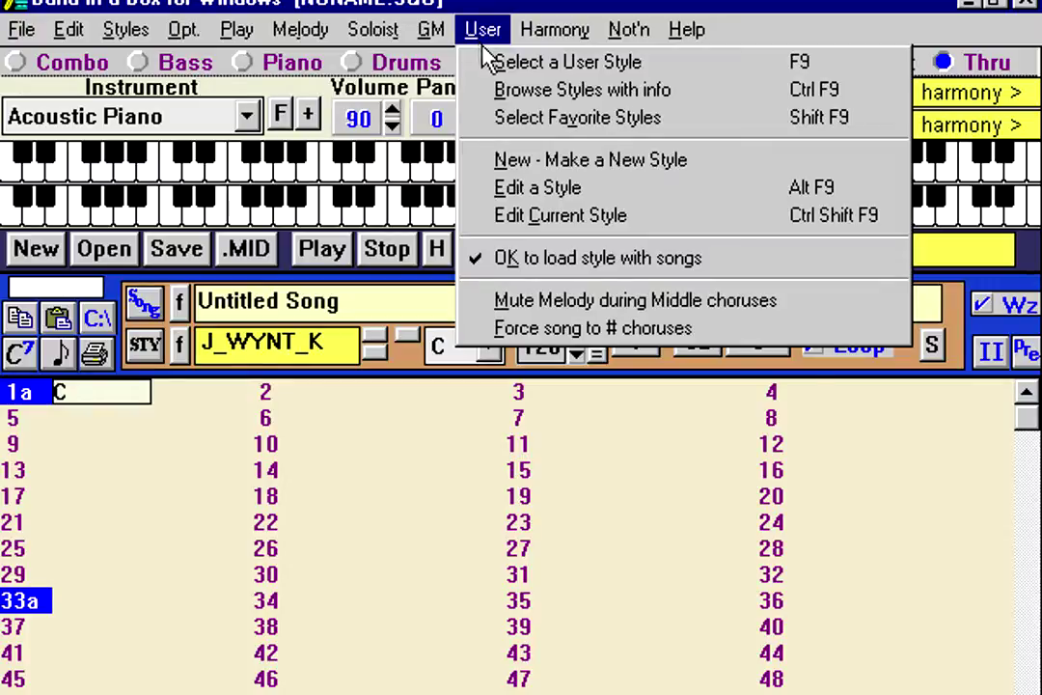
{"action": "left_click", "coordinate": [521, 233]}
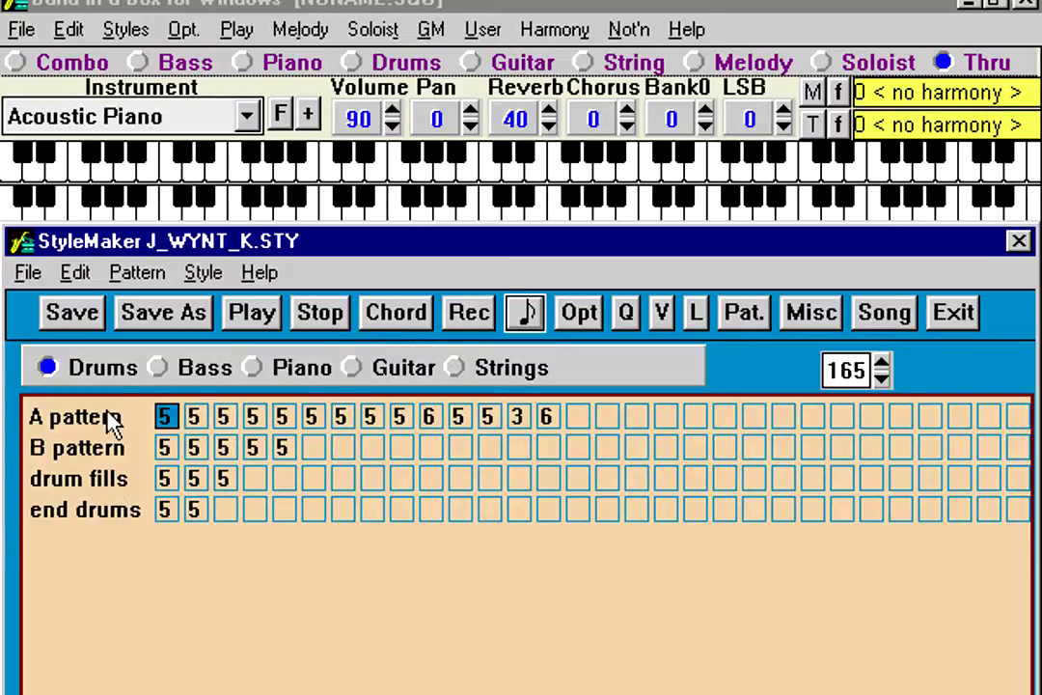
{"action": "left_click", "coordinate": [221, 375]}
{"action": "left_click", "coordinate": [314, 371]}
{"action": "left_click", "coordinate": [389, 376]}
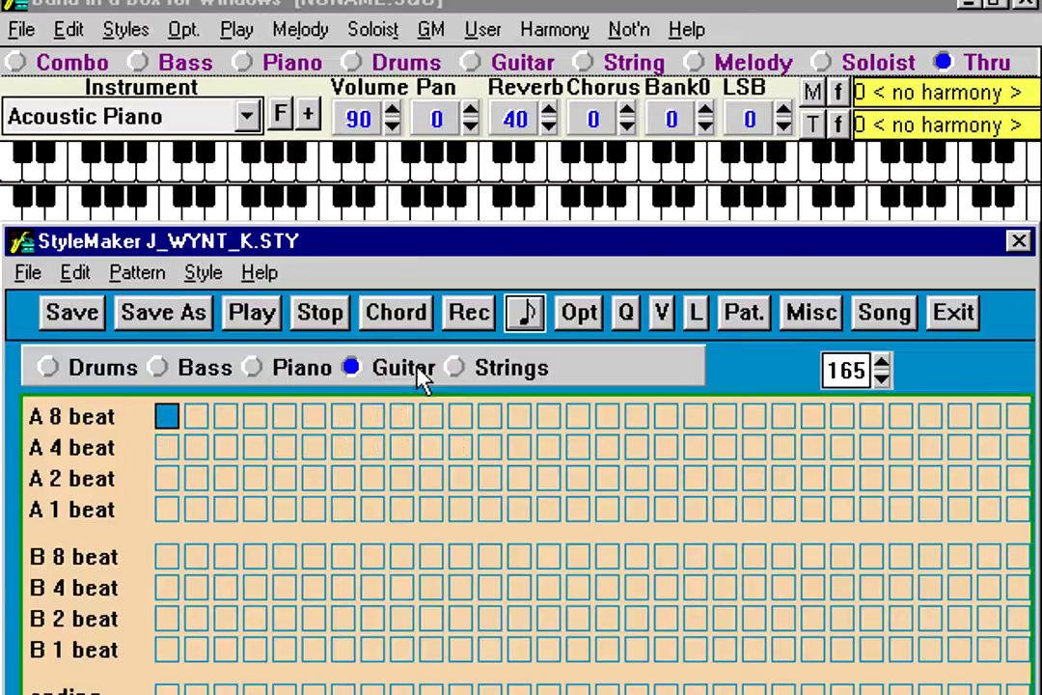
{"action": "left_click", "coordinate": [512, 376]}
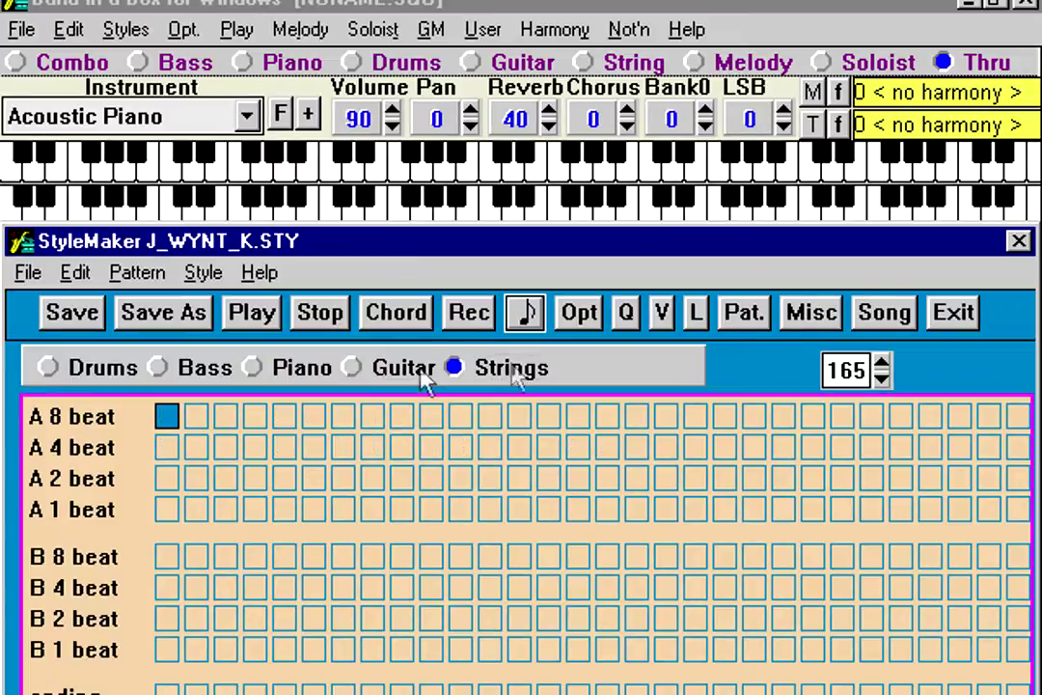
Step: Go through all five instrument pattern grids again in order, from drums to strings
{"action": "left_click", "coordinate": [102, 371]}
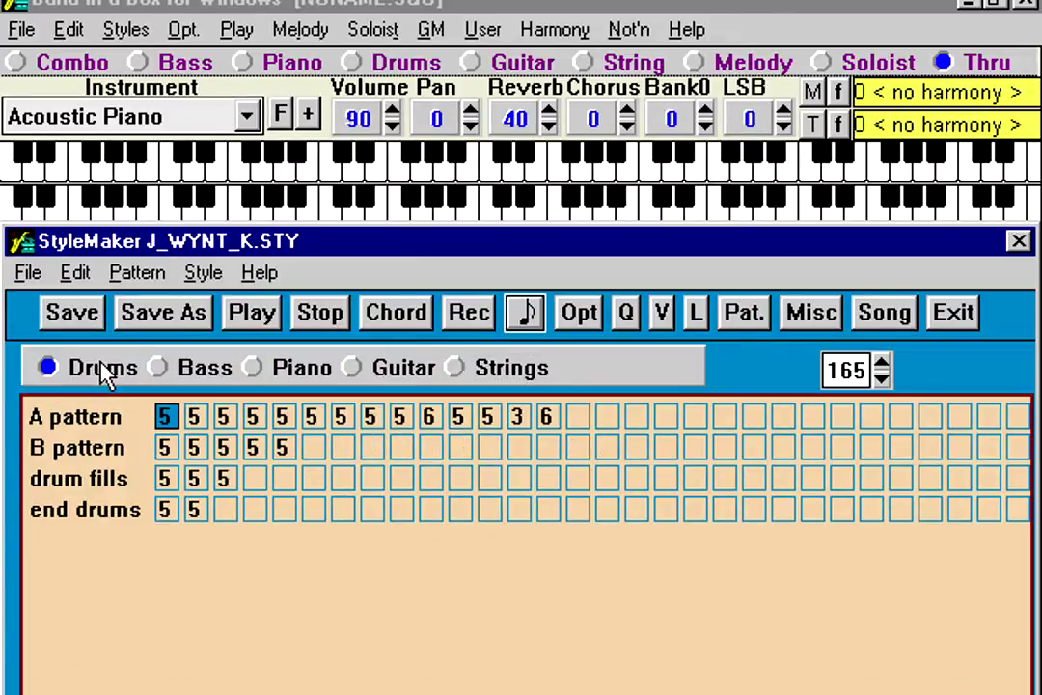
{"action": "left_click", "coordinate": [205, 375]}
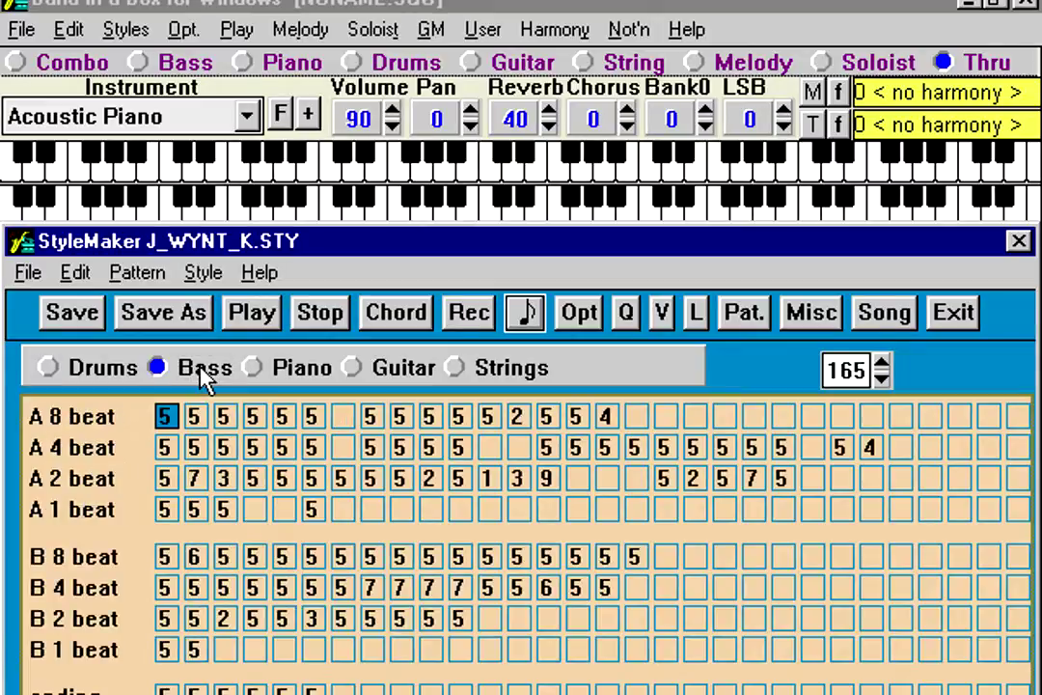
{"action": "left_click", "coordinate": [318, 378]}
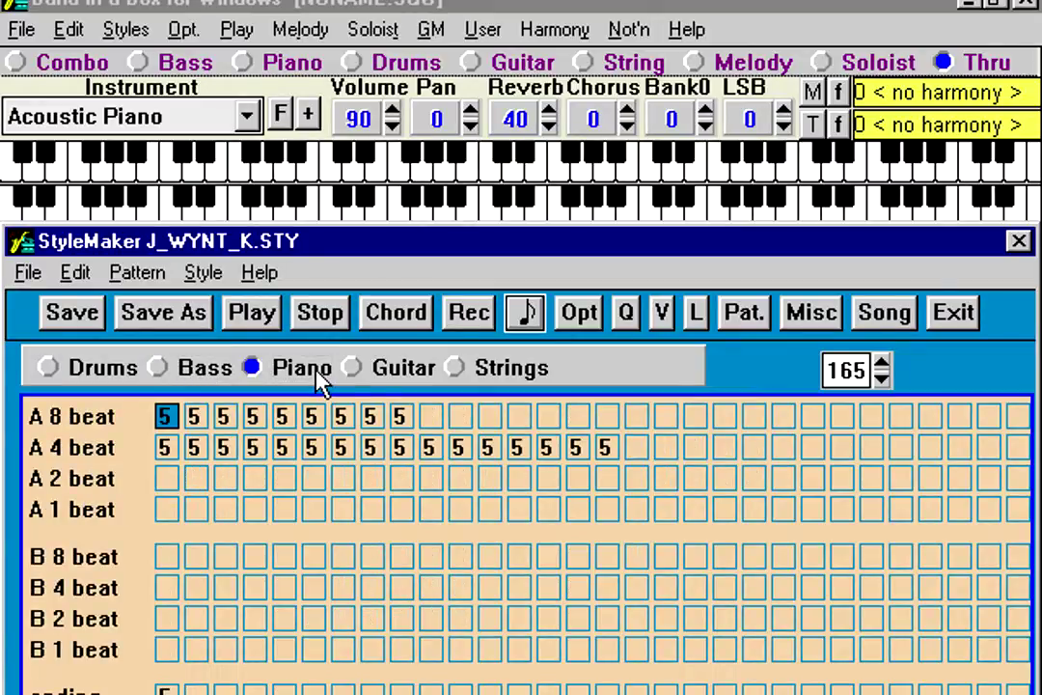
{"action": "left_click", "coordinate": [417, 372]}
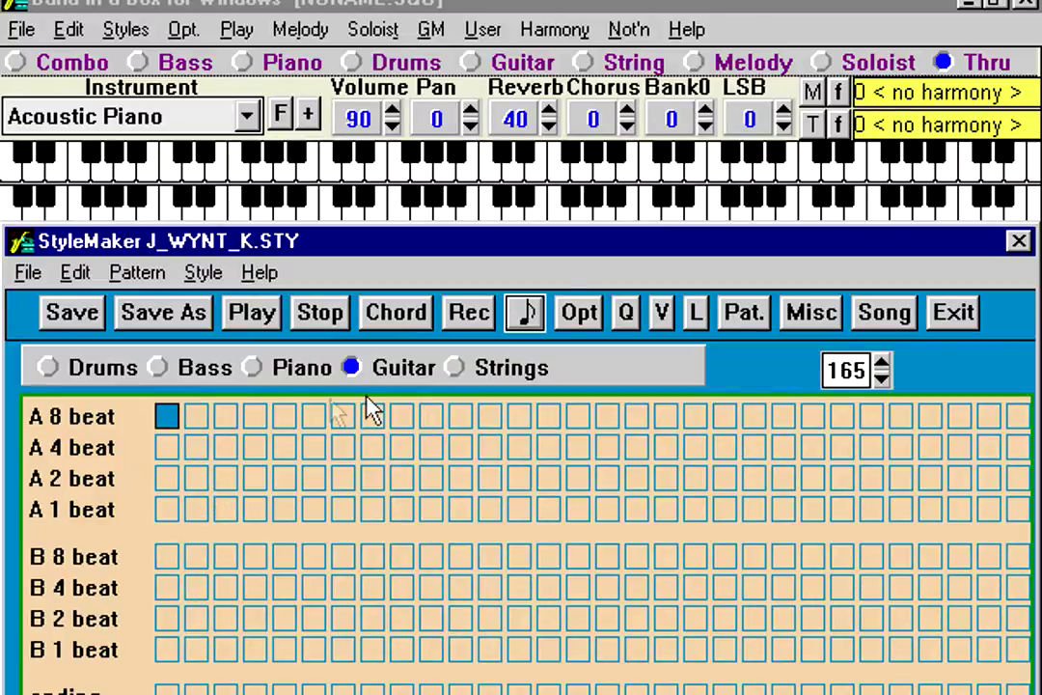
{"action": "left_click", "coordinate": [494, 378]}
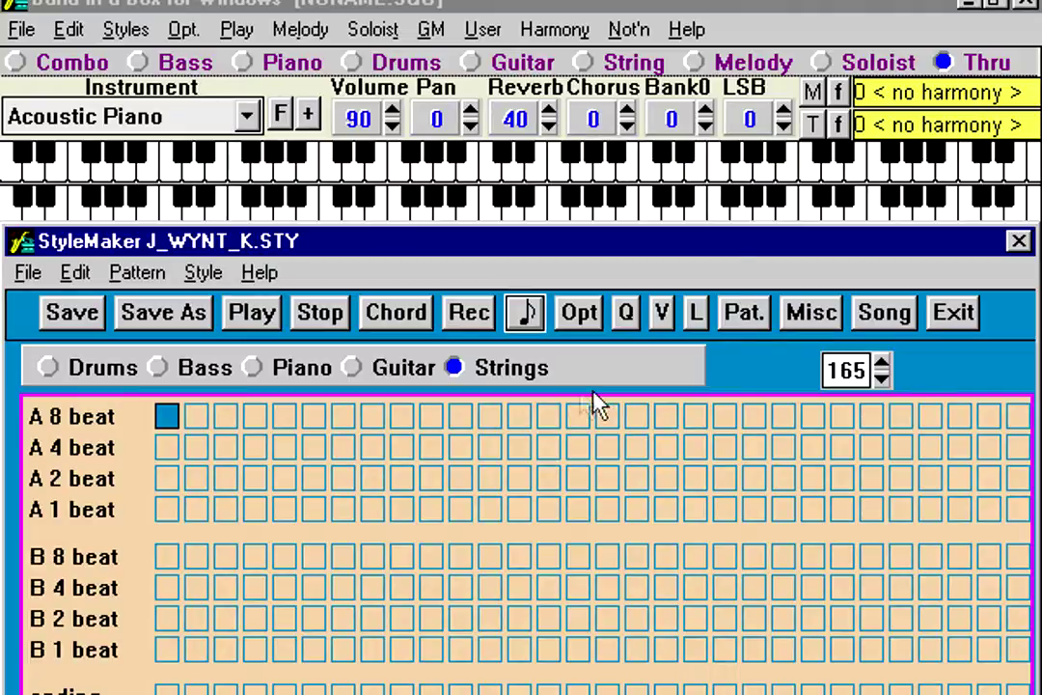
Step: Return to the drum patterns and select the third, fourth and fifth A pattern cells in turn
{"action": "left_click", "coordinate": [104, 375]}
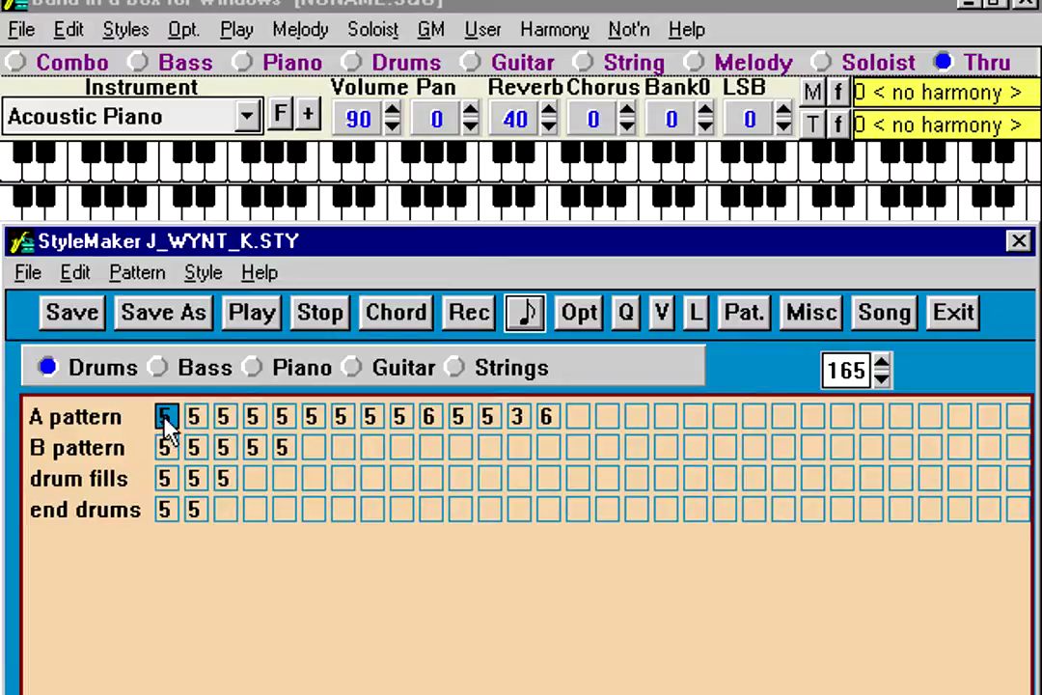
{"action": "left_click", "coordinate": [224, 417]}
{"action": "left_click", "coordinate": [252, 417]}
{"action": "left_click", "coordinate": [285, 421]}
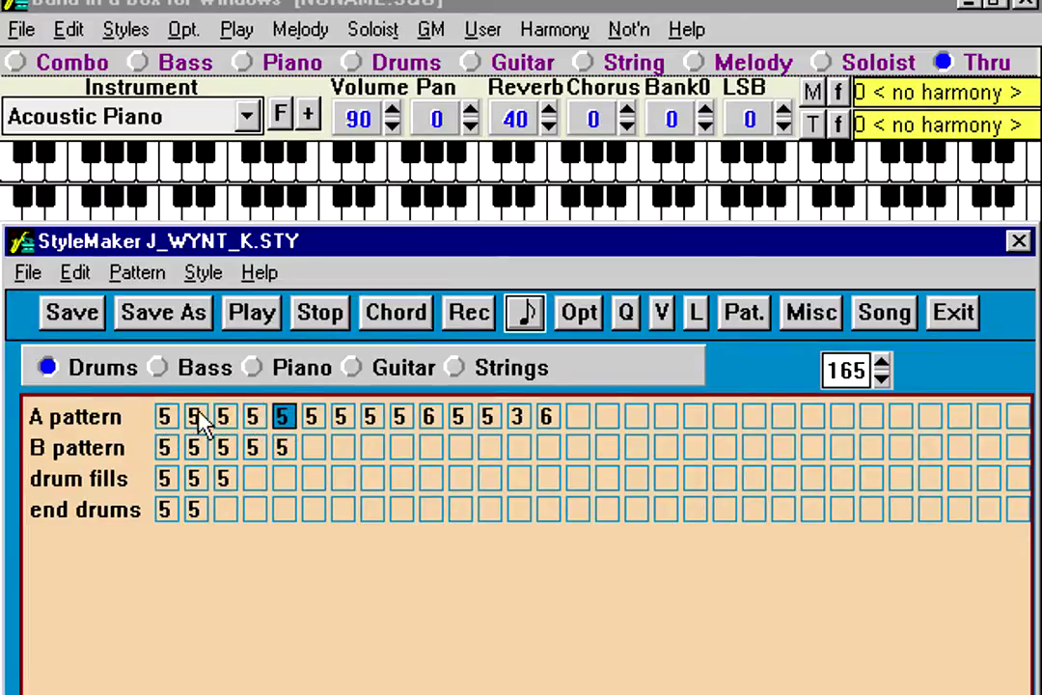
Step: Switch to the bass patterns and enter an F chord at the start of bar 2 in the chord sheet
{"action": "left_click", "coordinate": [201, 377]}
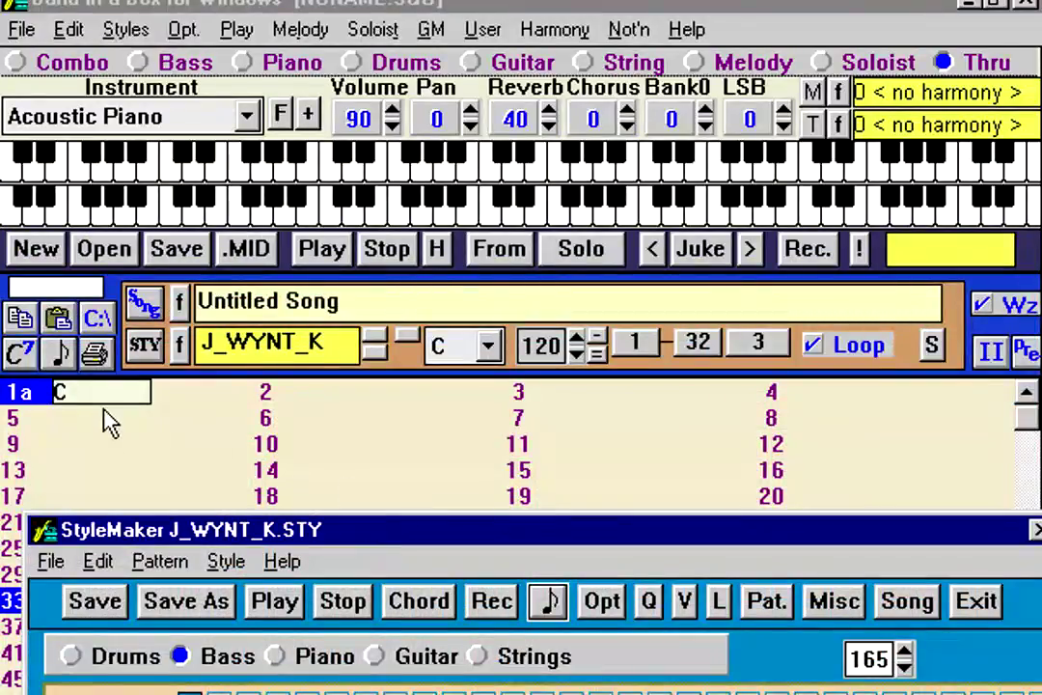
{"action": "left_click", "coordinate": [108, 419]}
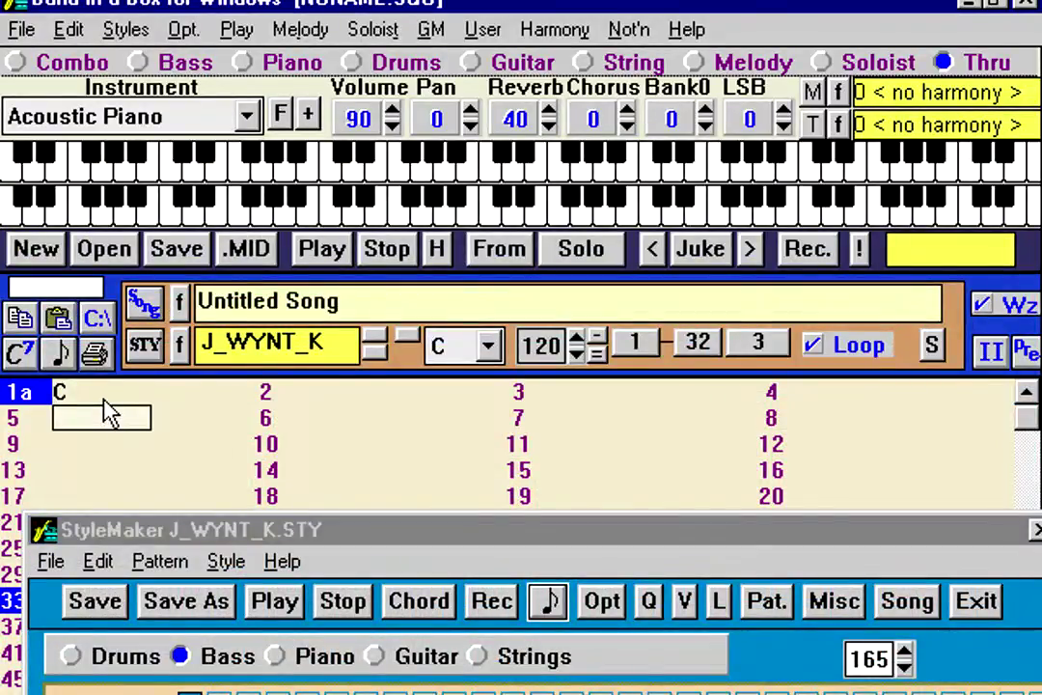
{"action": "key", "text": "Up"}
{"action": "left_click", "coordinate": [328, 404]}
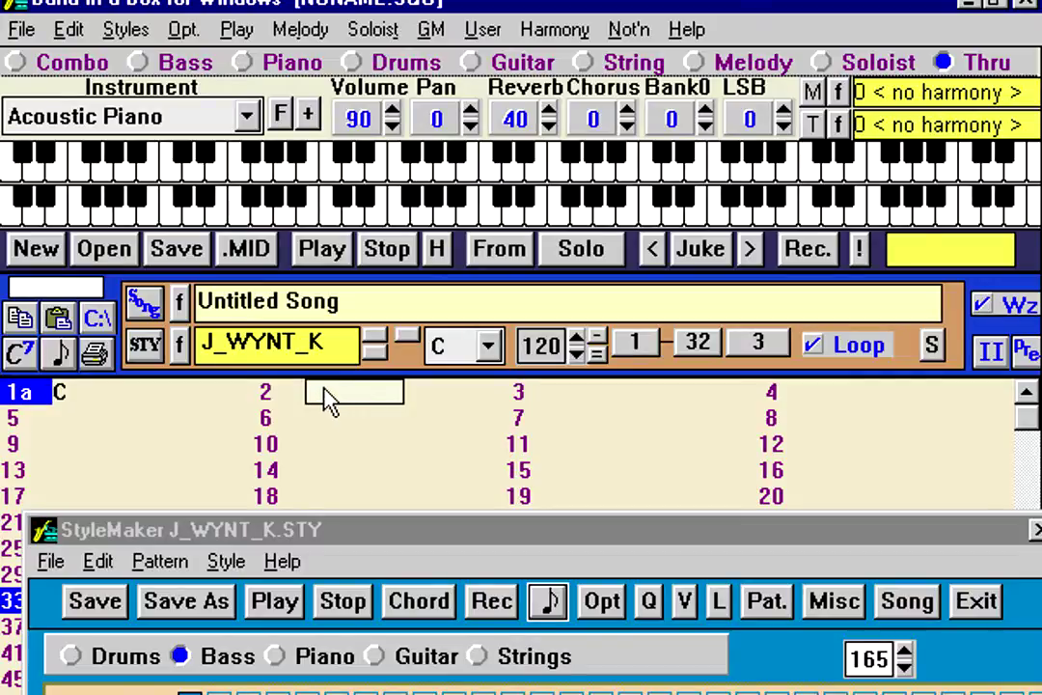
{"action": "type", "text": "f"}
{"action": "key", "text": "Return"}
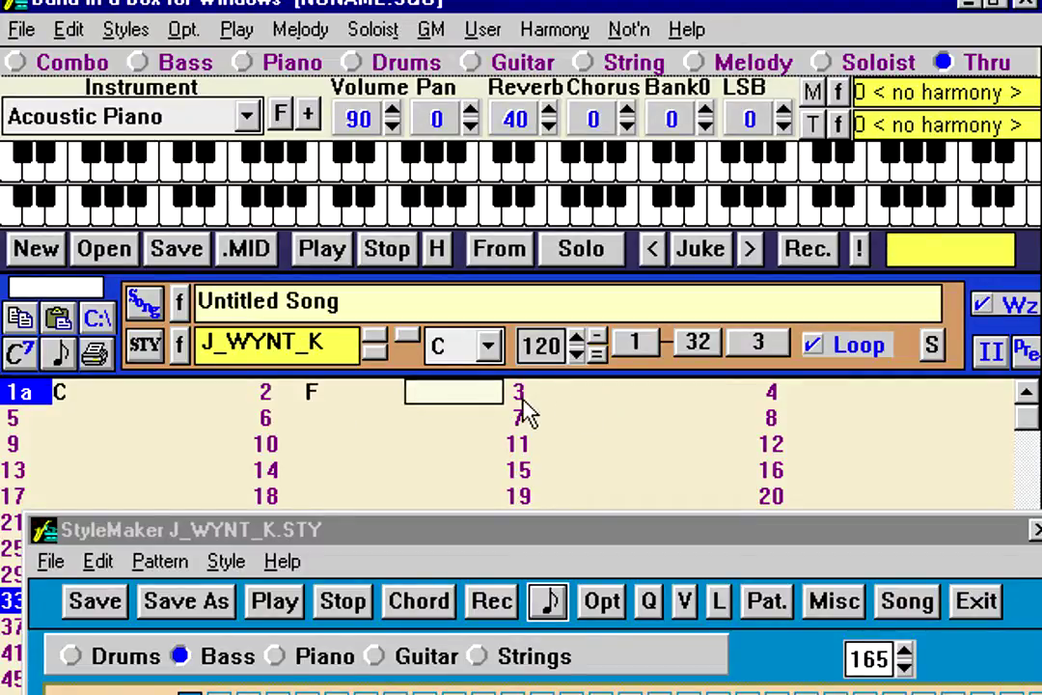
Step: Enter G7 and Am7 in bar 3 and Dm7 at the start of bar 4 of the chord sheet
{"action": "left_click", "coordinate": [558, 413]}
{"action": "type", "text": "g7"}
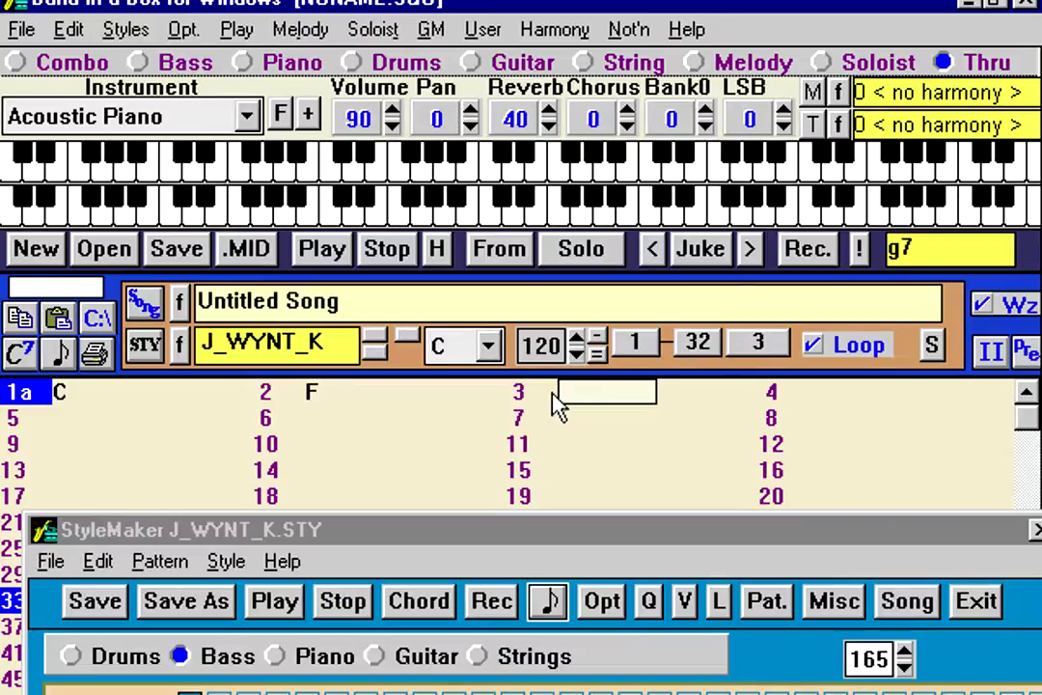
{"action": "key", "text": "Return"}
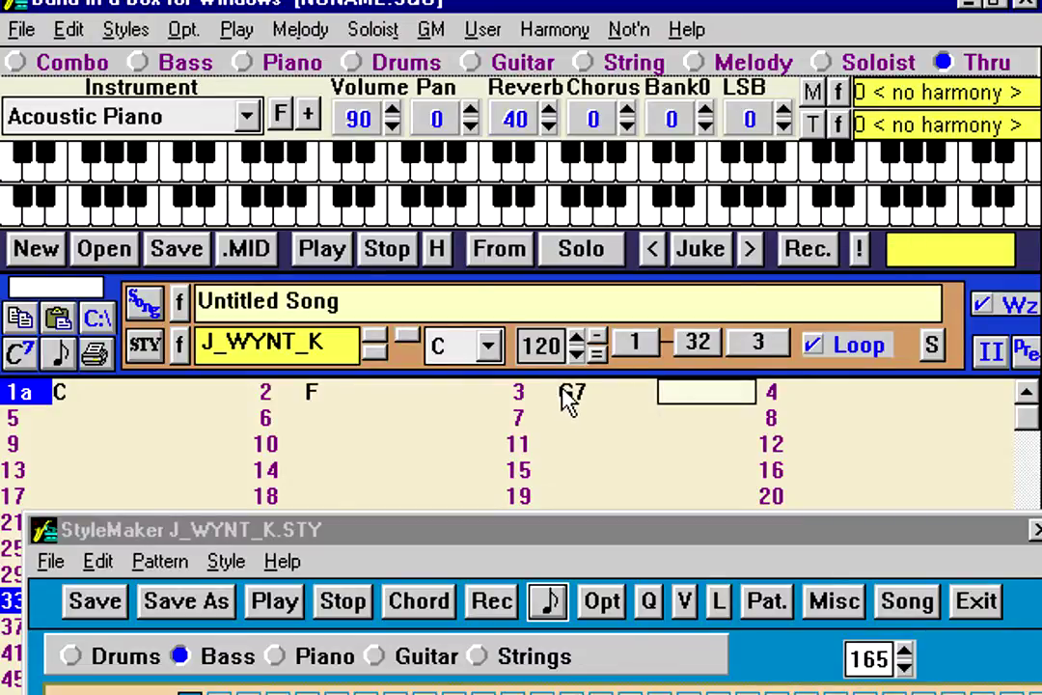
{"action": "type", "text": "am7"}
{"action": "key", "text": "Return"}
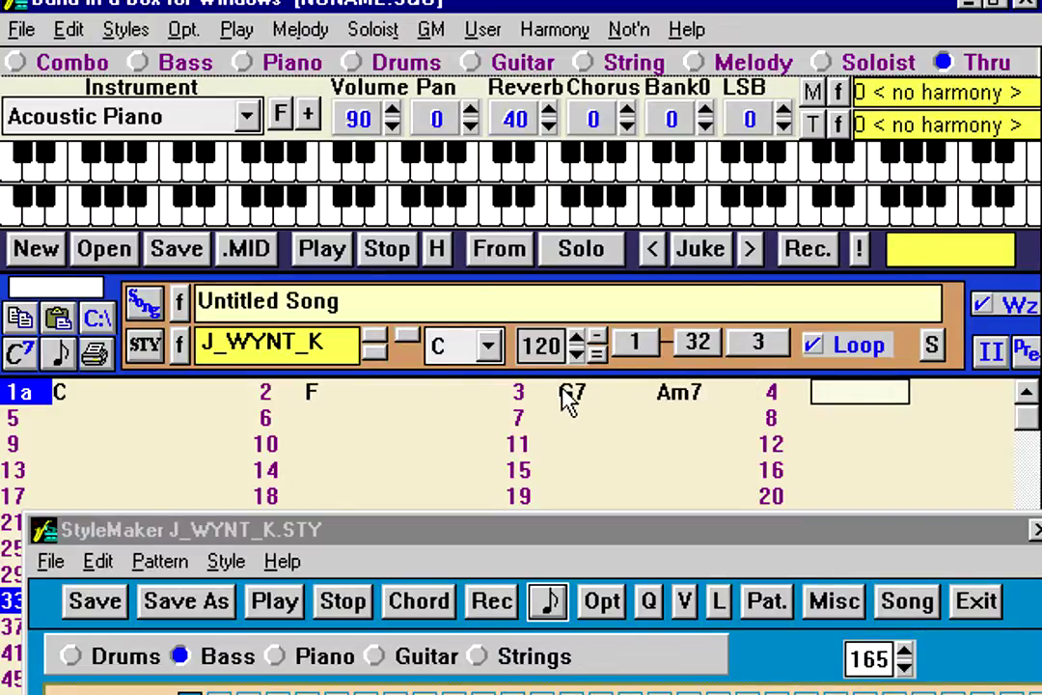
{"action": "type", "text": "dm7"}
{"action": "key", "text": "Return"}
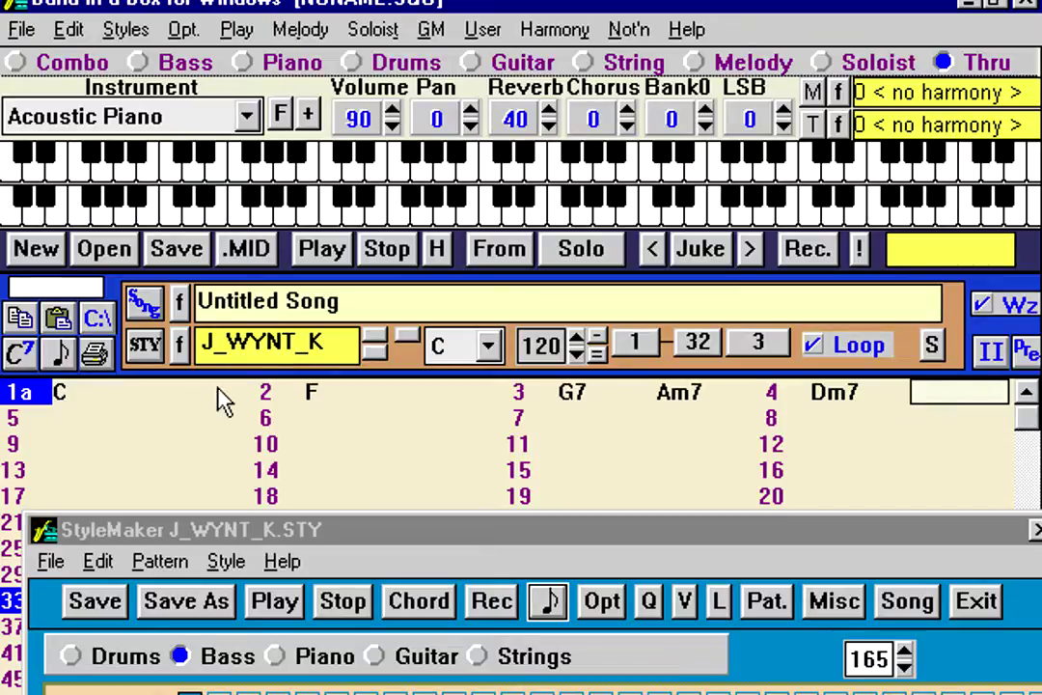
Step: Return to the bass grid and examine the first and last A 4 beat patterns and the A 2 beat patterns weighted 1, 3 and 9
{"action": "left_click_drag", "start_coordinate": [475, 540], "coordinate": [468, 414]}
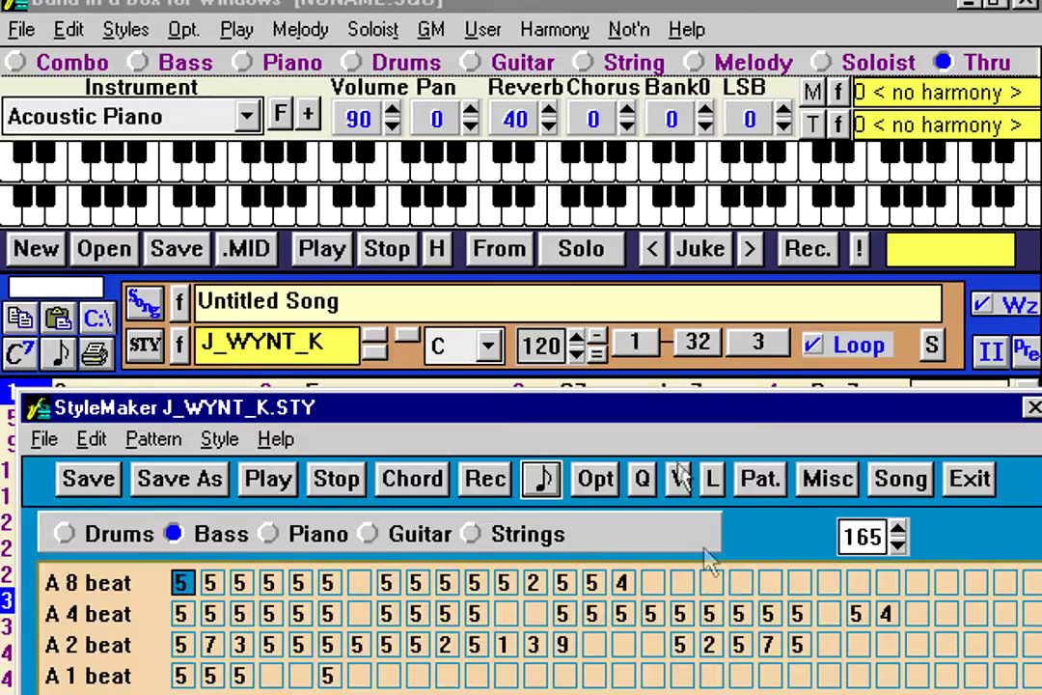
{"action": "left_click_drag", "start_coordinate": [644, 343], "coordinate": [622, 318]}
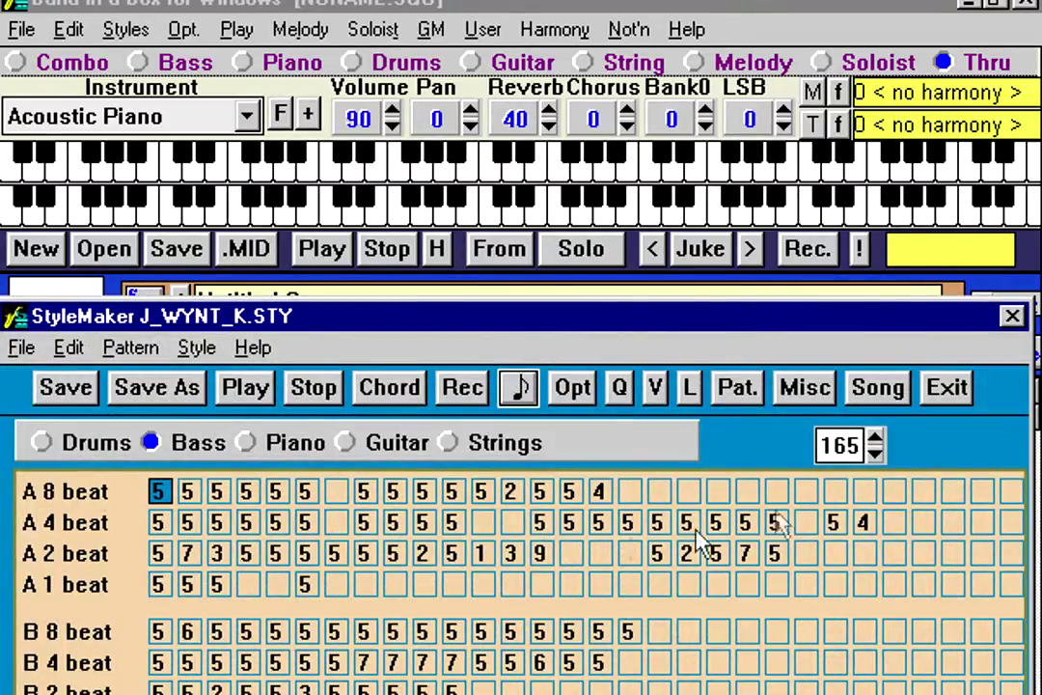
{"action": "left_click", "coordinate": [166, 523]}
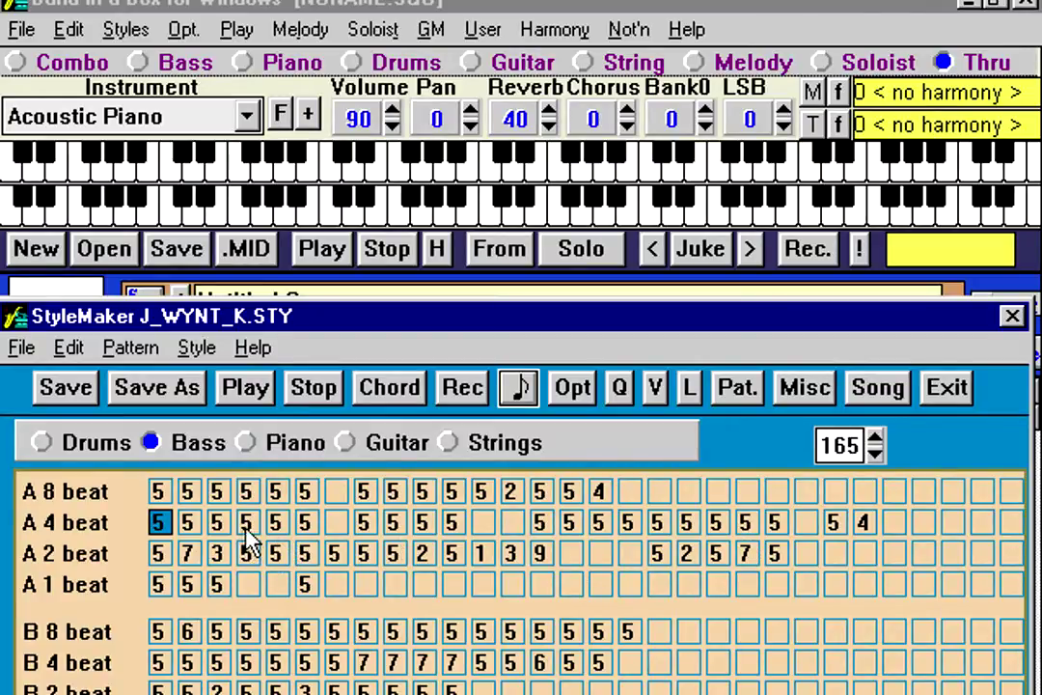
{"action": "left_click", "coordinate": [869, 531]}
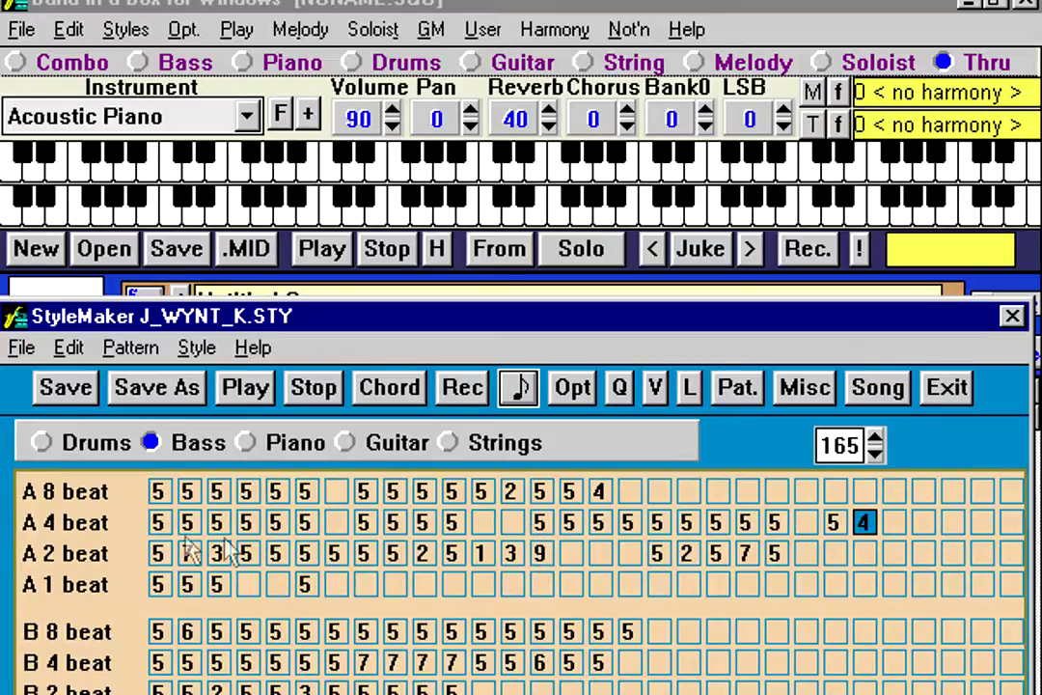
{"action": "left_click", "coordinate": [481, 557]}
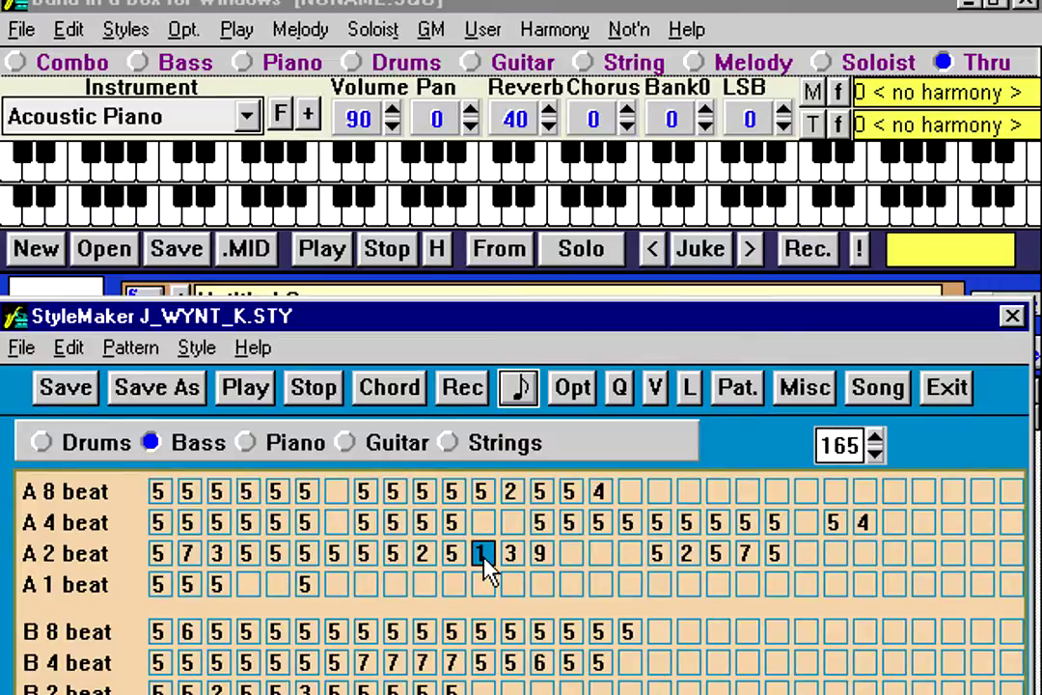
{"action": "left_click", "coordinate": [508, 558]}
{"action": "left_click", "coordinate": [482, 555]}
{"action": "left_click", "coordinate": [544, 555]}
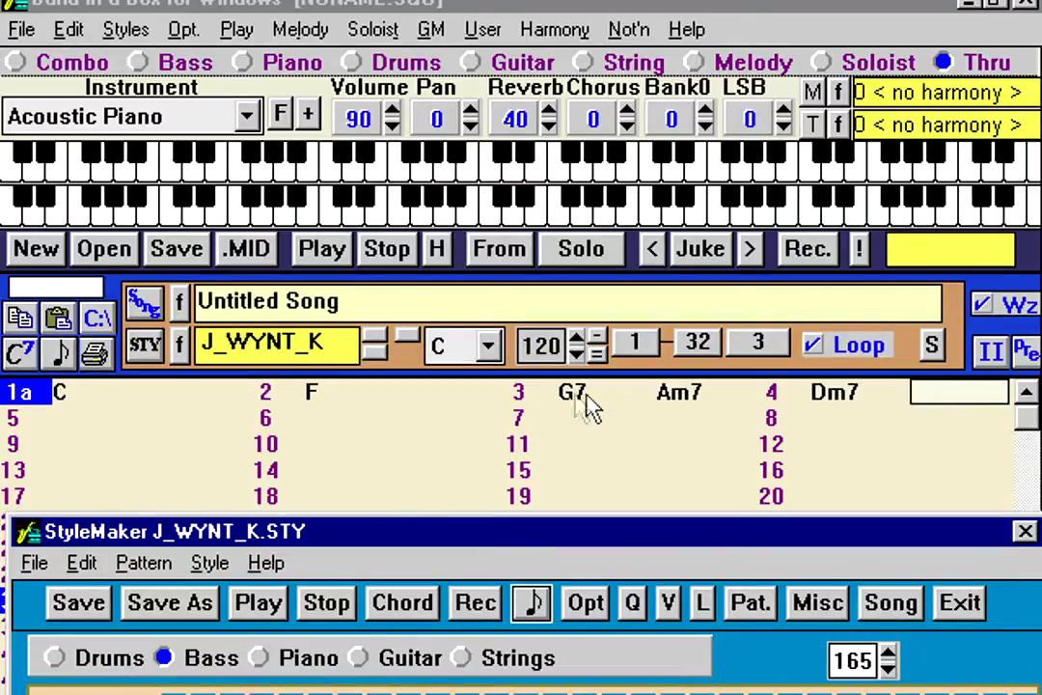
Step: Review the options of the A 2 beat bass pattern weighted 9, keeping Interval To Next at same root and macro notes off
{"action": "left_click_drag", "start_coordinate": [630, 543], "coordinate": [621, 333]}
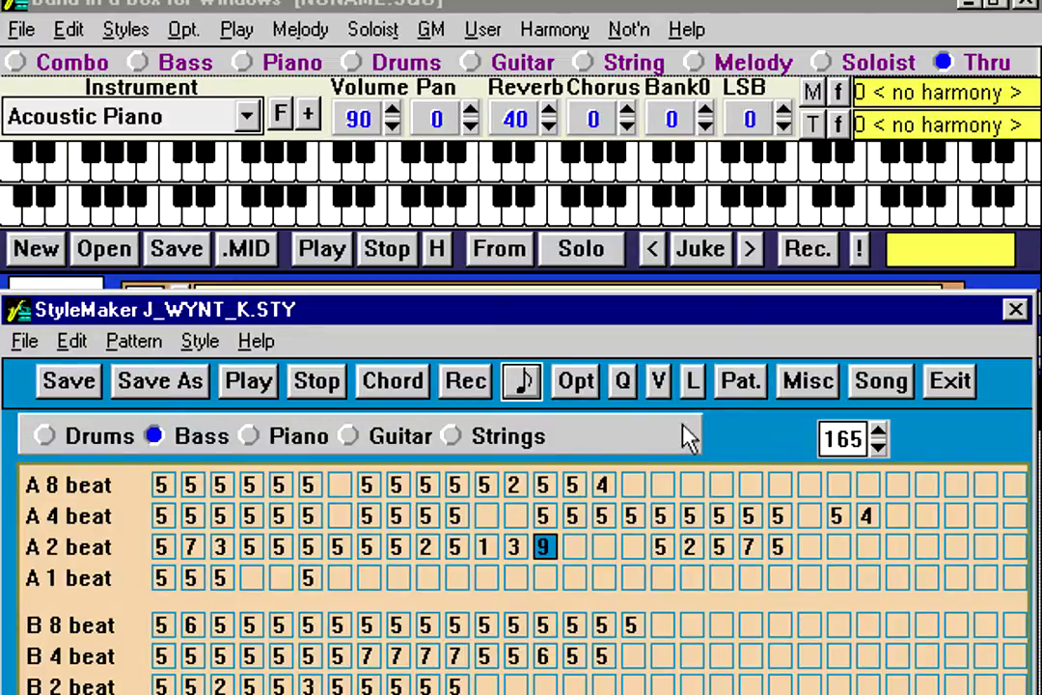
{"action": "left_click", "coordinate": [576, 395]}
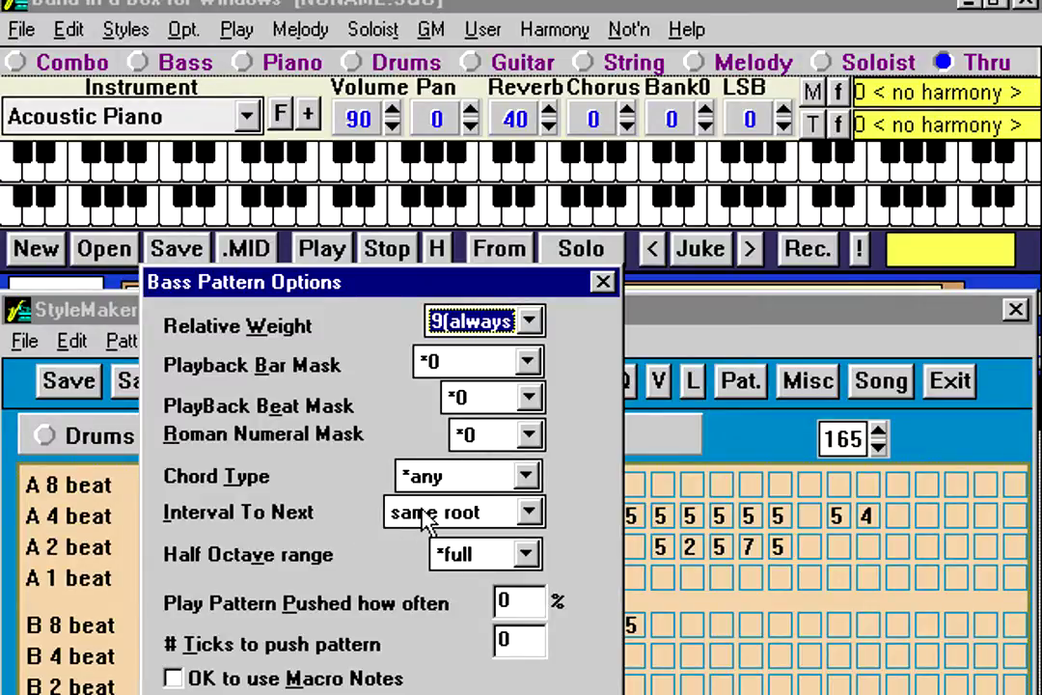
{"action": "left_click", "coordinate": [497, 526]}
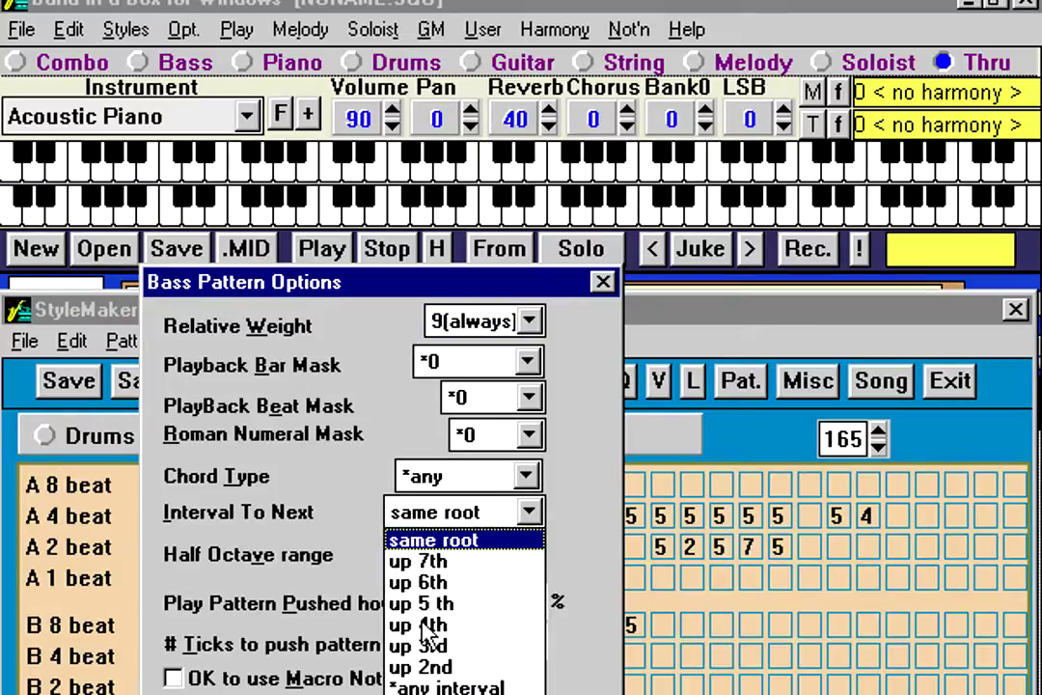
{"action": "left_click", "coordinate": [434, 541]}
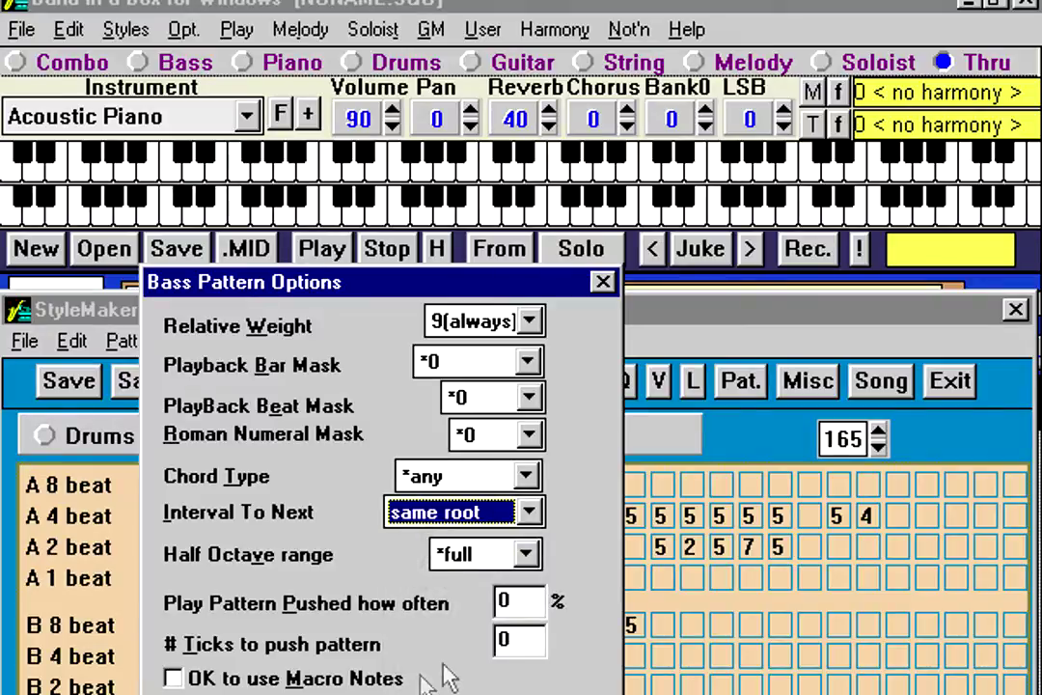
{"action": "left_click", "coordinate": [364, 679]}
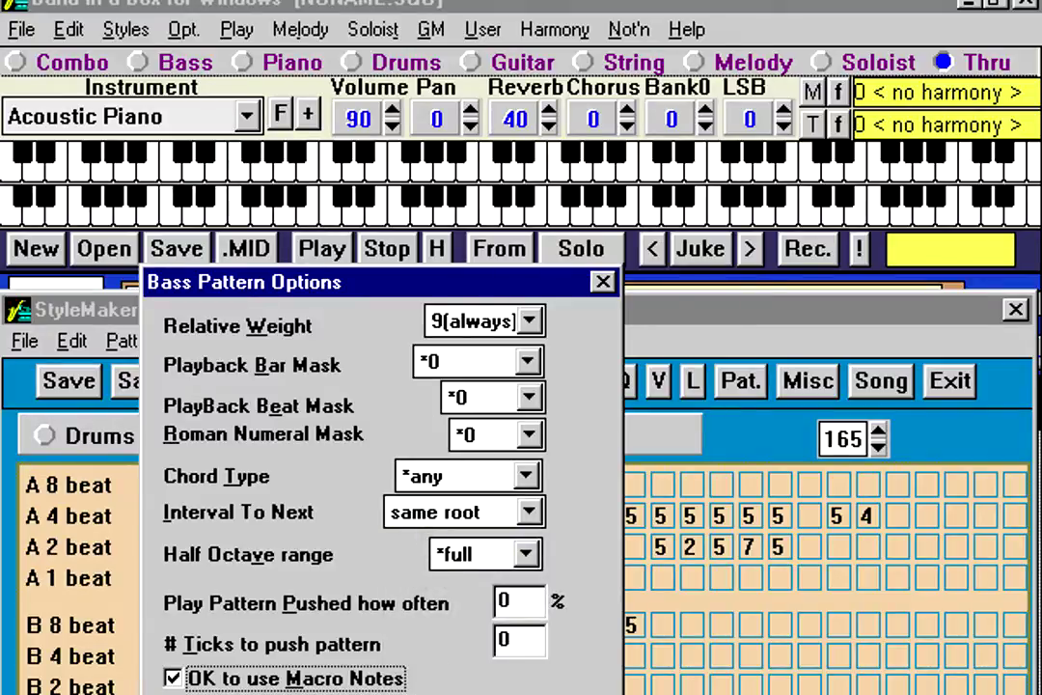
{"action": "left_click", "coordinate": [365, 679]}
{"action": "key", "text": "Return"}
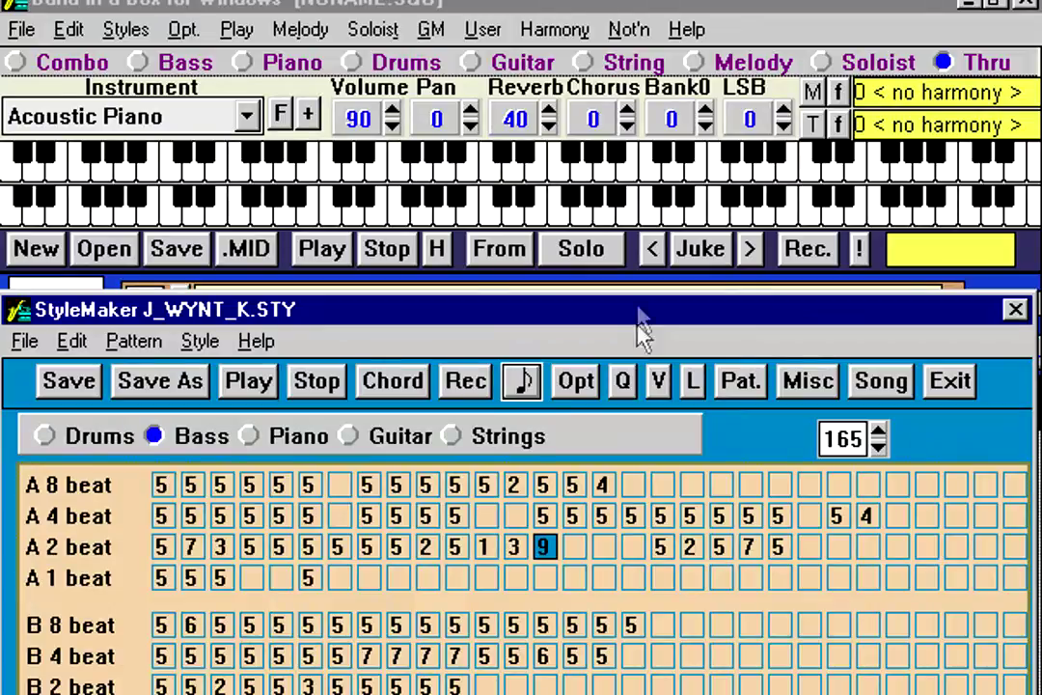
Step: Compare the chord sheet's bar 3 and 4 chords with the A 2 beat bass pattern weighted 9 in StyleMaker
{"action": "left_click_drag", "start_coordinate": [637, 315], "coordinate": [635, 481]}
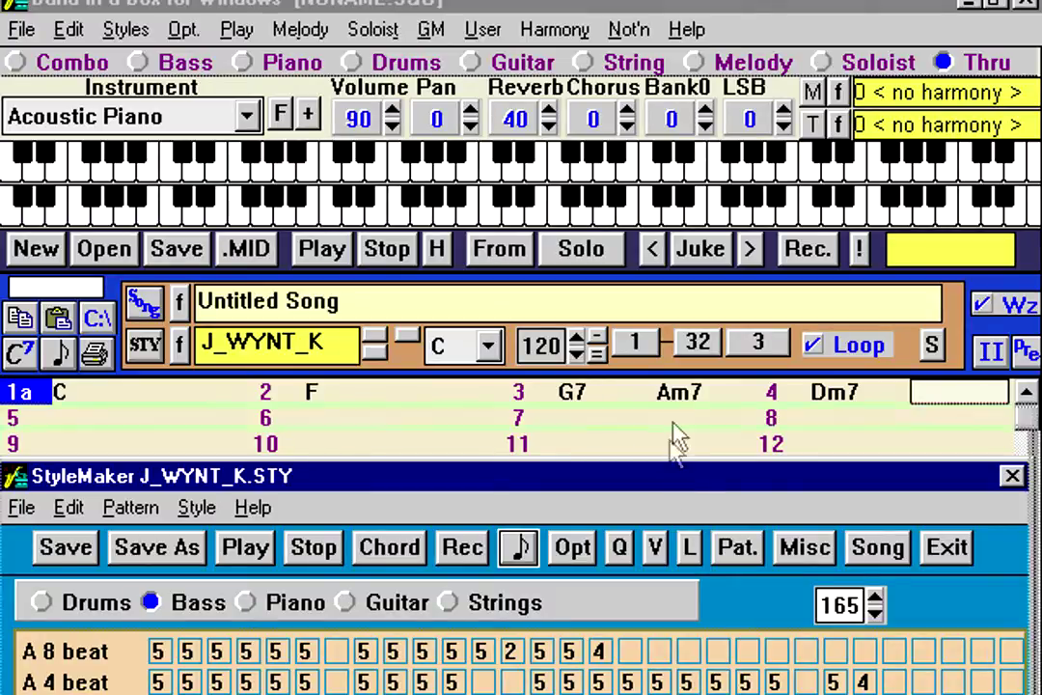
{"action": "left_click_drag", "start_coordinate": [681, 476], "coordinate": [684, 404]}
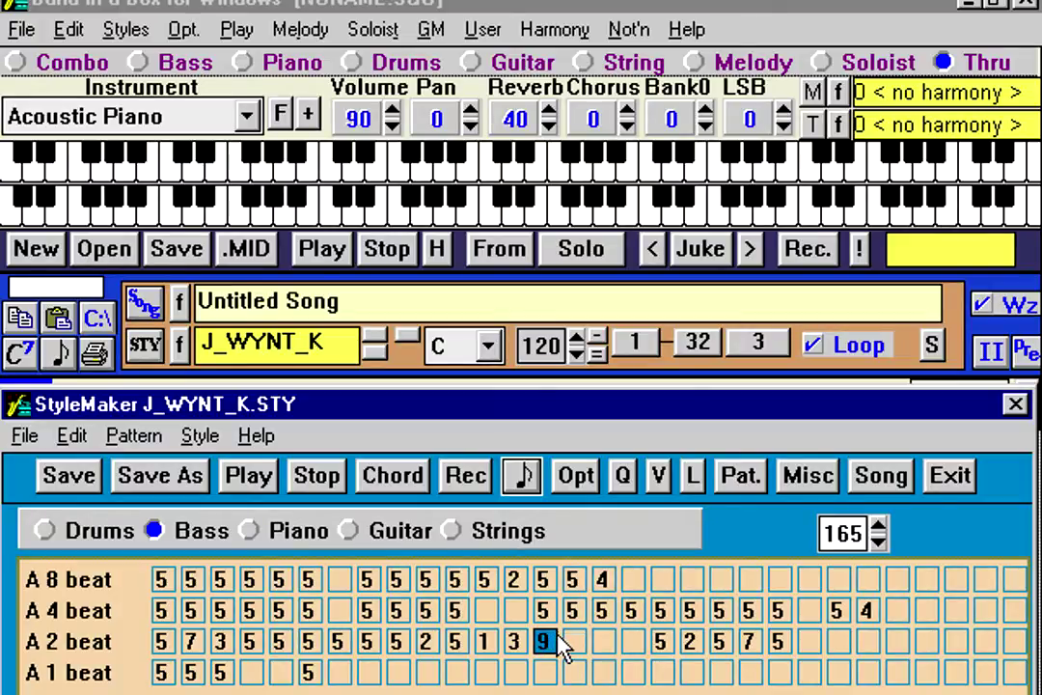
{"action": "left_click_drag", "start_coordinate": [636, 412], "coordinate": [669, 391]}
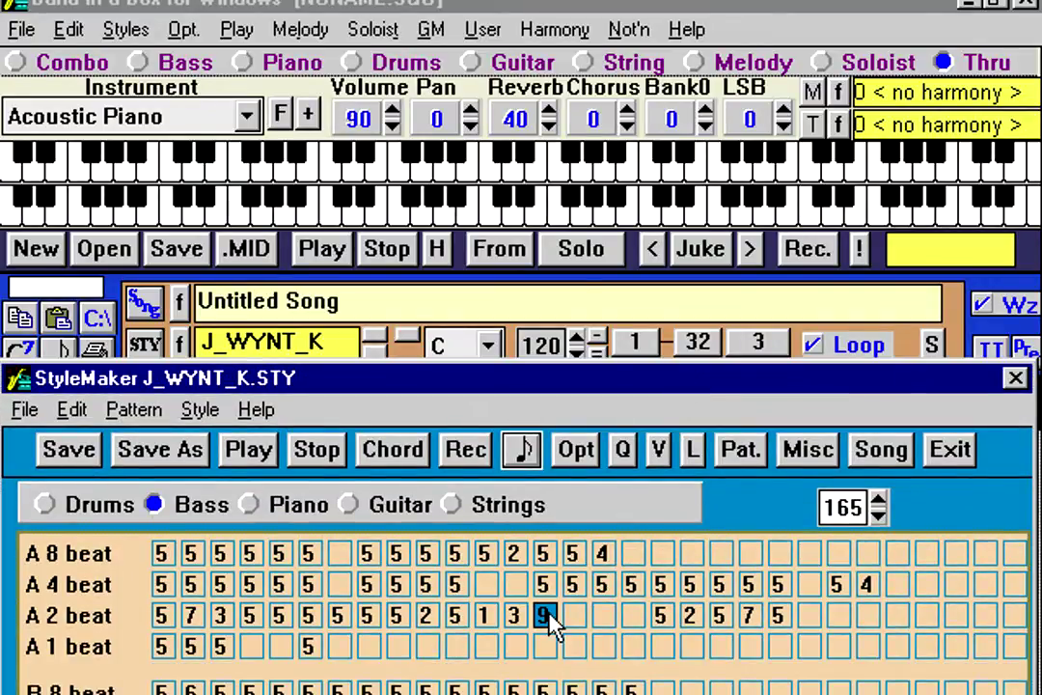
{"action": "key", "text": "Delete"}
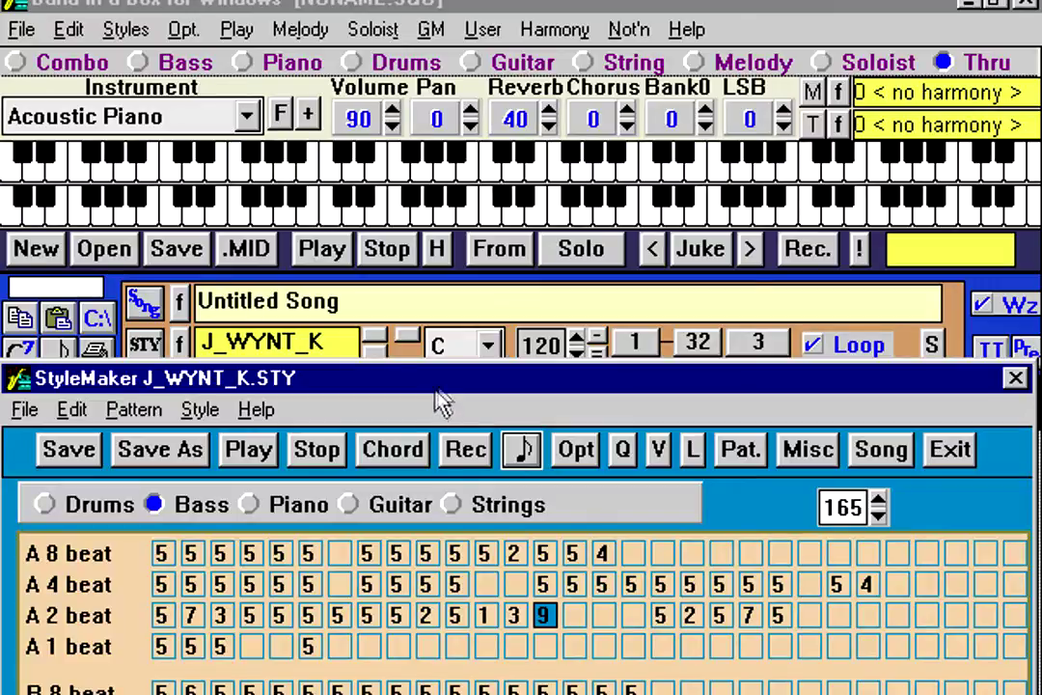
{"action": "left_click_drag", "start_coordinate": [438, 374], "coordinate": [442, 290]}
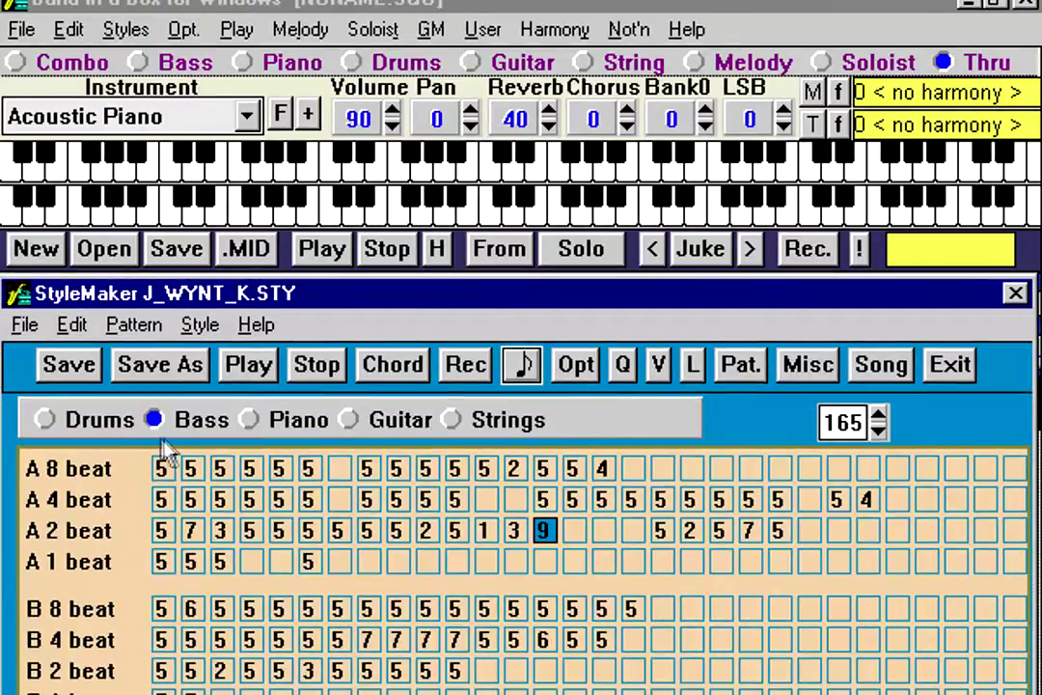
Step: Examine the piano grid, selecting the first A 2 beat, B 8 beat and A 8 beat cells and the fourth A 8 beat cell
{"action": "left_click", "coordinate": [280, 427]}
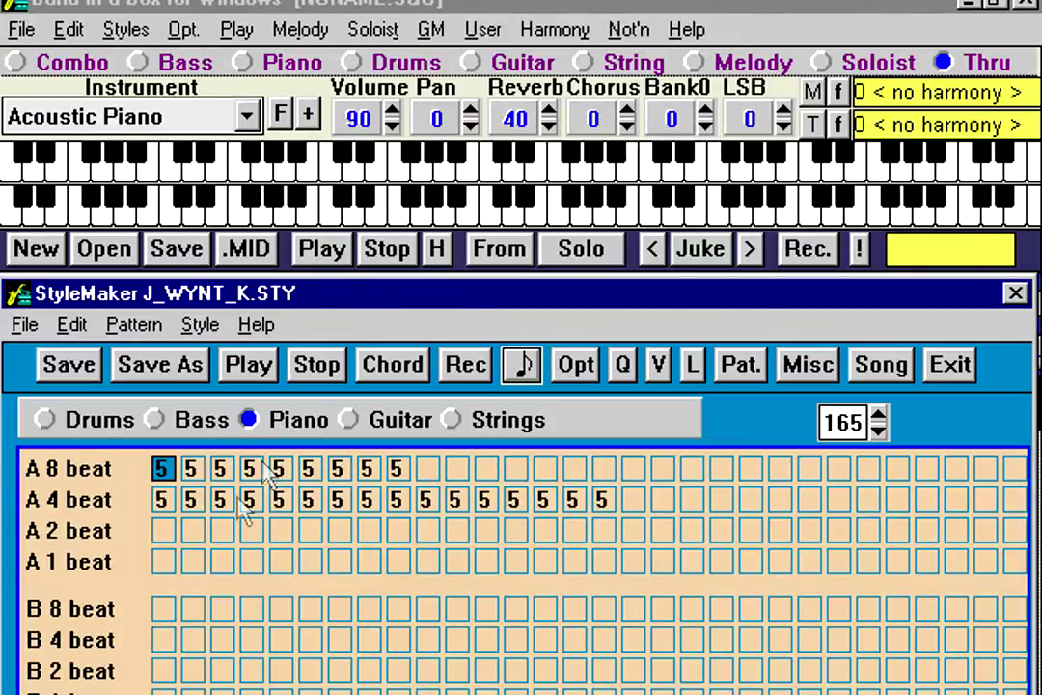
{"action": "left_click", "coordinate": [161, 531]}
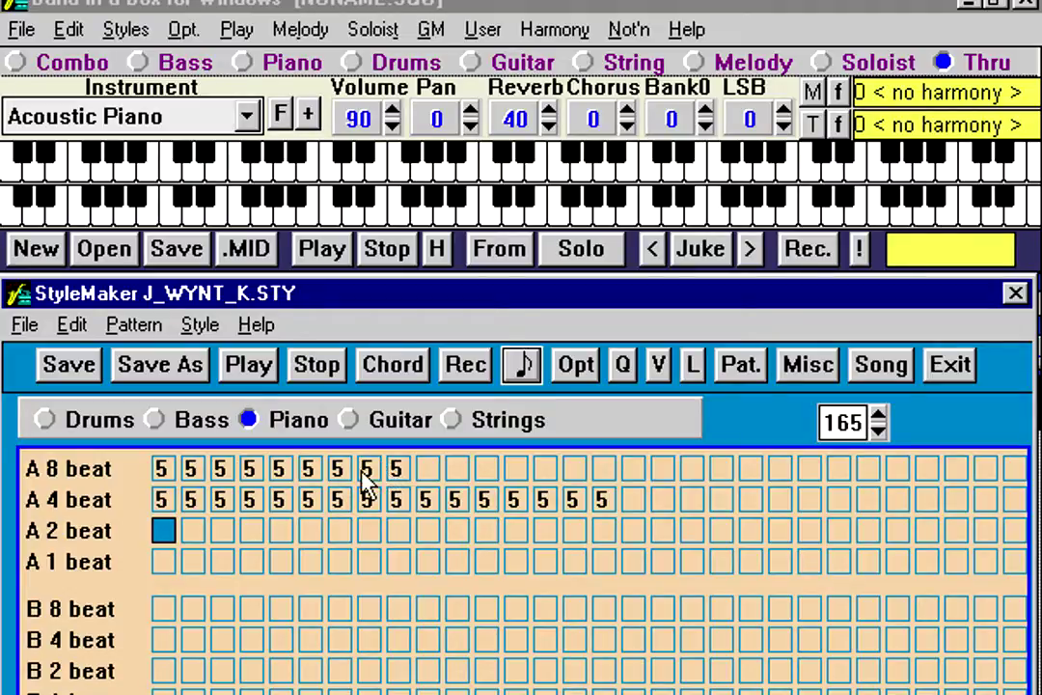
{"action": "left_click", "coordinate": [160, 610]}
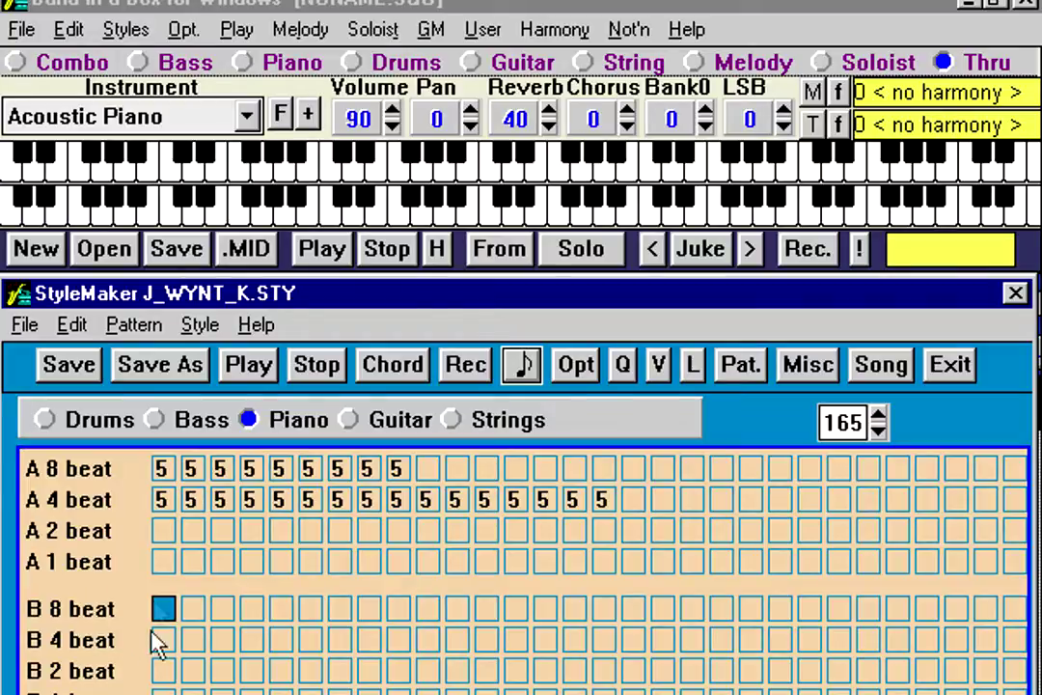
{"action": "right_click", "coordinate": [160, 470]}
{"action": "left_click", "coordinate": [160, 470]}
{"action": "right_click", "coordinate": [249, 468]}
Step: Return to the drum patterns and open the first A pattern in the Drum Pattern Editor
{"action": "left_click", "coordinate": [205, 420]}
{"action": "left_click", "coordinate": [129, 428]}
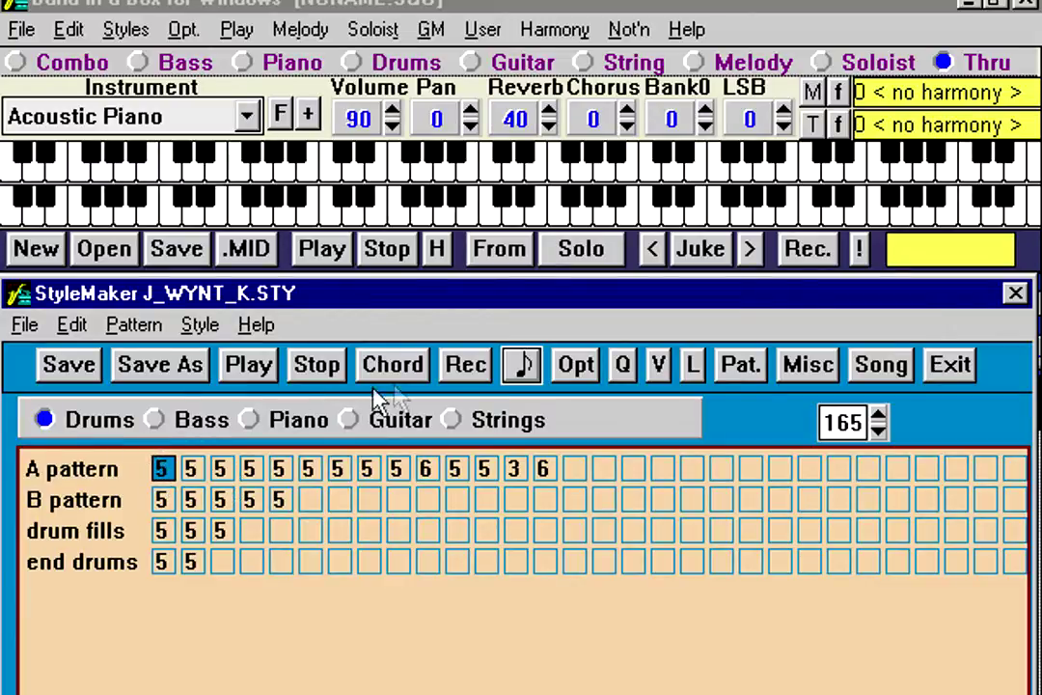
{"action": "left_click", "coordinate": [461, 376]}
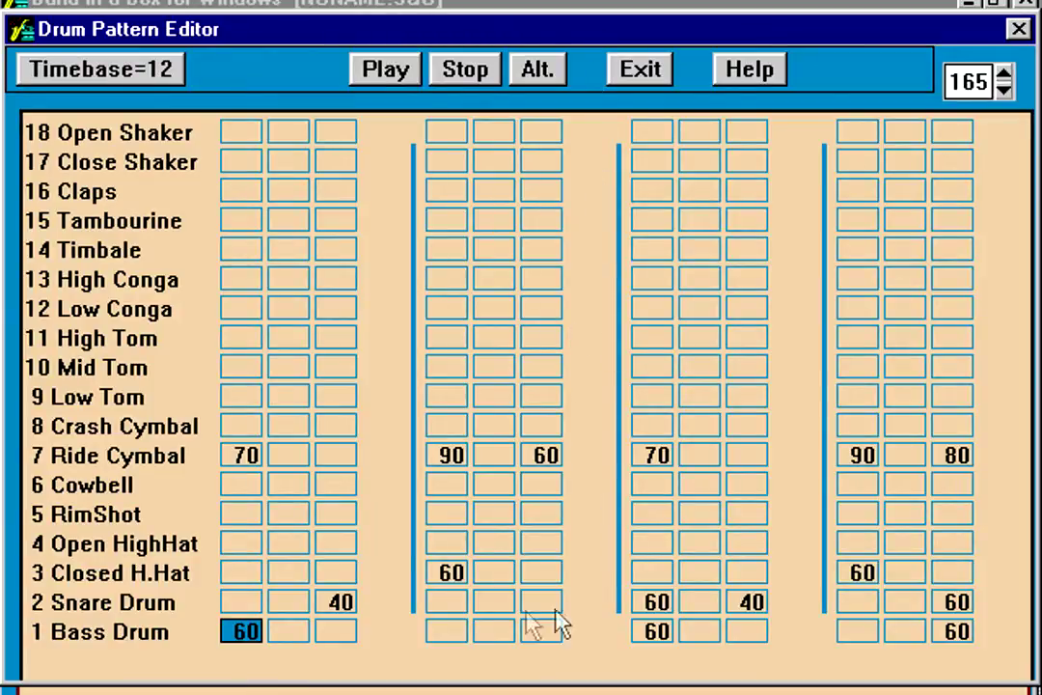
Step: Switch the drum pattern's timebase to 16 and back to 12, and play the pattern briefly
{"action": "left_click", "coordinate": [159, 77]}
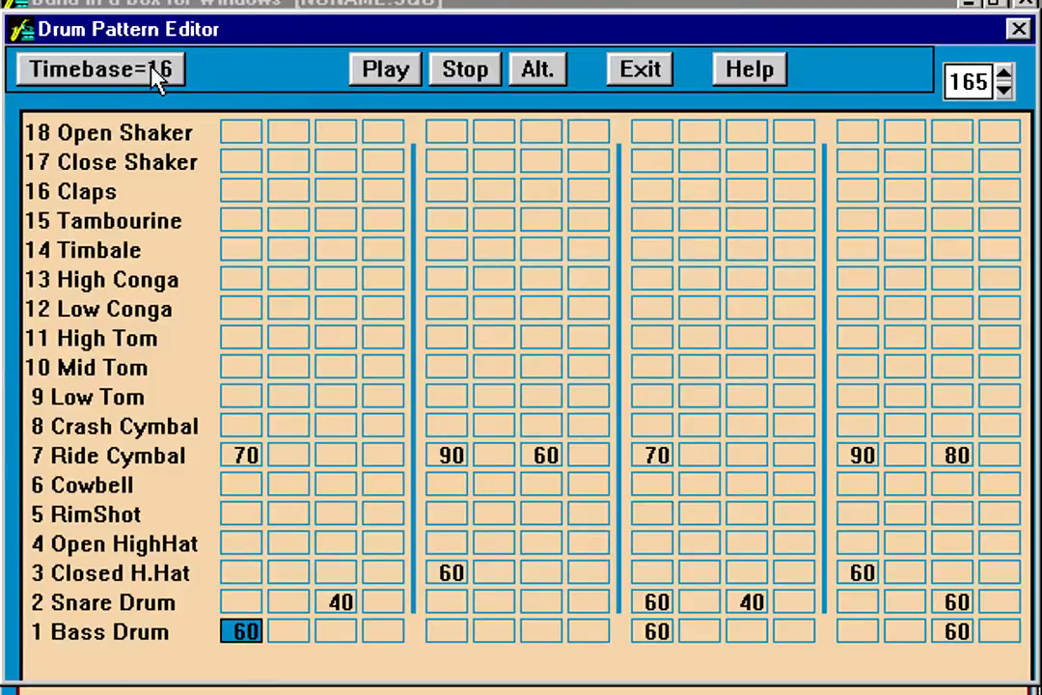
{"action": "left_click", "coordinate": [157, 77]}
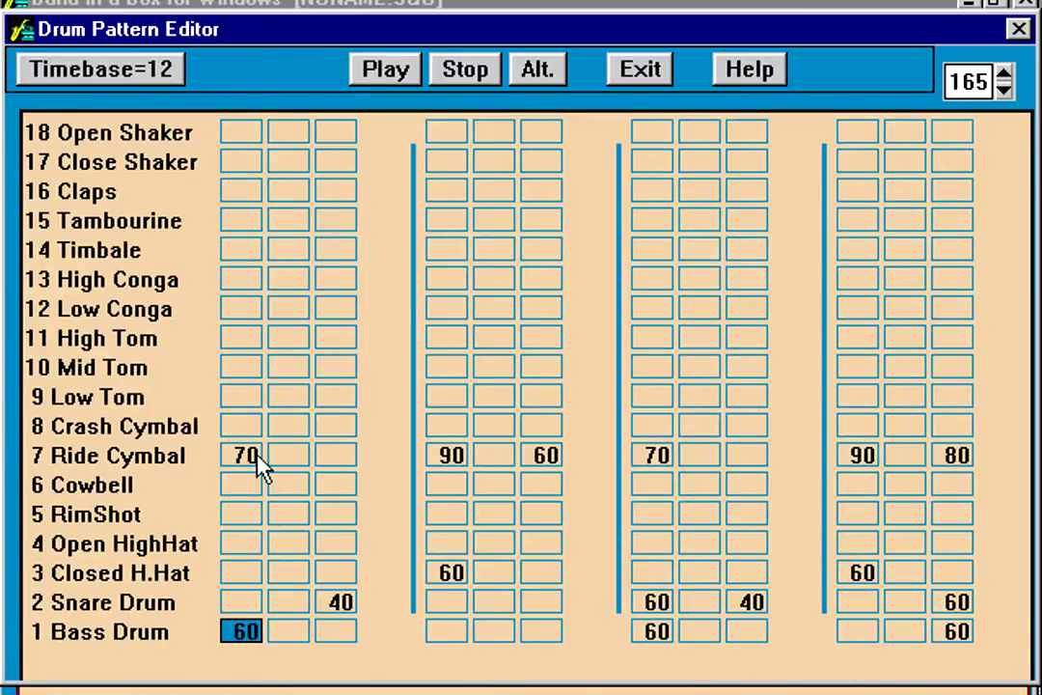
{"action": "left_click", "coordinate": [395, 73]}
{"action": "left_click", "coordinate": [454, 75]}
{"action": "left_click", "coordinate": [465, 70]}
Step: Try velocities of 90, 40 and 50 in the Crash Cymbal's first cell
{"action": "left_click", "coordinate": [239, 425]}
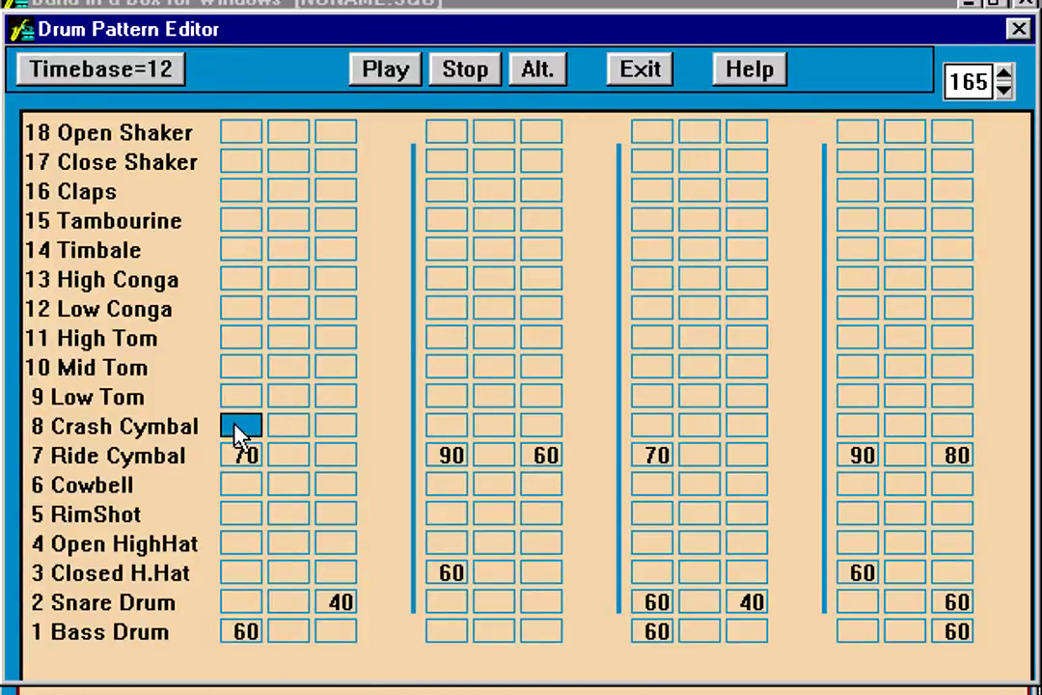
{"action": "type", "text": "90"}
{"action": "key", "text": "BackSpace"}
{"action": "type", "text": "8"}
{"action": "key", "text": "BackSpace"}
{"action": "key", "text": "BackSpace"}
{"action": "type", "text": "40"}
{"action": "key", "text": "BackSpace"}
{"action": "key", "text": "BackSpace"}
{"action": "type", "text": "50"}
{"action": "key", "text": "Up"}
{"action": "key", "text": "Up"}
{"action": "key", "text": "Up"}
{"action": "key", "text": "Up"}
{"action": "key", "text": "Up"}
{"action": "key", "text": "Up"}
{"action": "key", "text": "Down"}
{"action": "key", "text": "Down"}
{"action": "key", "text": "Down"}
{"action": "key", "text": "Down"}
{"action": "key", "text": "Down"}
{"action": "key", "text": "Down"}
{"action": "key", "text": "Up"}
{"action": "key", "text": "Up"}
{"action": "key", "text": "Up"}
Step: Play the drum pattern and try entering a velocity of 40
{"action": "left_click", "coordinate": [376, 73]}
{"action": "type", "text": "40"}
{"action": "key", "text": "Return"}
Step: Select the Crash Cymbal's second and third cells, then the Ride Cymbal's 90 and 60 velocity cells on beat 2
{"action": "left_click", "coordinate": [290, 429]}
{"action": "left_click", "coordinate": [336, 428]}
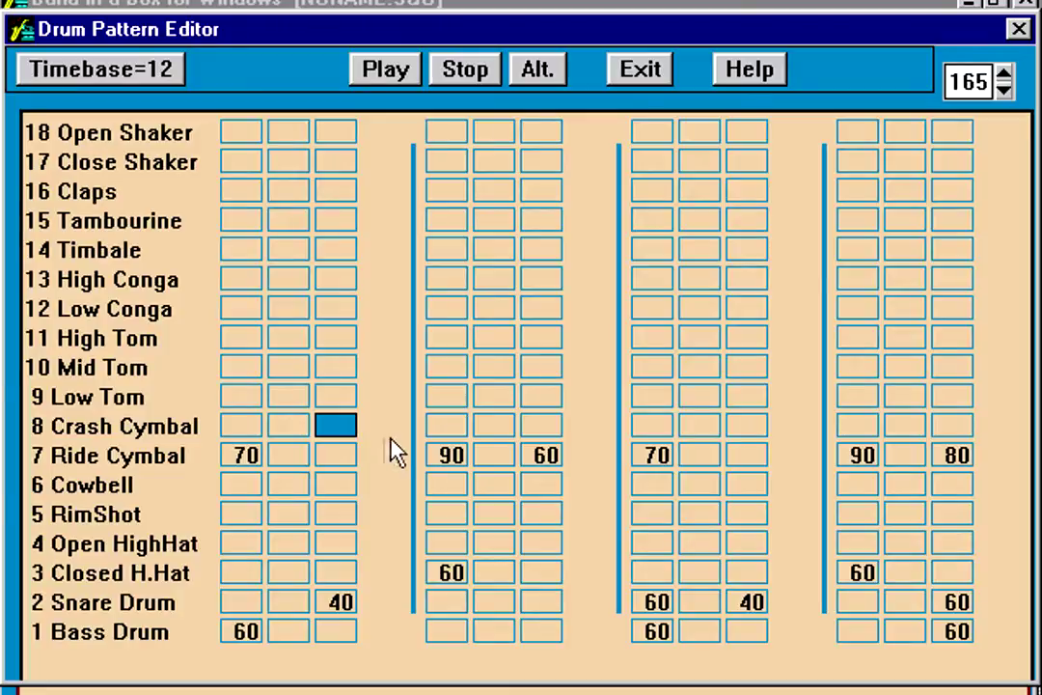
{"action": "left_click", "coordinate": [442, 460]}
{"action": "left_click", "coordinate": [536, 454]}
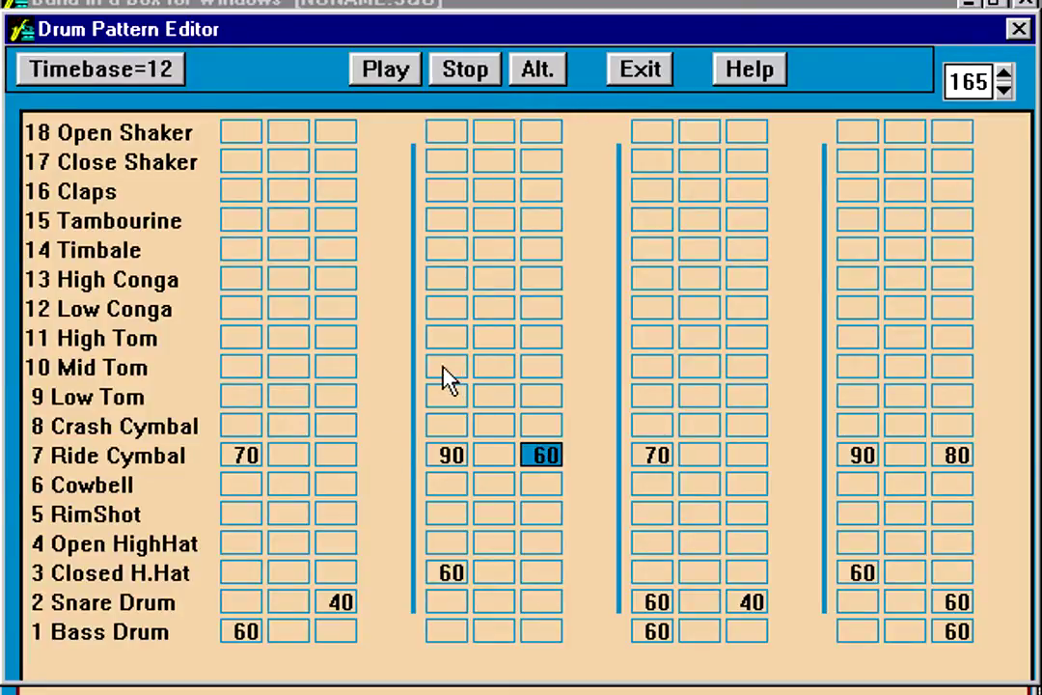
Step: Try a velocity of 80 in the Ride Cymbal's middle cell on beat 2 and play the drum pattern
{"action": "left_click", "coordinate": [492, 455]}
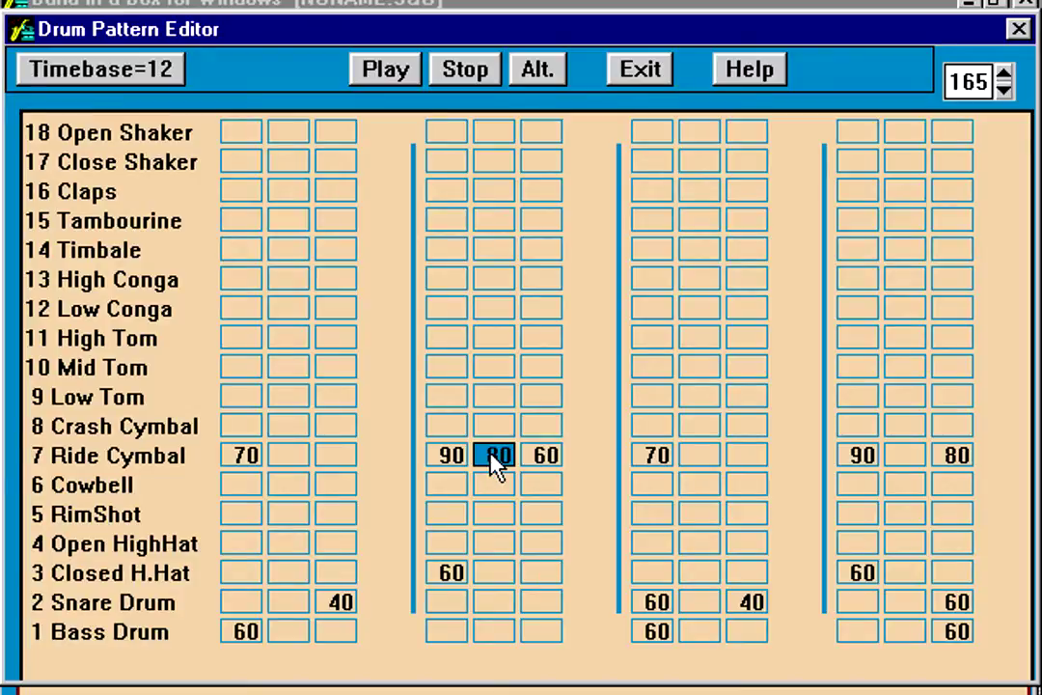
{"action": "left_click", "coordinate": [386, 79]}
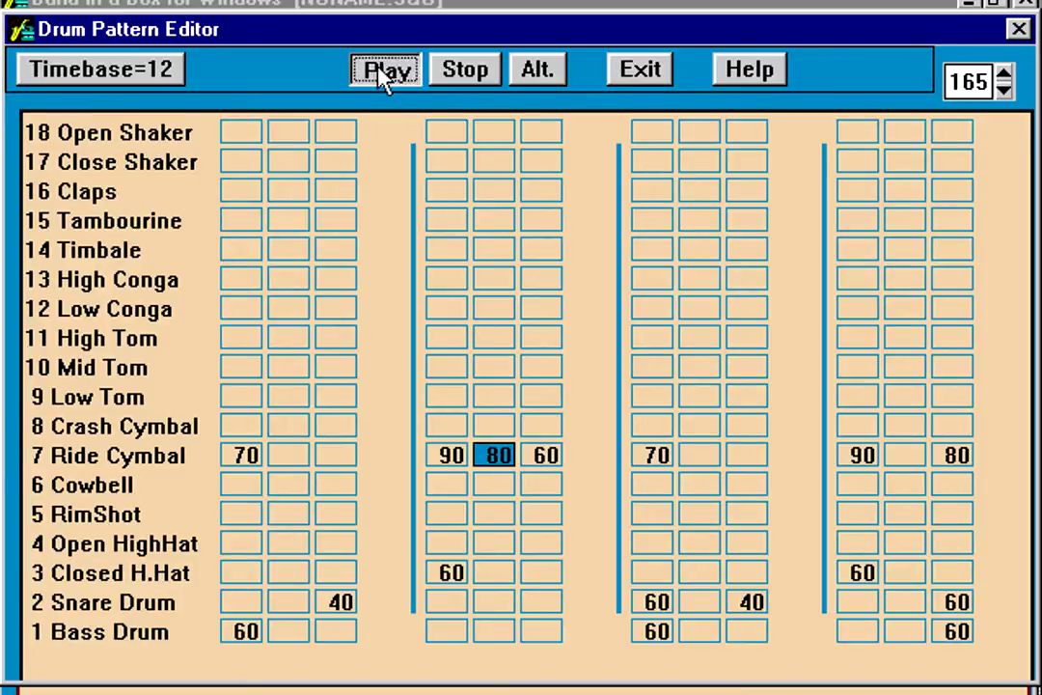
{"action": "left_click", "coordinate": [468, 75]}
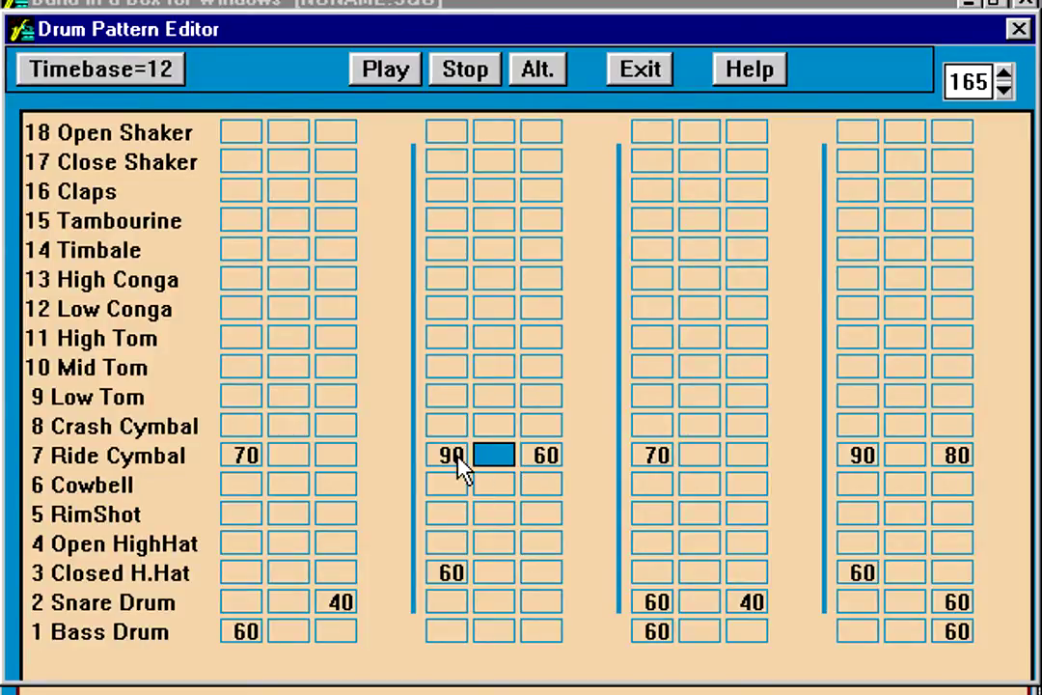
Step: Give the Ride Cymbal's 60 velocity hit on beat 2 an alternate note: Play 70%, Note # 8, Velocity 90
{"action": "mouse_move", "coordinate": [542, 464]}
{"action": "left_mouse_down"}
{"action": "mouse_move", "coordinate": [551, 487]}
{"action": "mouse_move", "coordinate": [546, 467]}
{"action": "left_mouse_up"}
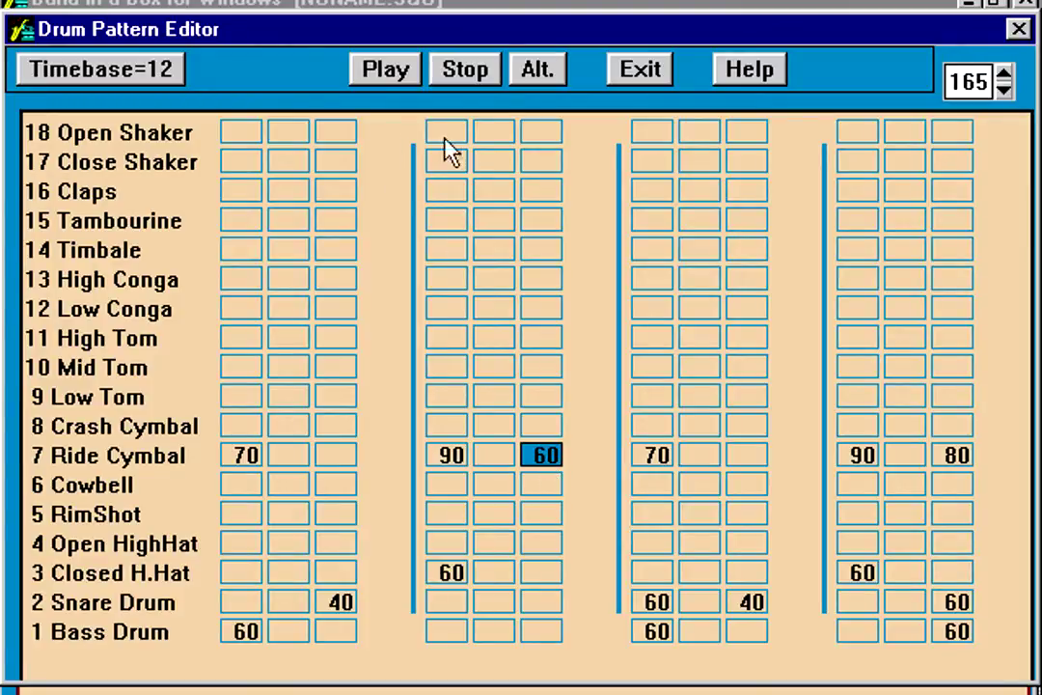
{"action": "left_click", "coordinate": [533, 71]}
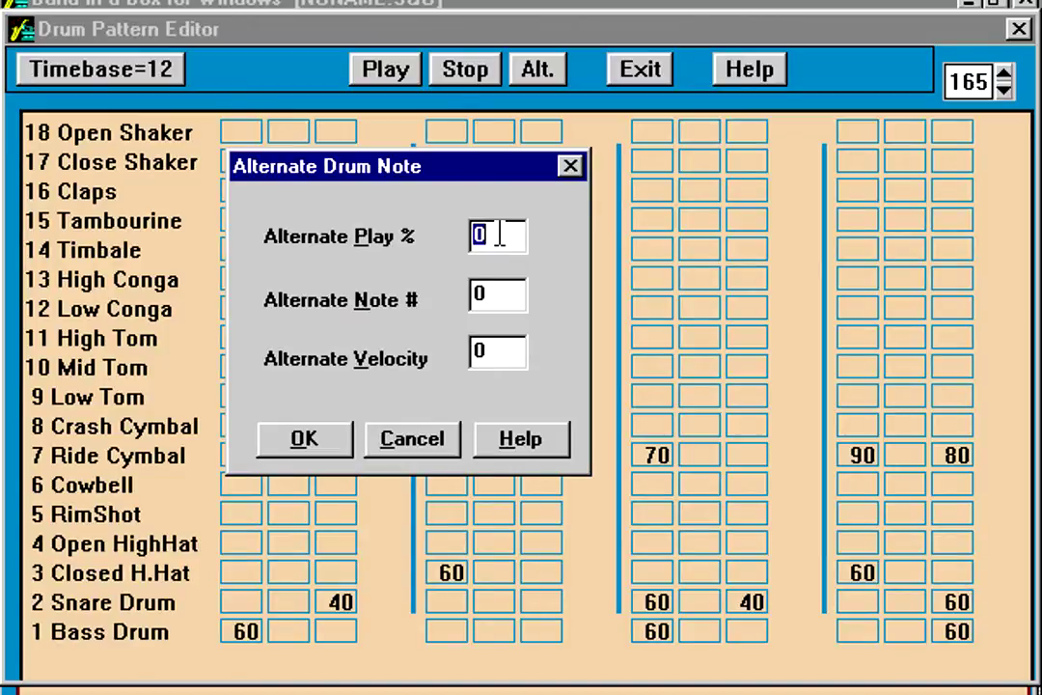
{"action": "type", "text": "70"}
{"action": "left_click", "coordinate": [503, 299]}
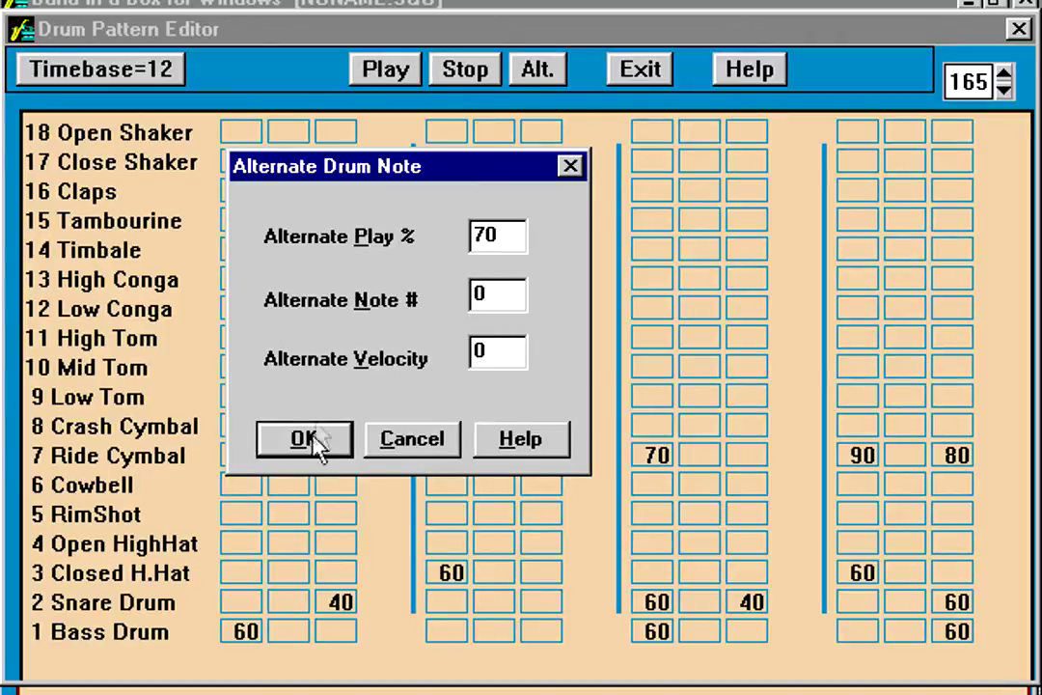
{"action": "left_click", "coordinate": [502, 351]}
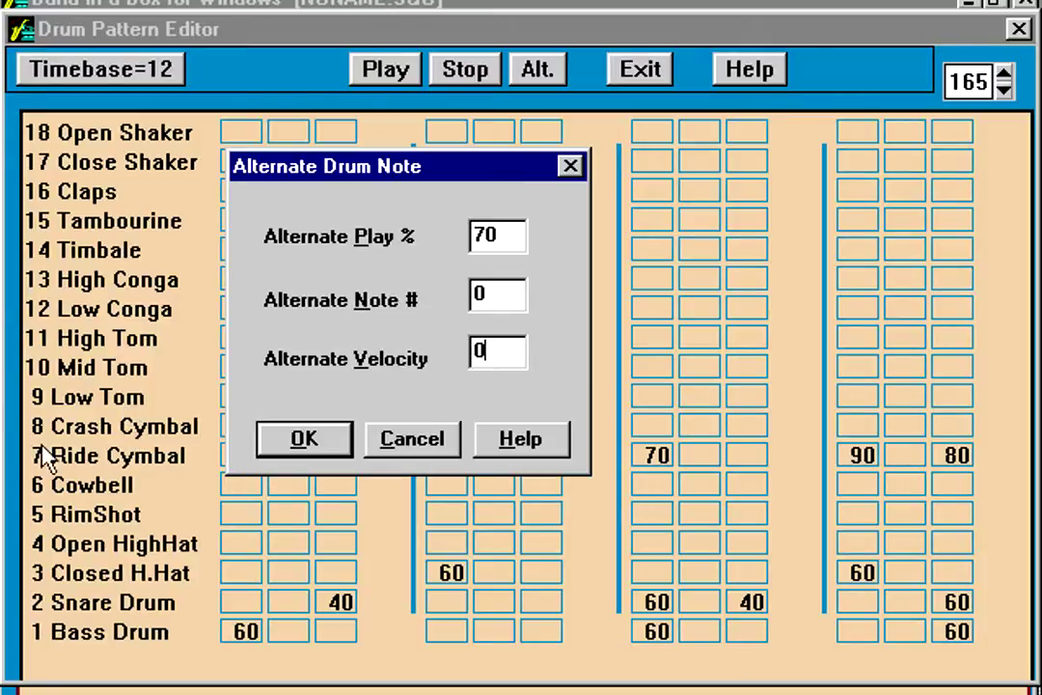
{"action": "double_click", "coordinate": [487, 294]}
{"action": "type", "text": "8"}
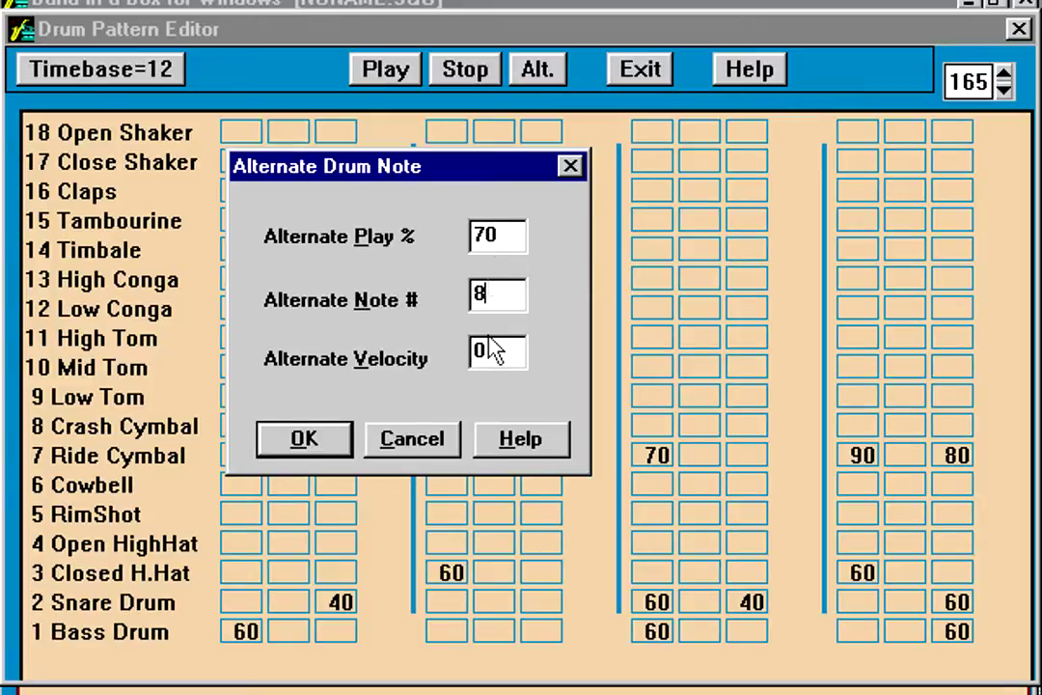
{"action": "double_click", "coordinate": [480, 352]}
{"action": "type", "text": "100"}
{"action": "left_click", "coordinate": [335, 436]}
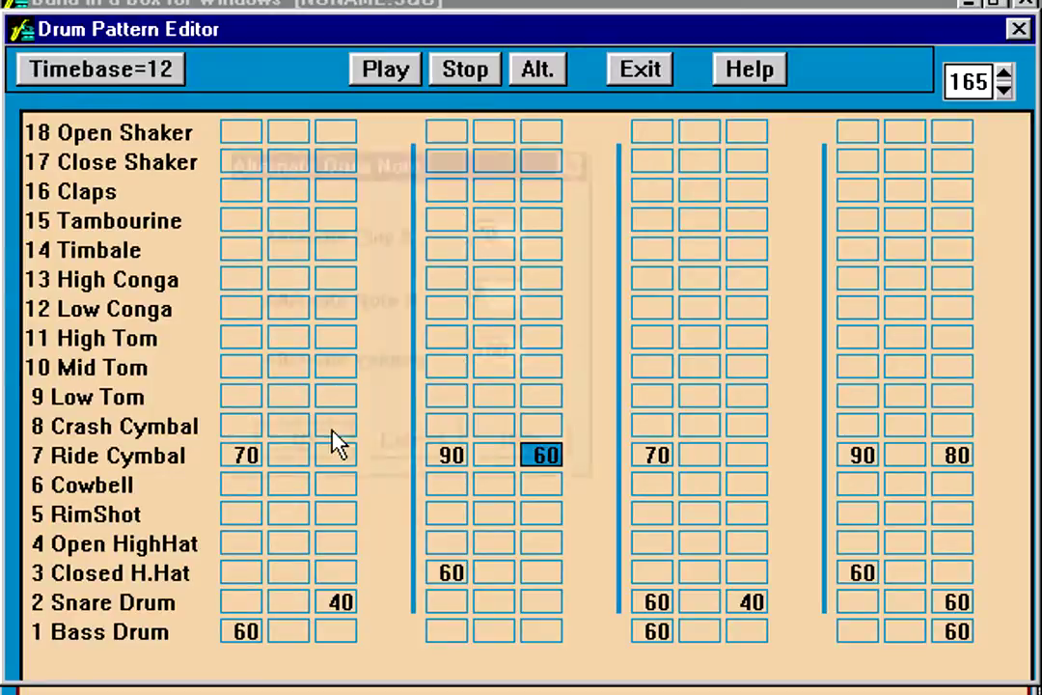
Step: Listen to the drum pattern with the alternate crash cymbal note, then stop playback
{"action": "left_click", "coordinate": [529, 485]}
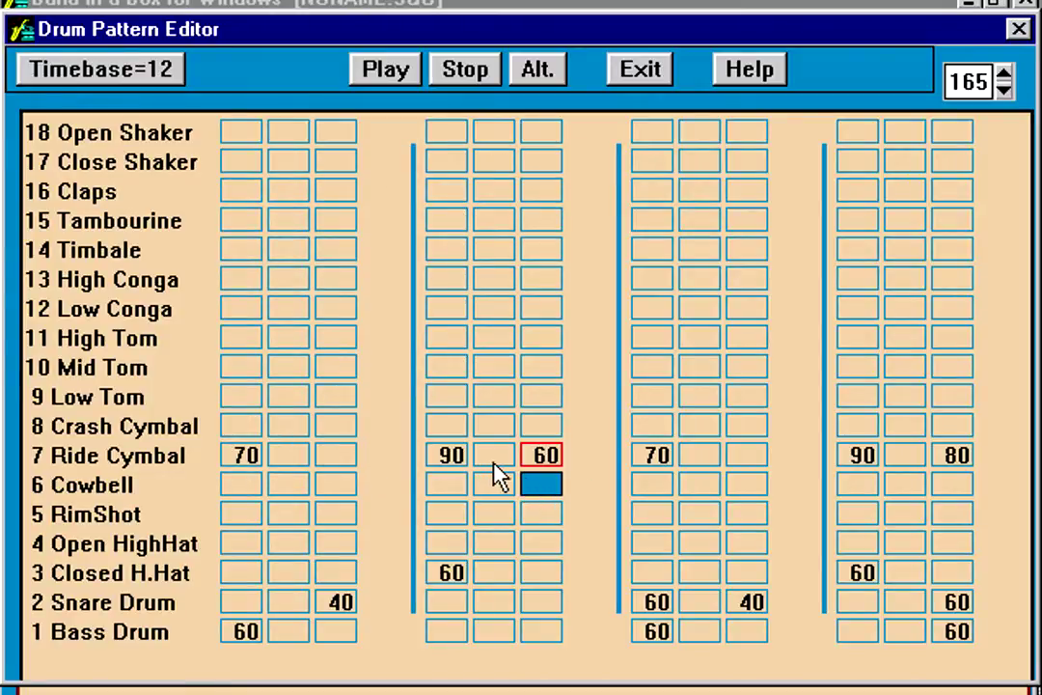
{"action": "left_click", "coordinate": [495, 458]}
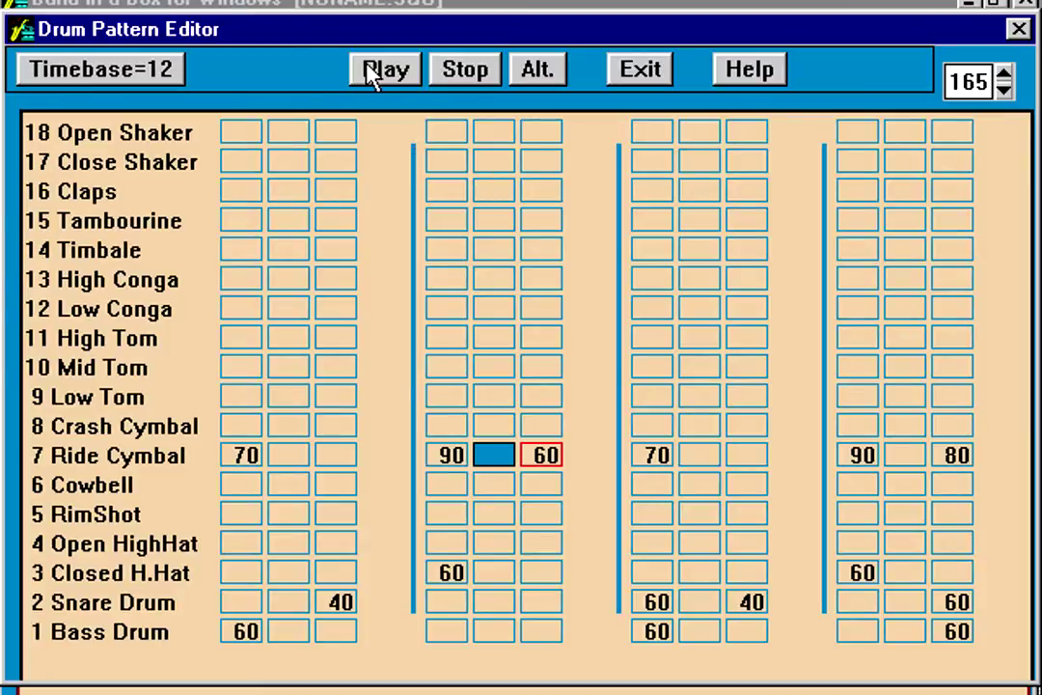
{"action": "left_click", "coordinate": [466, 78]}
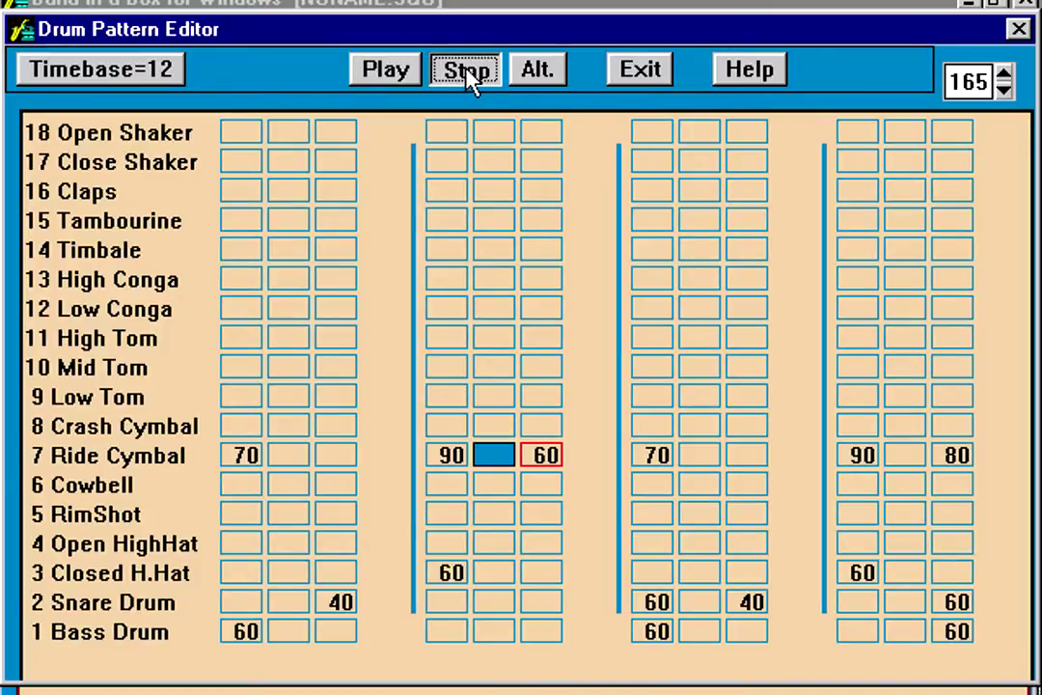
Step: Set the Alternate Note # and Alternate Velocity of that Ride Cymbal hit to 0 and play the pattern
{"action": "double_click", "coordinate": [546, 463]}
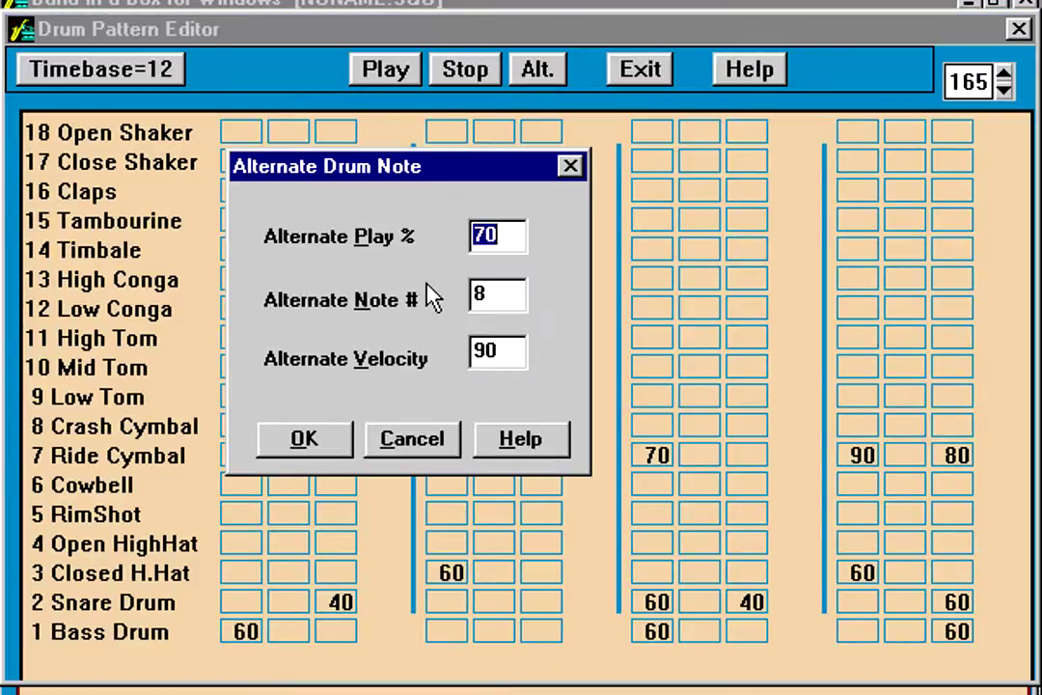
{"action": "double_click", "coordinate": [500, 294]}
{"action": "type", "text": "0"}
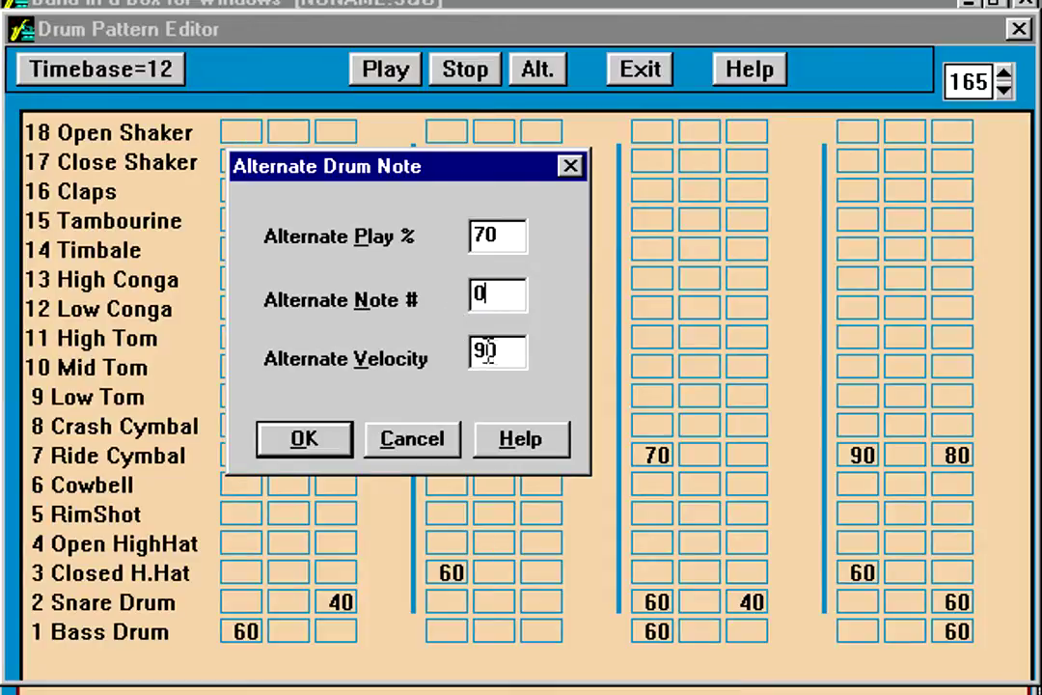
{"action": "double_click", "coordinate": [490, 351]}
{"action": "type", "text": "0"}
{"action": "left_click", "coordinate": [307, 439]}
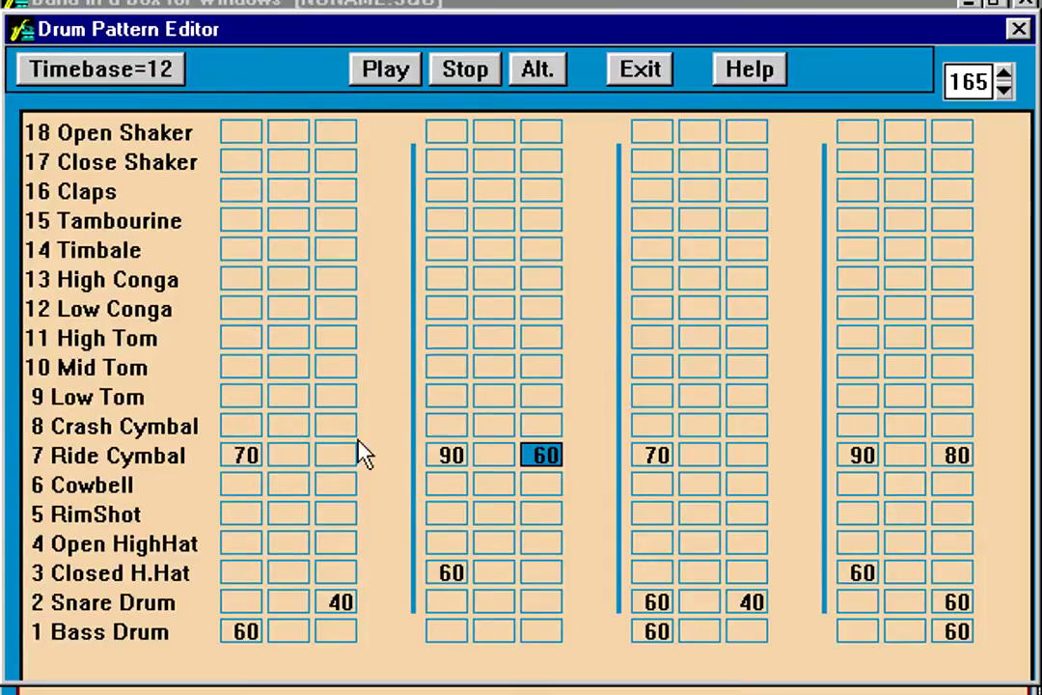
{"action": "left_click", "coordinate": [538, 486]}
{"action": "left_click", "coordinate": [385, 70]}
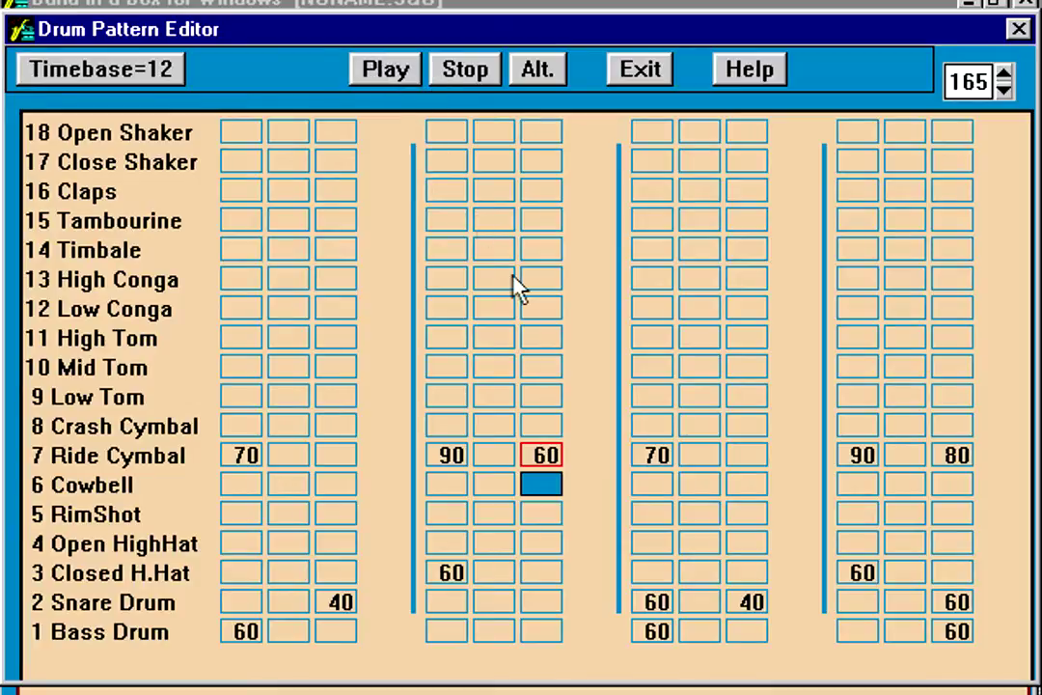
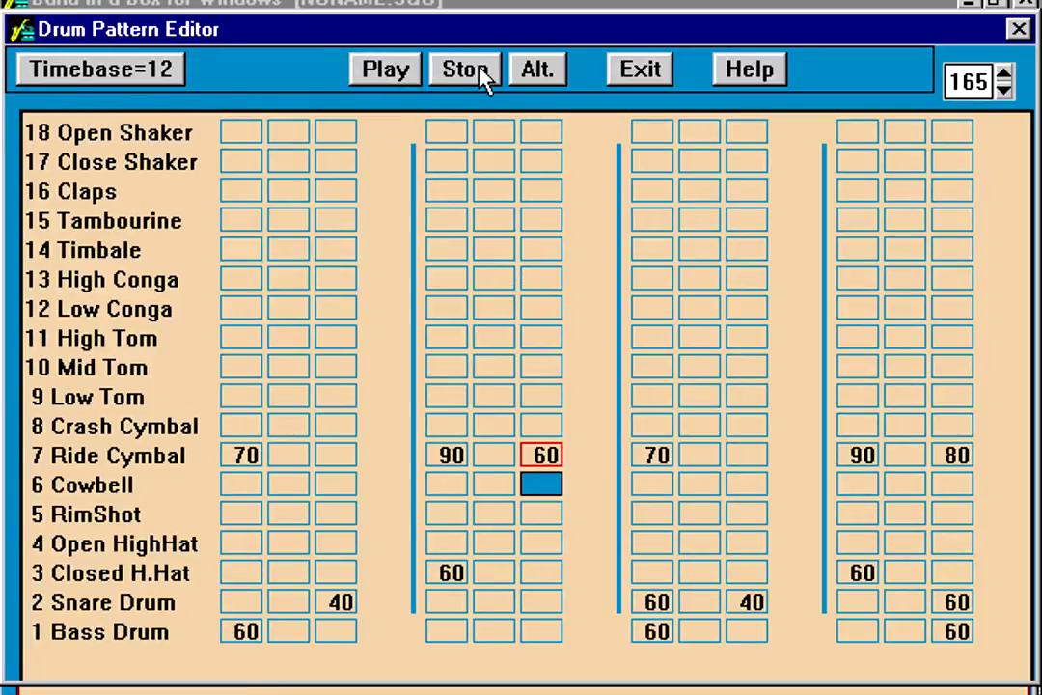
Step: Set the Alternate Play % of the Ride Cymbal's 60 velocity hit on beat 2 to 0
{"action": "right_click", "coordinate": [541, 459]}
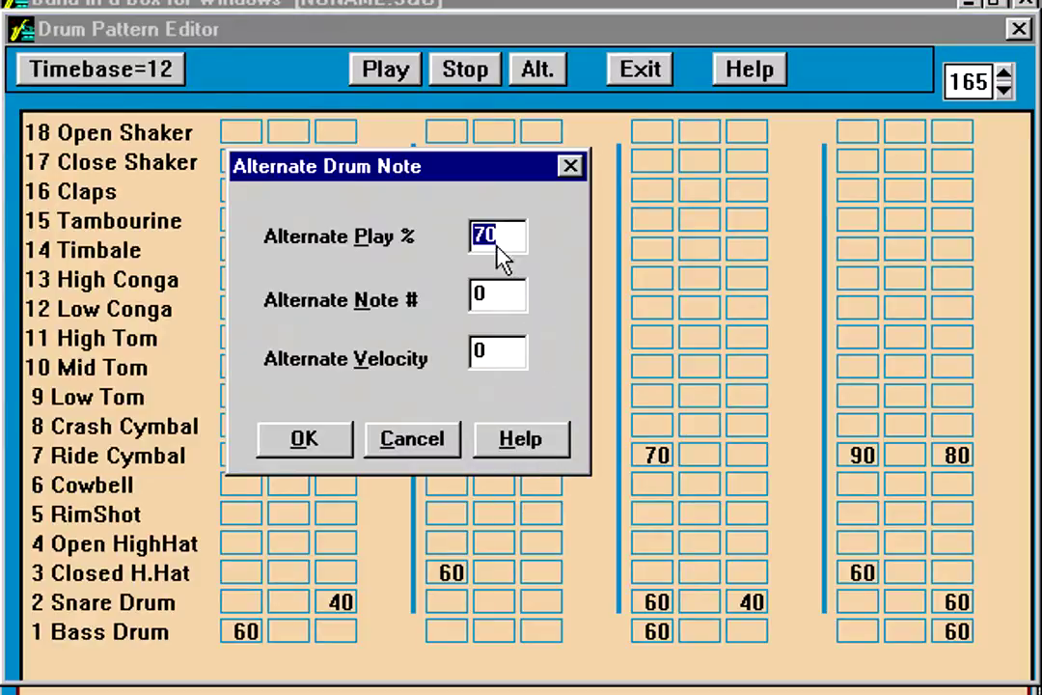
{"action": "type", "text": "0"}
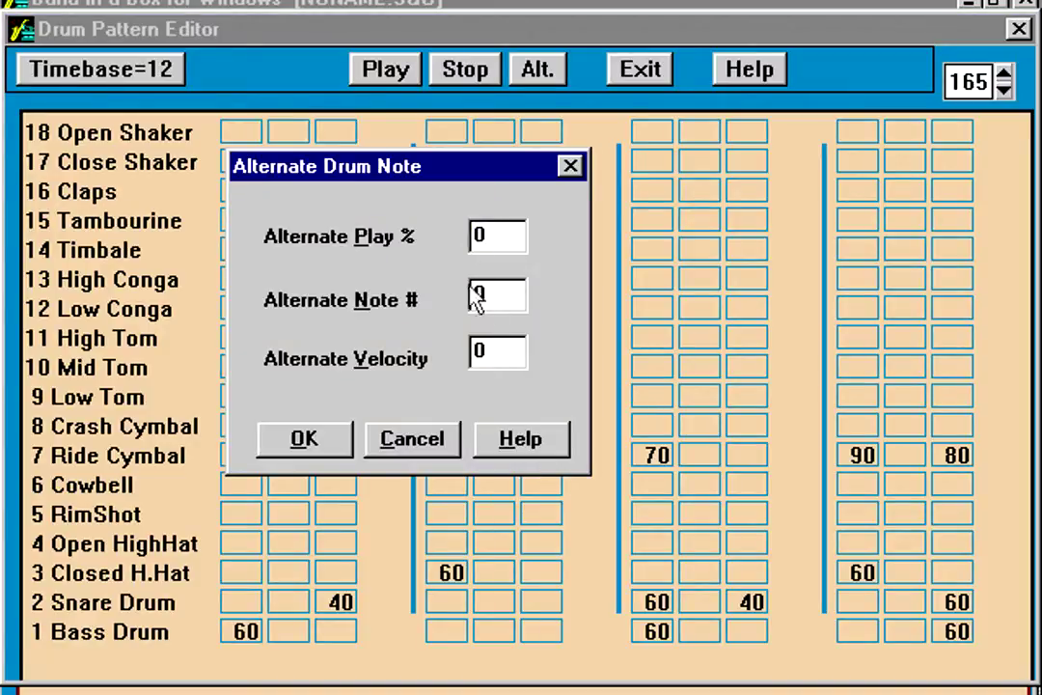
{"action": "left_click", "coordinate": [321, 450]}
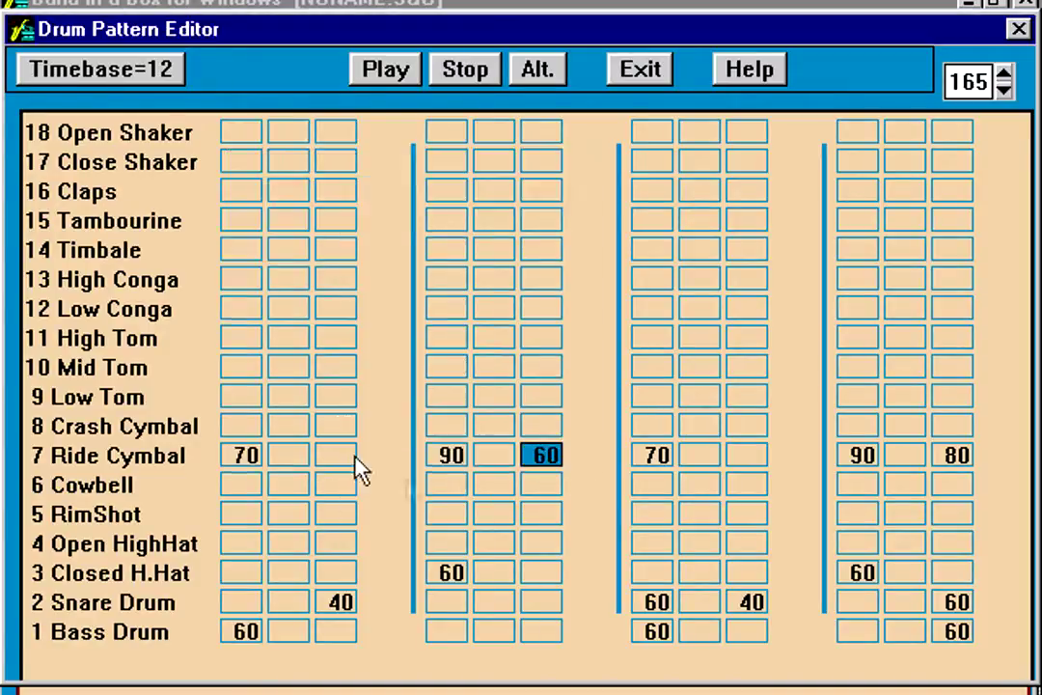
{"action": "left_click", "coordinate": [538, 482]}
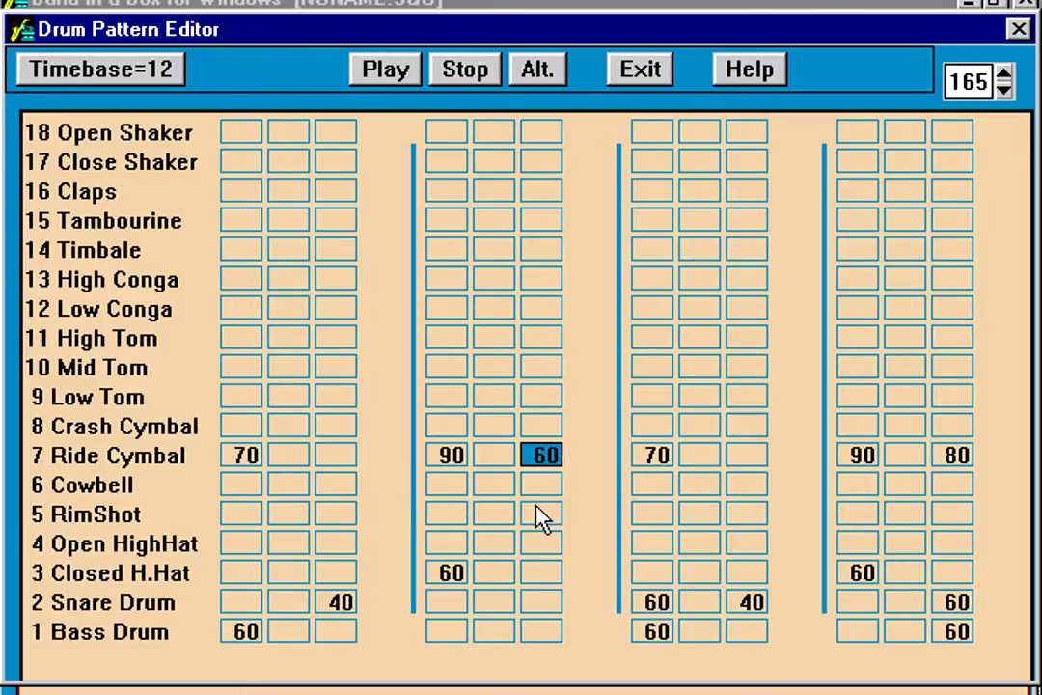
{"action": "left_click", "coordinate": [538, 514]}
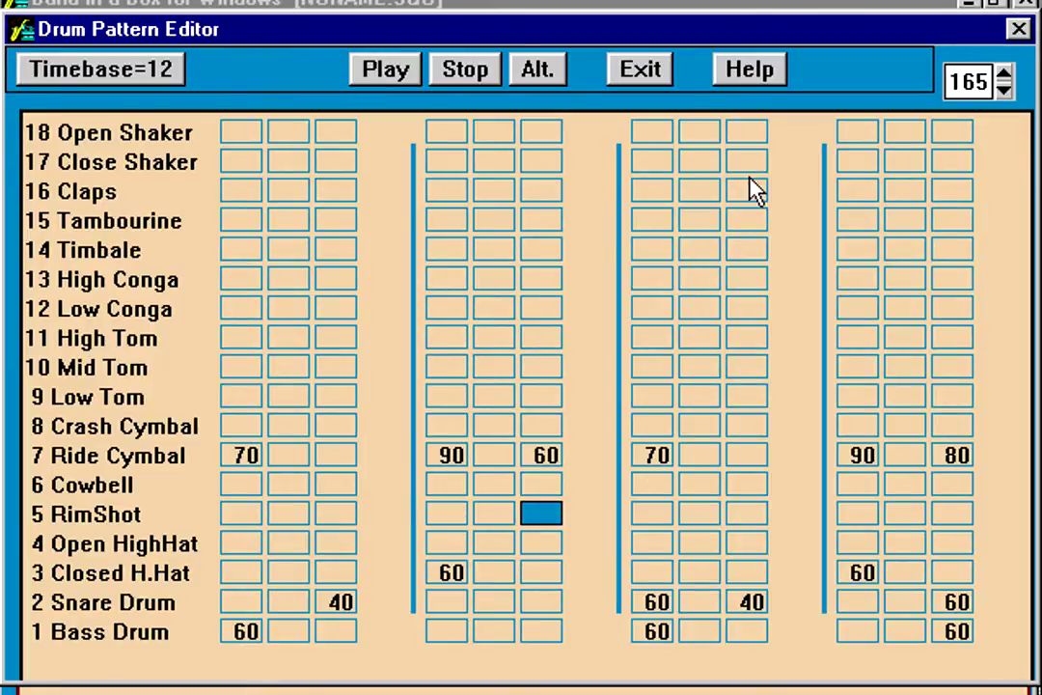
Step: Read the help topic on making drum patterns down to the Drum Editor section, then close it
{"action": "left_click", "coordinate": [743, 70]}
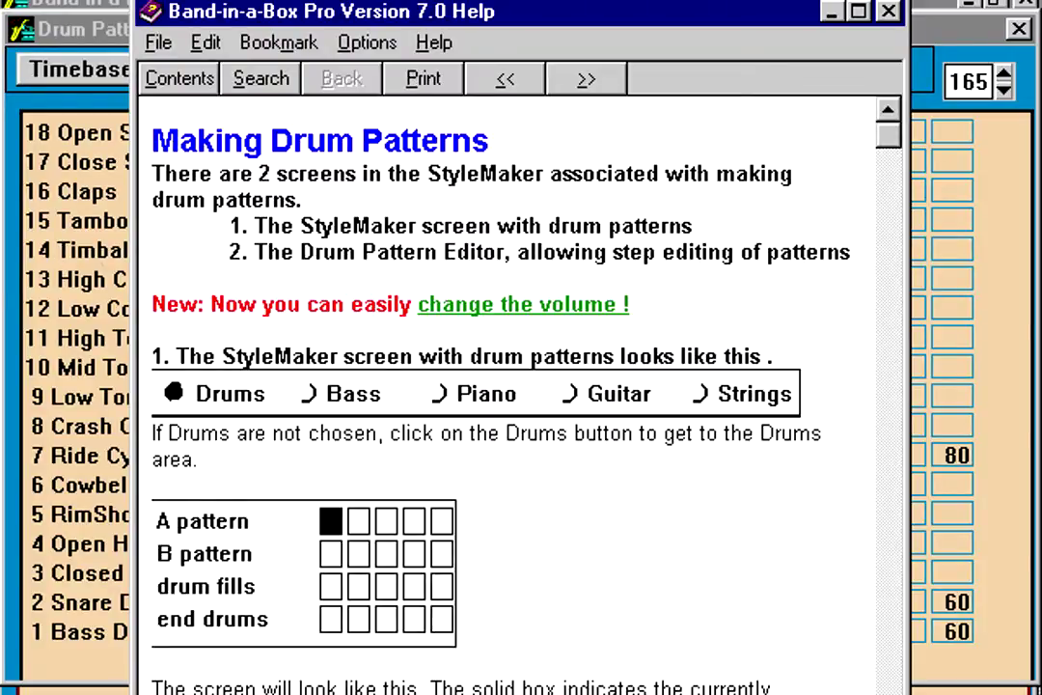
{"action": "scroll", "coordinate": [502, 387], "scroll_direction": "down", "scroll_amount": 7}
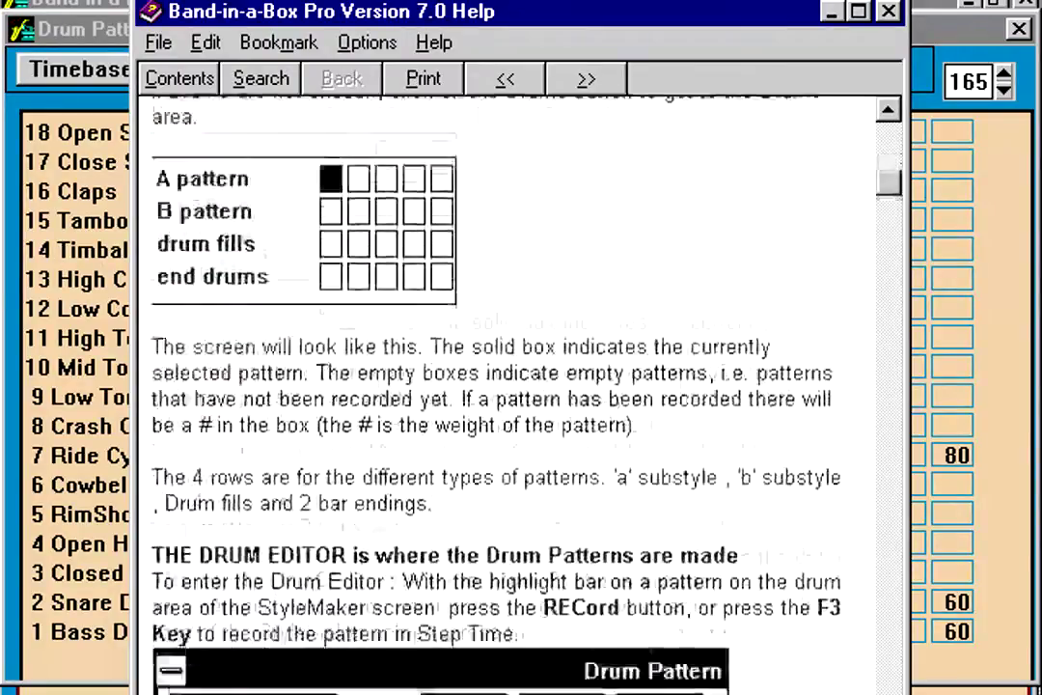
{"action": "scroll", "coordinate": [502, 386], "scroll_direction": "down", "scroll_amount": 3}
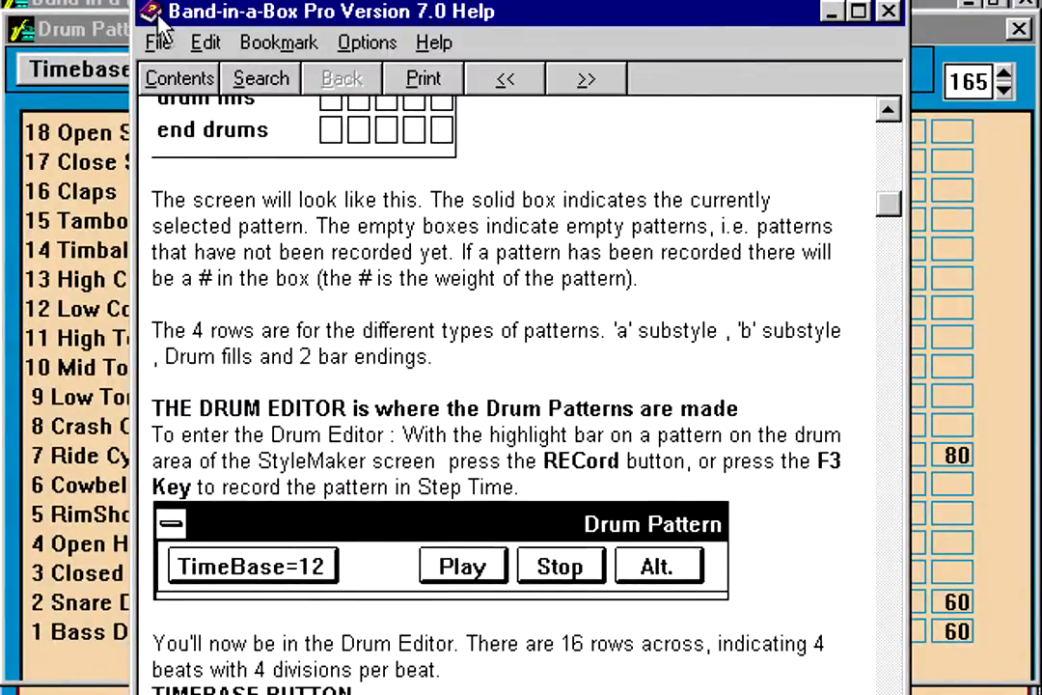
{"action": "left_click", "coordinate": [150, 12]}
{"action": "left_click", "coordinate": [196, 196]}
Step: Leave the drum editor, choosing bar 1 of 4 as the Playback Bar Mask and accepting the pattern options
{"action": "left_click", "coordinate": [633, 69]}
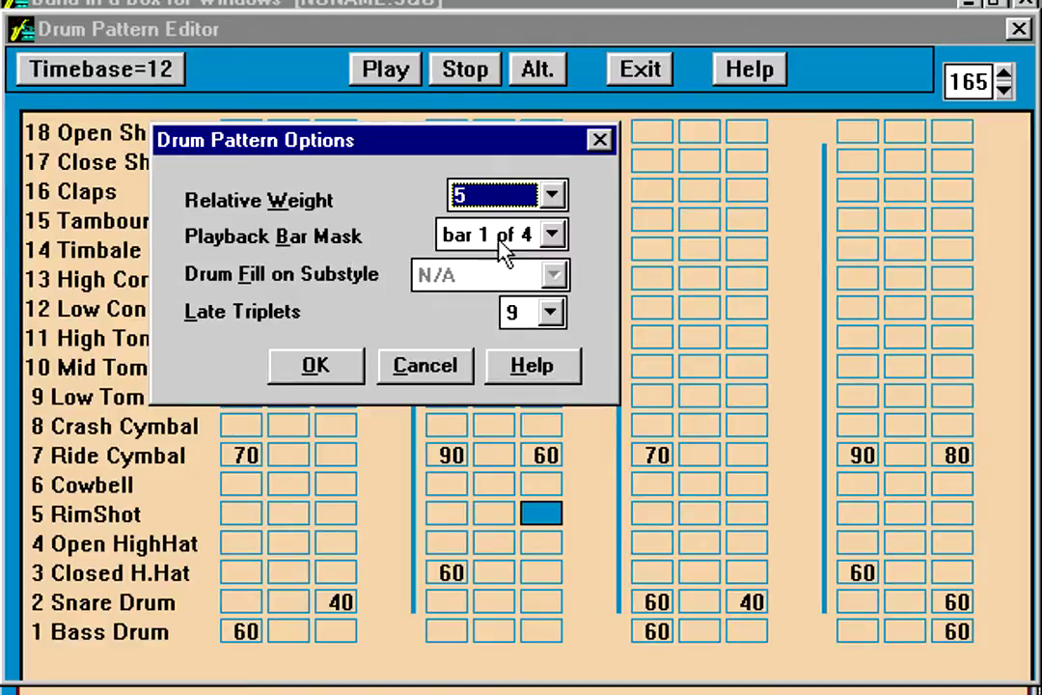
{"action": "left_click", "coordinate": [556, 234]}
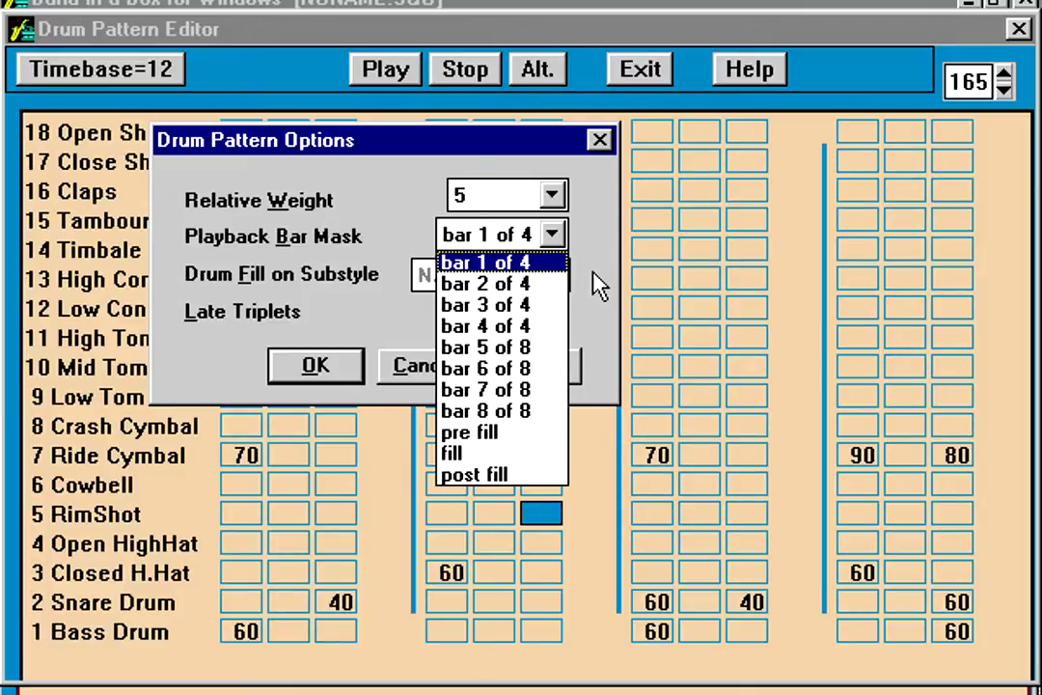
{"action": "left_click", "coordinate": [485, 262]}
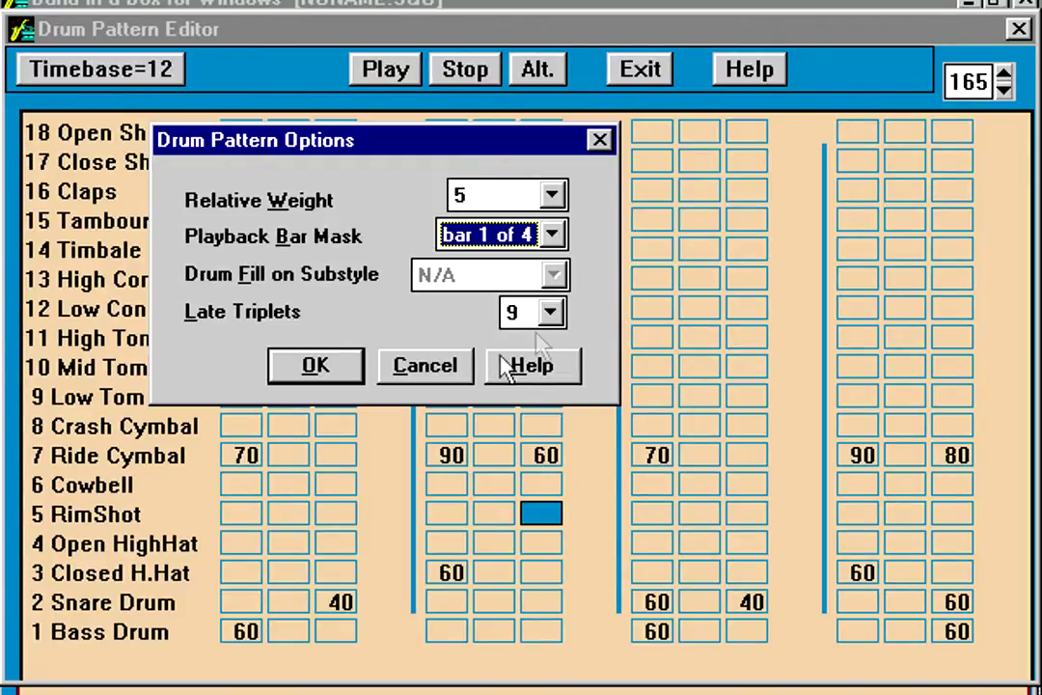
{"action": "left_click", "coordinate": [340, 372]}
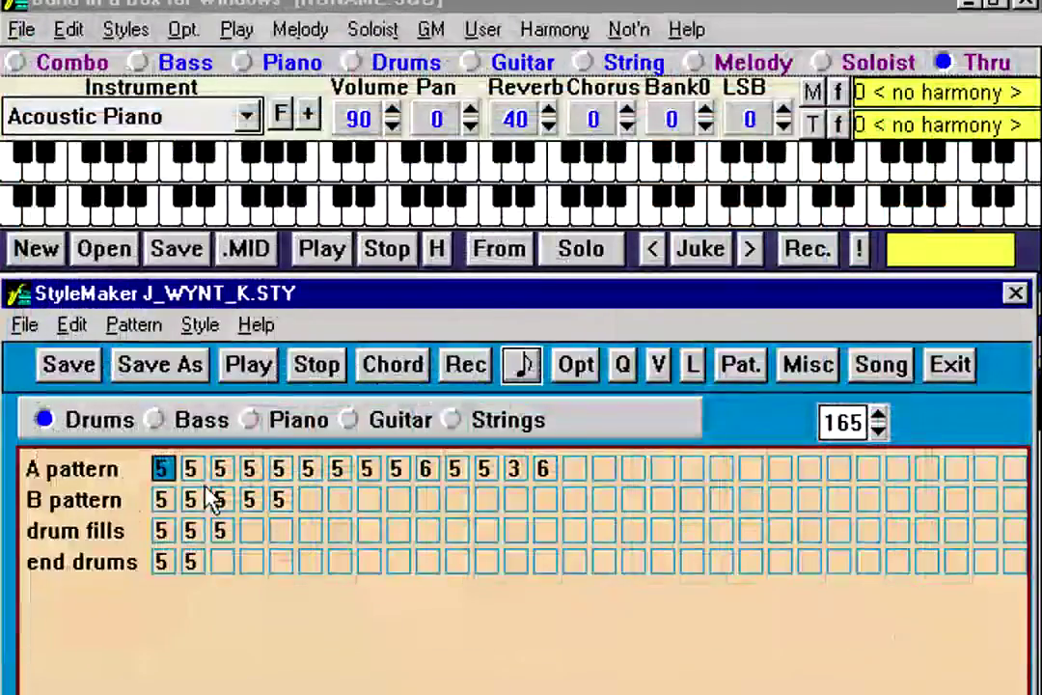
Step: Copy the twelfth drum A pattern into the first empty A pattern slot and open the copy for step editing
{"action": "left_click", "coordinate": [191, 469]}
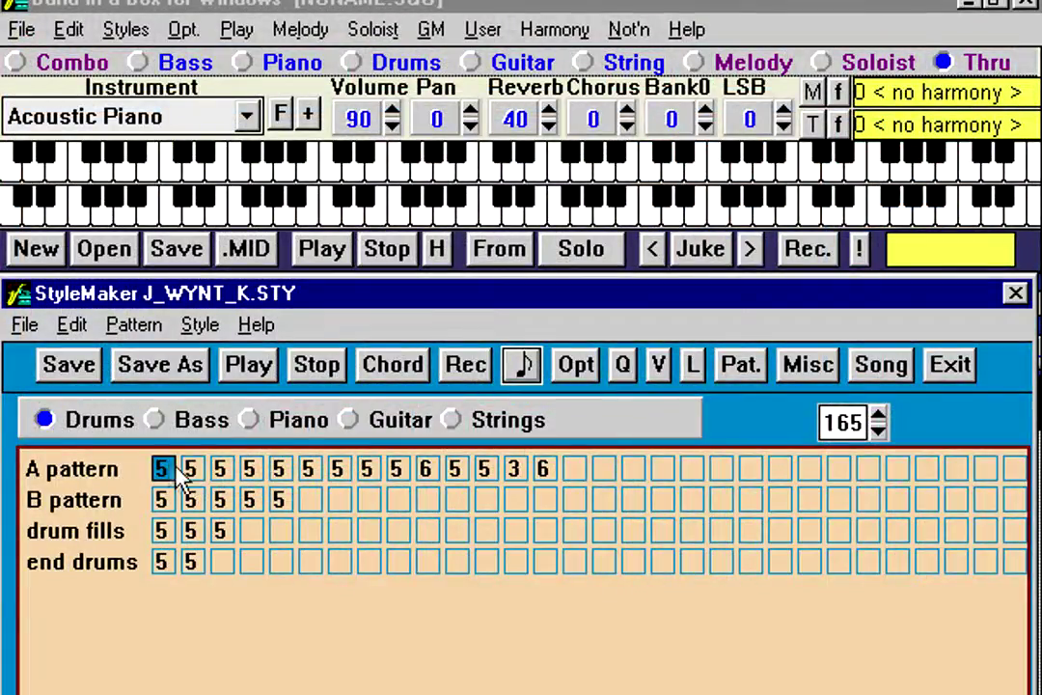
{"action": "left_click", "coordinate": [484, 469]}
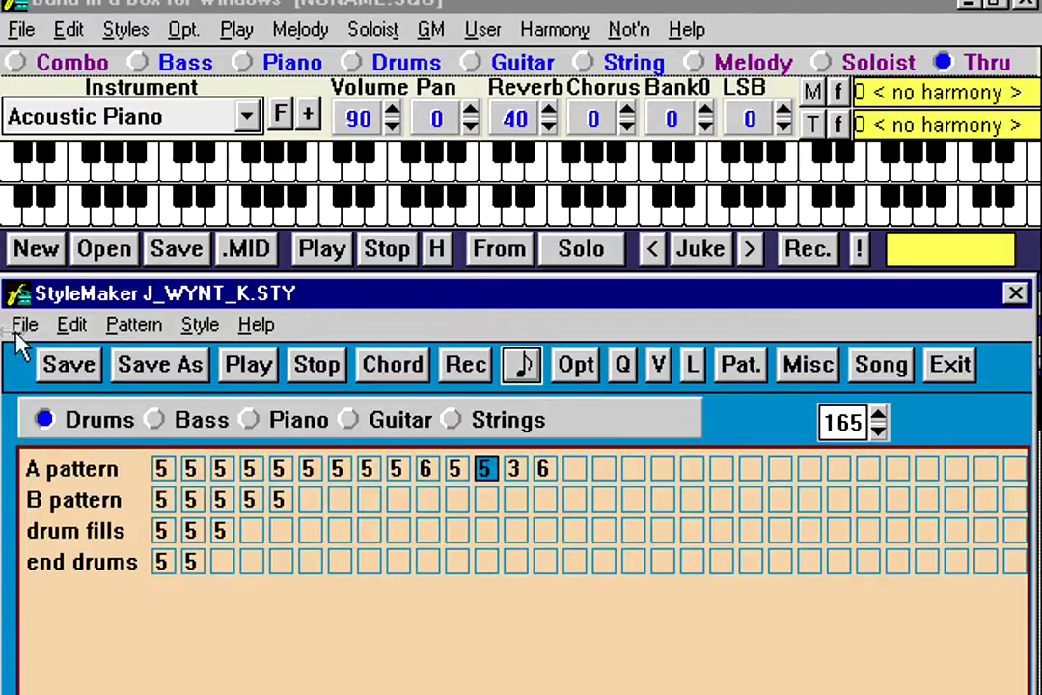
{"action": "left_click", "coordinate": [74, 327]}
{"action": "left_click", "coordinate": [100, 386]}
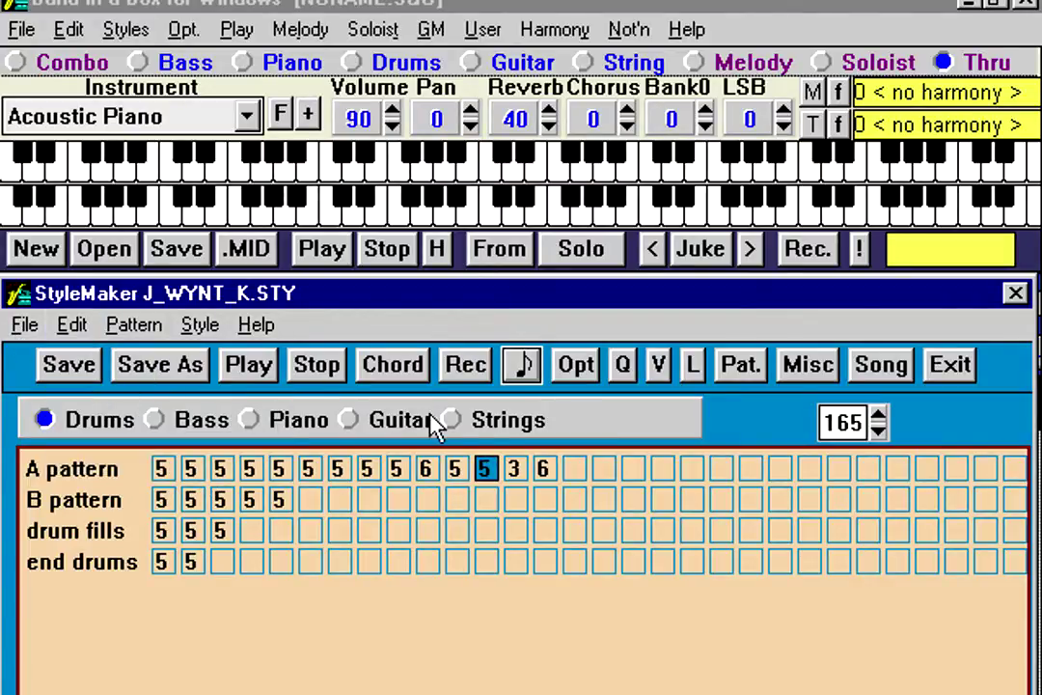
{"action": "left_click", "coordinate": [575, 469]}
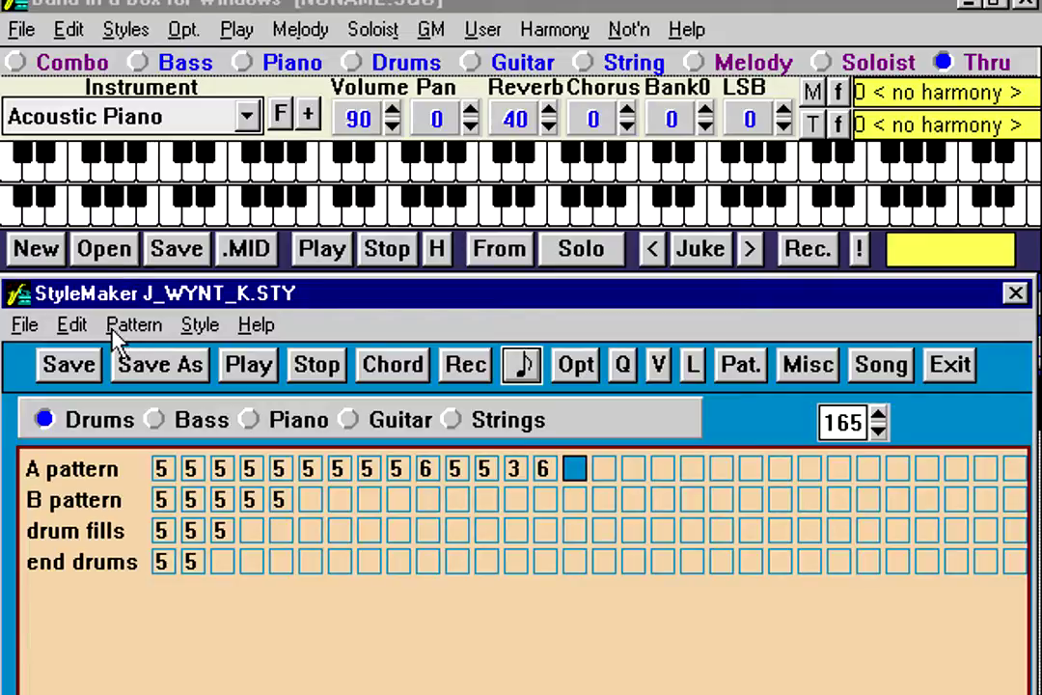
{"action": "left_click", "coordinate": [73, 326]}
{"action": "left_click", "coordinate": [109, 412]}
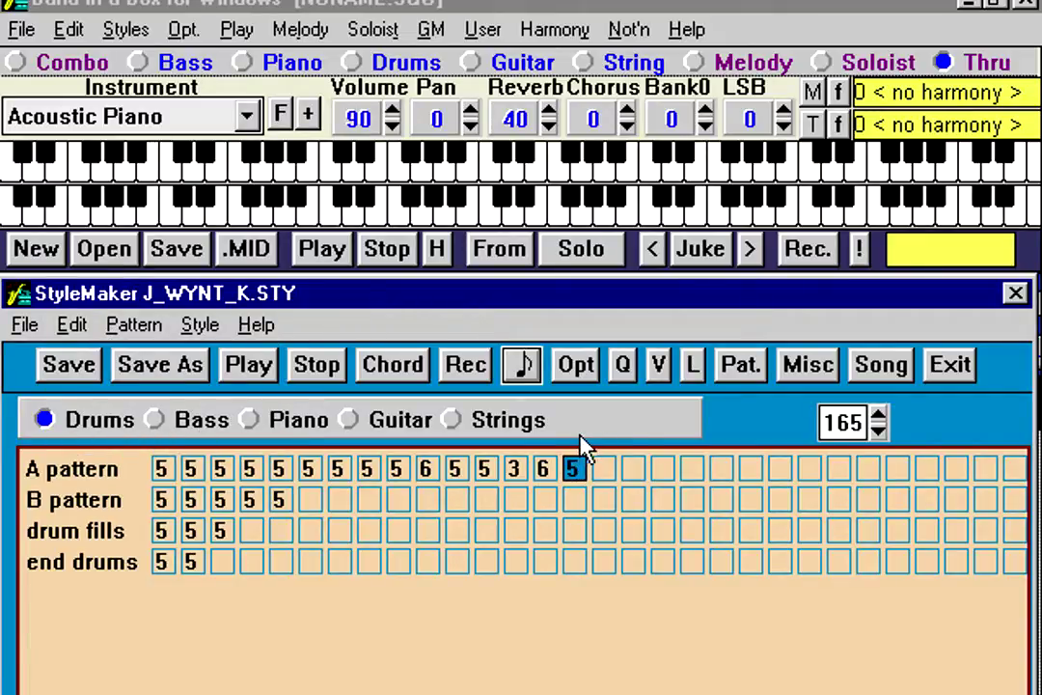
{"action": "left_click", "coordinate": [521, 365]}
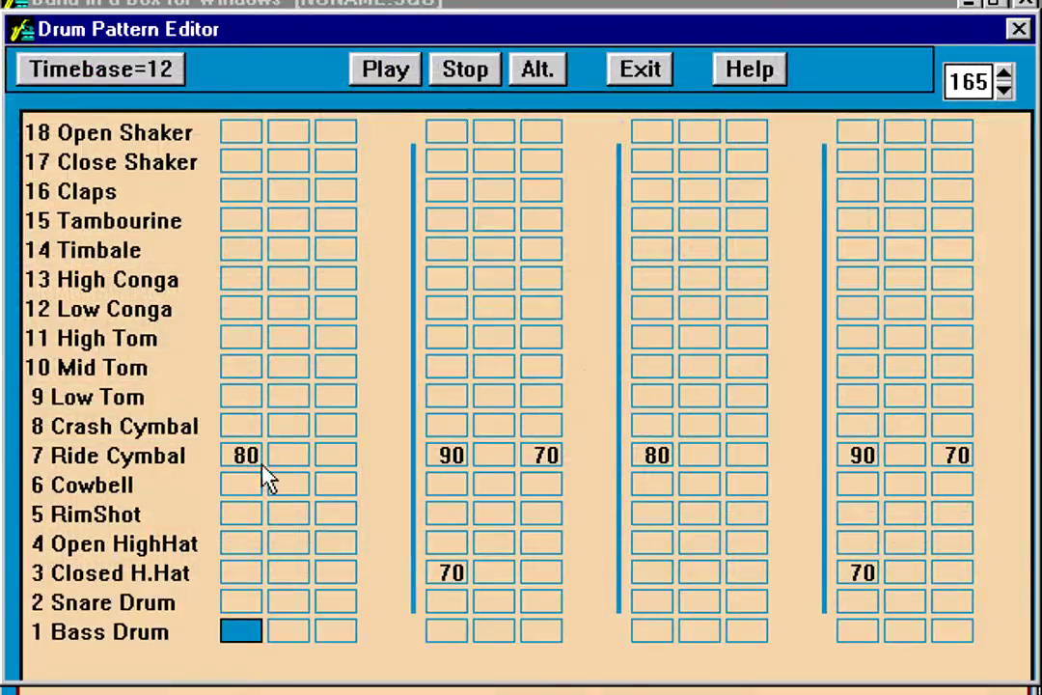
Step: Add Low Tom hits at velocity 50 on the first and third subdivisions of beats 1 to 3, then leave the editor accepting the pattern options
{"action": "left_click", "coordinate": [258, 405]}
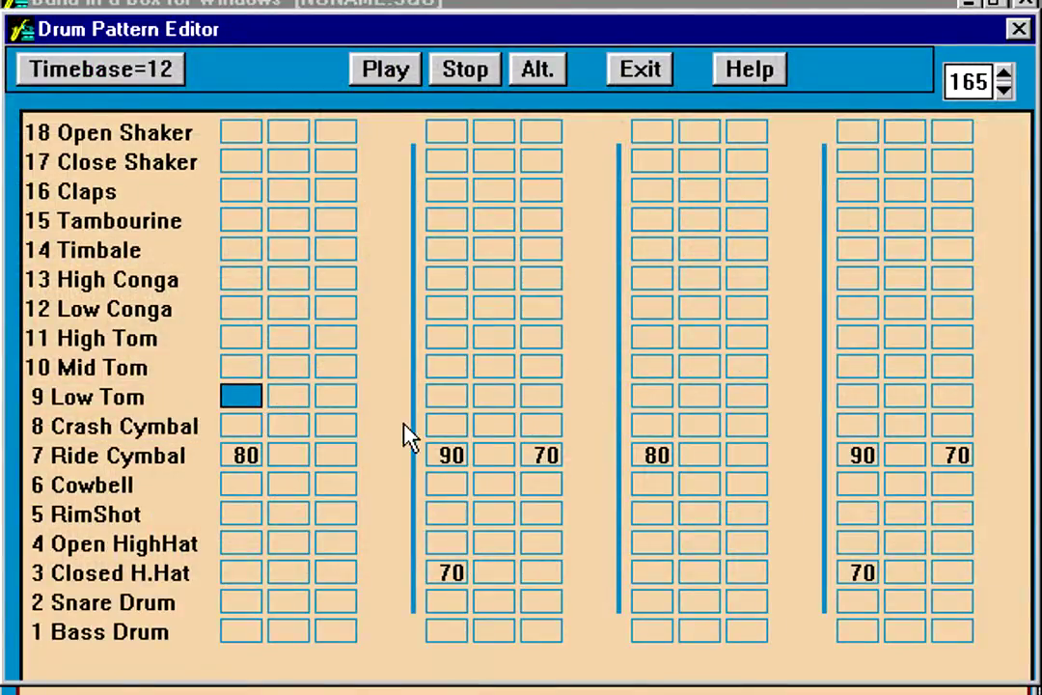
{"action": "type", "text": "50"}
{"action": "key", "text": "Right"}
{"action": "key", "text": "Right"}
{"action": "type", "text": "50"}
{"action": "key", "text": "Right"}
{"action": "key", "text": "Right"}
{"action": "key", "text": "Right"}
{"action": "type", "text": "50"}
{"action": "key", "text": "Right"}
{"action": "type", "text": "50"}
{"action": "key", "text": "Right"}
{"action": "key", "text": "Right"}
{"action": "type", "text": "50"}
{"action": "left_click", "coordinate": [656, 70]}
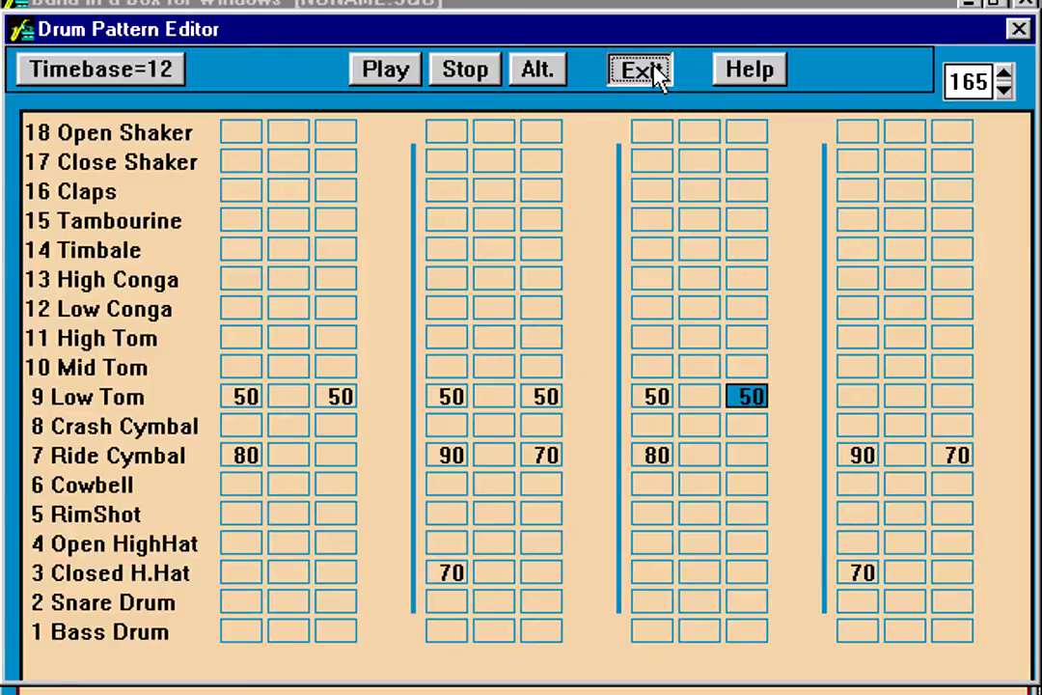
{"action": "left_click", "coordinate": [323, 366]}
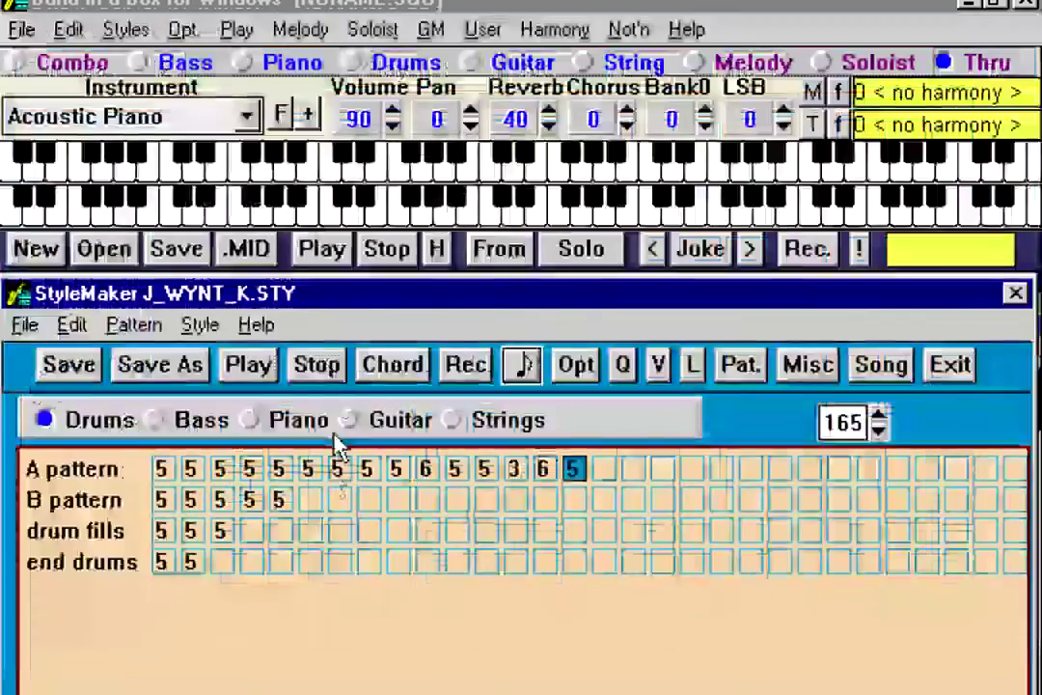
Step: Open the first drum fill in the drum editor, audition it, and leave the editor accepting its pattern options
{"action": "left_click", "coordinate": [161, 502]}
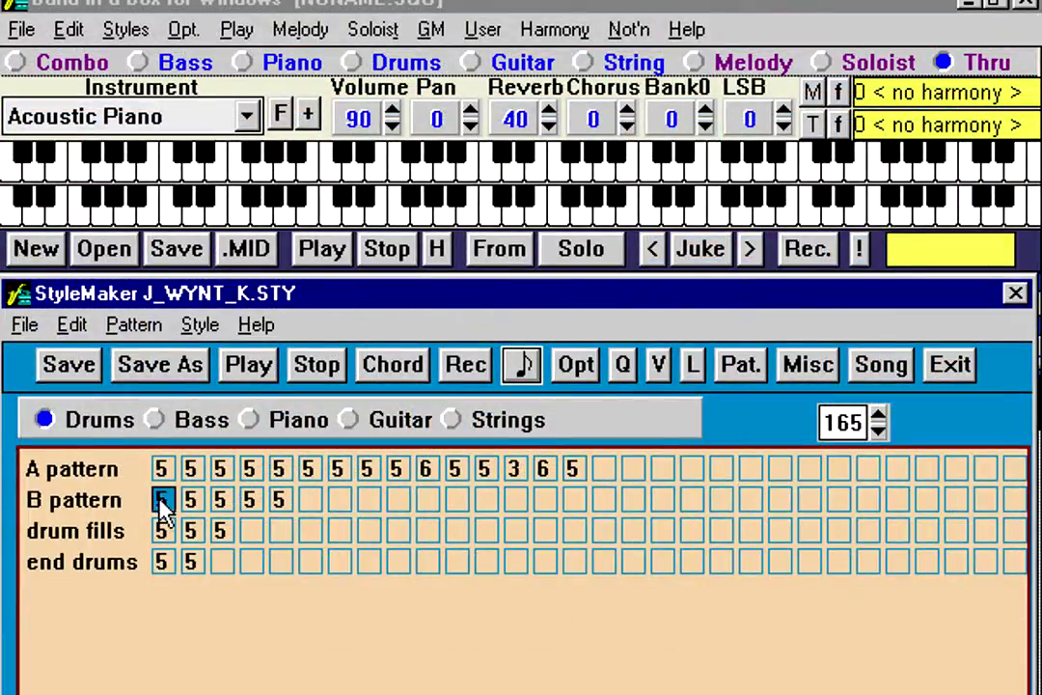
{"action": "left_click", "coordinate": [162, 530]}
{"action": "double_click", "coordinate": [193, 531]}
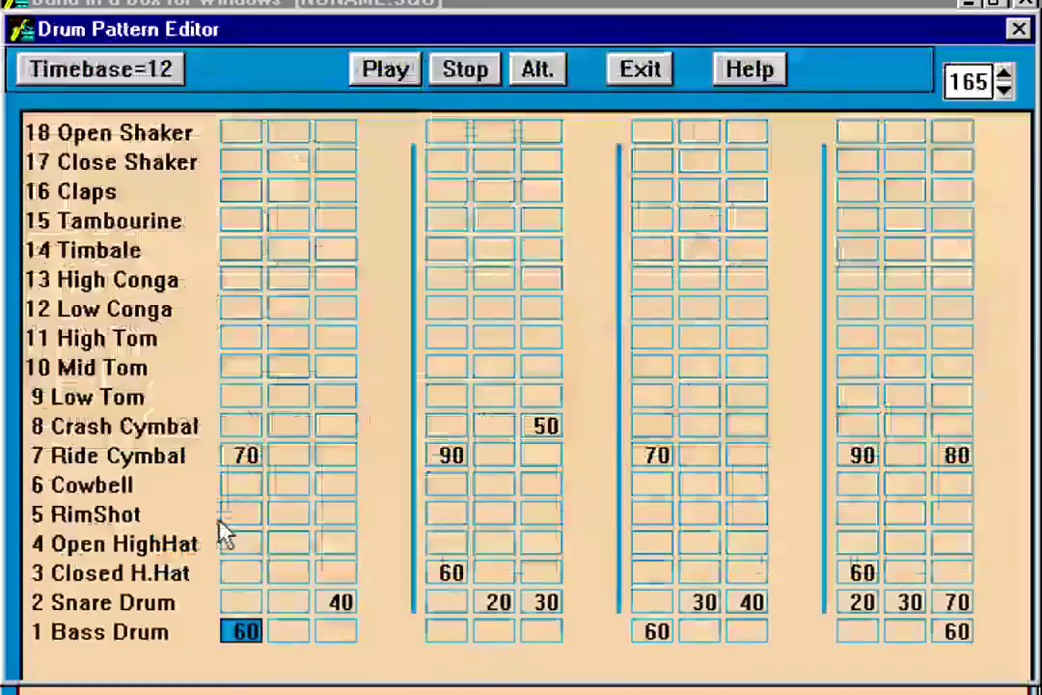
{"action": "left_click", "coordinate": [382, 73]}
{"action": "left_click", "coordinate": [481, 81]}
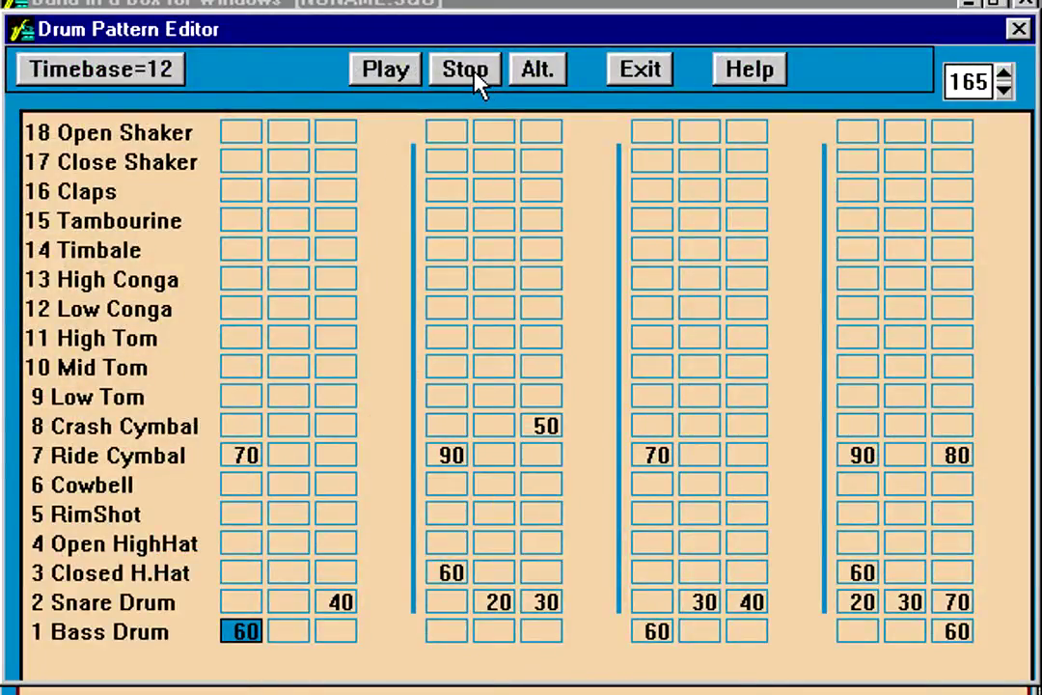
{"action": "left_click", "coordinate": [635, 69]}
{"action": "left_click", "coordinate": [333, 368]}
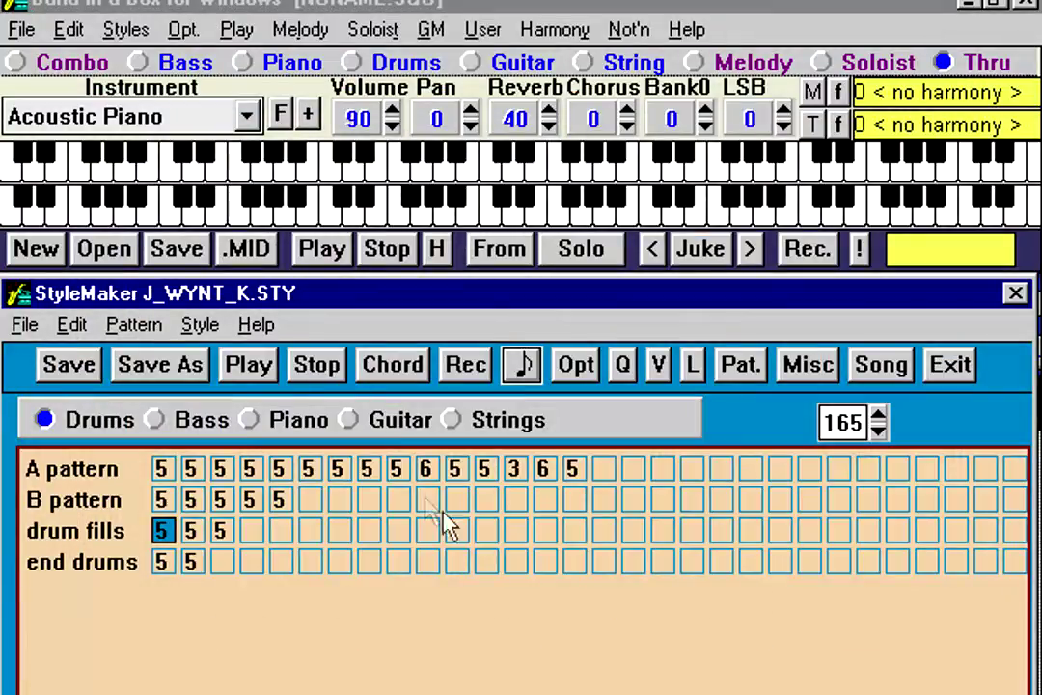
Step: Show the bass patterns and look over the A 8 beat and A 4 beat rows, ending on the first A 8 beat pattern
{"action": "left_click", "coordinate": [198, 434]}
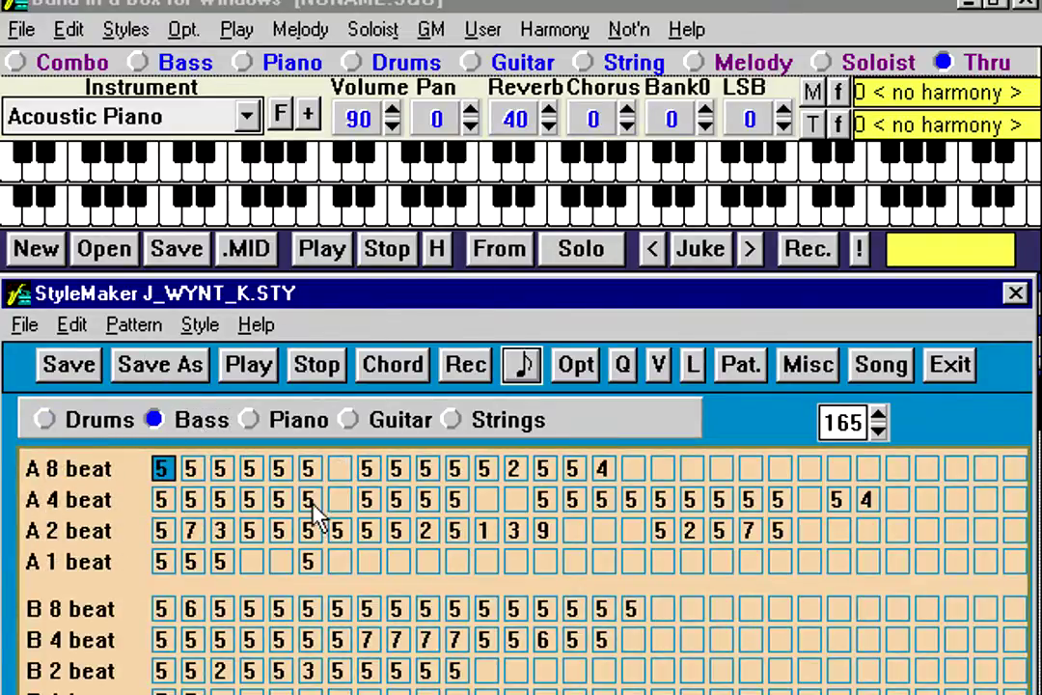
{"action": "left_click", "coordinate": [307, 500]}
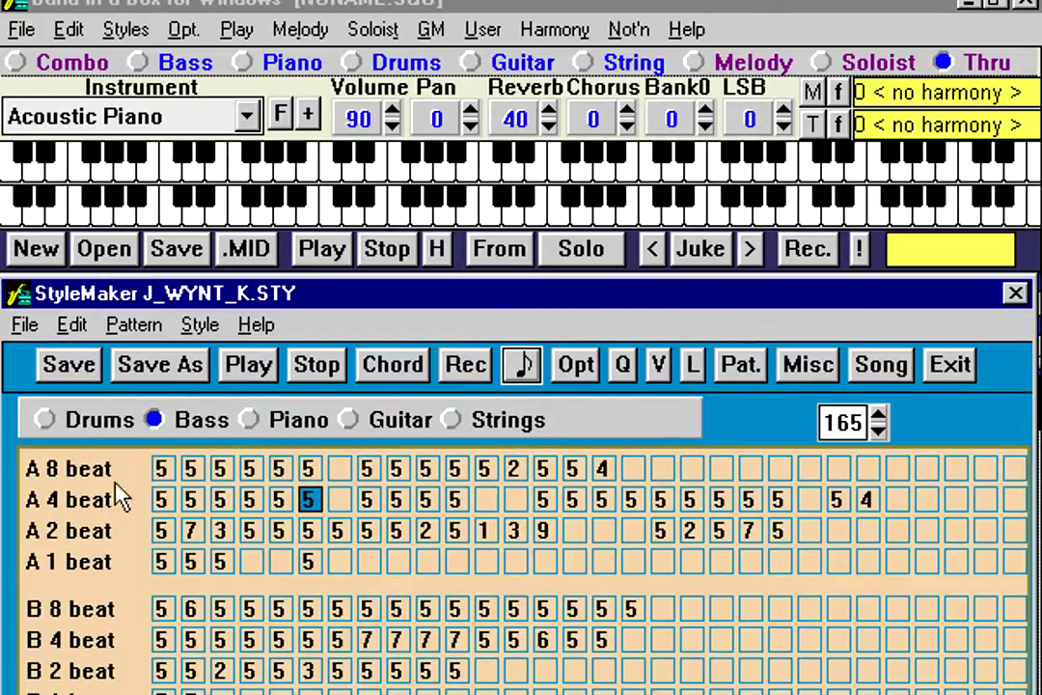
{"action": "left_click", "coordinate": [340, 471]}
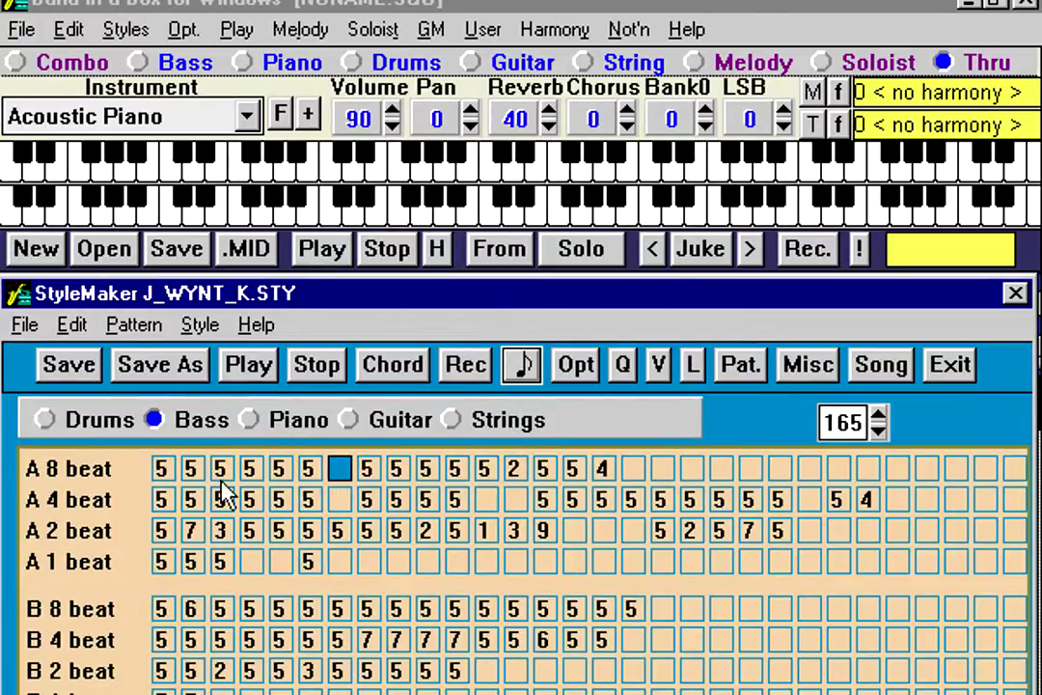
{"action": "left_click", "coordinate": [166, 472]}
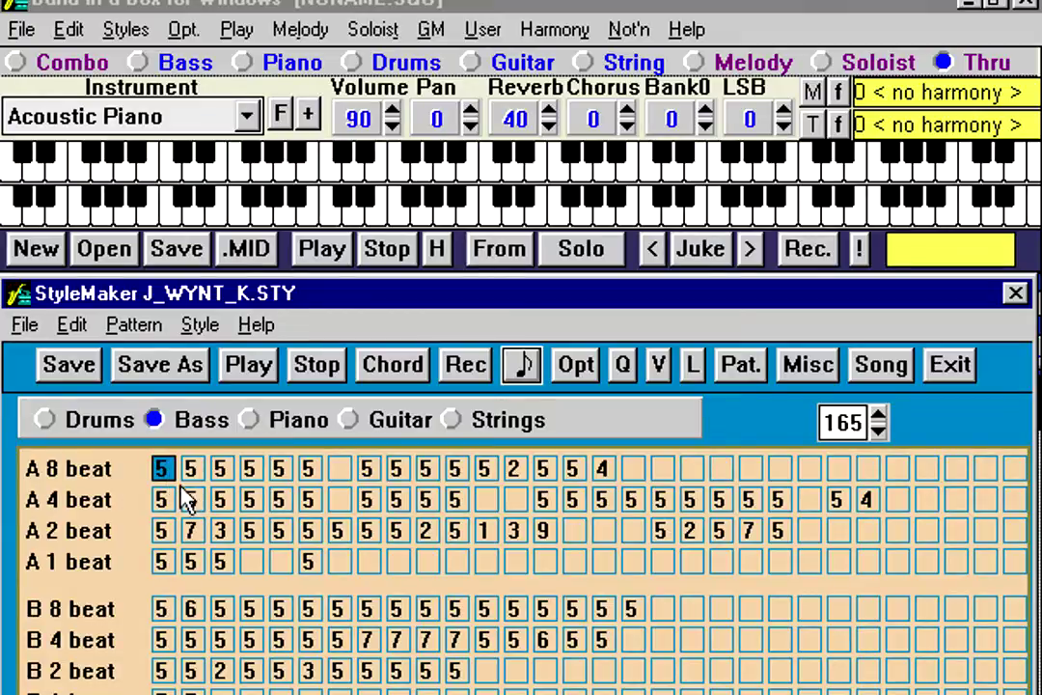
Step: Audition the first A 8 beat bass pattern several times and stop playback
{"action": "left_click", "coordinate": [251, 372]}
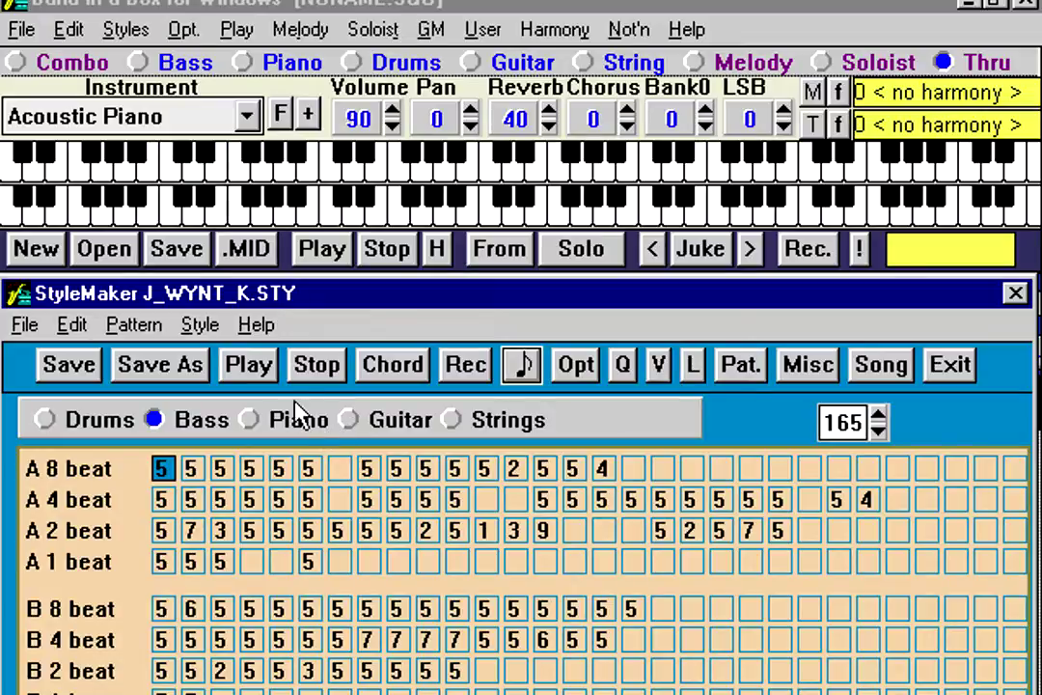
{"action": "left_click", "coordinate": [253, 366]}
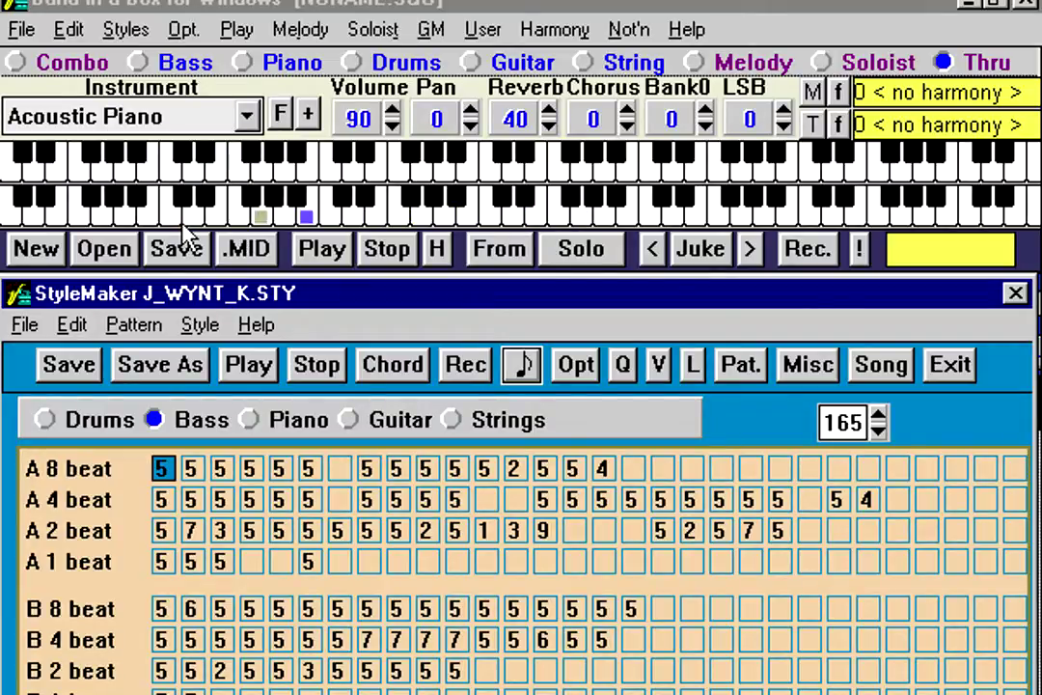
{"action": "left_click", "coordinate": [314, 372]}
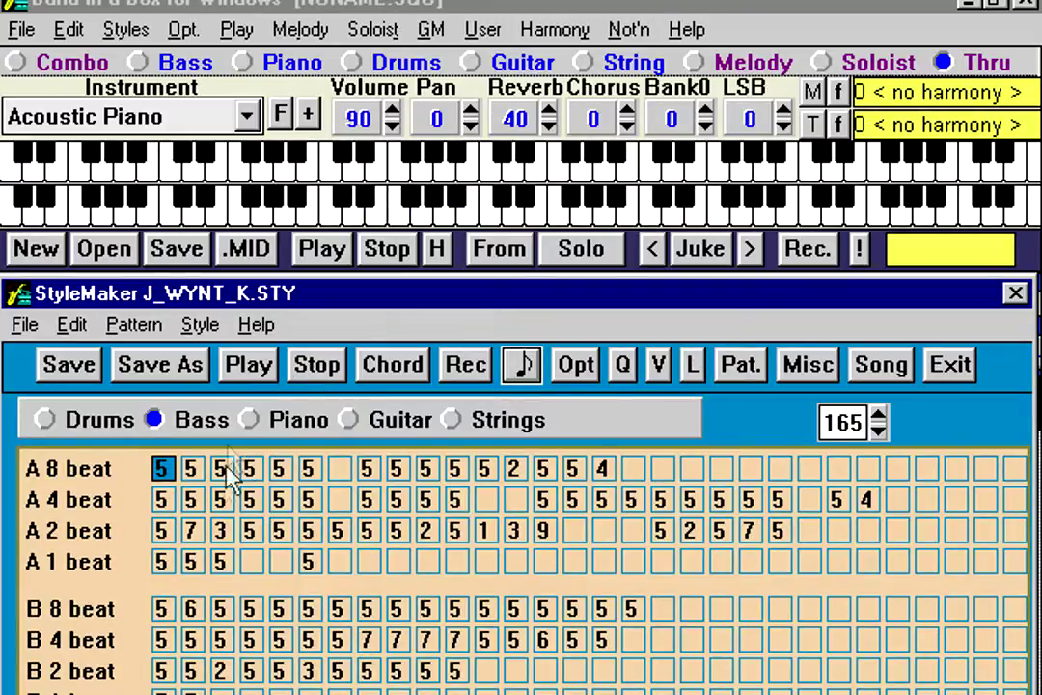
{"action": "left_click", "coordinate": [246, 367]}
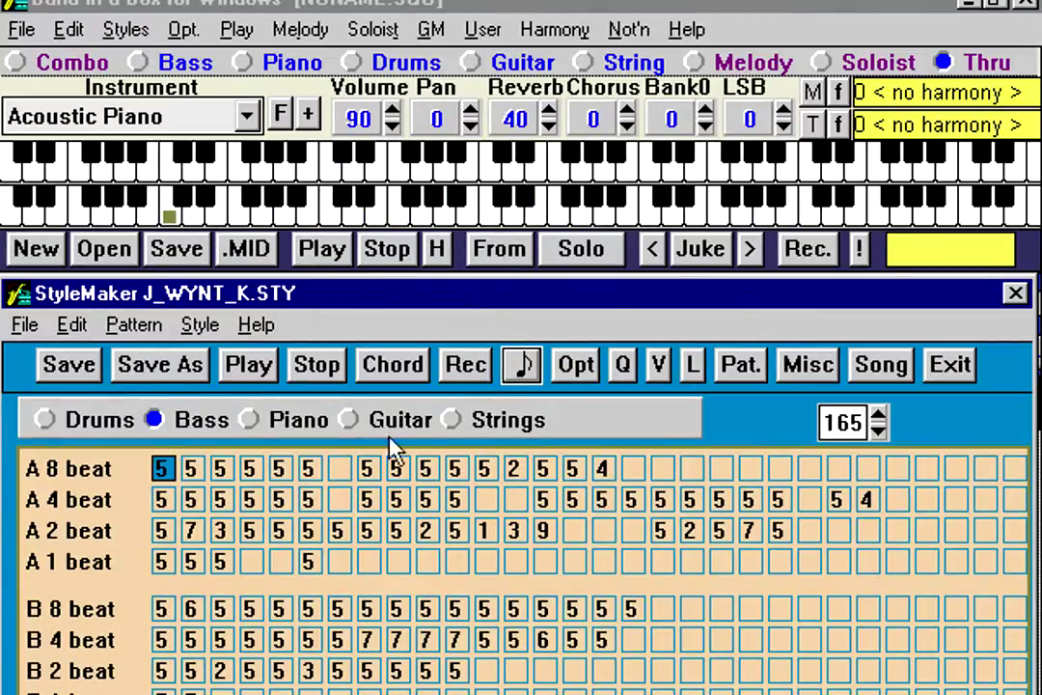
{"action": "left_click", "coordinate": [305, 362]}
Step: Open the first A 8 beat bass pattern in the notation editor and display its bass staff in editable notation with the beat grid
{"action": "left_click", "coordinate": [522, 367]}
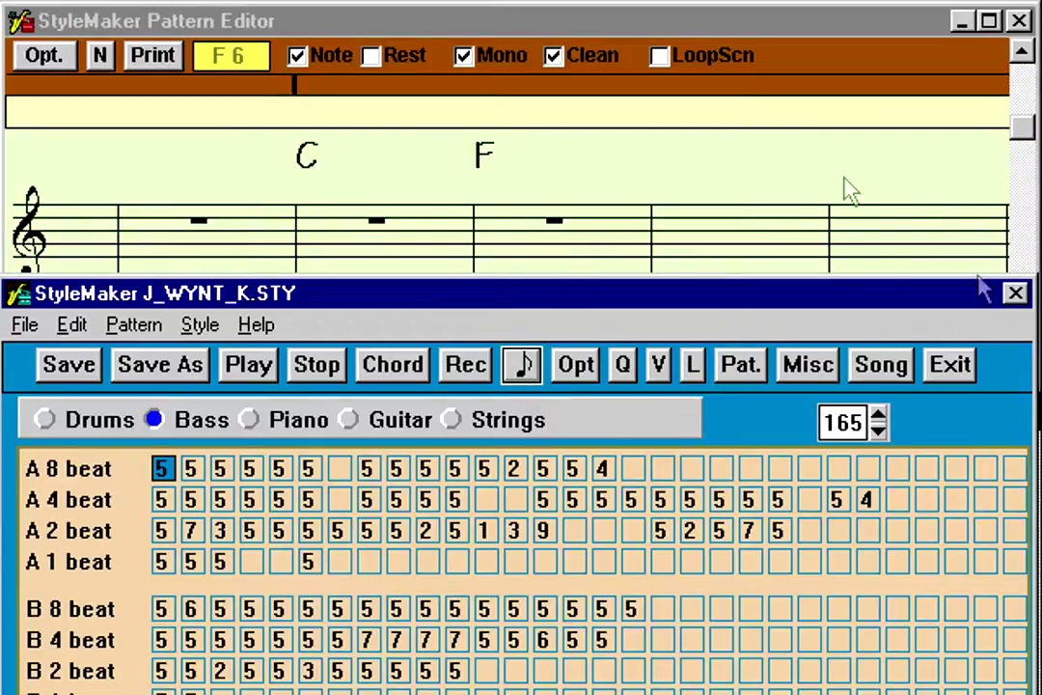
{"action": "left_click", "coordinate": [682, 23]}
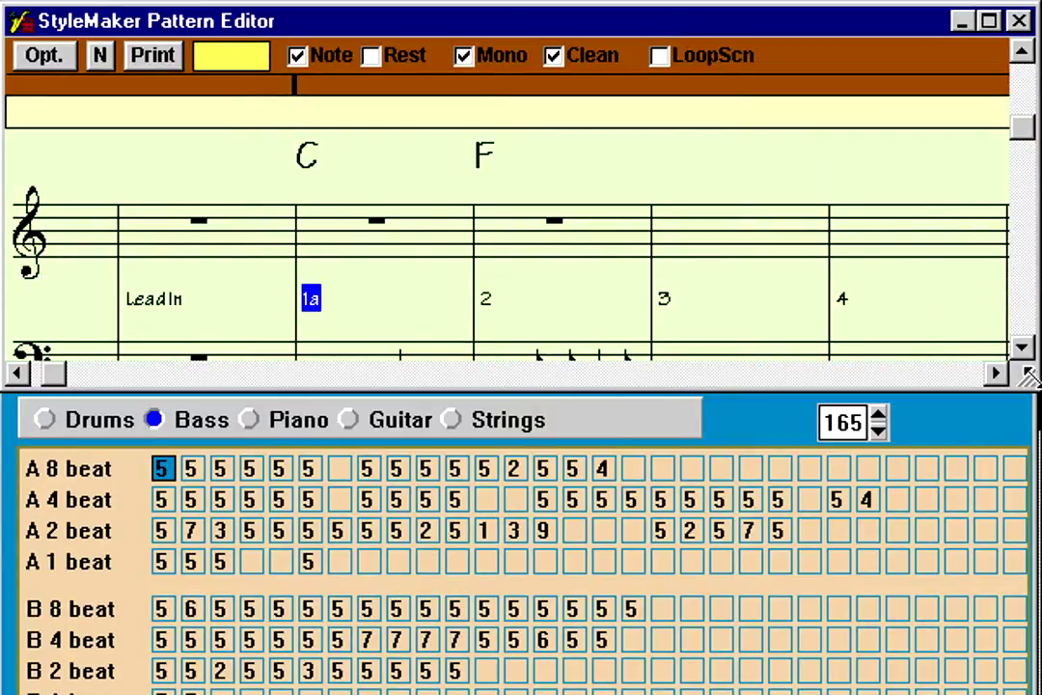
{"action": "left_click", "coordinate": [1022, 347]}
{"action": "left_click", "coordinate": [1022, 349]}
{"action": "left_click", "coordinate": [1022, 350]}
{"action": "left_click", "coordinate": [1022, 350]}
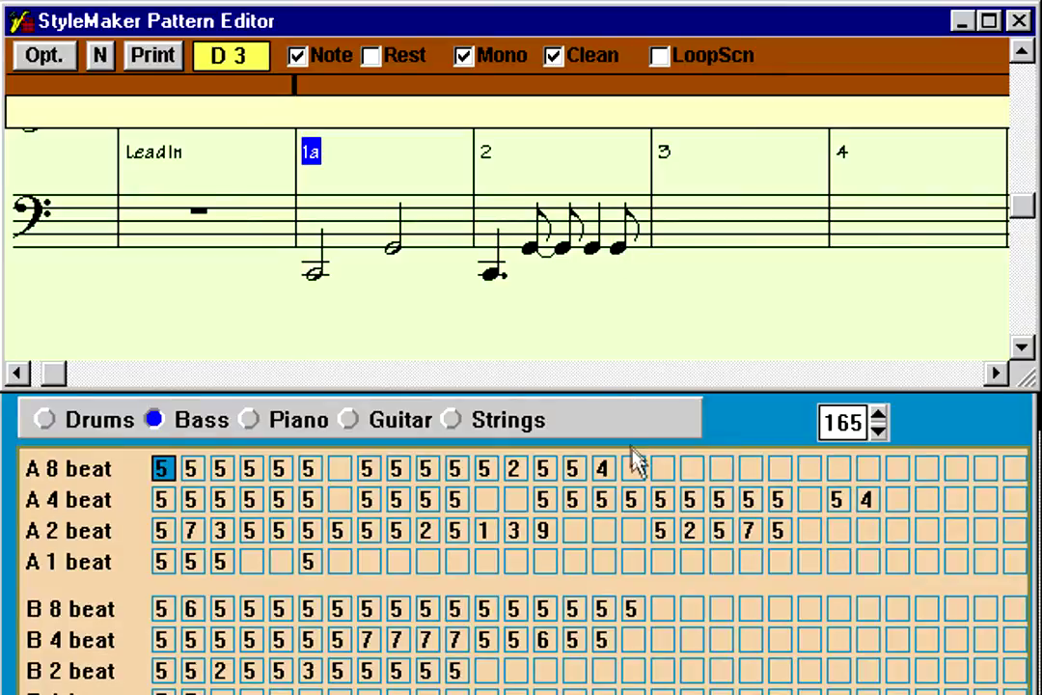
{"action": "left_click", "coordinate": [104, 55]}
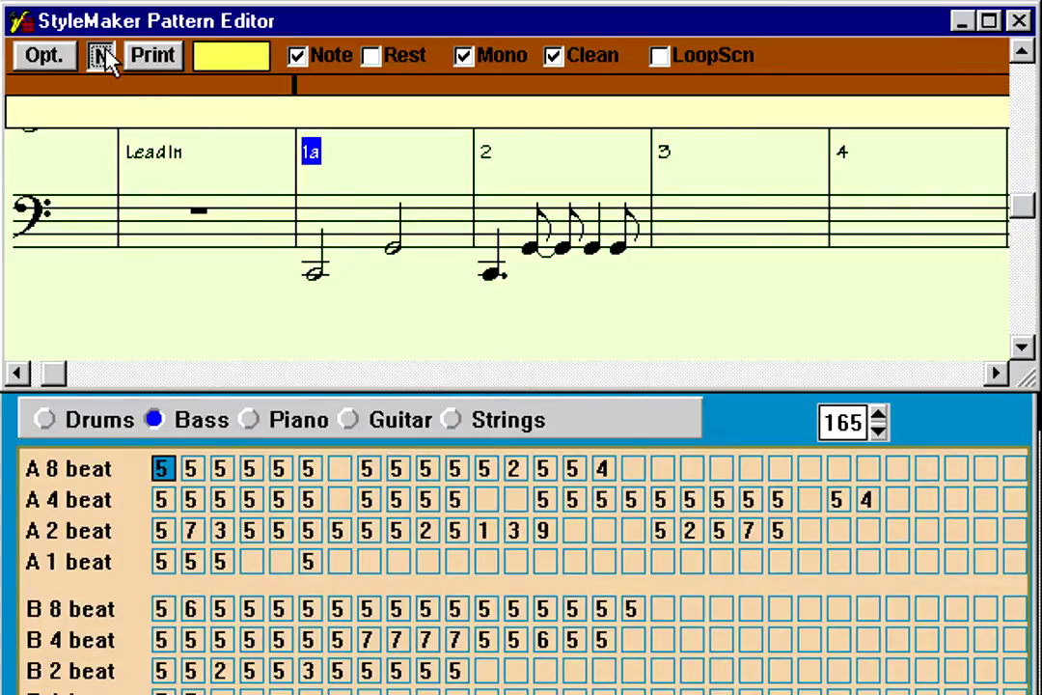
{"action": "left_click", "coordinate": [102, 55]}
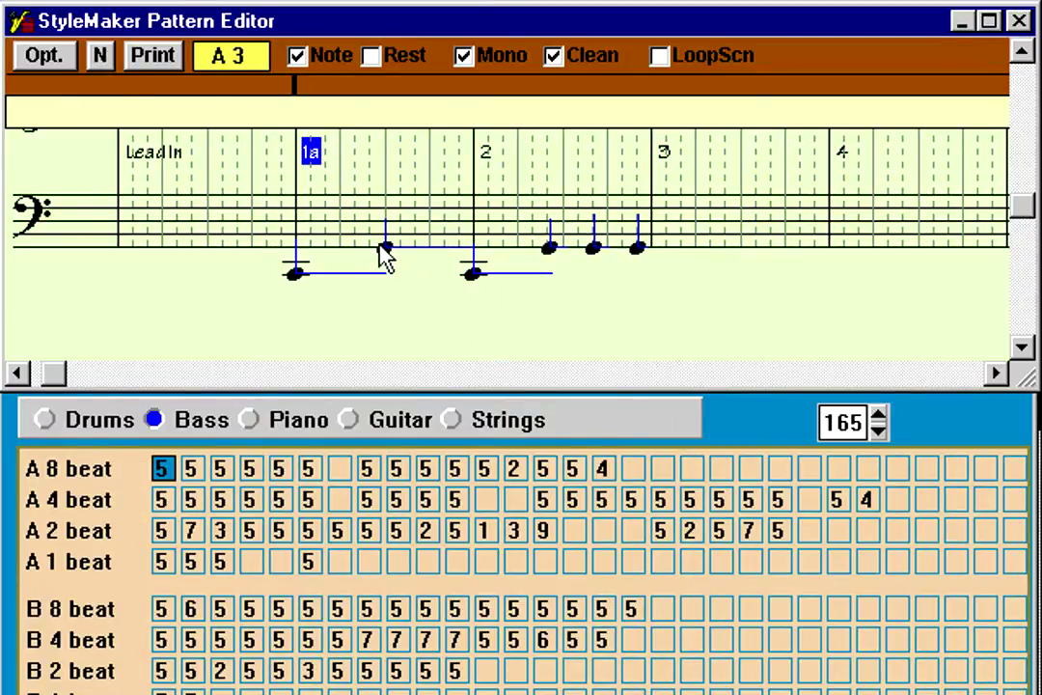
Step: Set the velocity of the G note on beat 3 of bar 1 to 100
{"action": "double_click", "coordinate": [384, 253]}
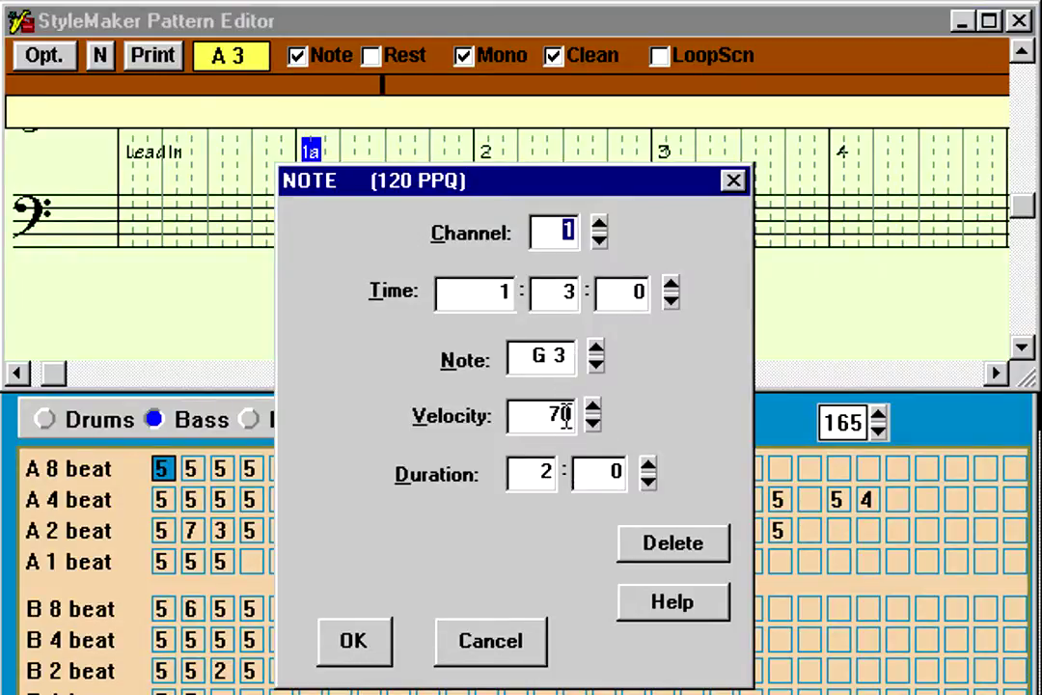
{"action": "left_click_drag", "start_coordinate": [572, 415], "coordinate": [518, 415]}
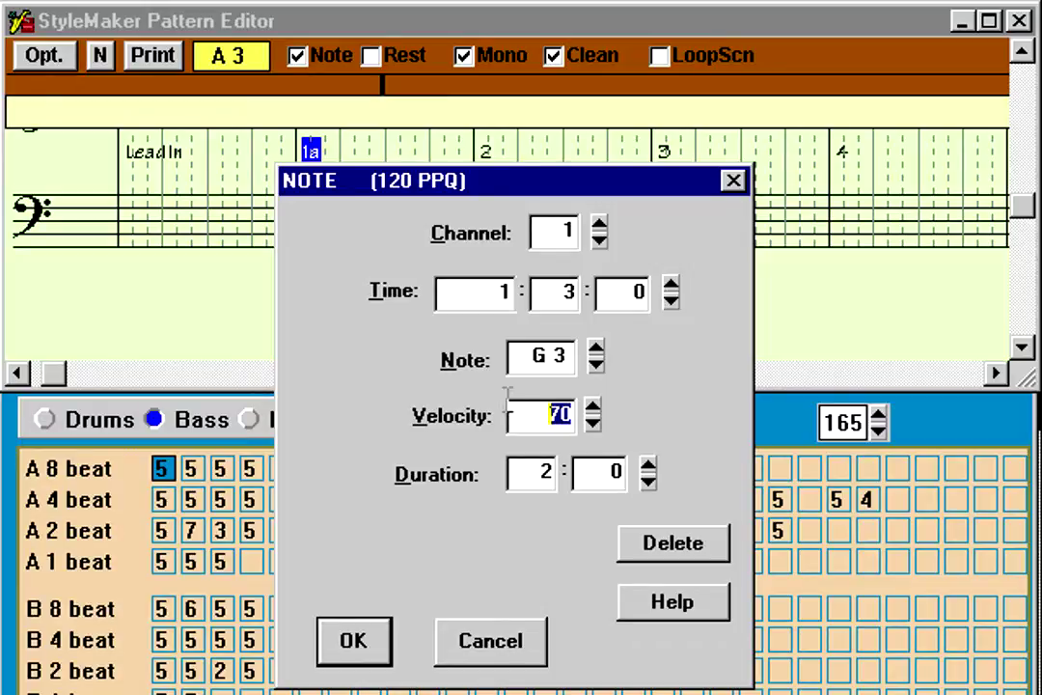
{"action": "type", "text": "100"}
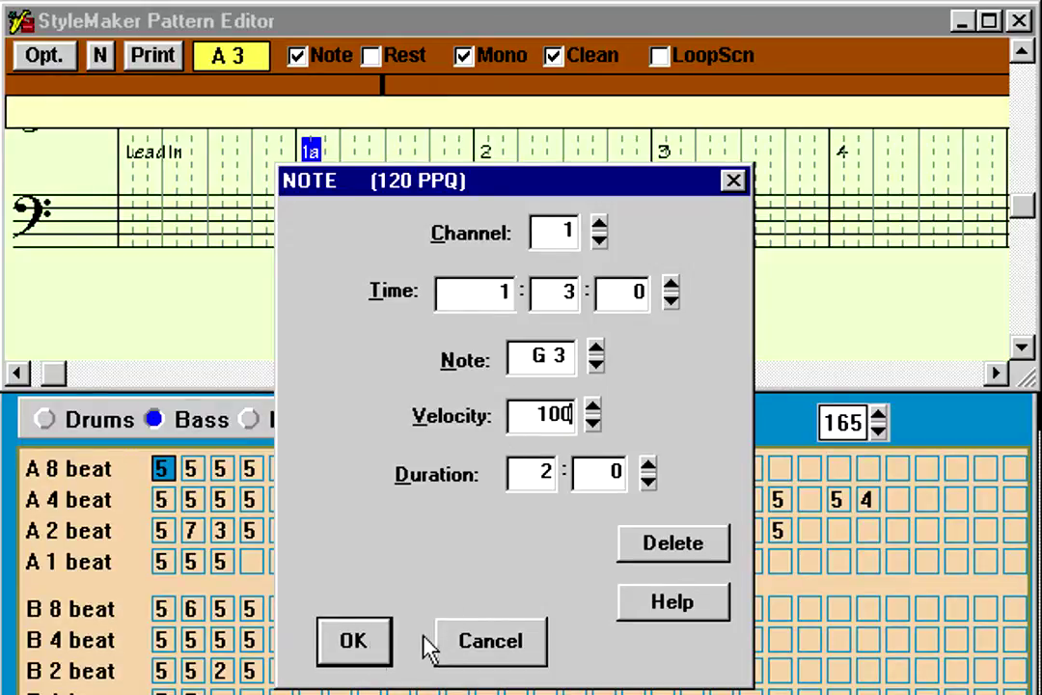
{"action": "left_click", "coordinate": [356, 645]}
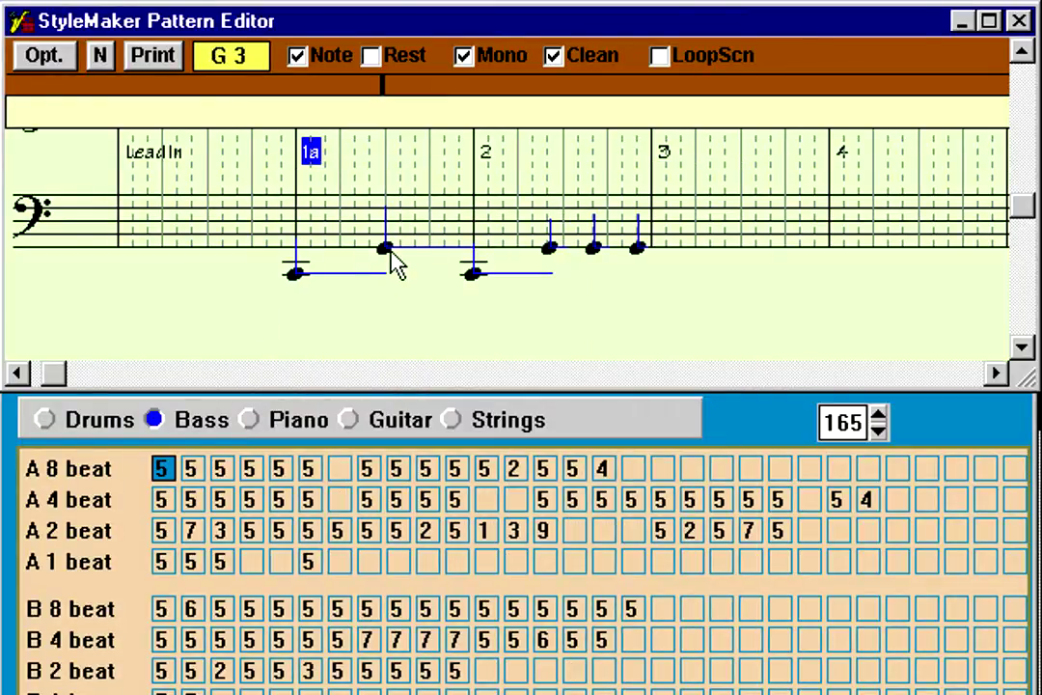
Step: Shorten the beat 3 note in bar 1 so it ends around the middle of beat 4, and raise its pitch to C
{"action": "left_click_drag", "start_coordinate": [389, 258], "coordinate": [446, 262]}
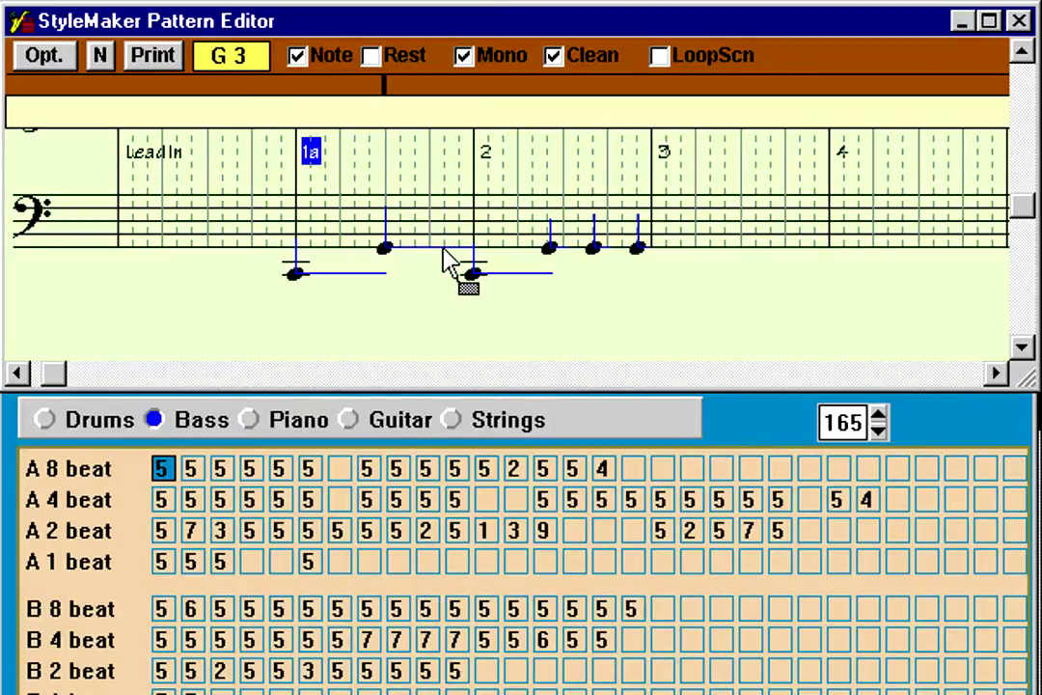
{"action": "left_click_drag", "start_coordinate": [446, 261], "coordinate": [451, 261]}
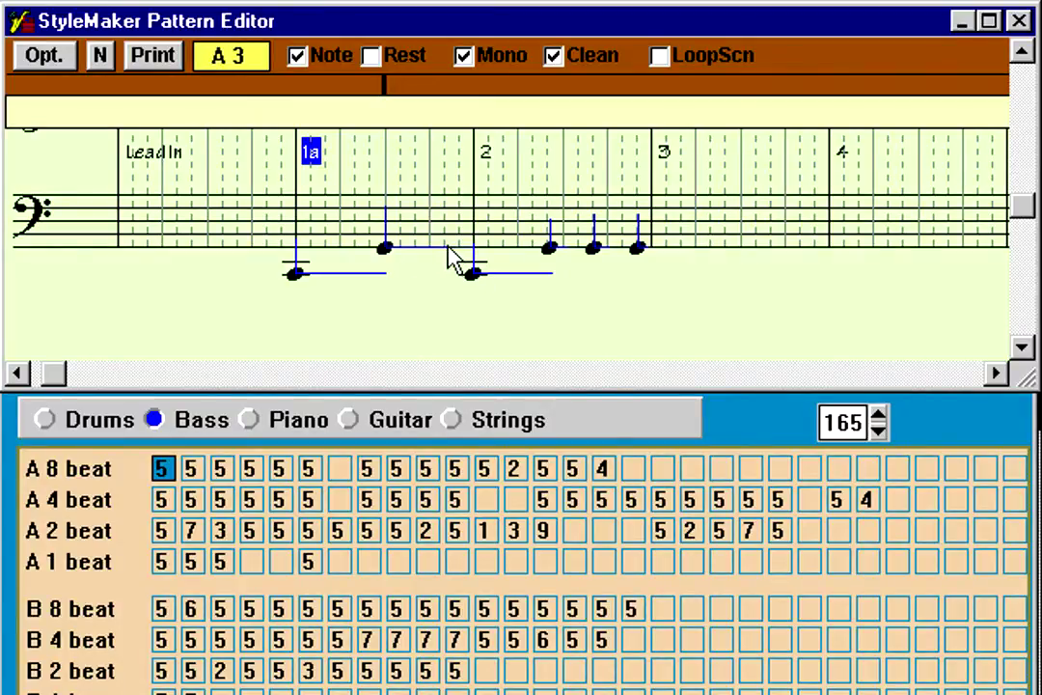
{"action": "left_click", "coordinate": [392, 251]}
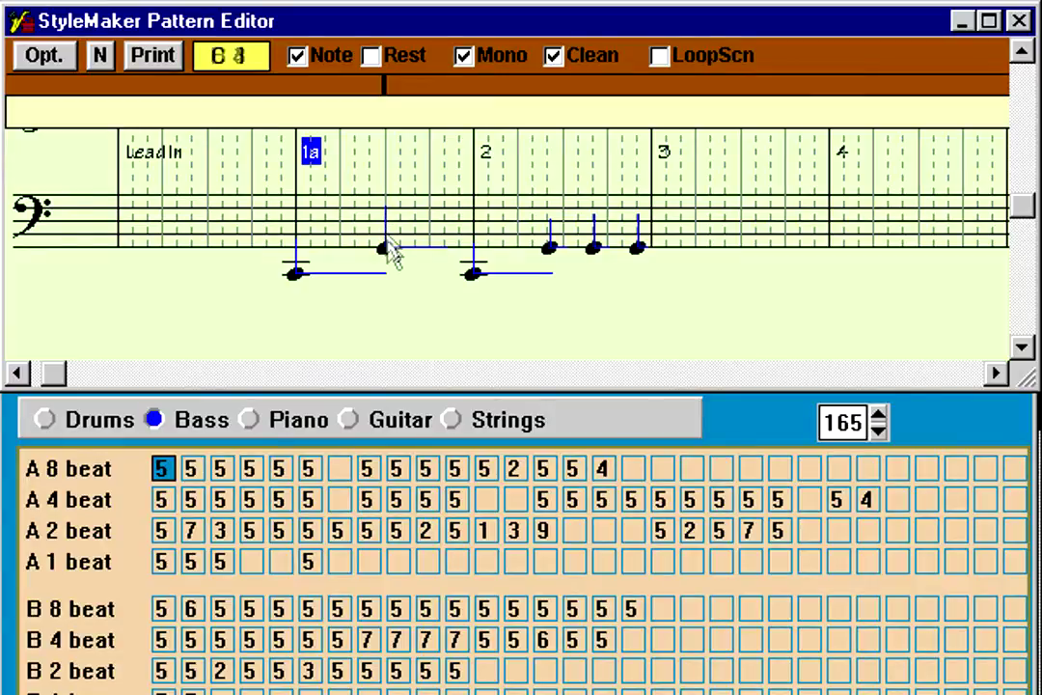
{"action": "mouse_move", "coordinate": [390, 259]}
{"action": "left_mouse_down"}
{"action": "mouse_move", "coordinate": [391, 231]}
{"action": "mouse_move", "coordinate": [403, 253]}
{"action": "left_mouse_up"}
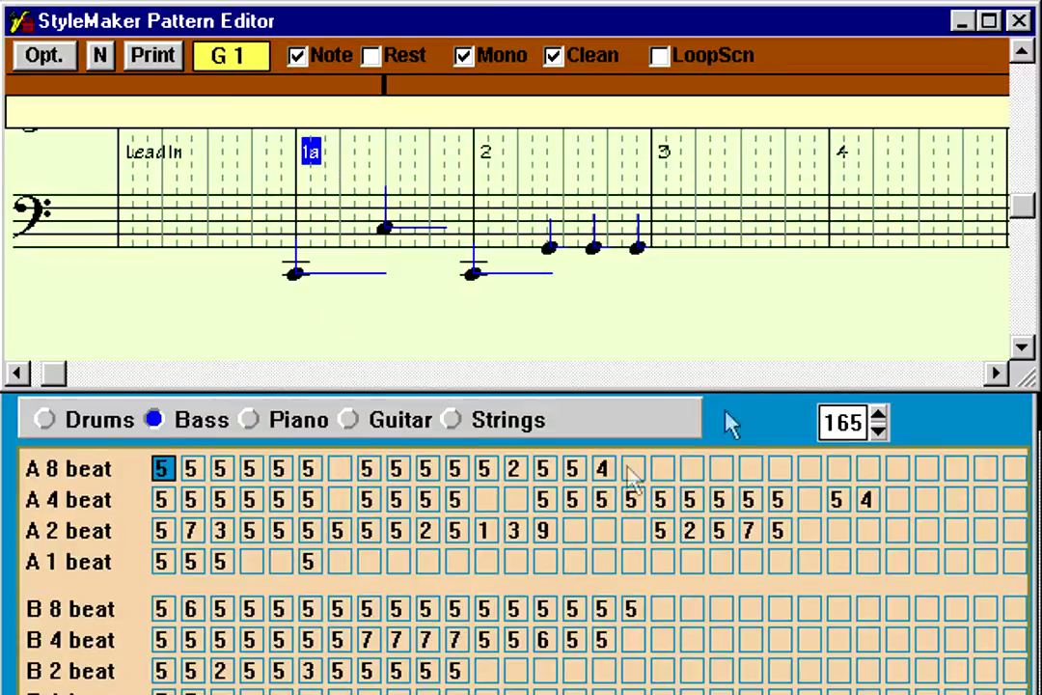
Step: Audition the edited bass pattern, stop playback, and close the notation editor
{"action": "left_click", "coordinate": [784, 439]}
{"action": "left_click", "coordinate": [249, 369]}
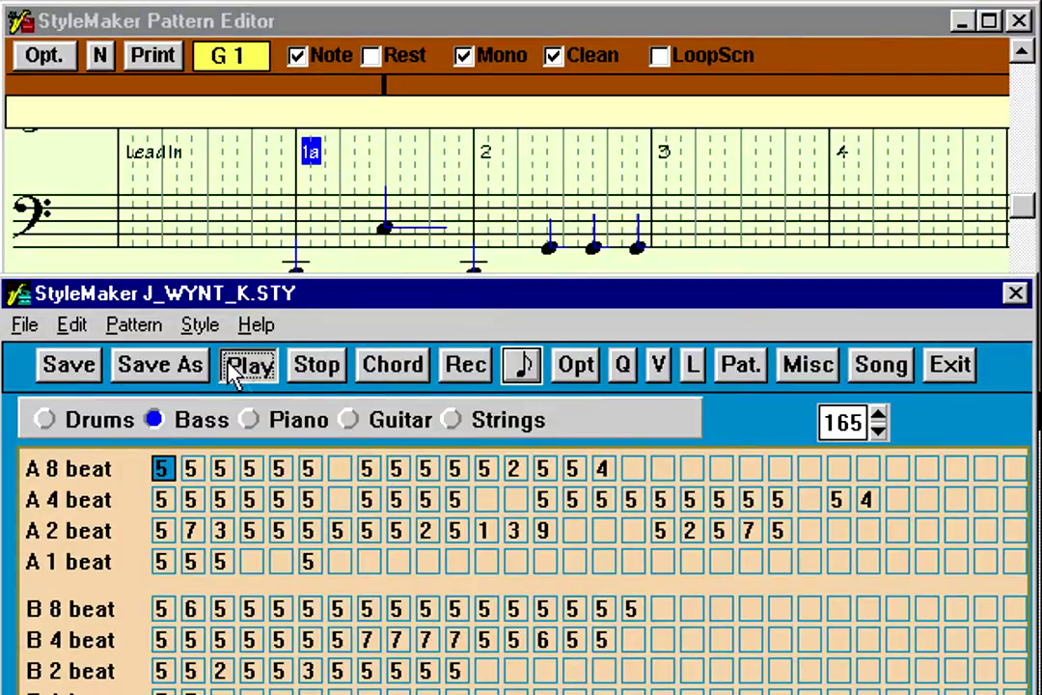
{"action": "left_click", "coordinate": [328, 372]}
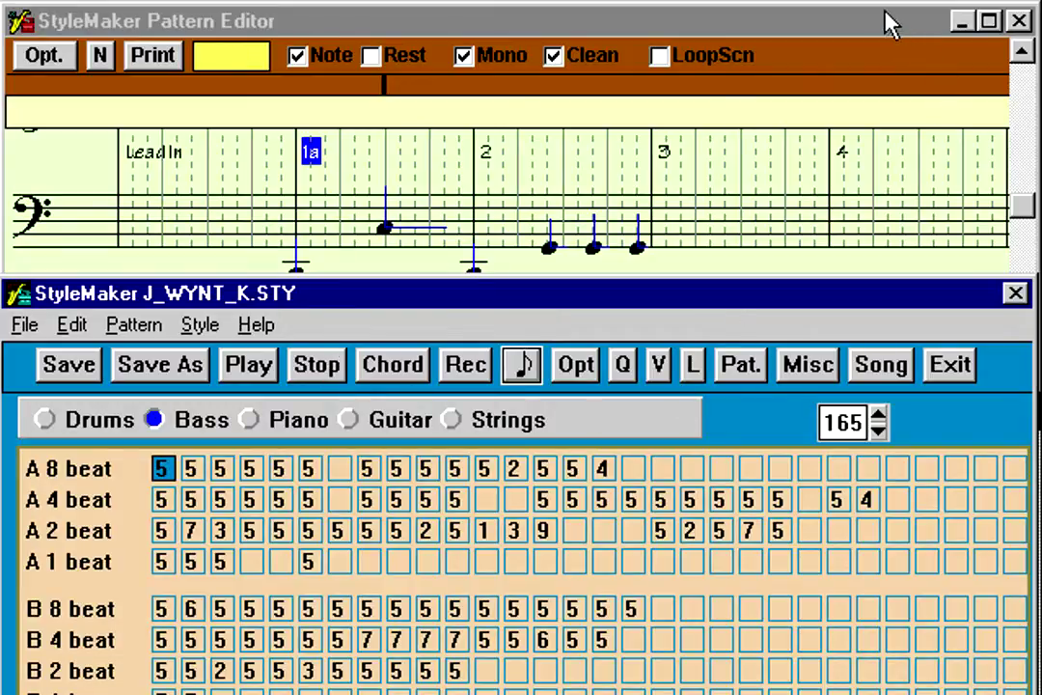
{"action": "left_click", "coordinate": [21, 22]}
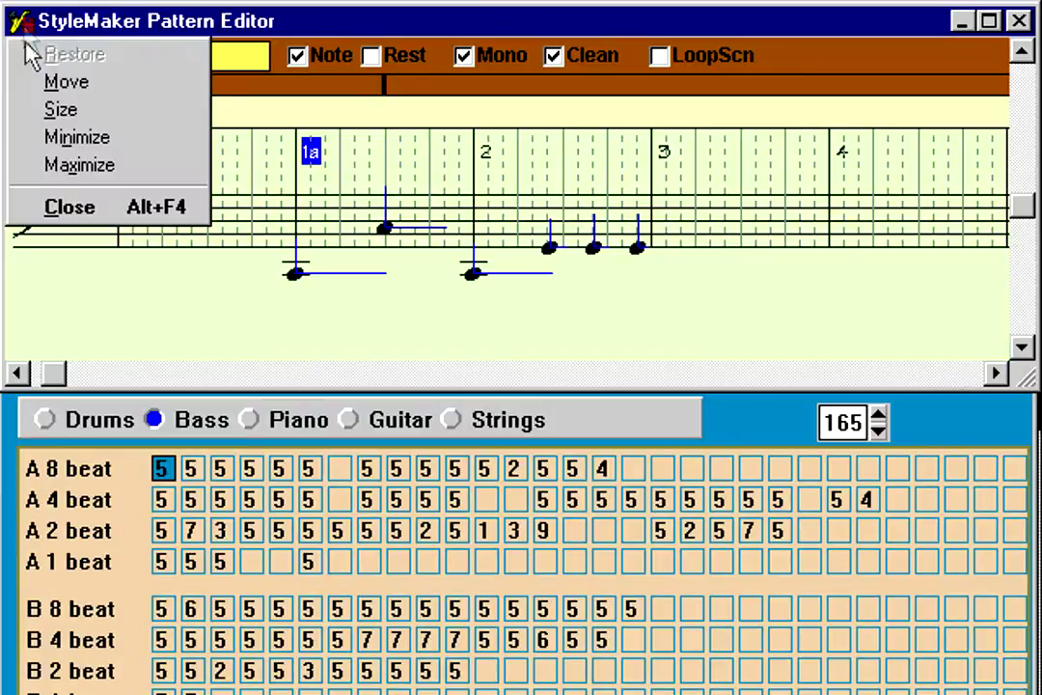
{"action": "left_click", "coordinate": [96, 208]}
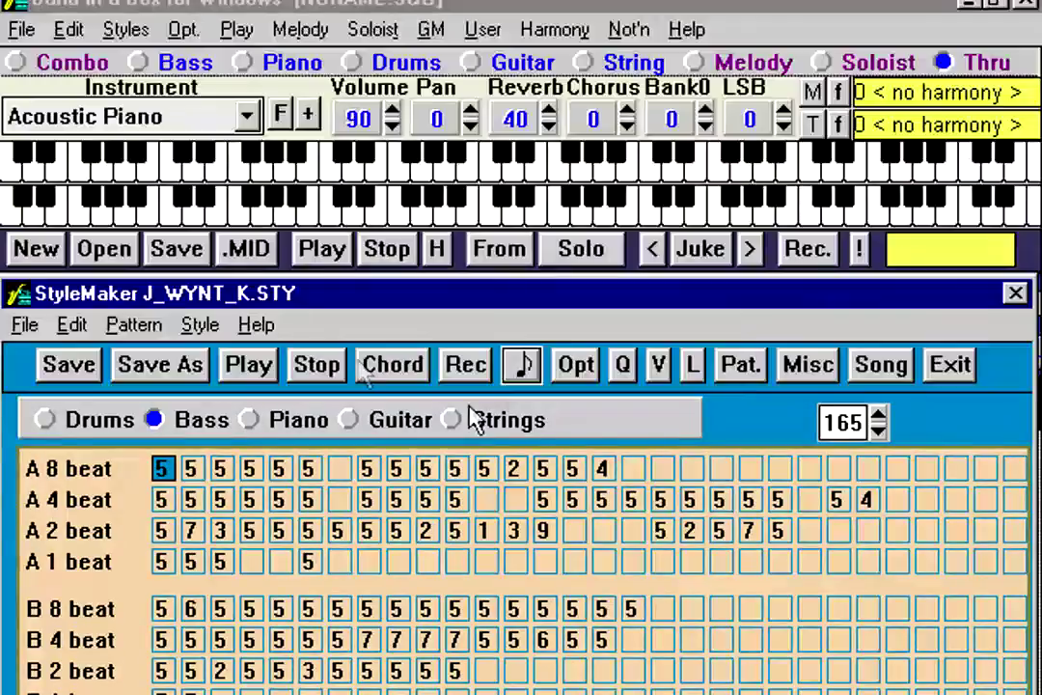
Step: Look through the piano, guitar and strings pattern sets, then return to the piano patterns
{"action": "left_click", "coordinate": [294, 420]}
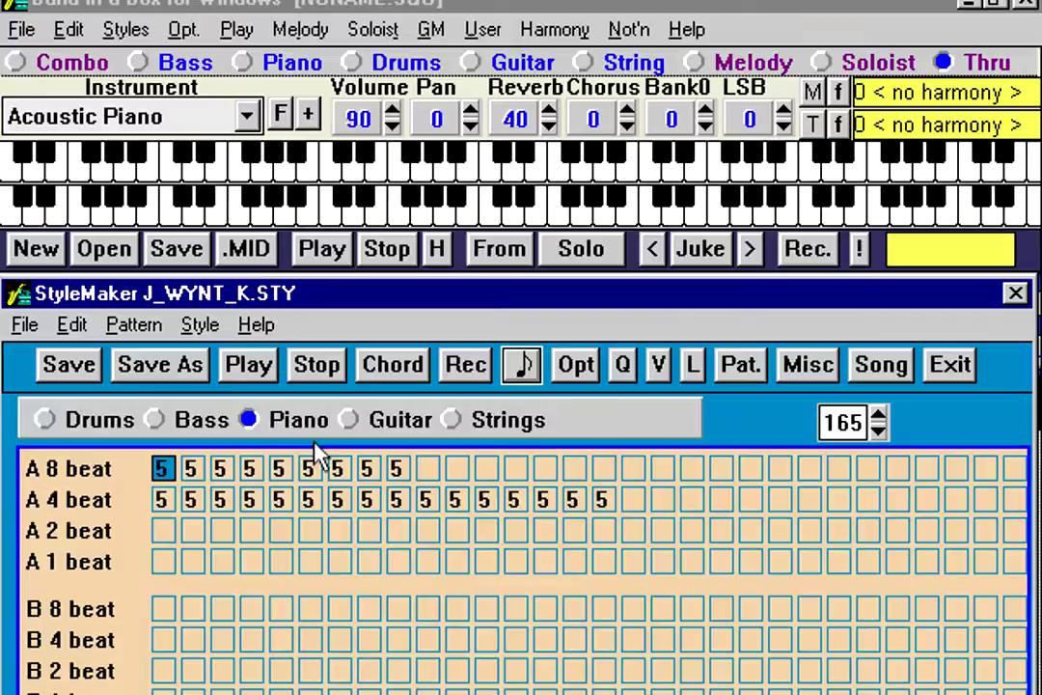
{"action": "left_click", "coordinate": [401, 425]}
{"action": "left_click", "coordinate": [511, 424]}
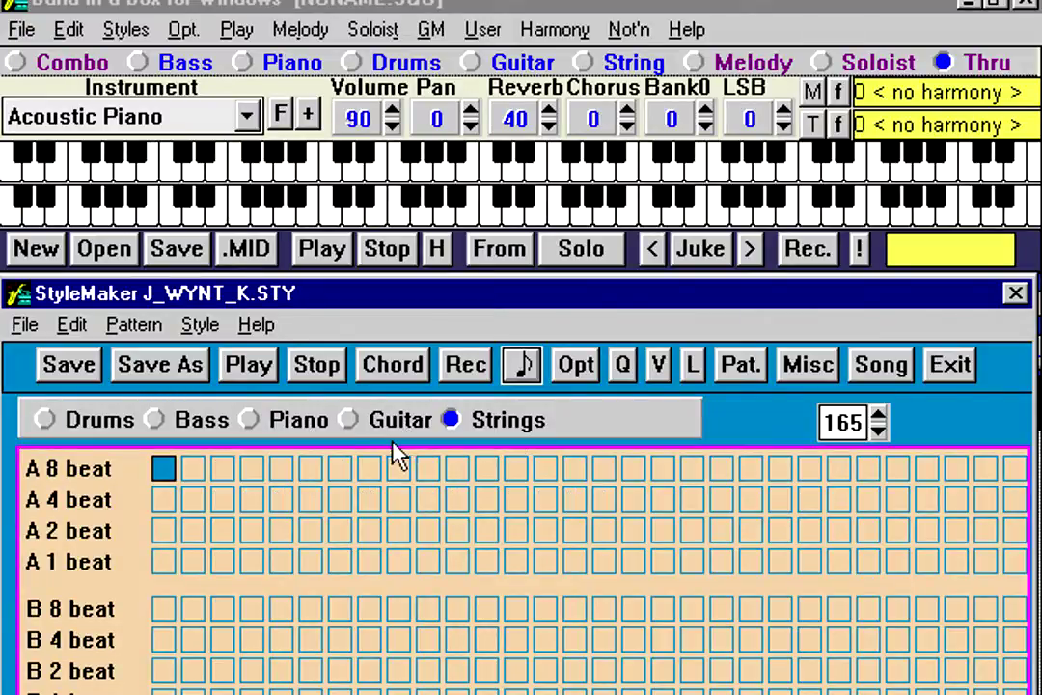
{"action": "left_click", "coordinate": [282, 428]}
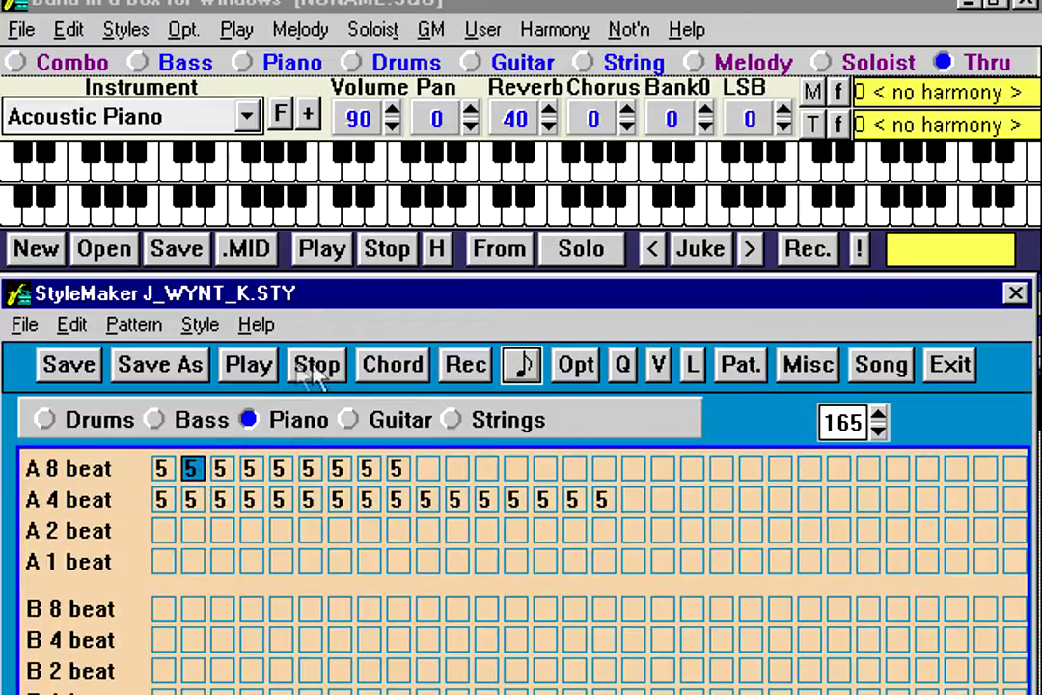
Step: Audition the second A 8 beat piano pattern and stop playback
{"action": "left_click", "coordinate": [262, 365]}
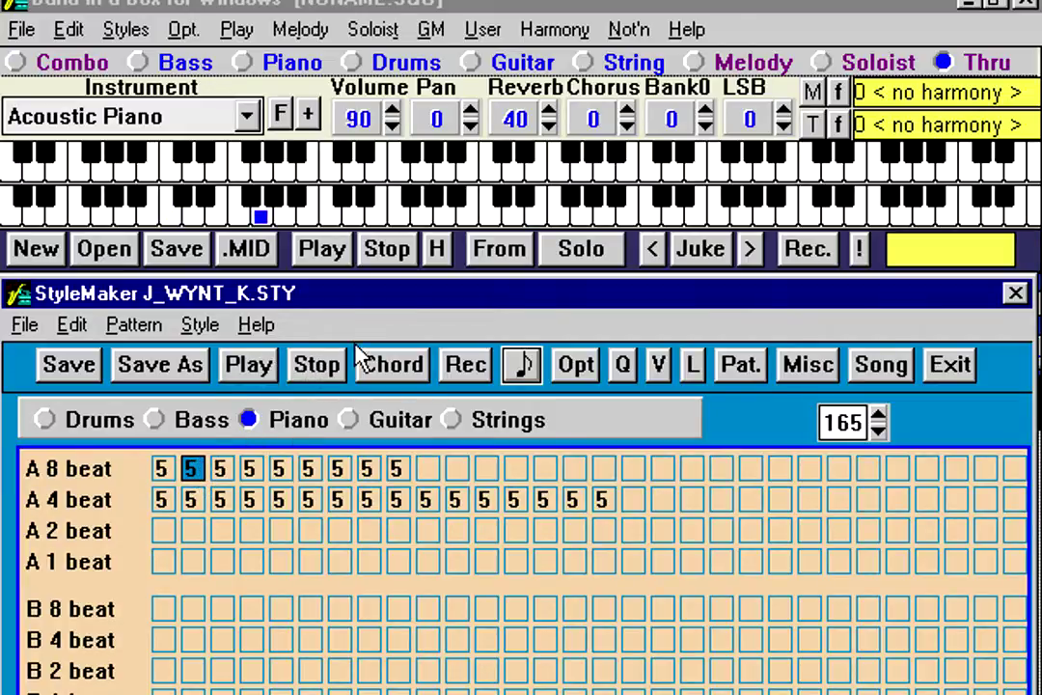
{"action": "left_click", "coordinate": [307, 365]}
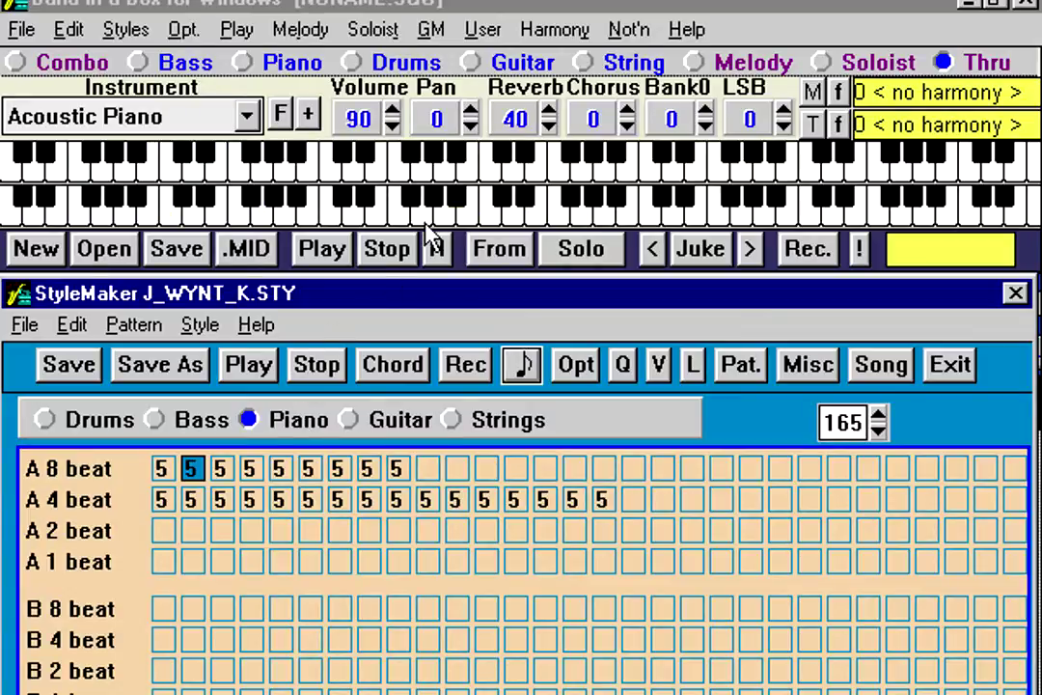
{"action": "left_click", "coordinate": [388, 252]}
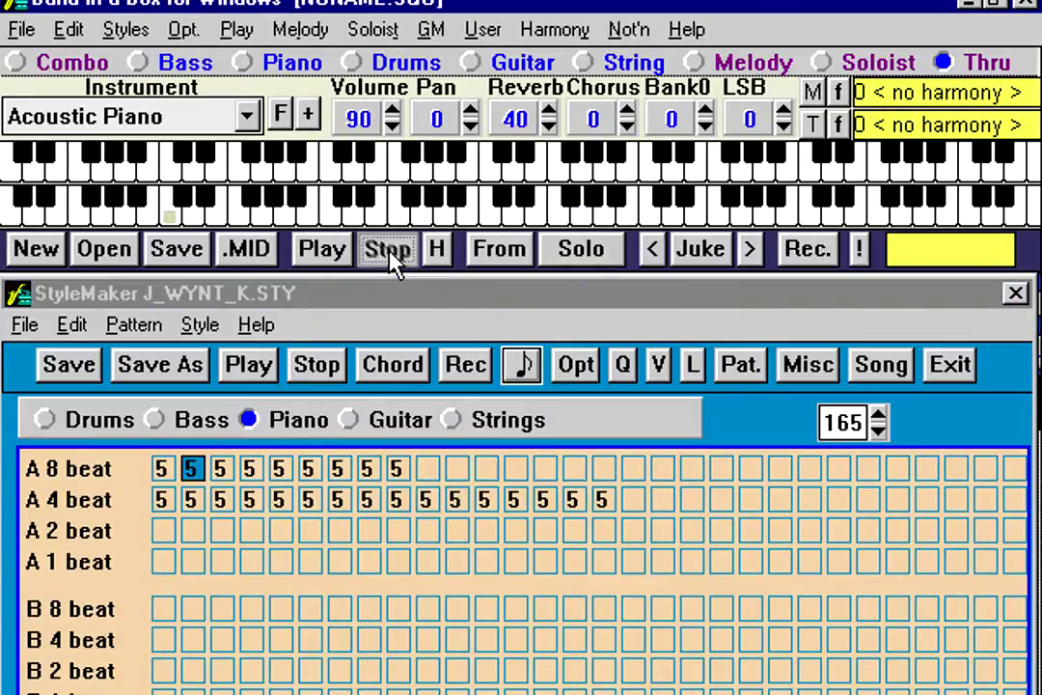
Step: Open the selected piano pattern in the notation editor, look over its treble and bass staves, and close the editor
{"action": "left_click", "coordinate": [526, 367]}
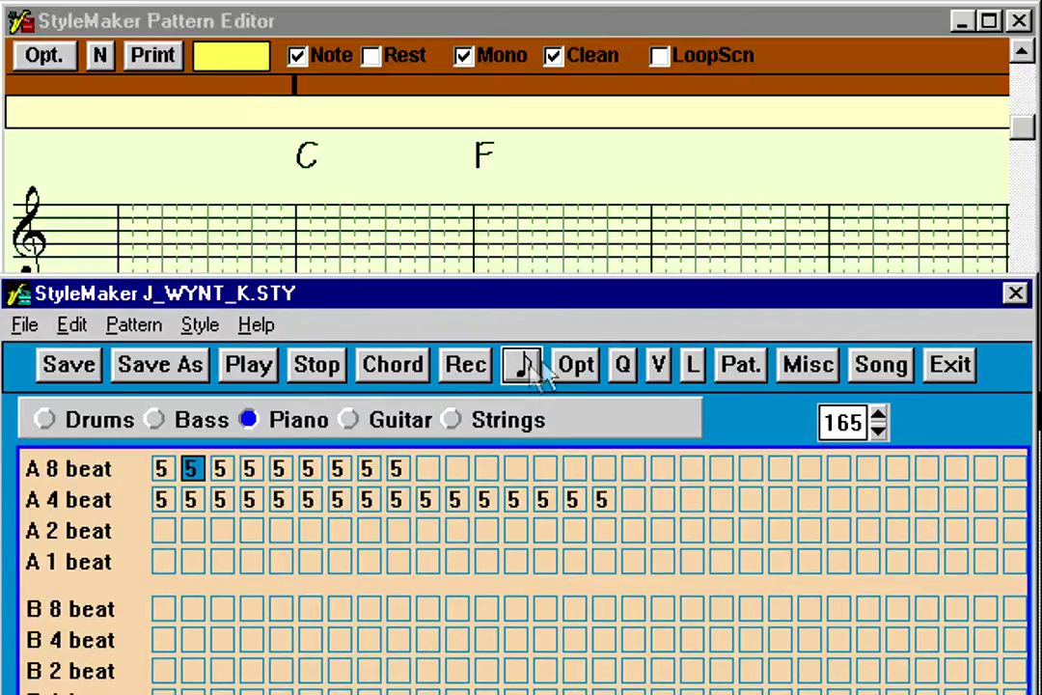
{"action": "left_click", "coordinate": [755, 21]}
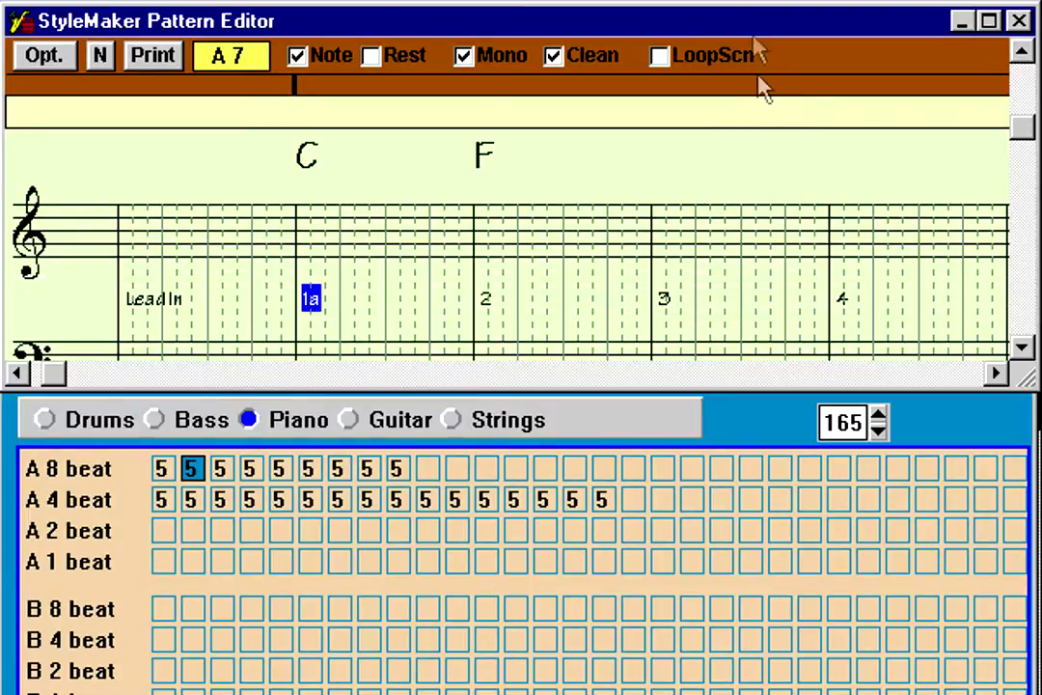
{"action": "left_click", "coordinate": [1023, 349]}
{"action": "left_click", "coordinate": [1023, 350]}
{"action": "left_click", "coordinate": [1023, 349]}
{"action": "left_click", "coordinate": [1023, 350]}
{"action": "left_click", "coordinate": [1023, 56]}
{"action": "left_click", "coordinate": [1023, 56]}
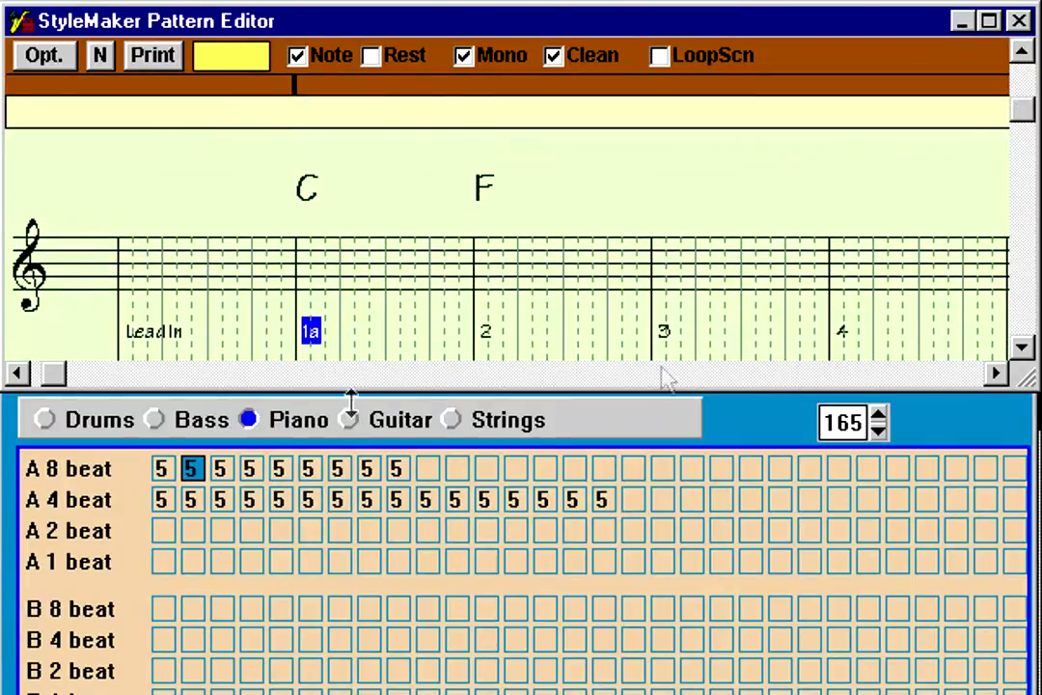
{"action": "left_click", "coordinate": [15, 20]}
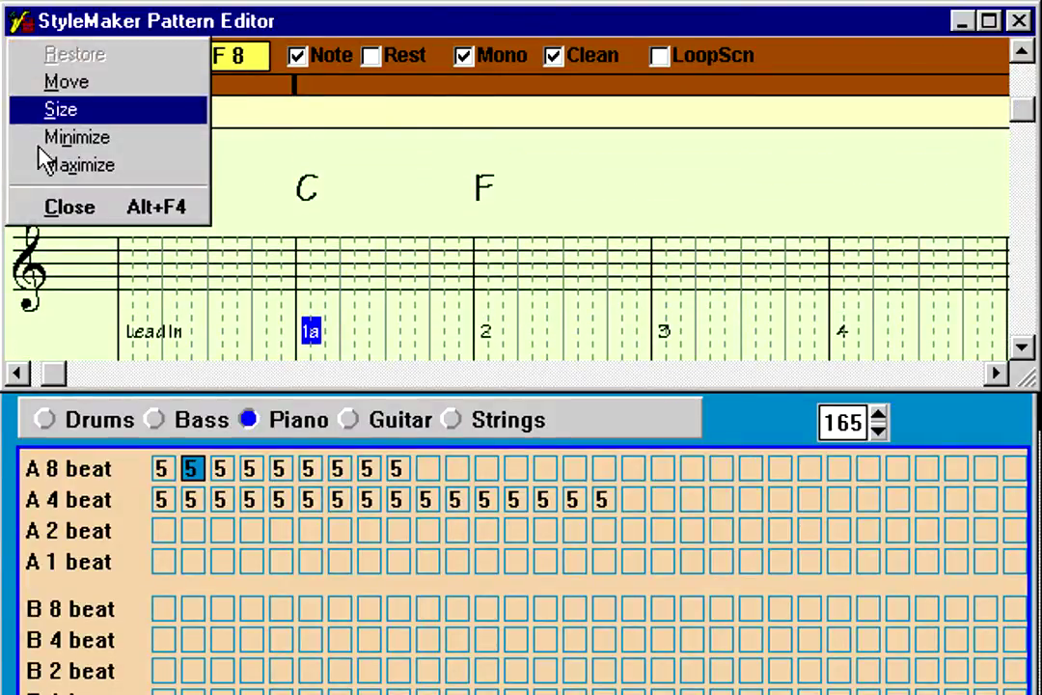
{"action": "left_click", "coordinate": [68, 208]}
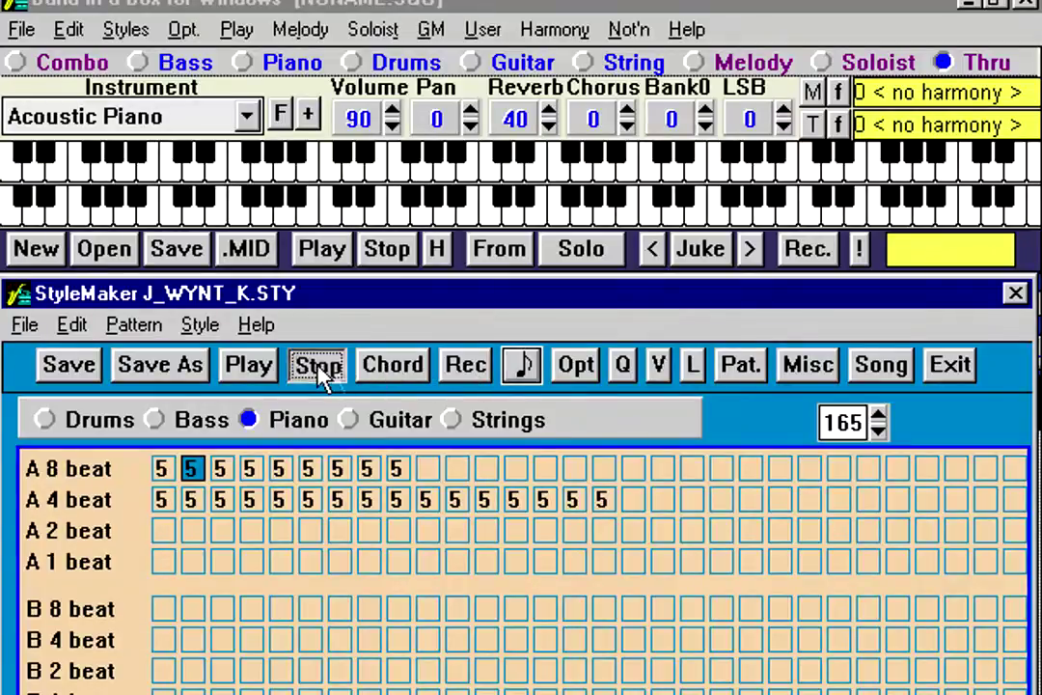
Step: Reopen the piano pattern for notation editing, view it in standard notation, return to the note-editing grid, and close the editor
{"action": "left_click", "coordinate": [524, 367]}
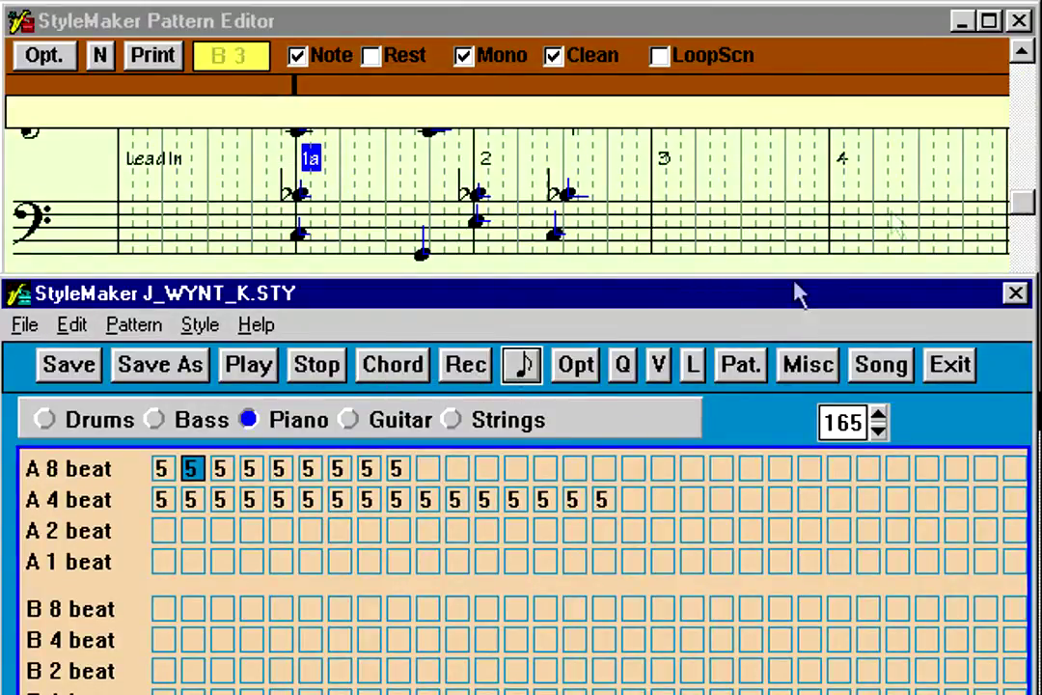
{"action": "left_click", "coordinate": [1021, 51]}
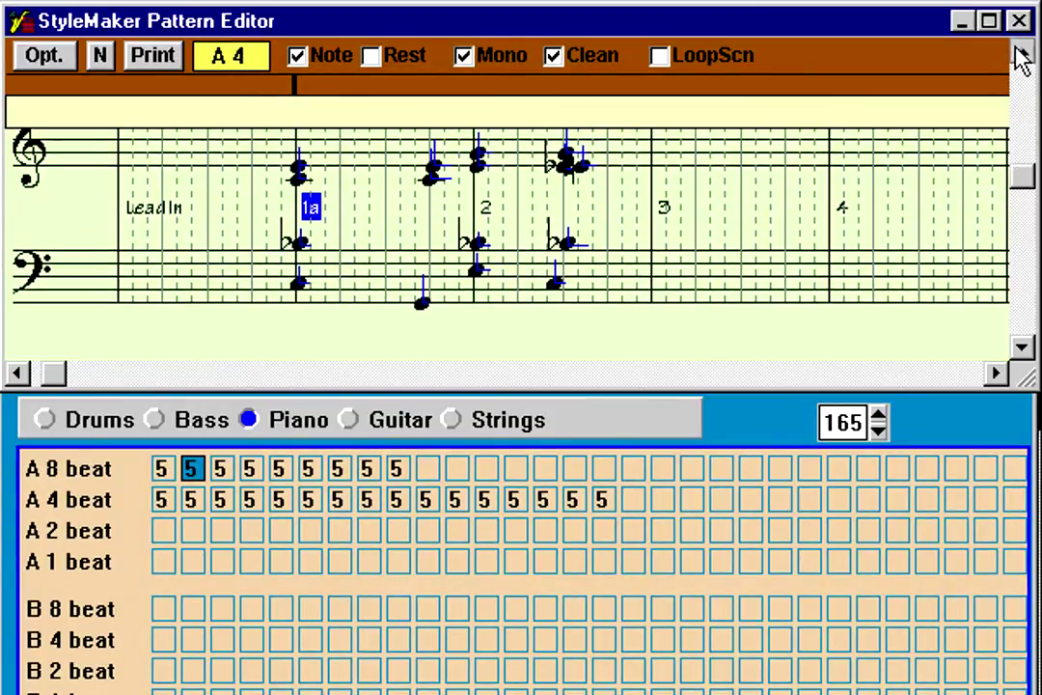
{"action": "left_click", "coordinate": [99, 55]}
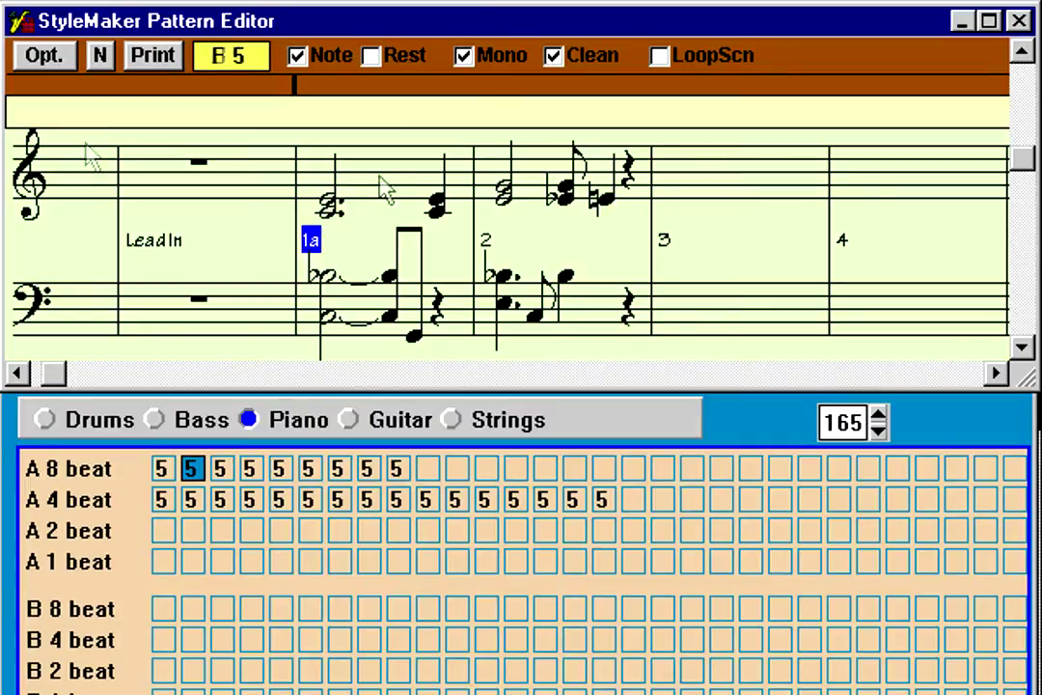
{"action": "left_click", "coordinate": [105, 56]}
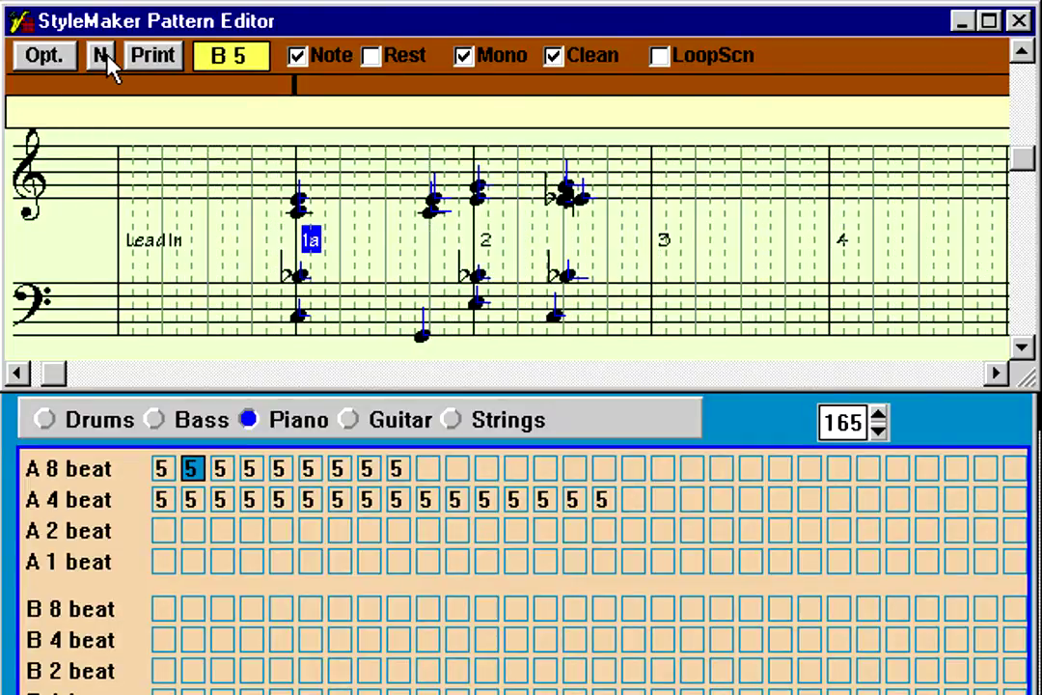
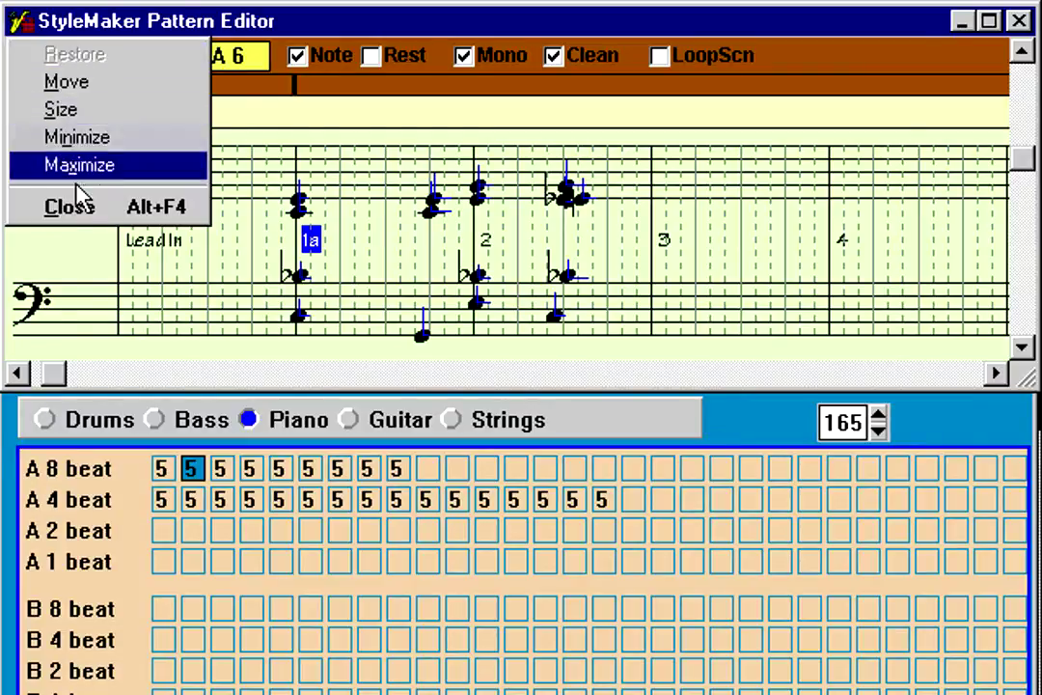
{"action": "left_click", "coordinate": [82, 212]}
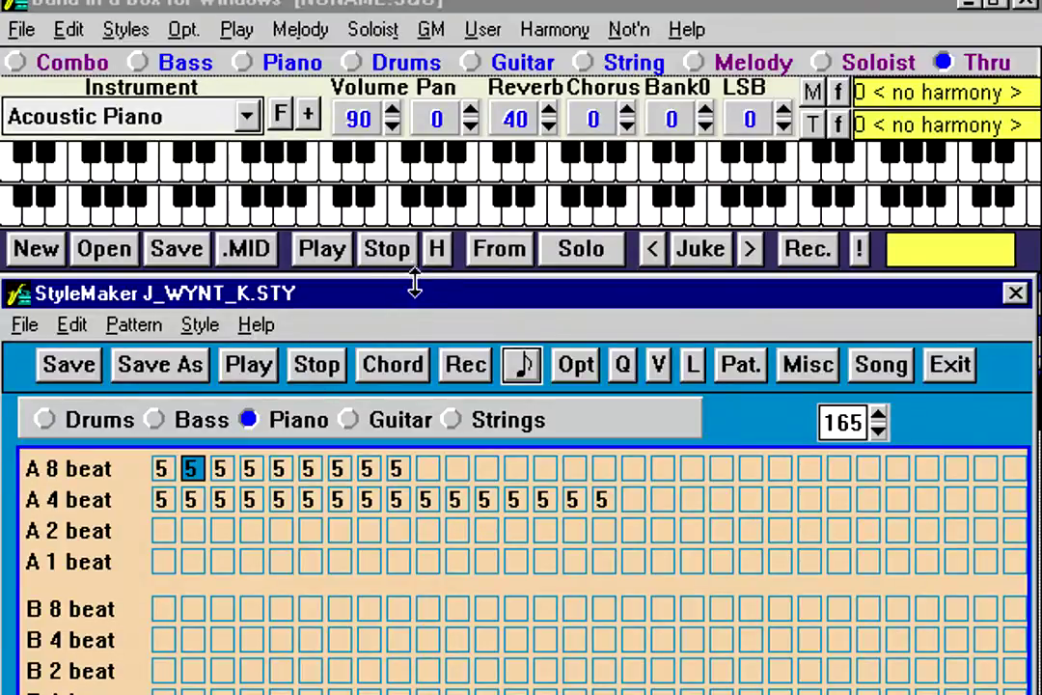
Step: Look through the guitar, strings and piano pattern sets, ending on the strings patterns
{"action": "left_click", "coordinate": [401, 432]}
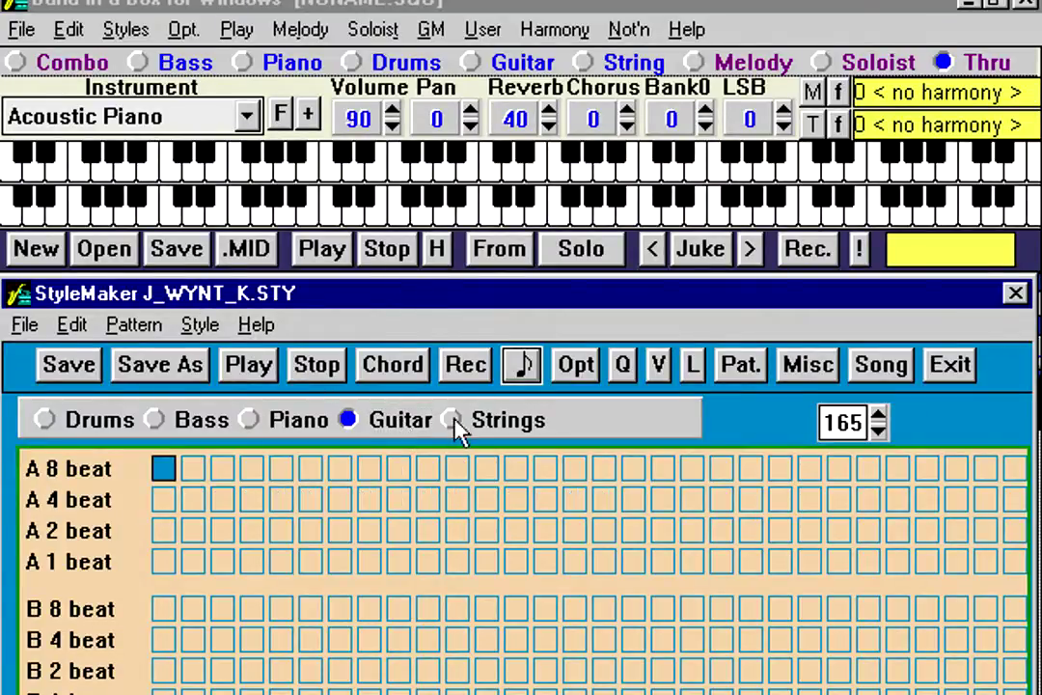
{"action": "left_click", "coordinate": [482, 425]}
{"action": "left_click", "coordinate": [398, 429]}
{"action": "left_click", "coordinate": [296, 419]}
{"action": "left_click", "coordinate": [390, 425]}
{"action": "left_click", "coordinate": [491, 426]}
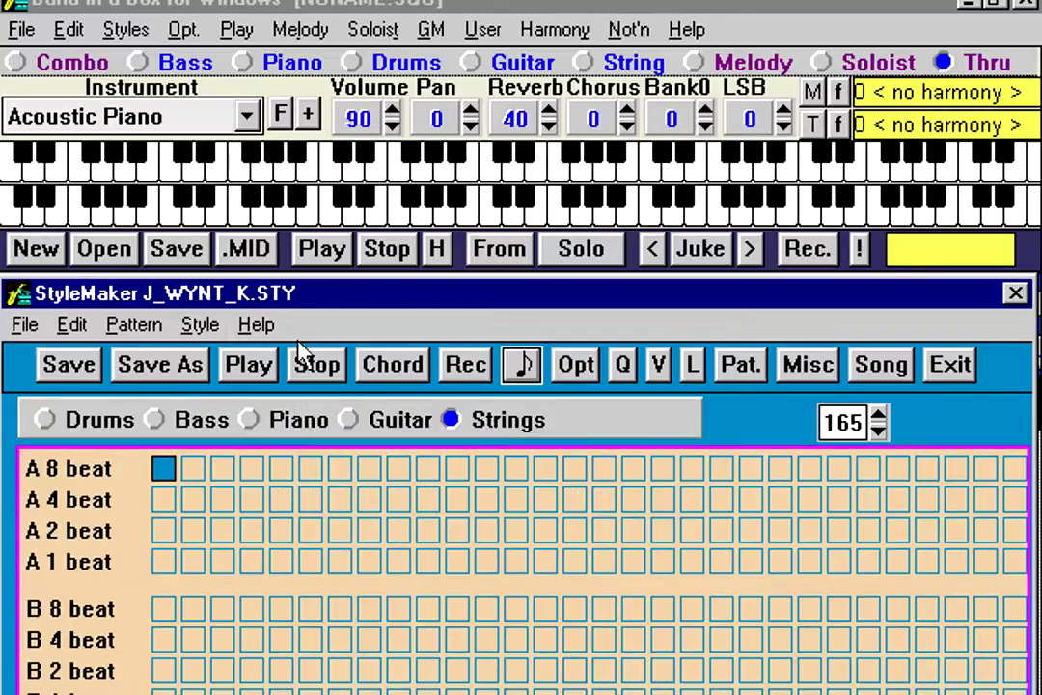
Step: Import the strings instrument from another style file in the c:\bb folder into the current style
{"action": "left_click", "coordinate": [133, 325]}
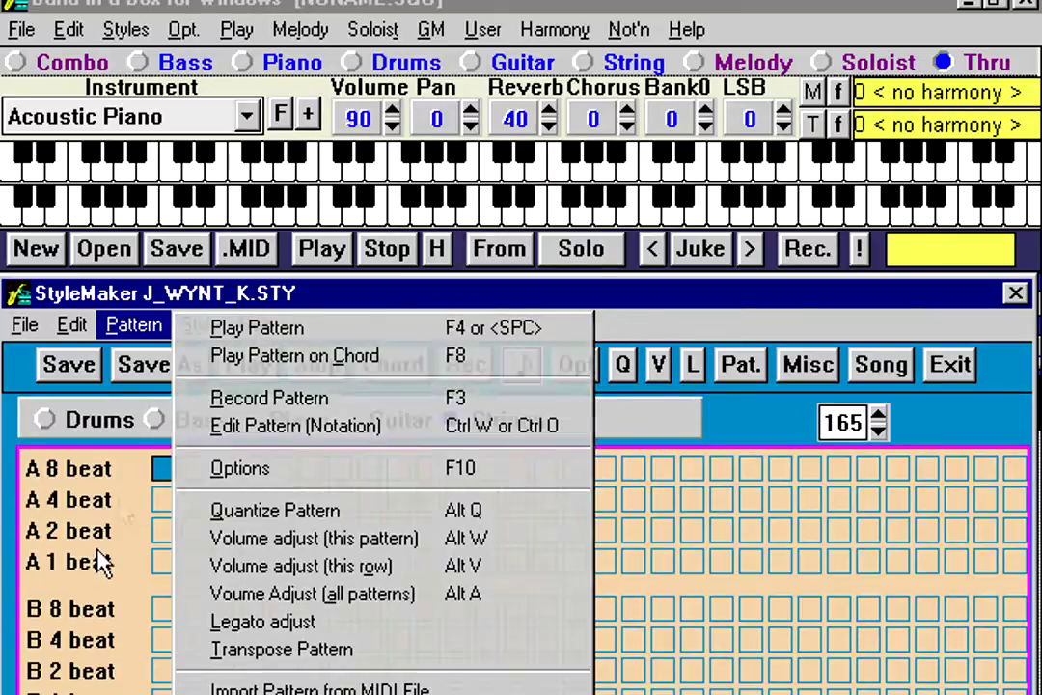
{"action": "left_click", "coordinate": [120, 301]}
{"action": "left_click", "coordinate": [200, 325]}
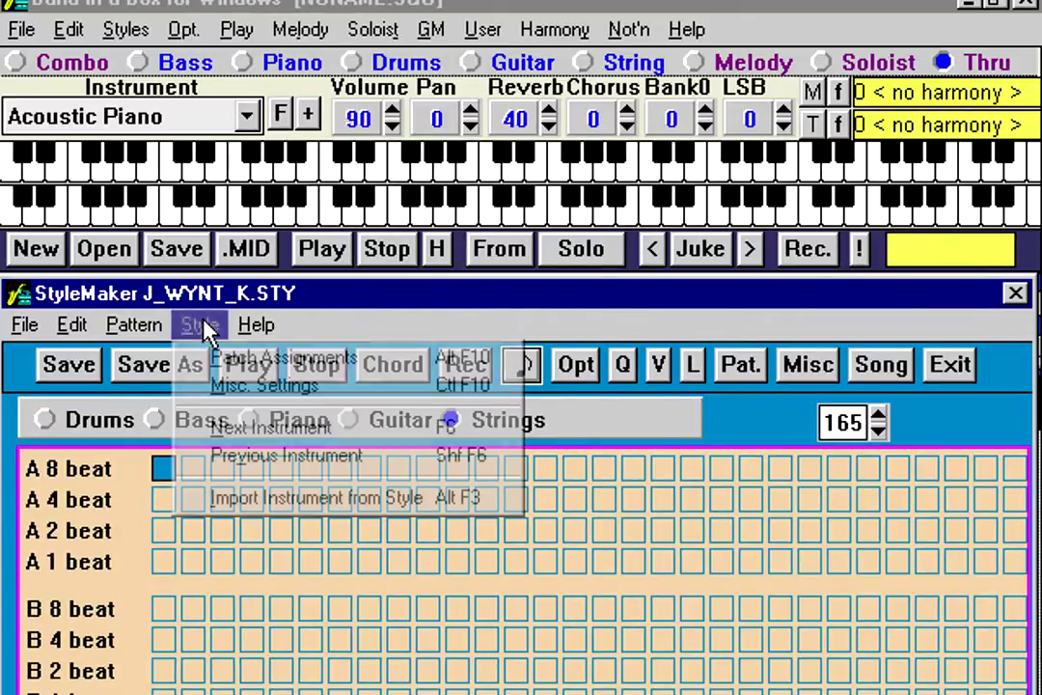
{"action": "left_click", "coordinate": [246, 497]}
{"action": "left_click", "coordinate": [346, 560]}
{"action": "key", "text": "Return"}
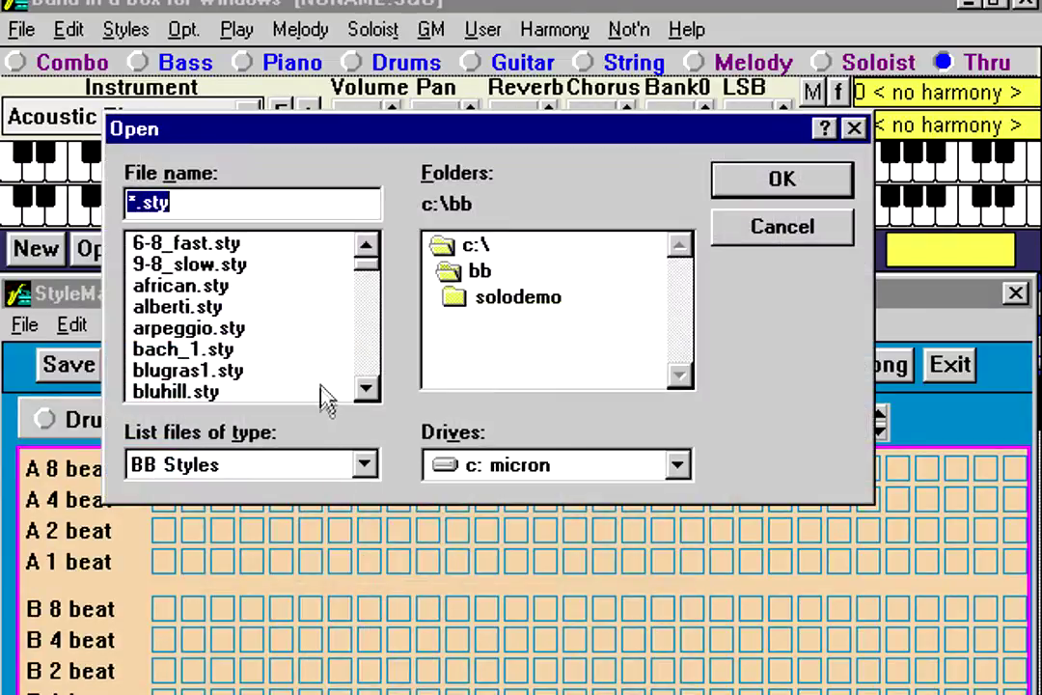
{"action": "left_click", "coordinate": [367, 378]}
{"action": "left_click_drag", "start_coordinate": [367, 378], "coordinate": [370, 398]}
{"action": "left_click", "coordinate": [367, 391]}
{"action": "double_click", "coordinate": [307, 330]}
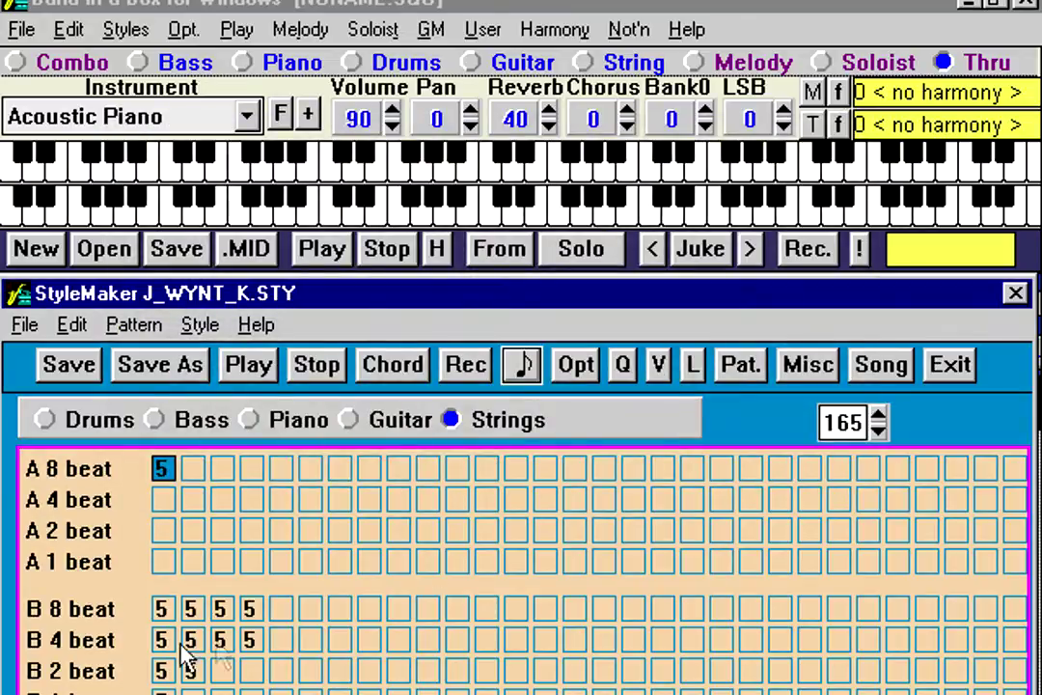
Step: Look over the A-section strings cells, then audition the first A 8 beat strings pattern
{"action": "left_click", "coordinate": [163, 499]}
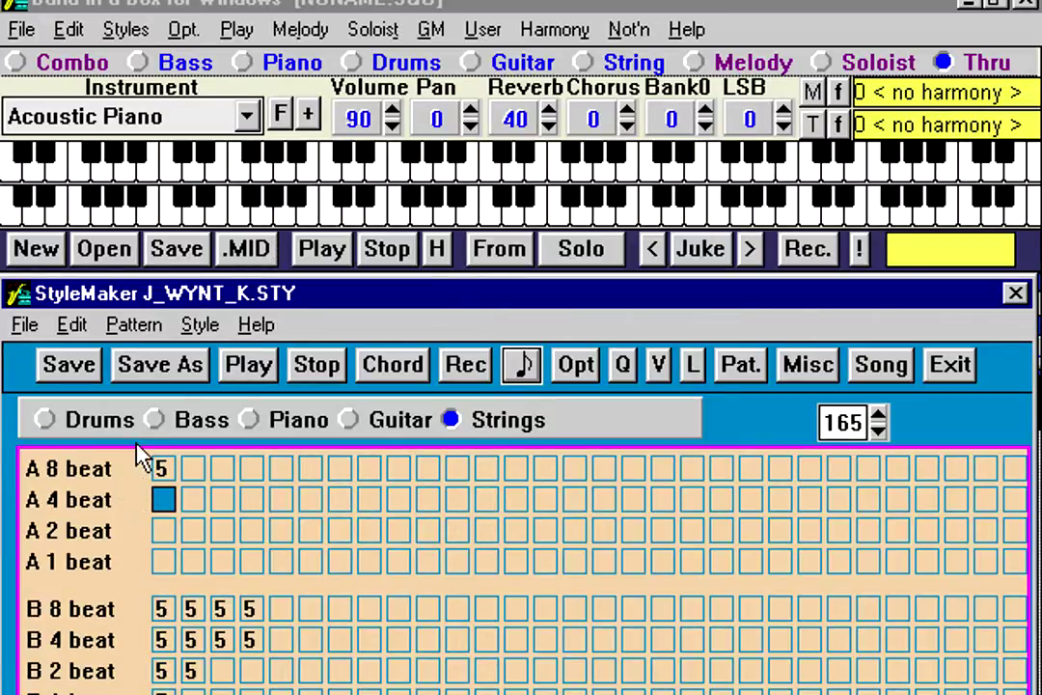
{"action": "left_click", "coordinate": [196, 470]}
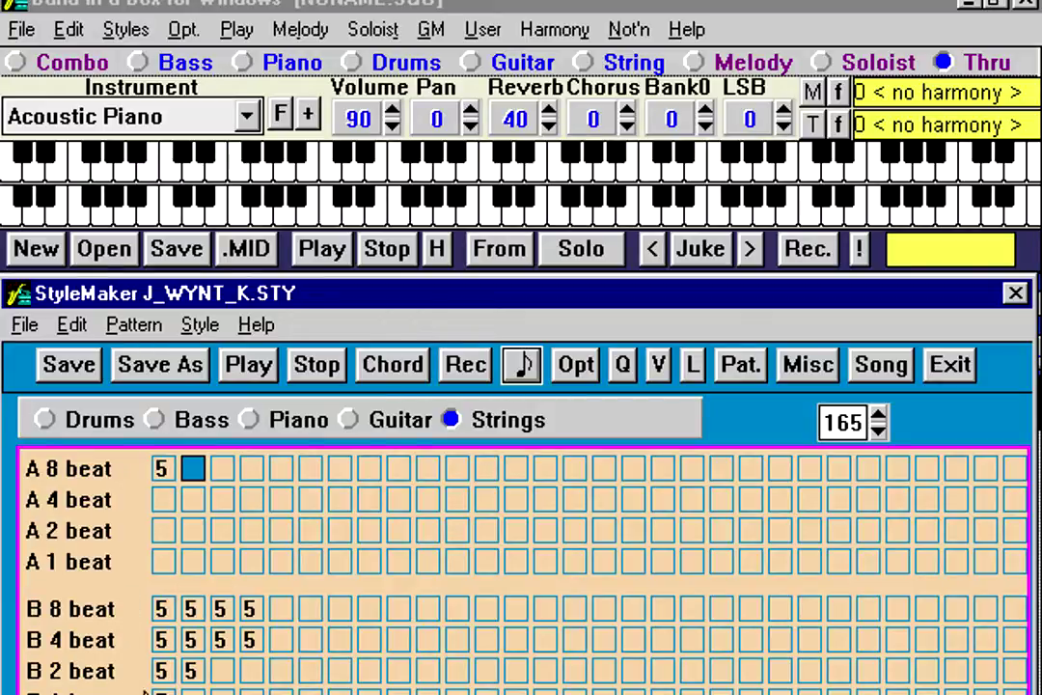
{"action": "left_click", "coordinate": [170, 472]}
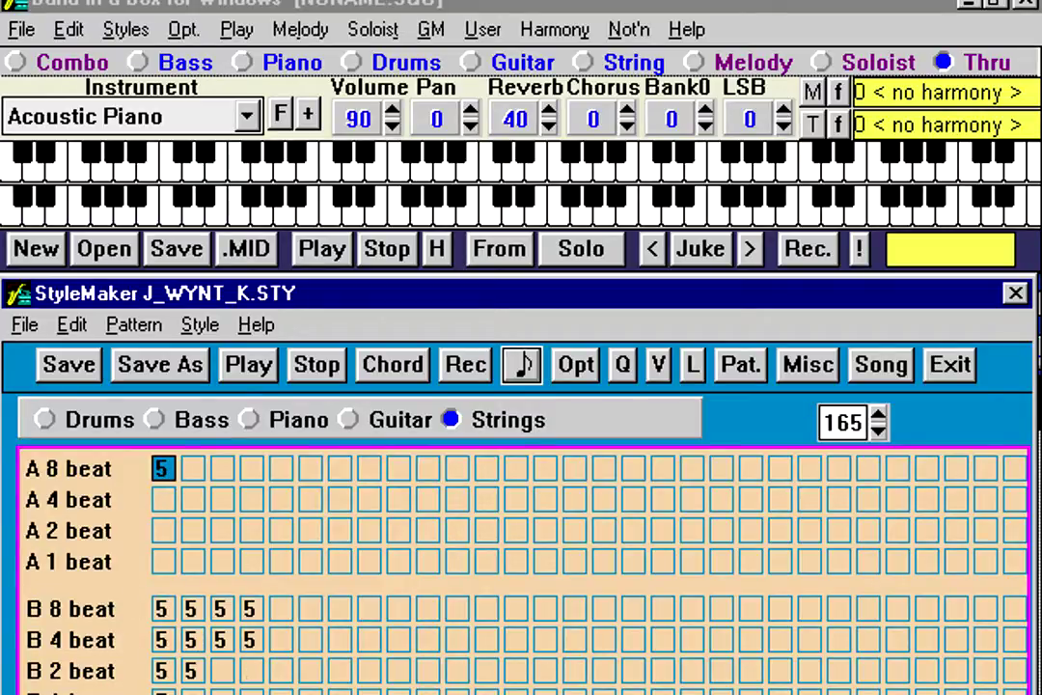
{"action": "left_click", "coordinate": [186, 475]}
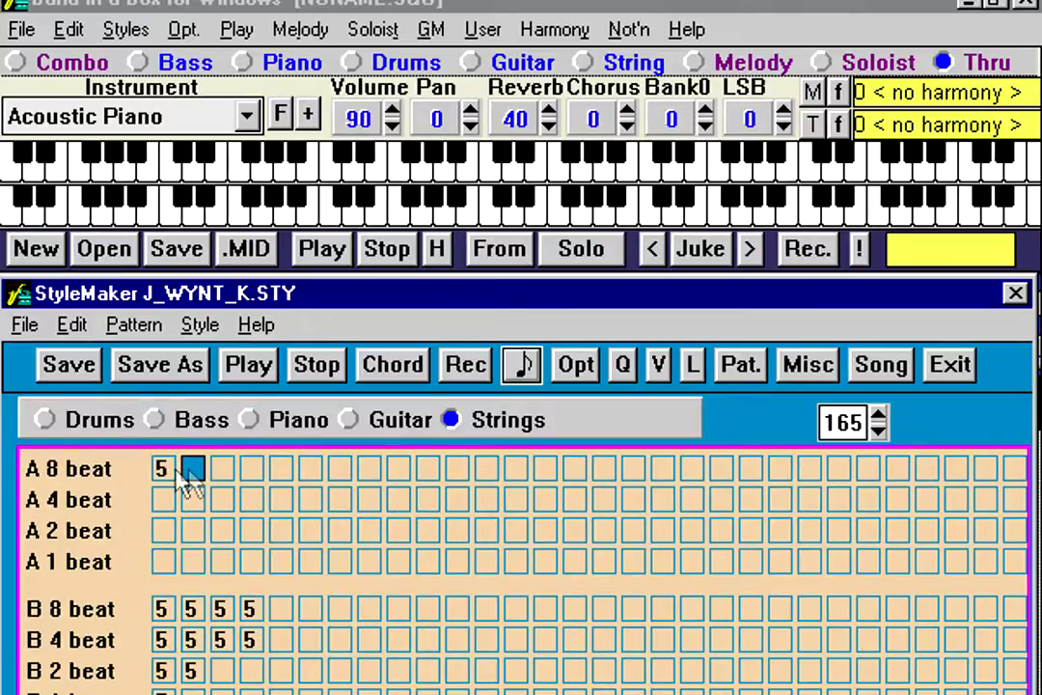
{"action": "left_click", "coordinate": [160, 469]}
{"action": "left_click", "coordinate": [249, 372]}
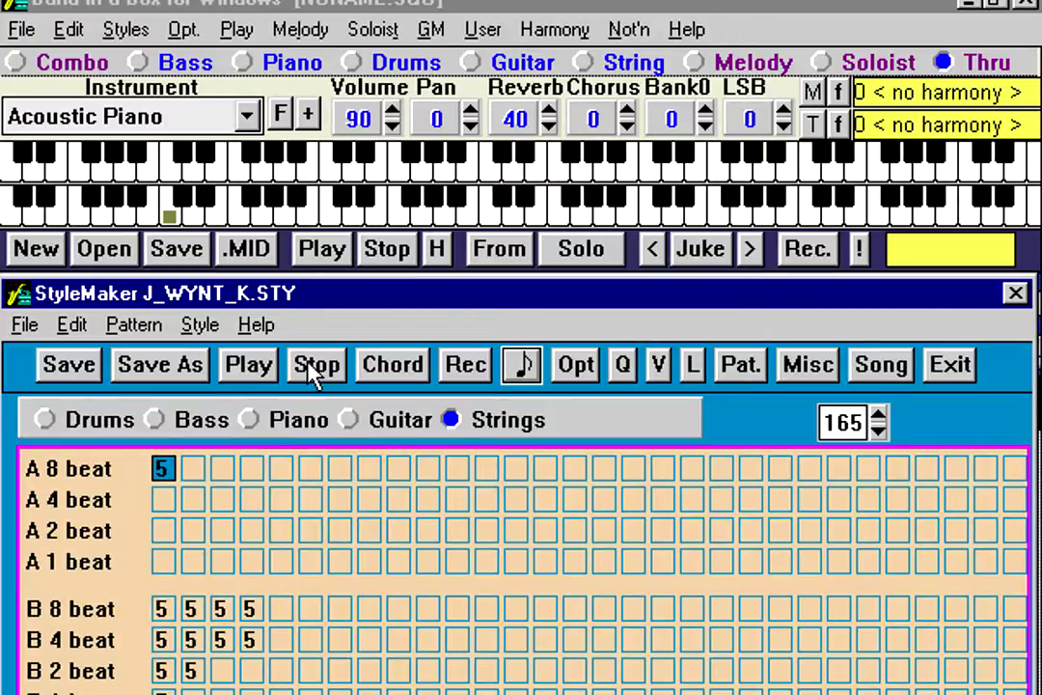
Step: Audition the first B 8 beat strings pattern and stop playback
{"action": "left_click", "coordinate": [161, 609]}
{"action": "left_click", "coordinate": [249, 366]}
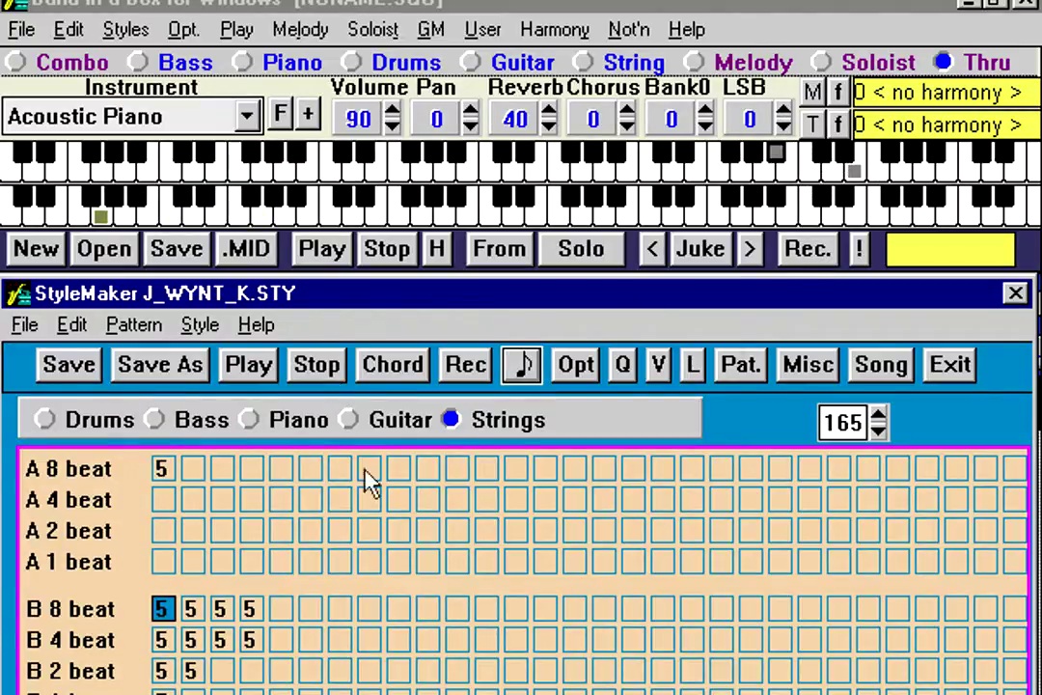
{"action": "left_click", "coordinate": [318, 367]}
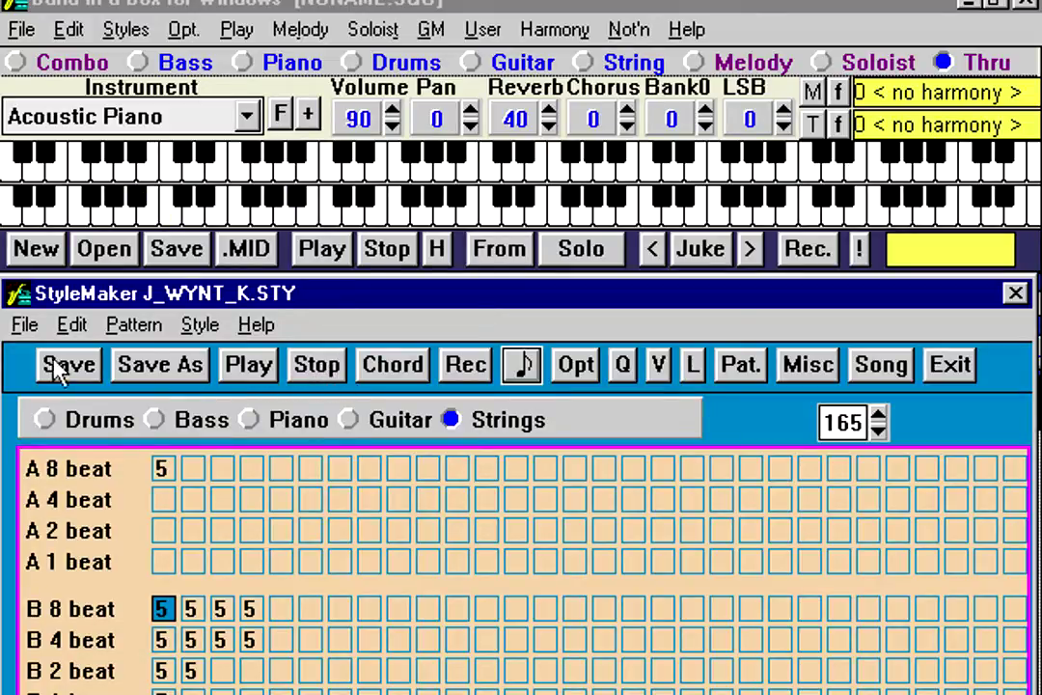
Step: Save the style under the new name j_wynt&s
{"action": "left_click", "coordinate": [179, 367]}
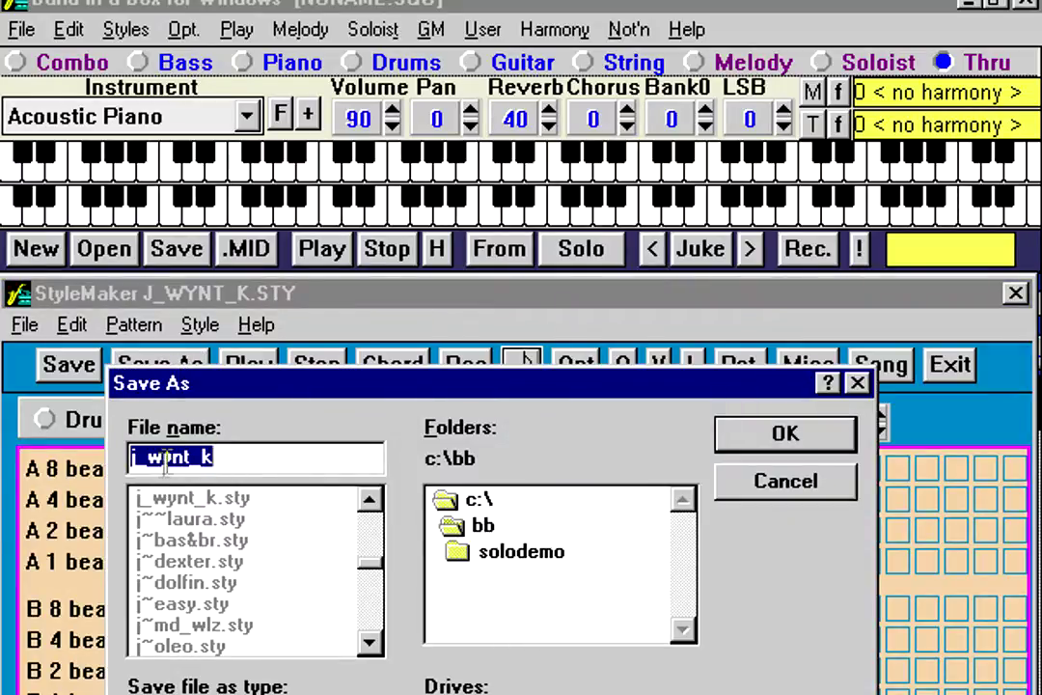
{"action": "left_click_drag", "start_coordinate": [190, 458], "coordinate": [233, 496]}
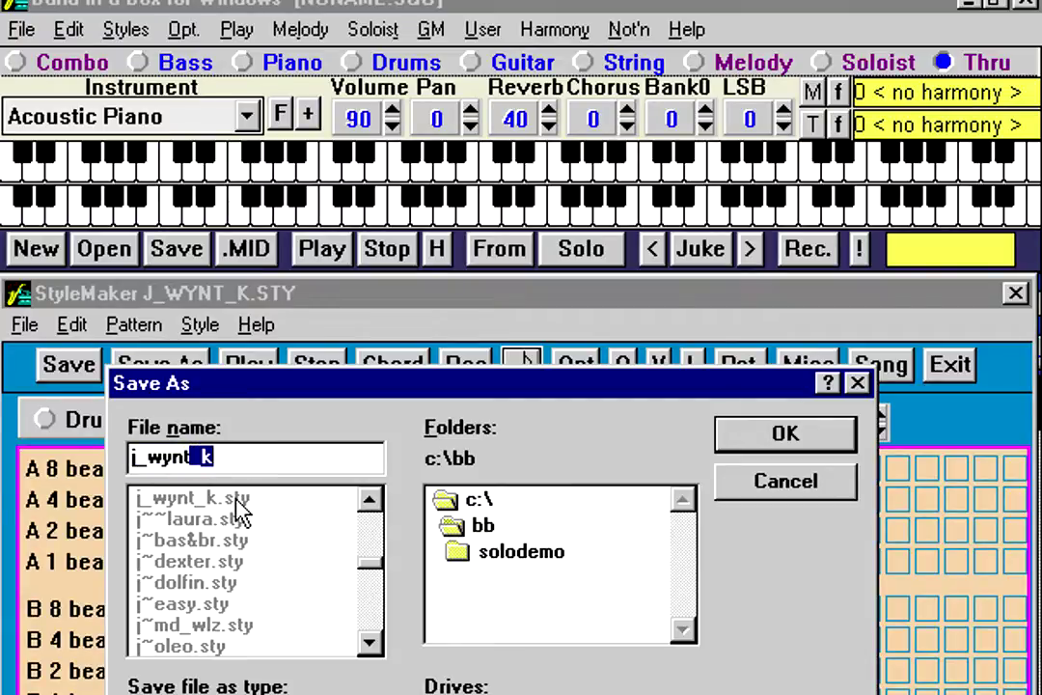
{"action": "type", "text": "&s"}
{"action": "key", "text": "Return"}
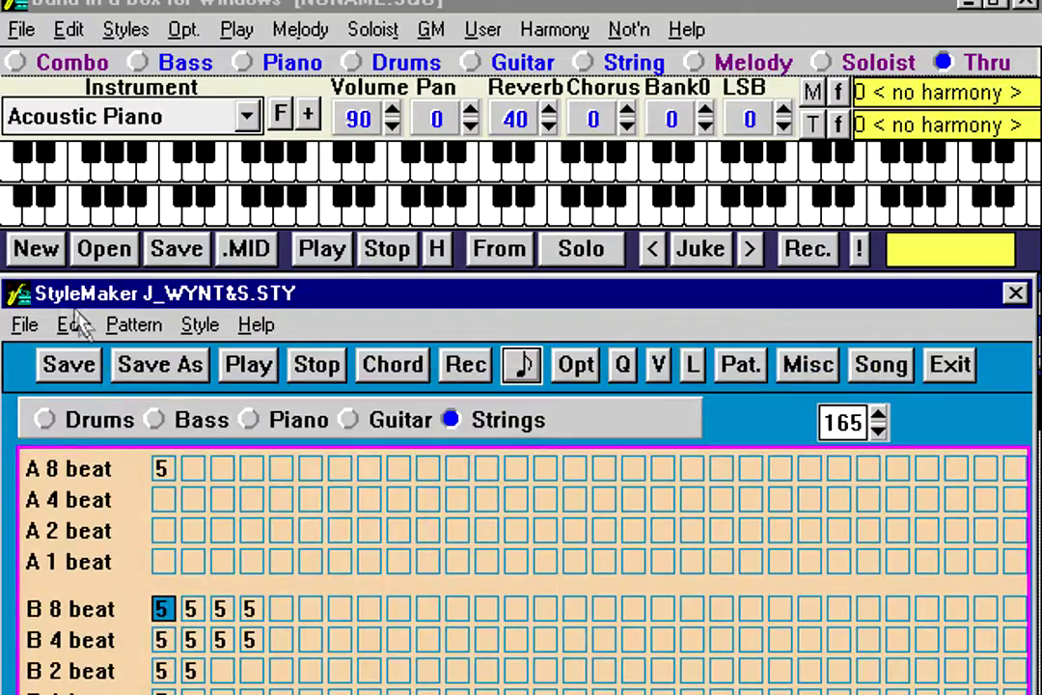
Step: Close StyleMaker and select the F chord in bar 2 of the chord sheet
{"action": "left_click", "coordinate": [19, 296]}
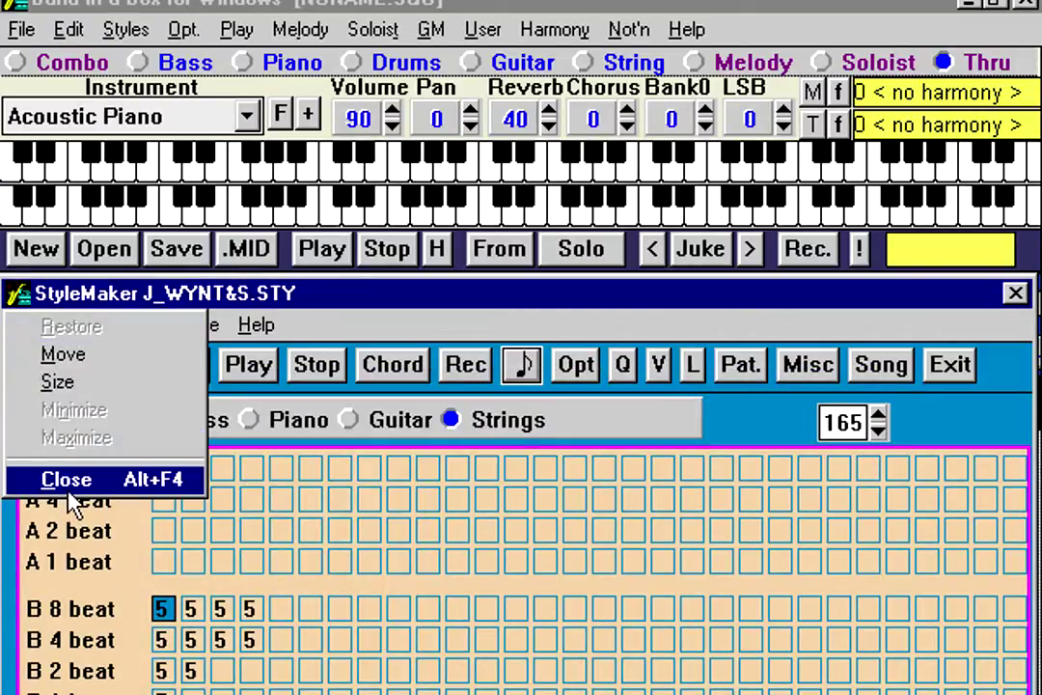
{"action": "left_click", "coordinate": [69, 490]}
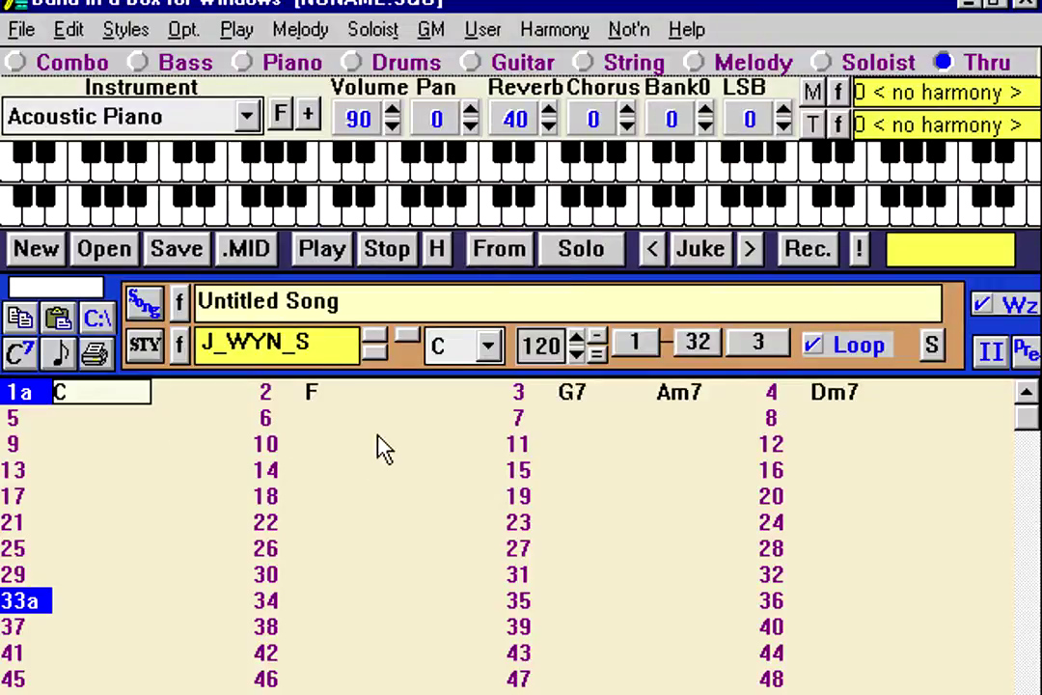
{"action": "left_click", "coordinate": [179, 423]}
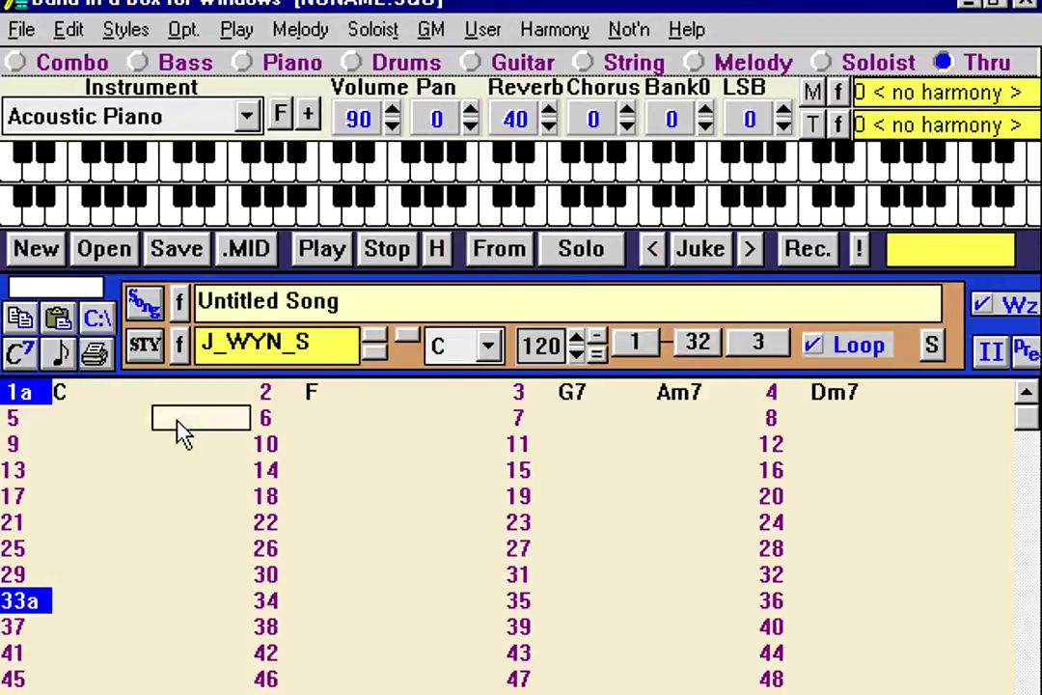
{"action": "left_click", "coordinate": [85, 402]}
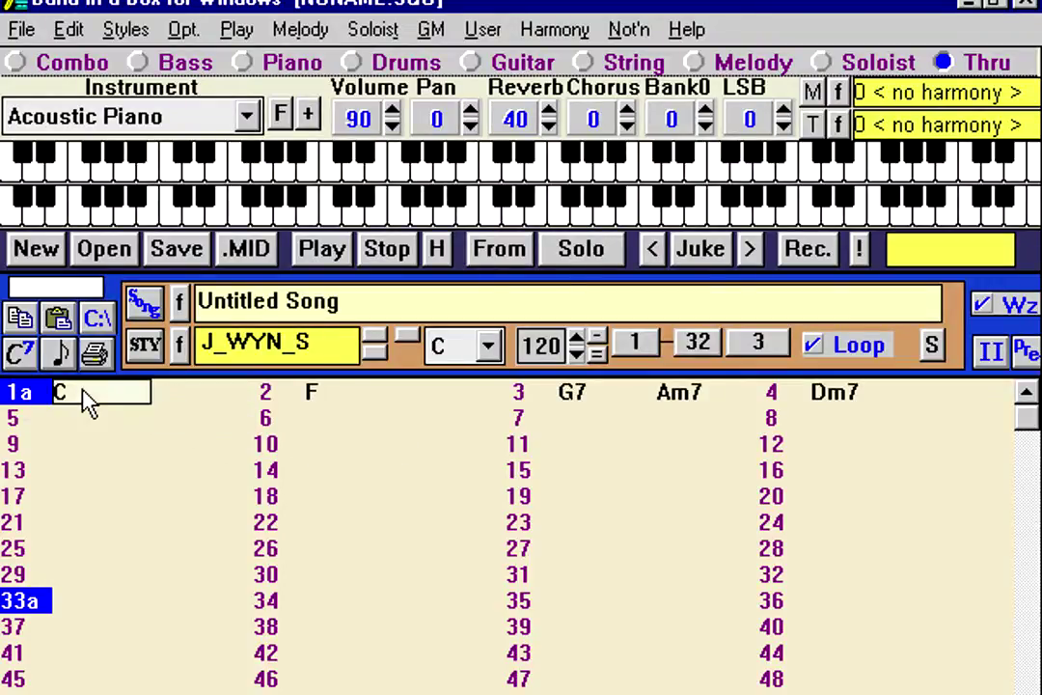
{"action": "left_click", "coordinate": [347, 398]}
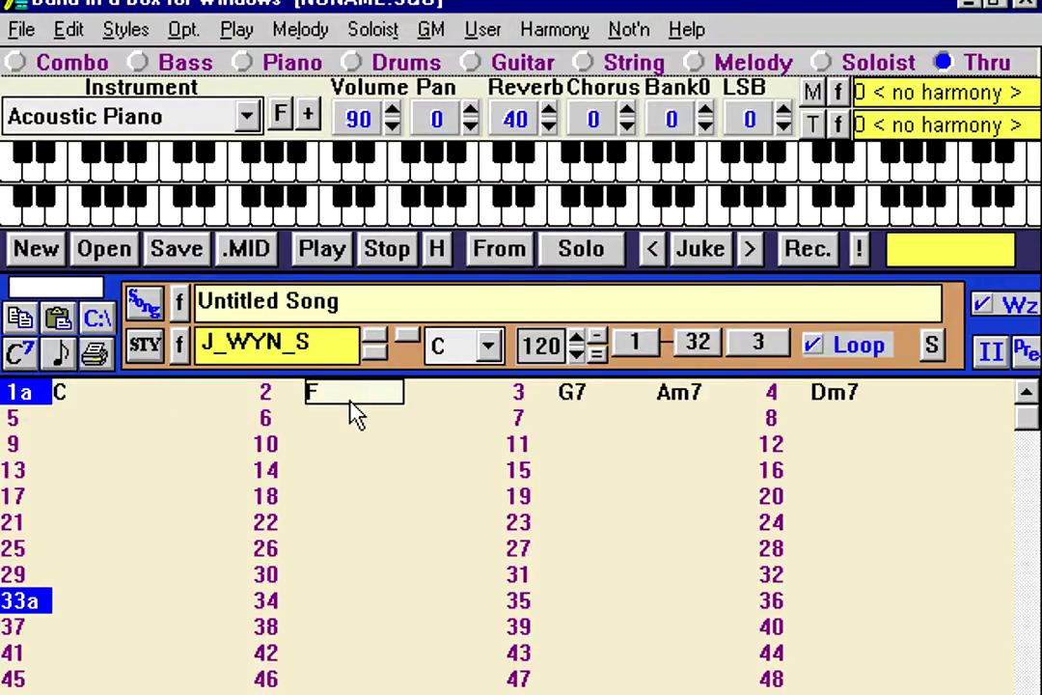
Step: Turn off the option to load styles along with songs
{"action": "left_click", "coordinate": [479, 29]}
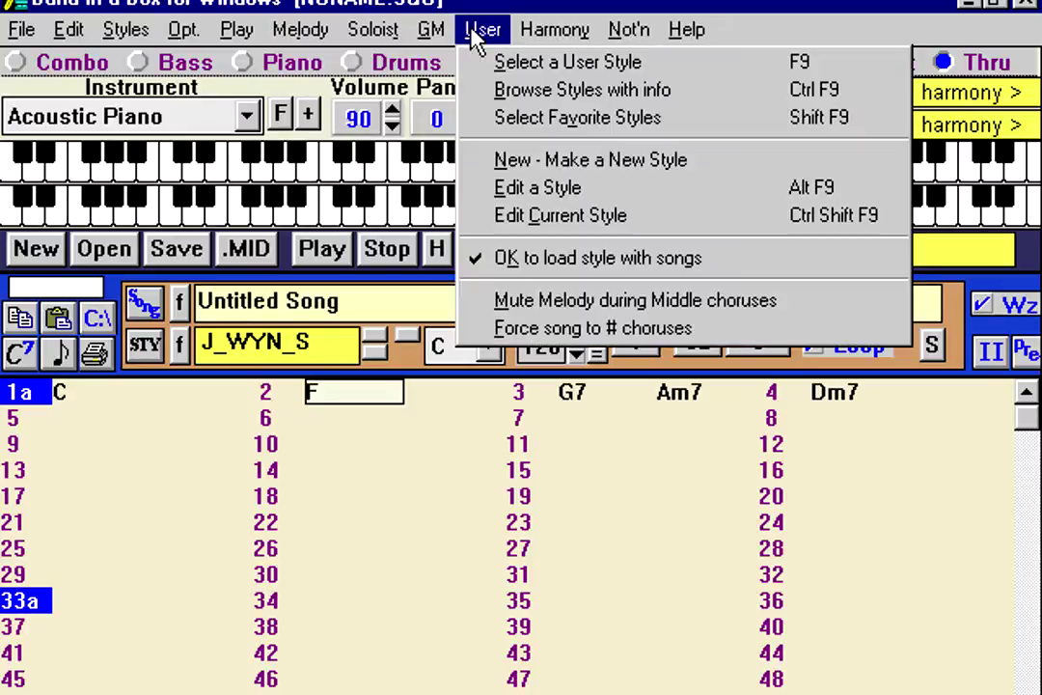
{"action": "left_click", "coordinate": [521, 259]}
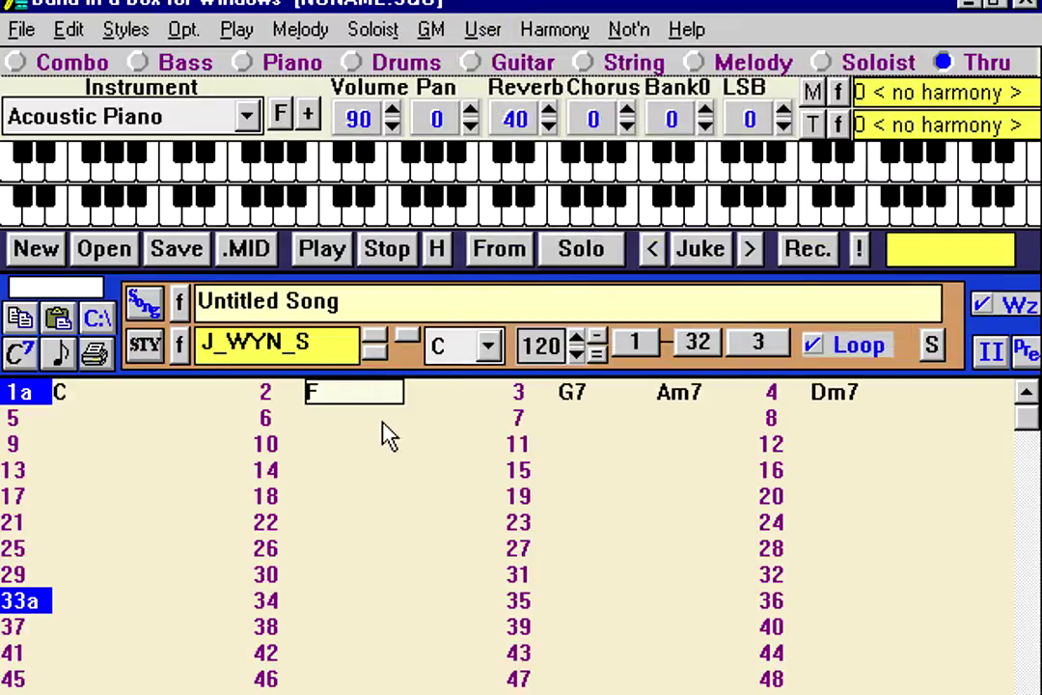
{"action": "left_click", "coordinate": [200, 420]}
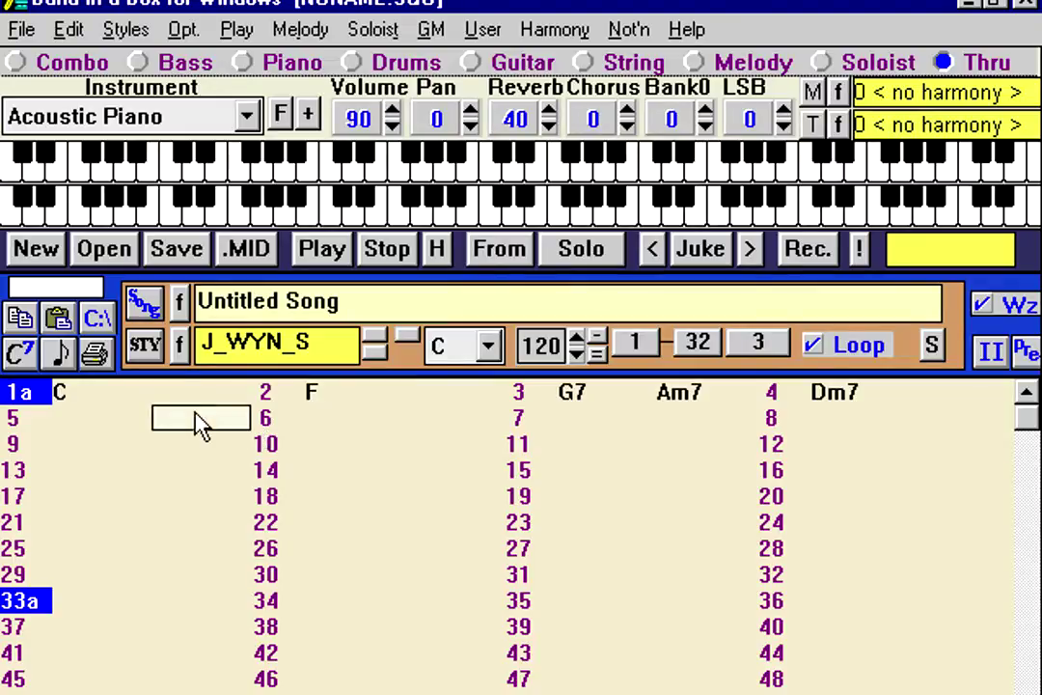
Step: Open the favorite song \SOLODEMO\71BENNY.MGU
{"action": "left_click", "coordinate": [180, 303]}
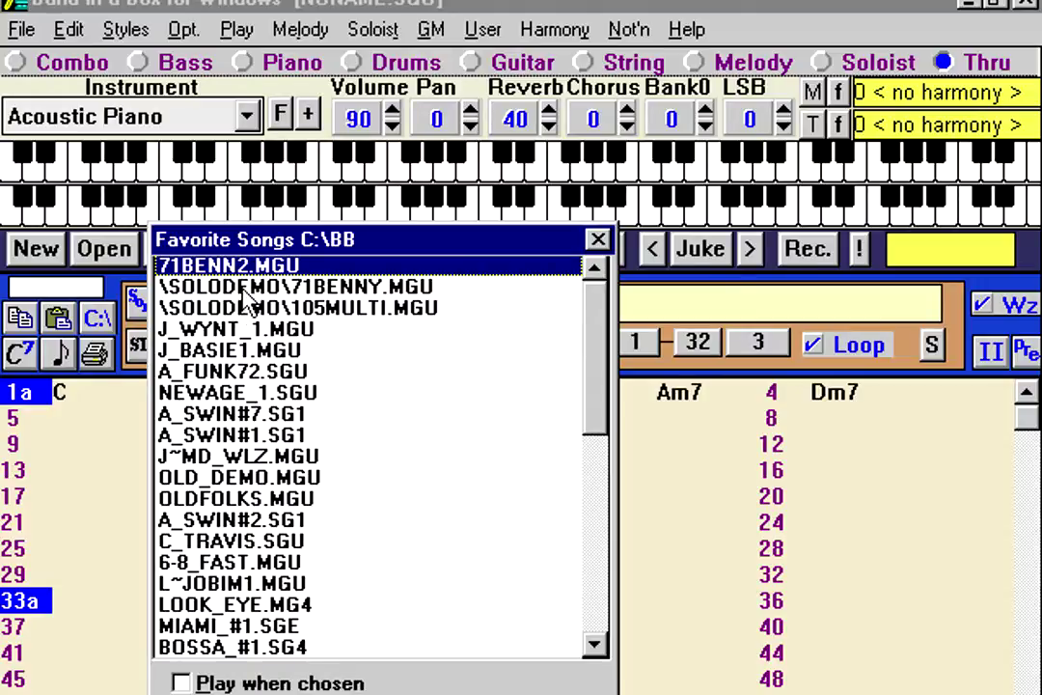
{"action": "left_click", "coordinate": [242, 288]}
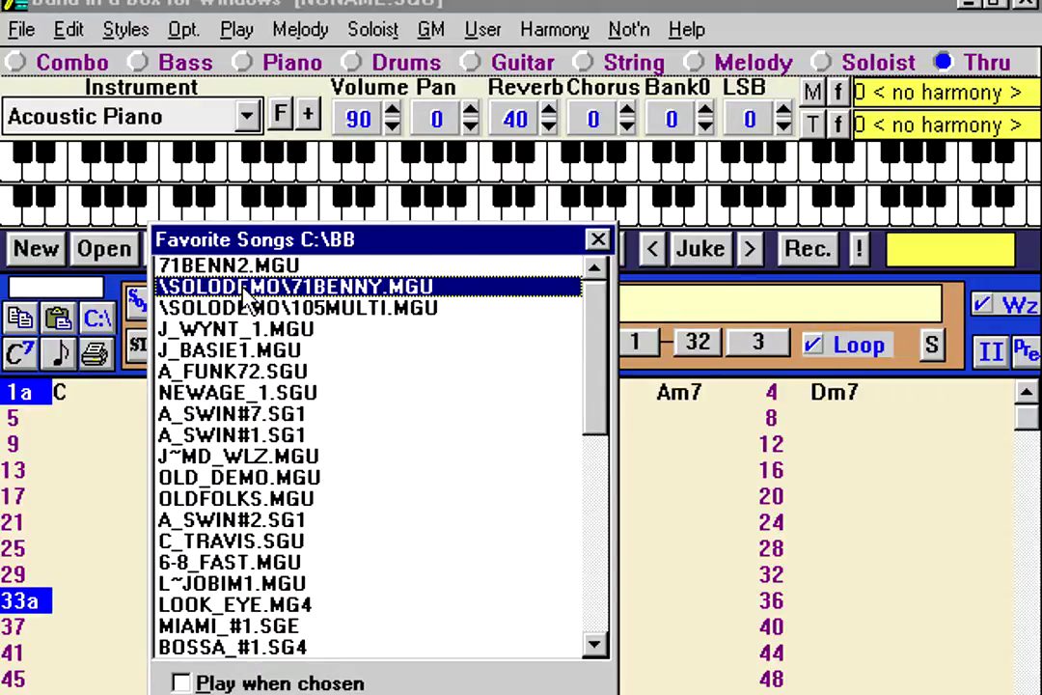
{"action": "double_click", "coordinate": [243, 290]}
{"action": "left_click", "coordinate": [518, 468]}
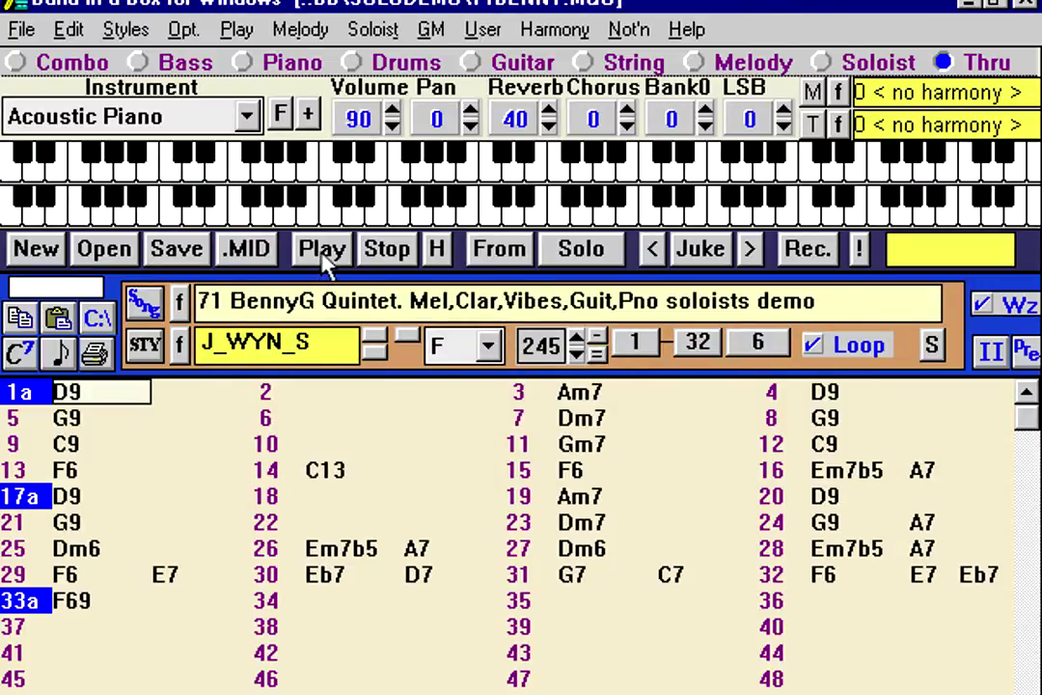
Step: Place B part markers at bars 17 and 9, and play part of the song to hear the section changes
{"action": "left_click", "coordinate": [12, 496]}
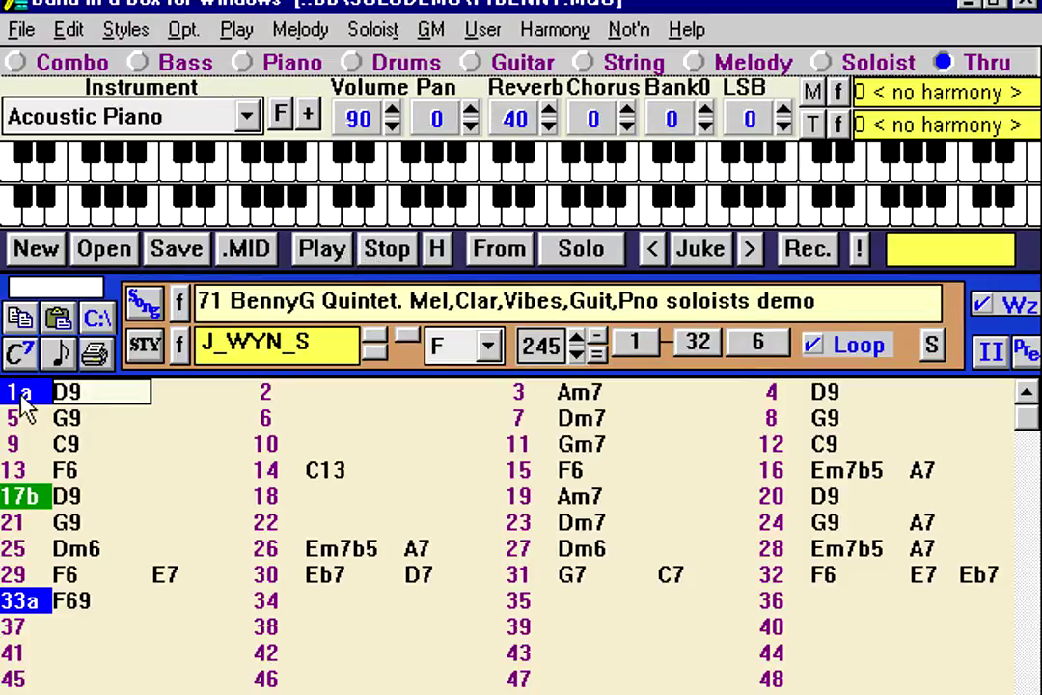
{"action": "left_click", "coordinate": [19, 444]}
{"action": "left_click", "coordinate": [27, 445]}
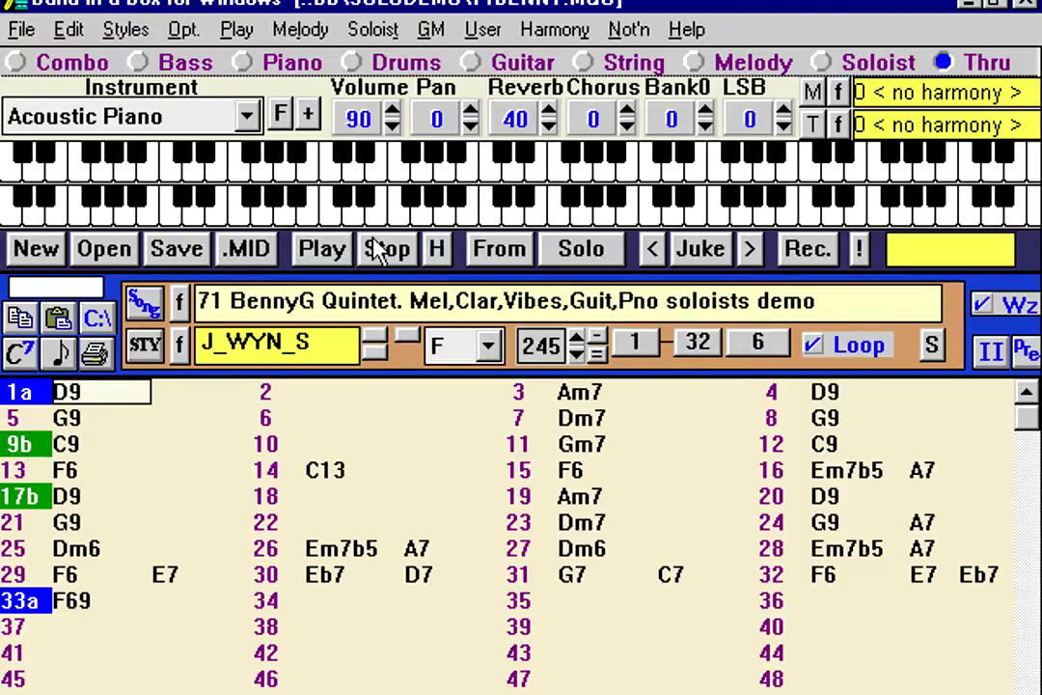
{"action": "left_click", "coordinate": [320, 259]}
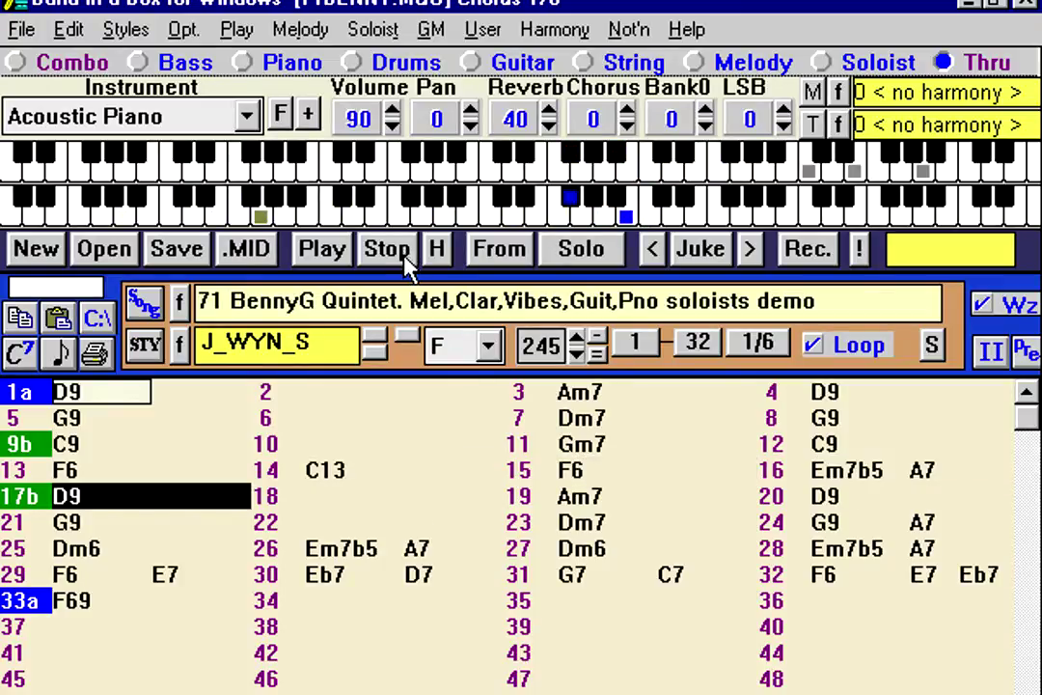
{"action": "left_click", "coordinate": [407, 262]}
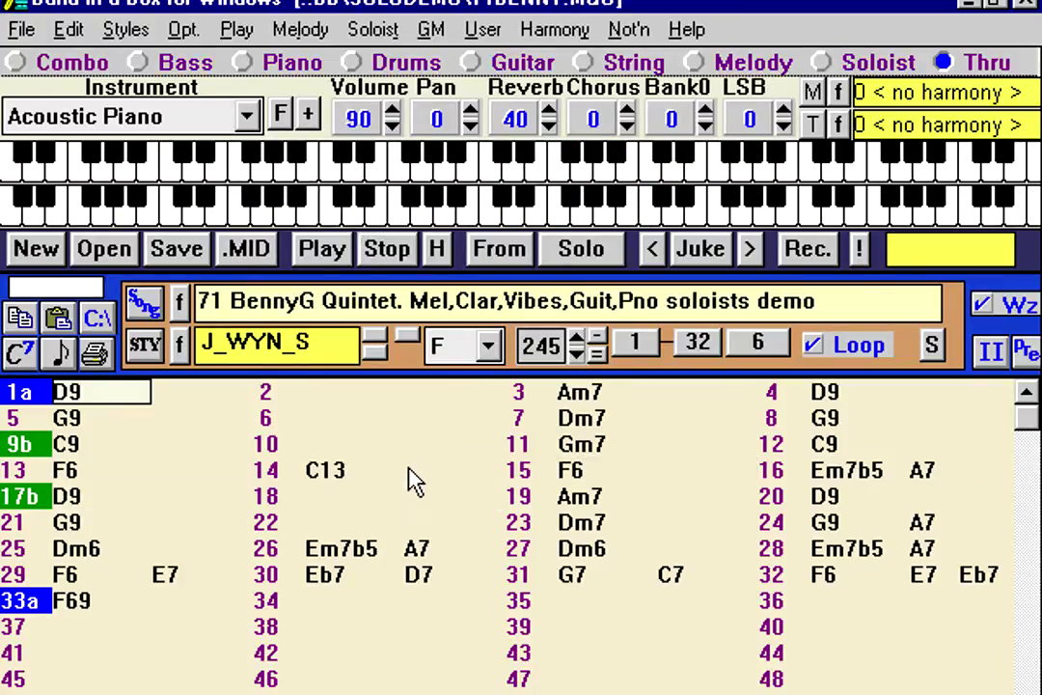
{"action": "left_click", "coordinate": [101, 444]}
{"action": "left_click", "coordinate": [101, 391]}
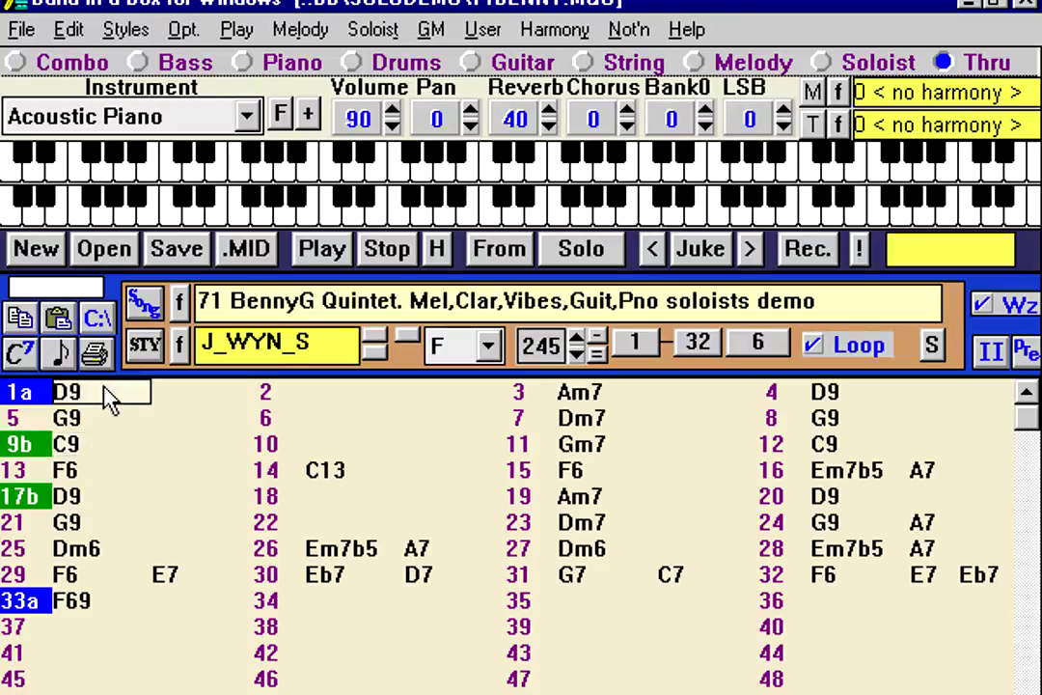
{"action": "left_click", "coordinate": [663, 452]}
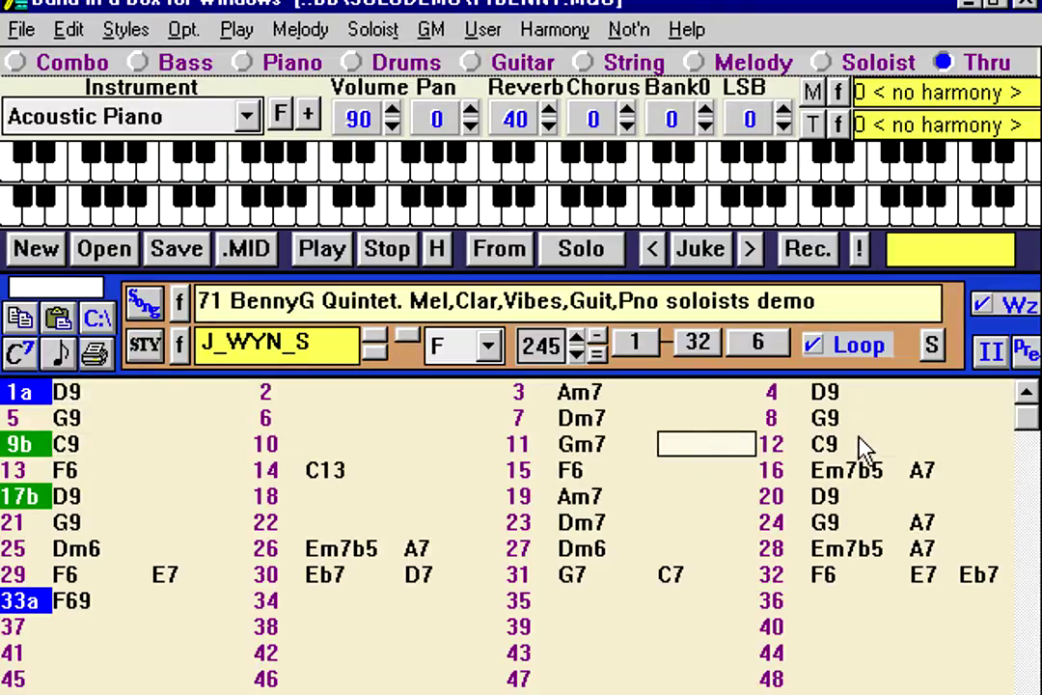
{"action": "left_click", "coordinate": [859, 446]}
{"action": "left_click", "coordinate": [625, 452]}
{"action": "left_click", "coordinate": [384, 448]}
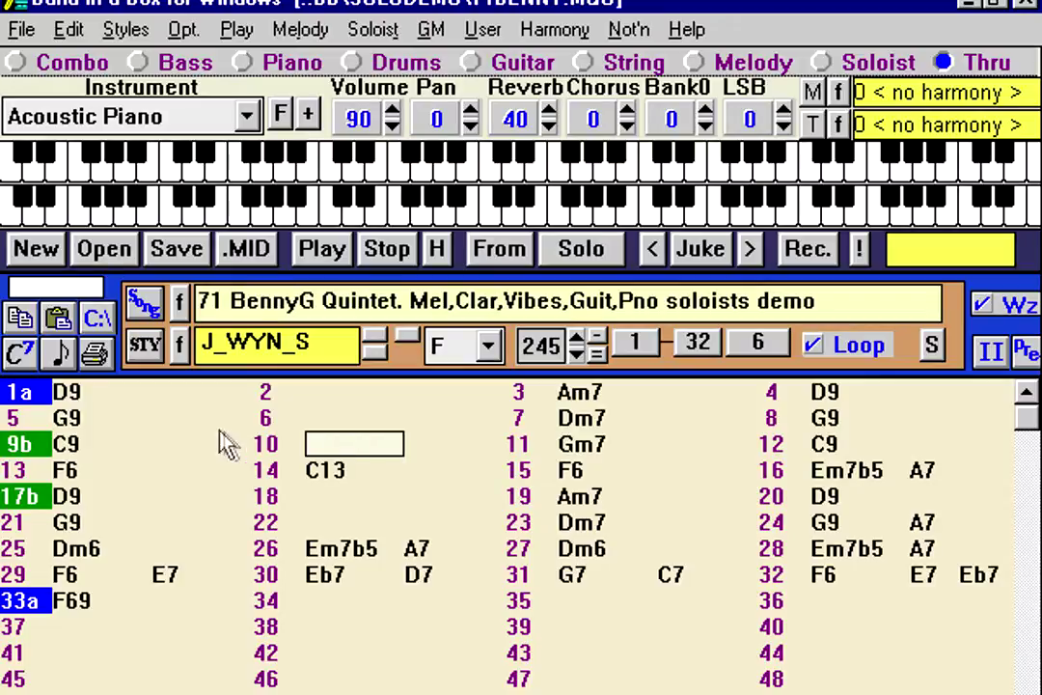
{"action": "left_click", "coordinate": [147, 421]}
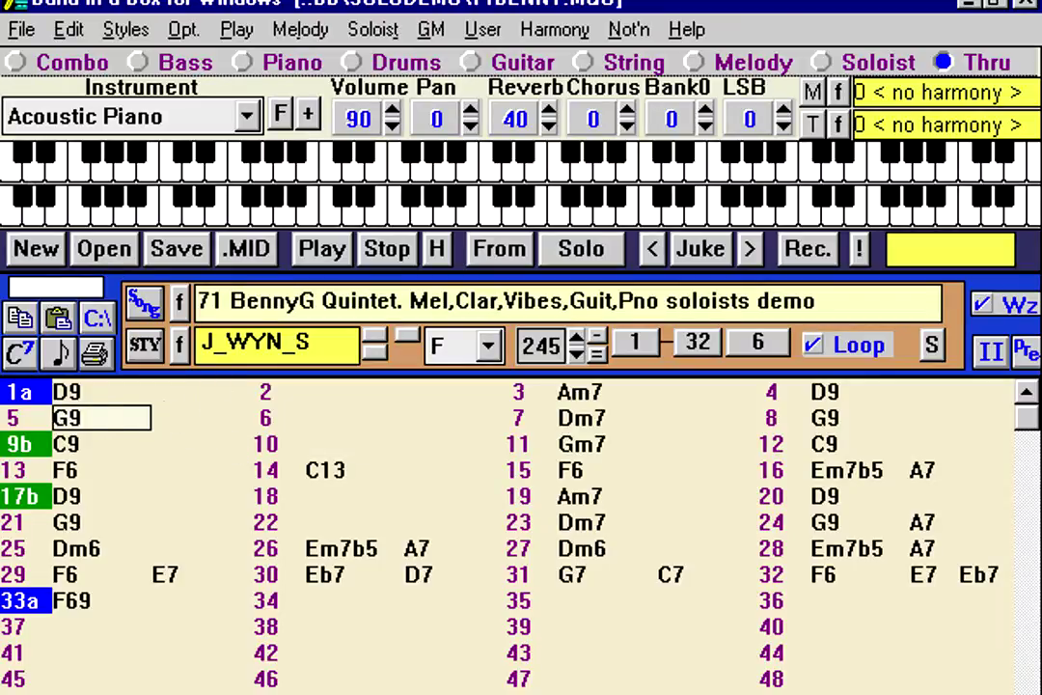
Step: Start a new blank song and select the C chord in bar 1
{"action": "left_click", "coordinate": [12, 33]}
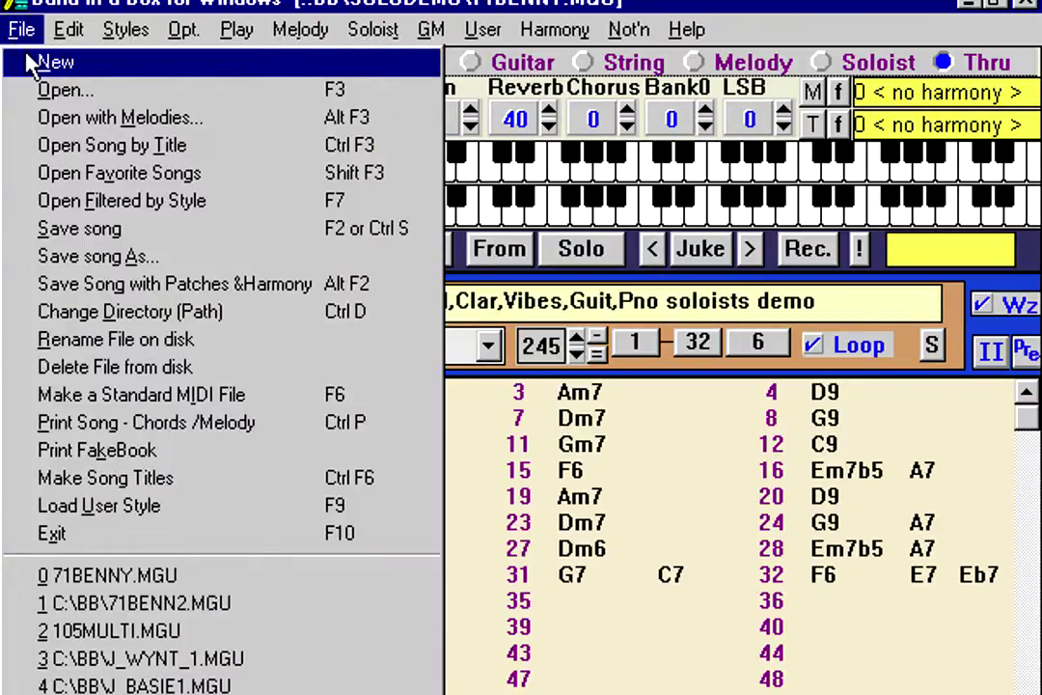
{"action": "left_click", "coordinate": [29, 60]}
{"action": "left_click", "coordinate": [104, 449]}
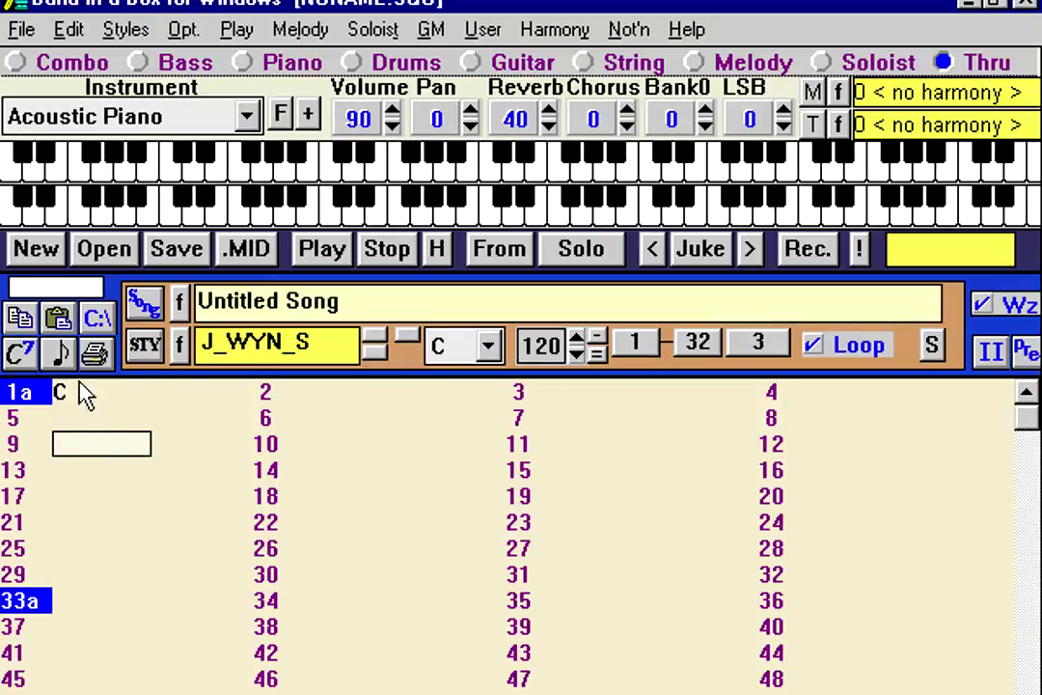
{"action": "left_click", "coordinate": [85, 394]}
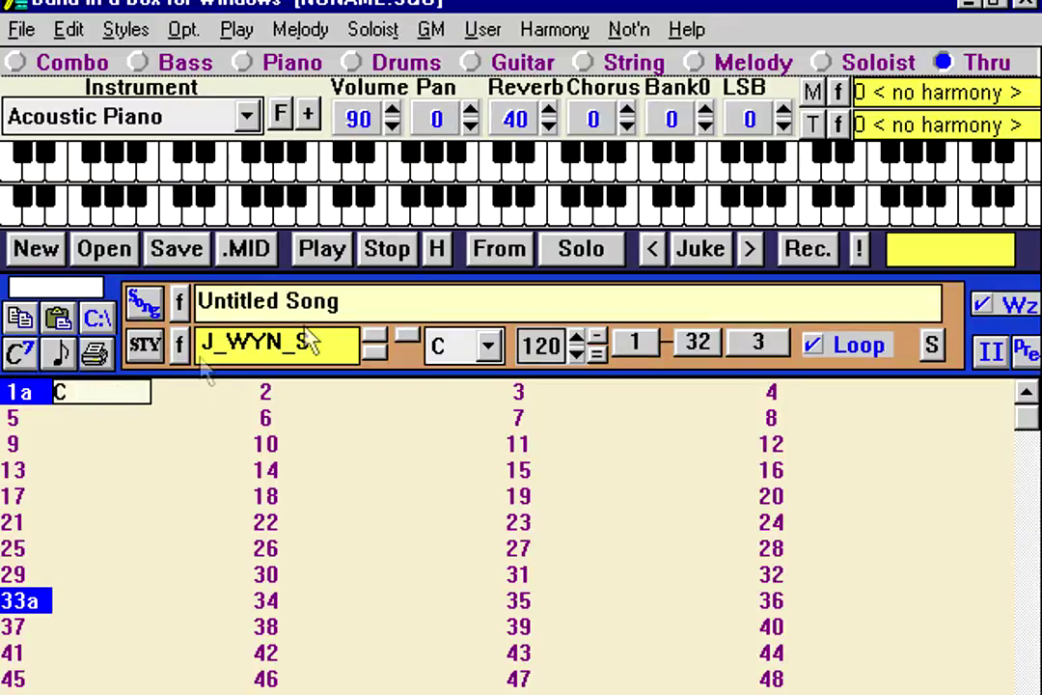
Step: Make a new user style named a_new1 in the solodemo folder
{"action": "left_click", "coordinate": [484, 29]}
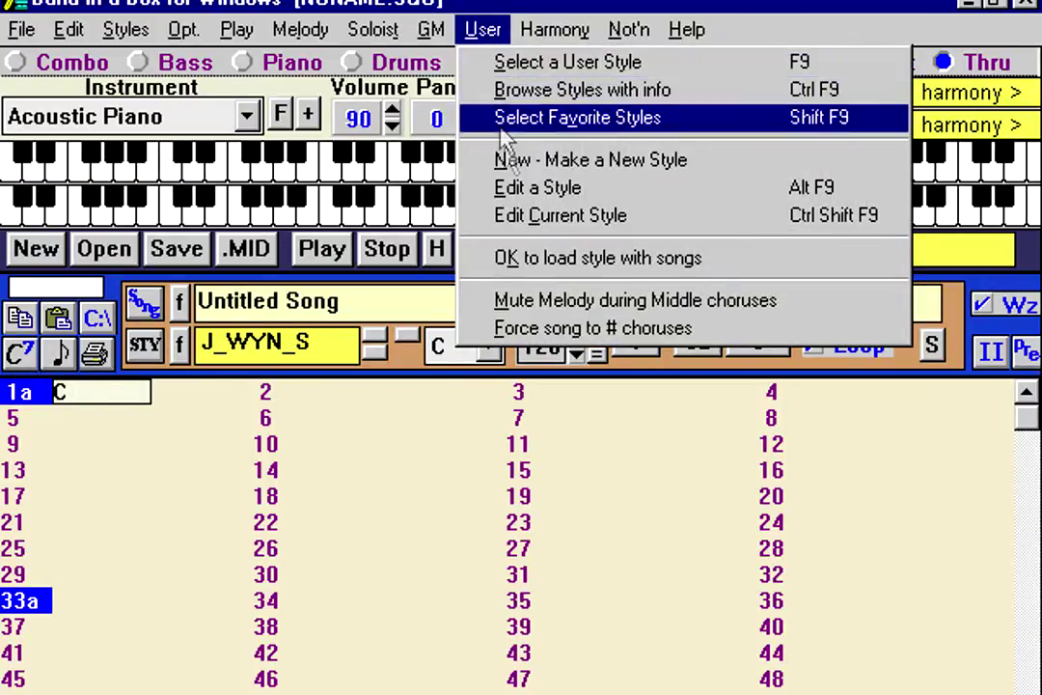
{"action": "left_click", "coordinate": [514, 166]}
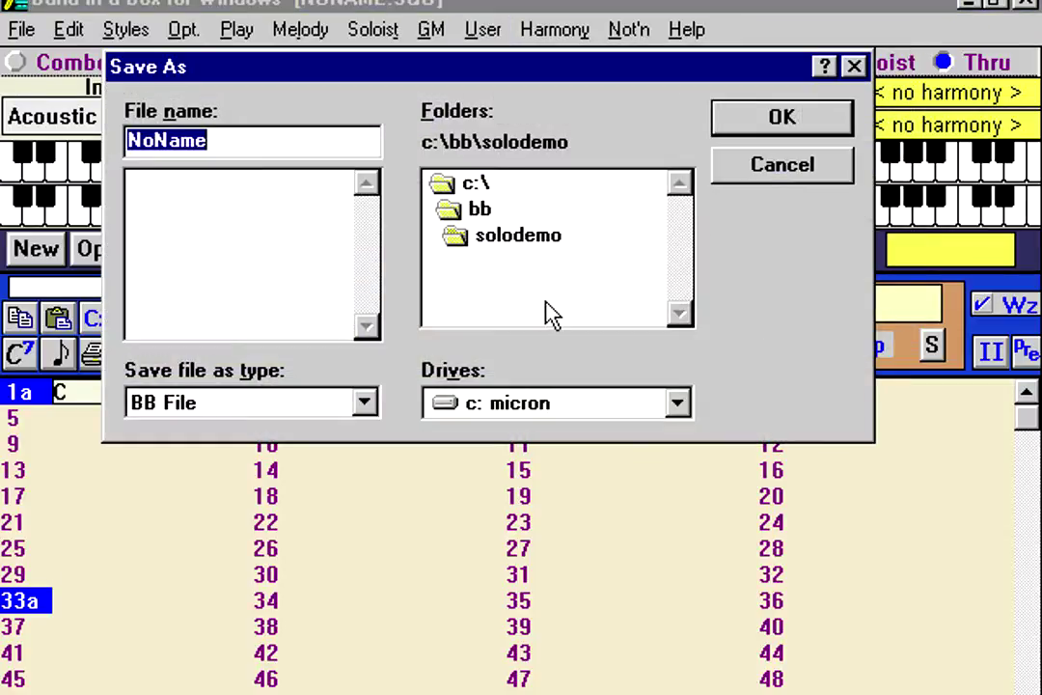
{"action": "type", "text": "a"}
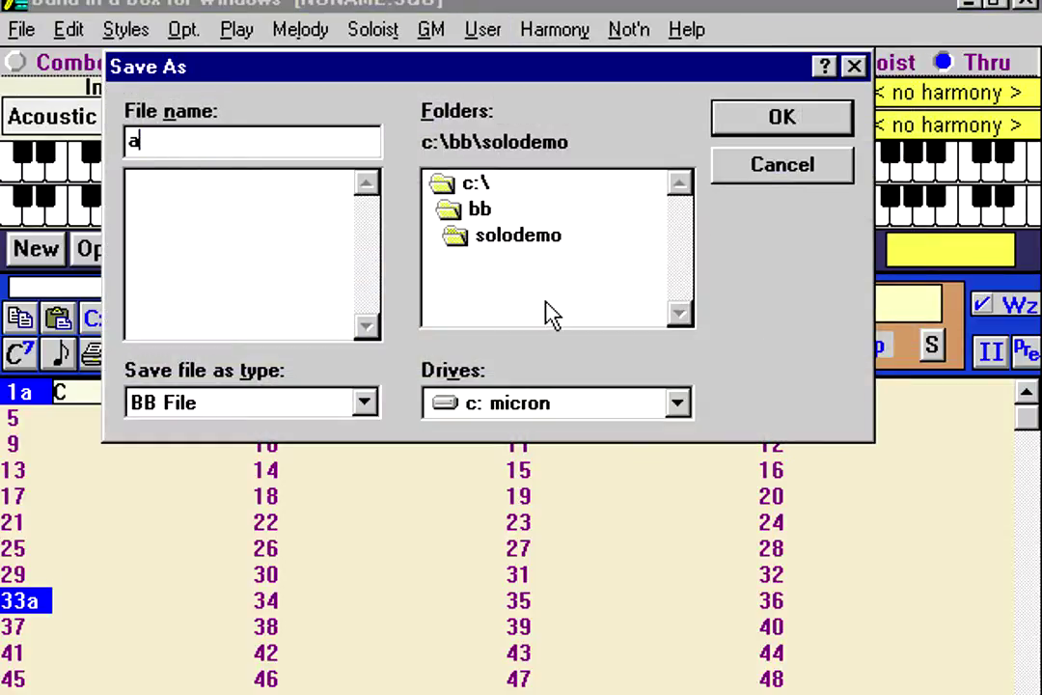
{"action": "type", "text": "_new"}
{"action": "key", "text": "Return"}
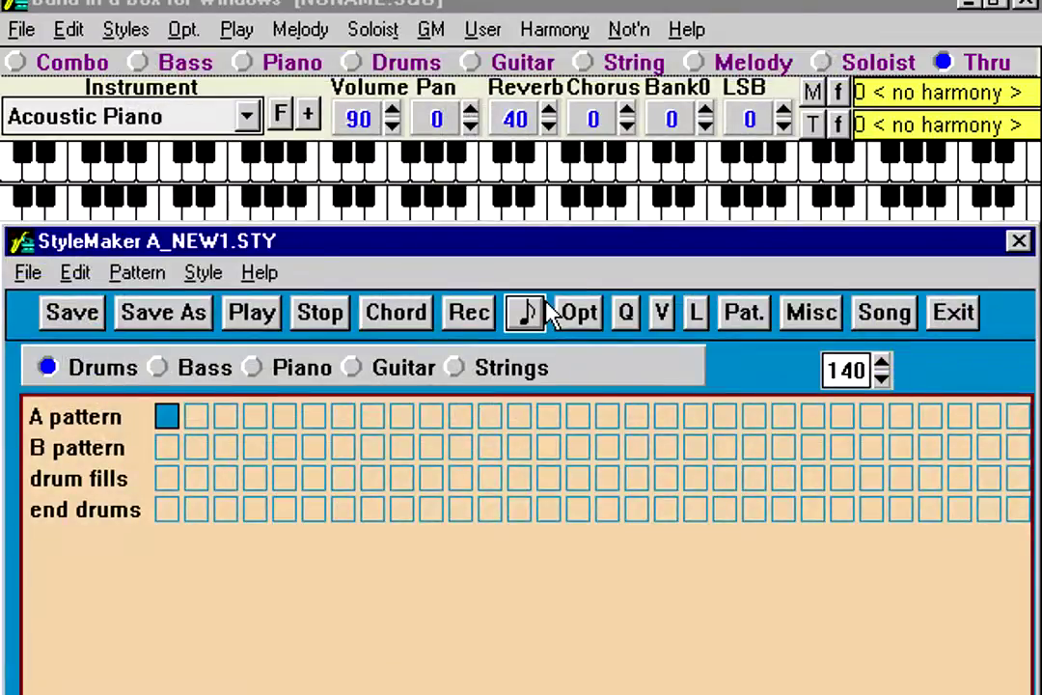
Step: Look through the Bass, Piano, Guitar and Strings pattern grids of the new style, ending back on the Drums grid
{"action": "left_click", "coordinate": [232, 379]}
{"action": "left_click", "coordinate": [309, 382]}
{"action": "left_click", "coordinate": [425, 382]}
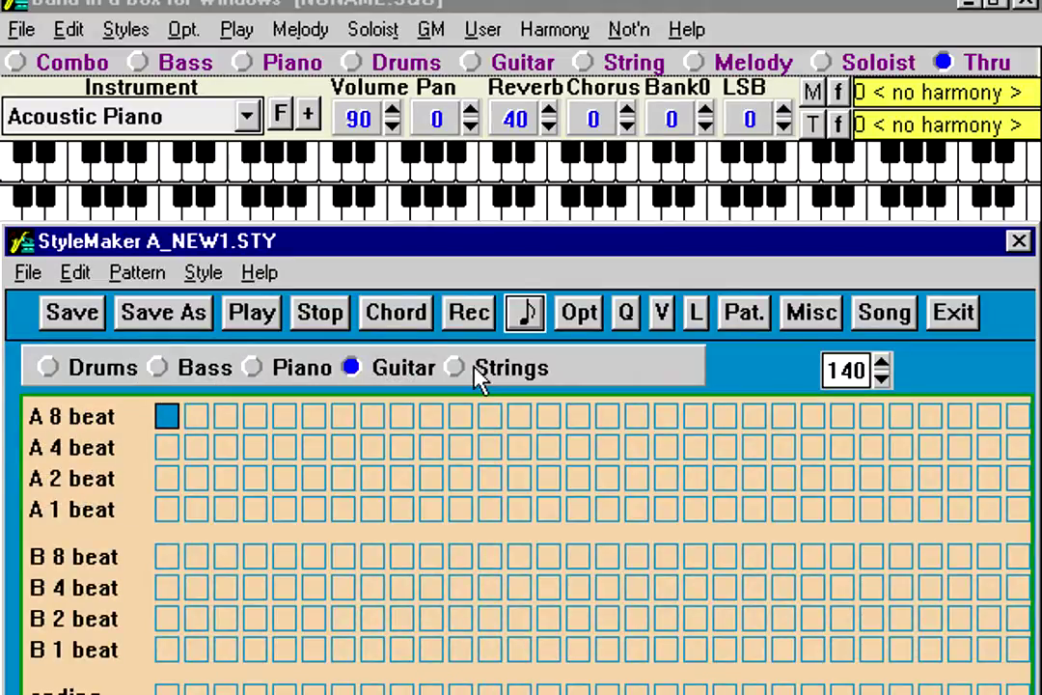
{"action": "left_click", "coordinate": [455, 371]}
{"action": "left_click", "coordinate": [102, 372]}
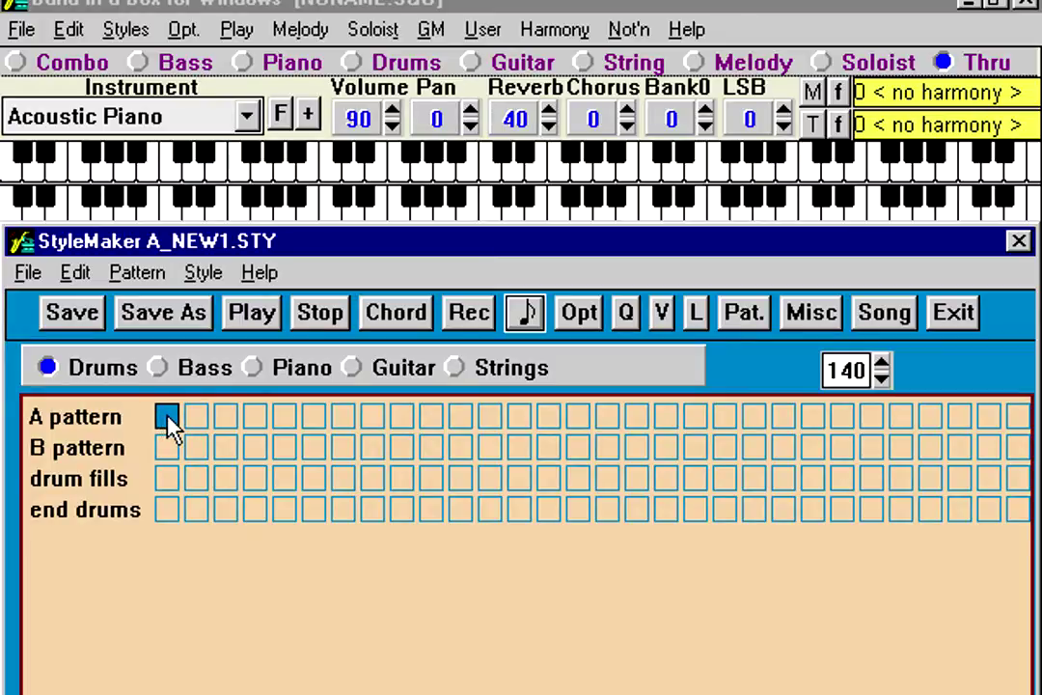
Step: Open the first A drum pattern with a timebase of 16 and enter a bass drum hit of 70 on beat 1
{"action": "left_click", "coordinate": [467, 324]}
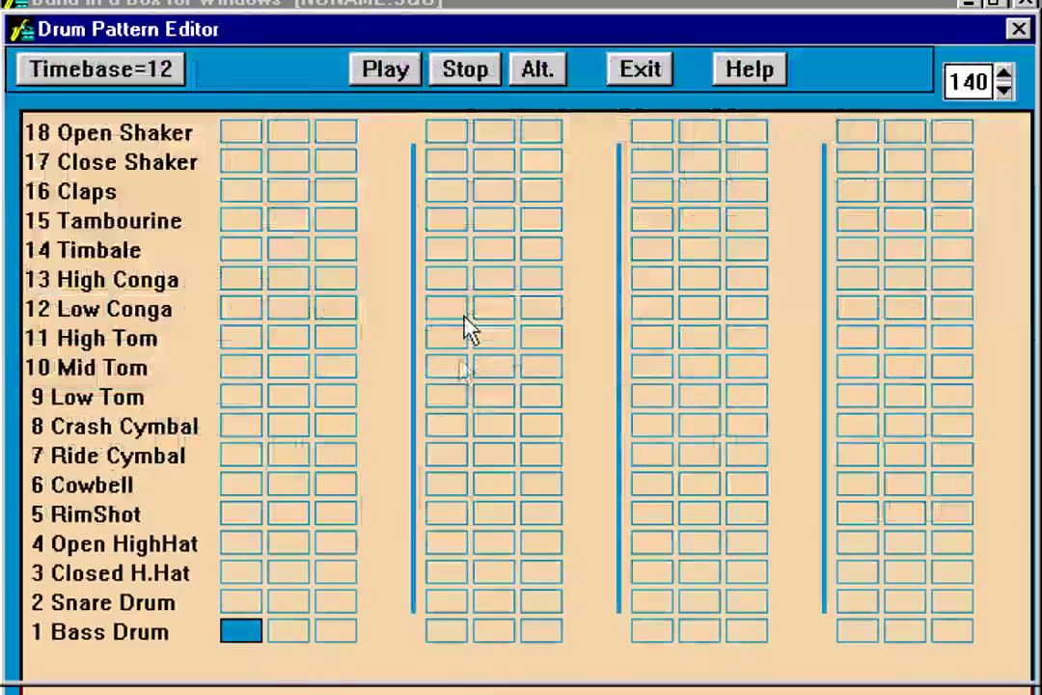
{"action": "left_click", "coordinate": [157, 76]}
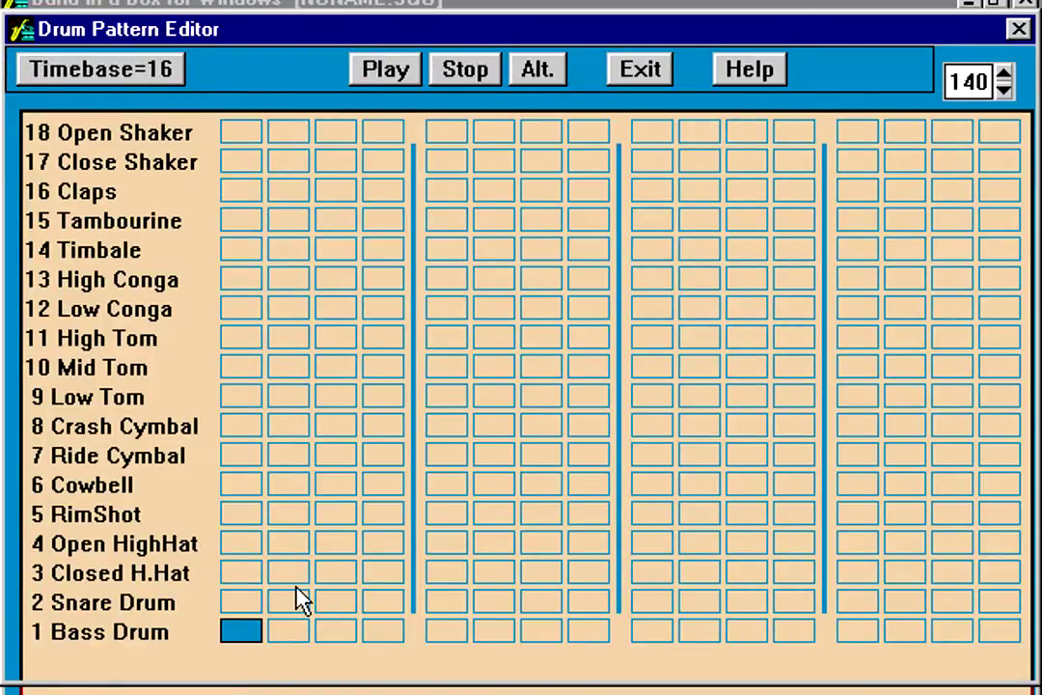
{"action": "type", "text": "40"}
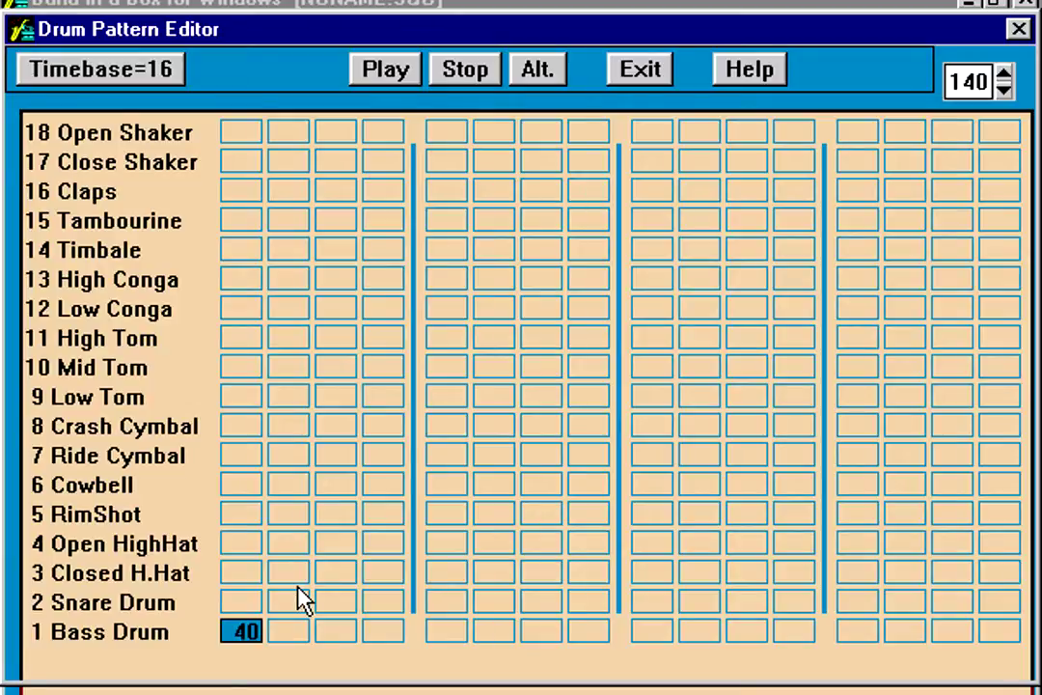
{"action": "type", "text": "60"}
{"action": "key", "text": "Up"}
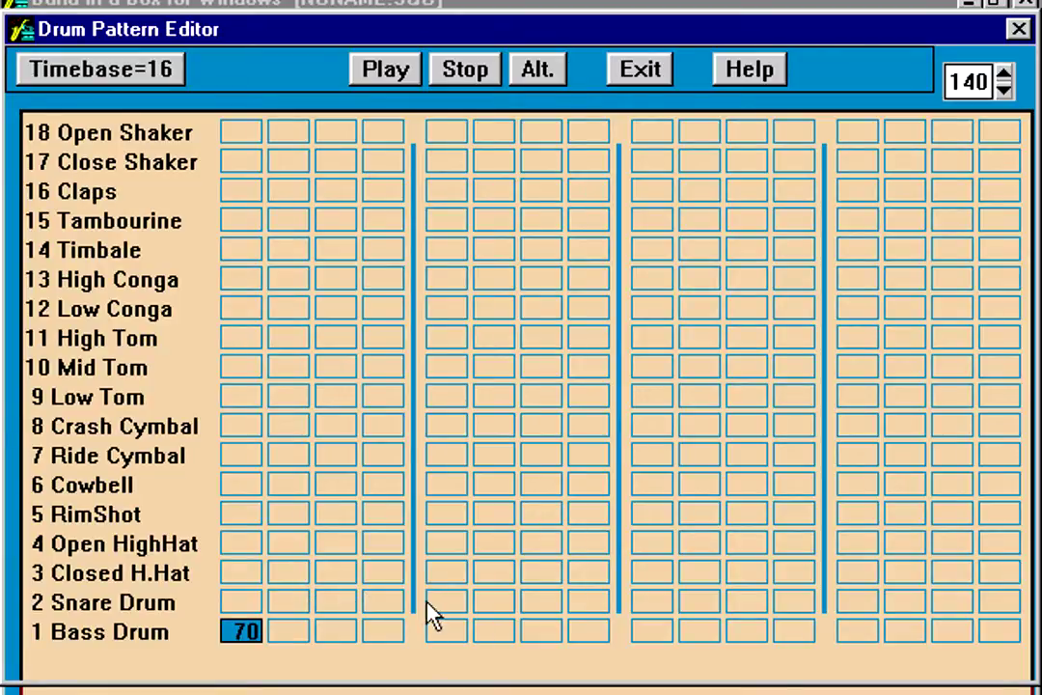
Step: Add snare hits of 80 on beat 2 and 90 on beat 4, plus bass drum hits of 80 on beat 3 and midway through beat 2
{"action": "left_click", "coordinate": [448, 607]}
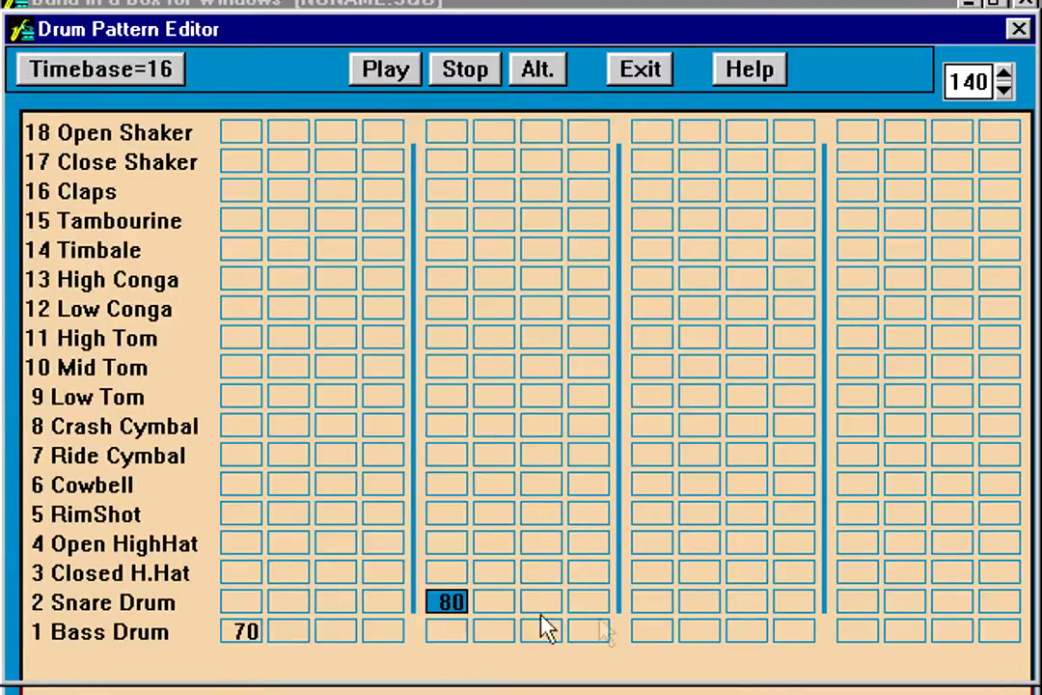
{"action": "left_click", "coordinate": [649, 633]}
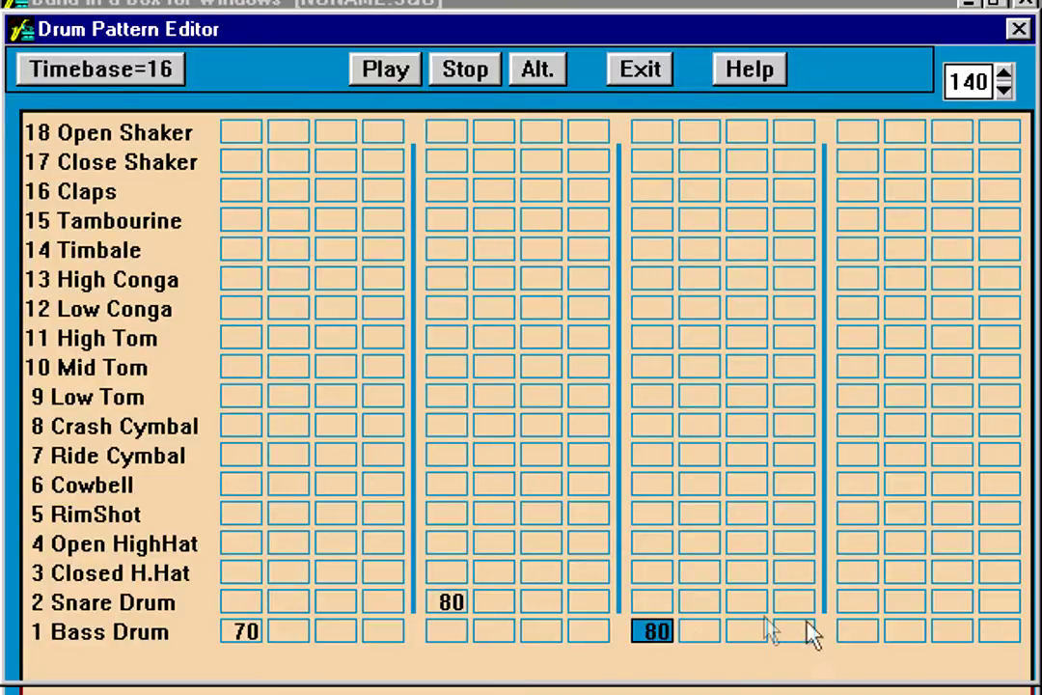
{"action": "left_click", "coordinate": [544, 633]}
{"action": "left_click", "coordinate": [858, 604]}
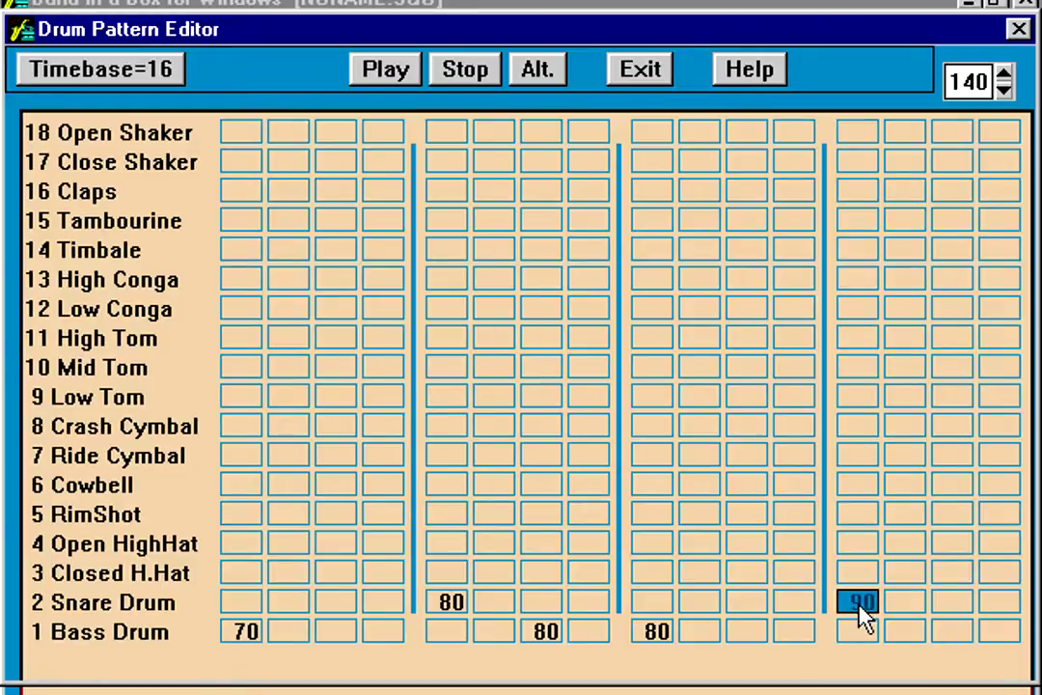
Step: Add closed hi-hat eighth notes across the bar: 90 on each beat, 70 on the first three offbeats and 90 on the last
{"action": "left_click", "coordinate": [249, 580]}
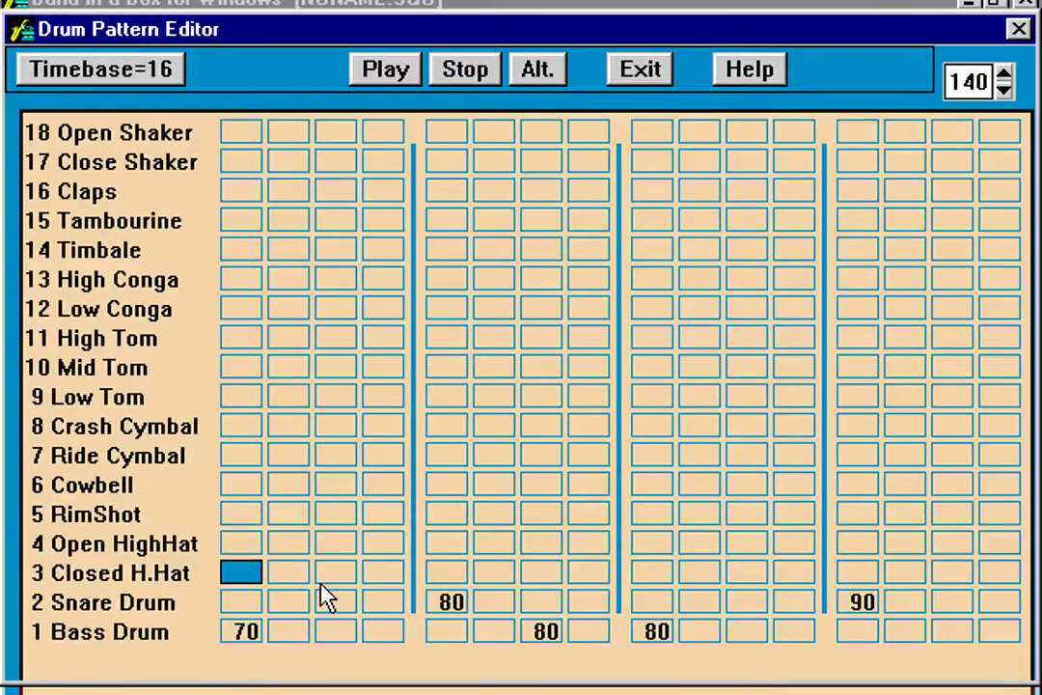
{"action": "left_click", "coordinate": [339, 582]}
{"action": "left_click", "coordinate": [447, 577]}
{"action": "left_click", "coordinate": [540, 579]}
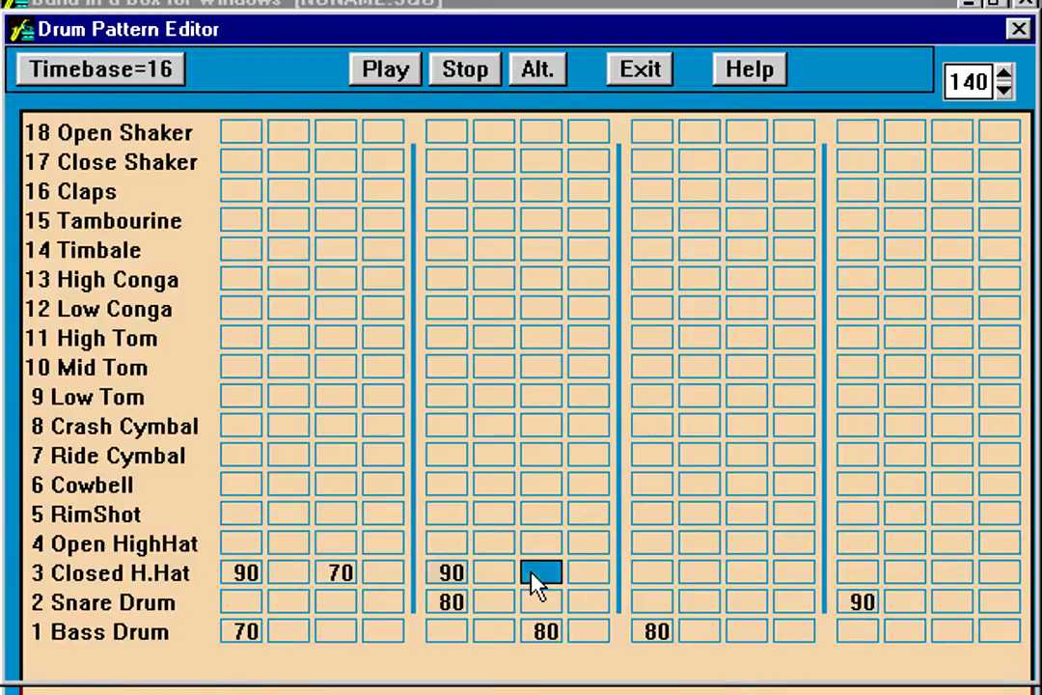
{"action": "left_click", "coordinate": [653, 575]}
{"action": "left_click", "coordinate": [740, 577]}
{"action": "left_click", "coordinate": [865, 577]}
{"action": "left_click", "coordinate": [955, 576]}
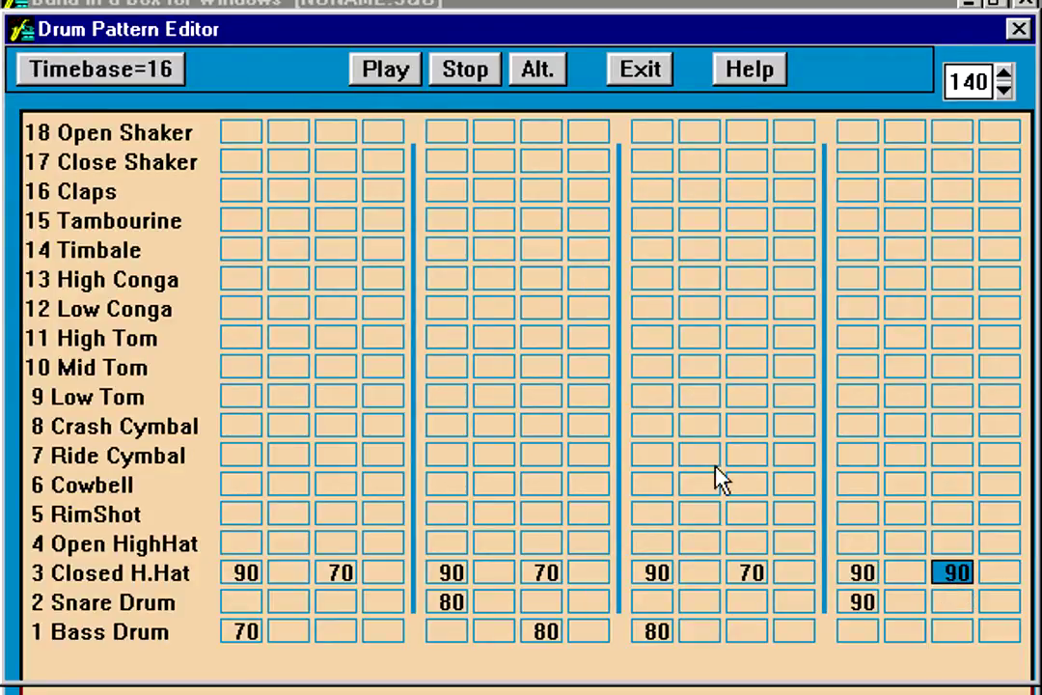
Step: Give the last closed hi-hat hit an alternate note: play percentage 30, note number 4 and velocity 90
{"action": "left_click", "coordinate": [552, 72]}
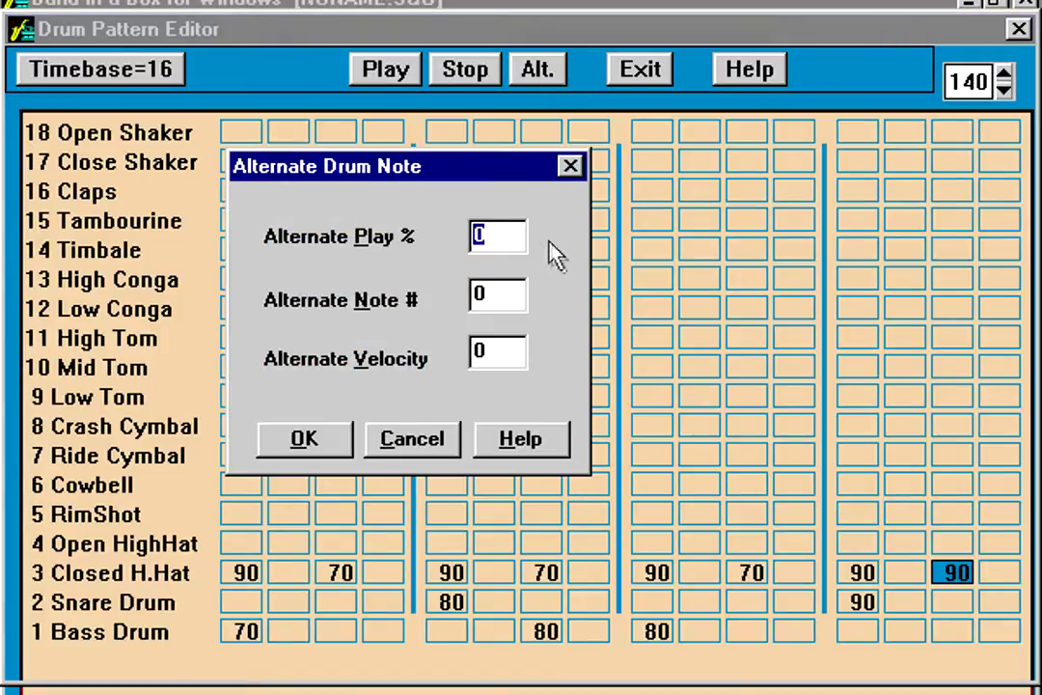
{"action": "type", "text": "30"}
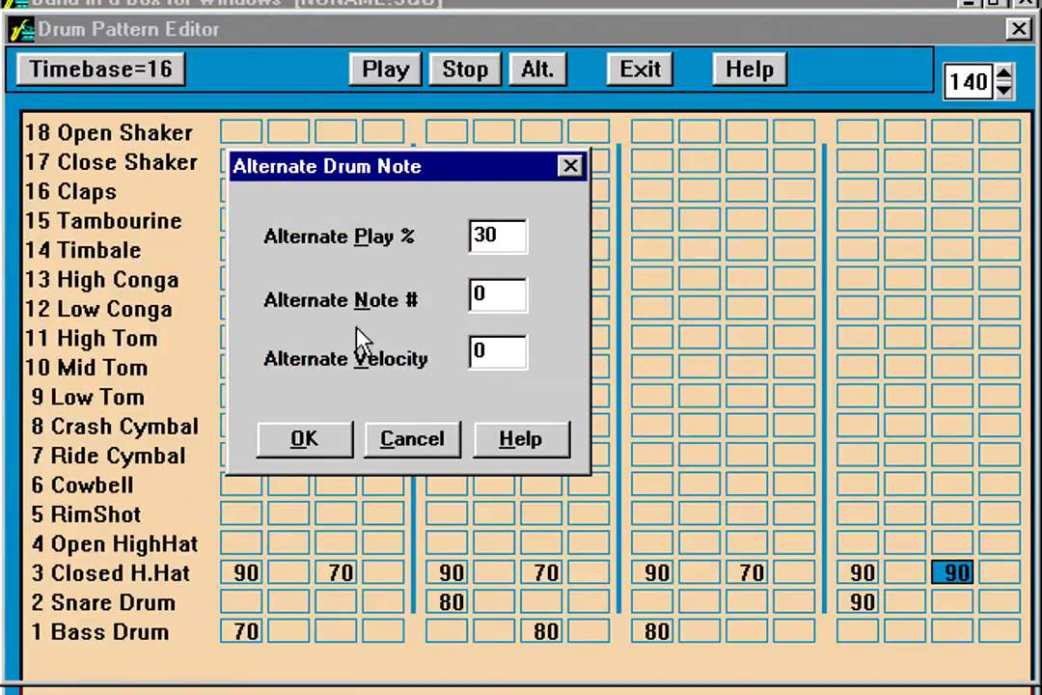
{"action": "key", "text": "Tab"}
{"action": "type", "text": "4"}
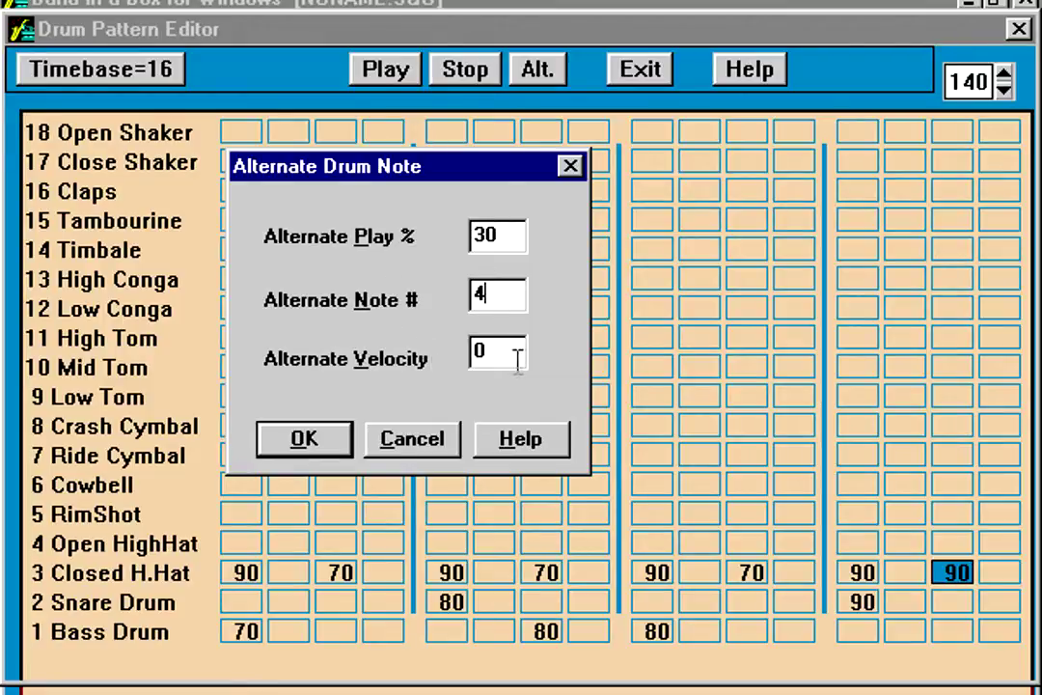
{"action": "key", "text": "Tab"}
{"action": "type", "text": "1"}
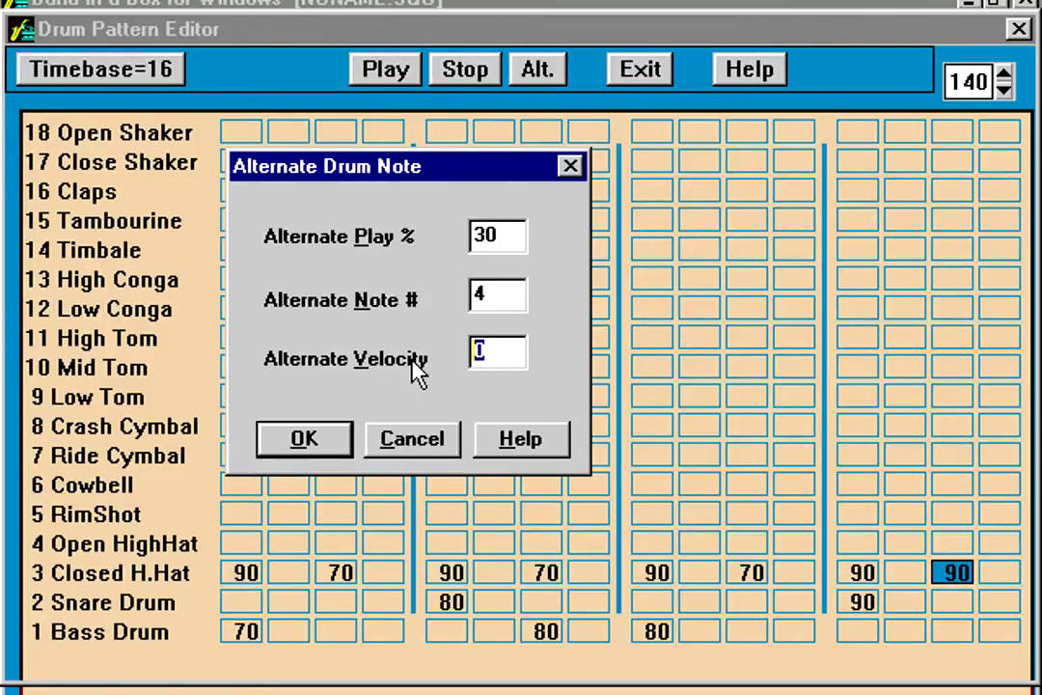
{"action": "type", "text": "00"}
{"action": "left_click", "coordinate": [323, 440]}
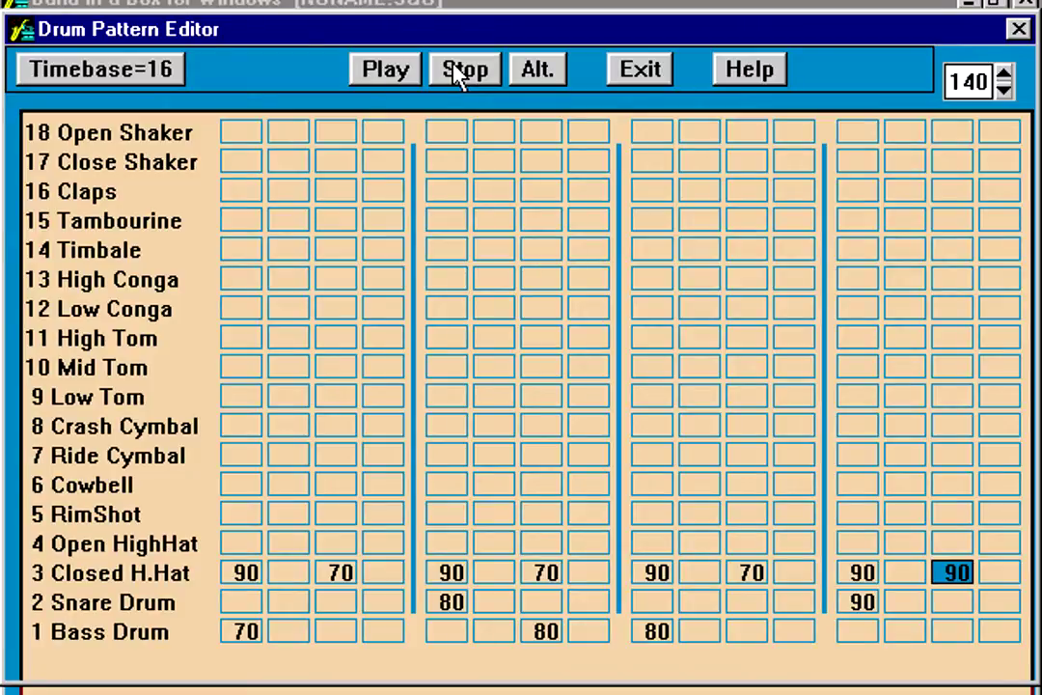
Step: Stop the pattern playback and leave the drum editor, accepting a relative weight of 5 and playback bar mask *0
{"action": "left_click", "coordinate": [459, 72]}
{"action": "left_click", "coordinate": [622, 78]}
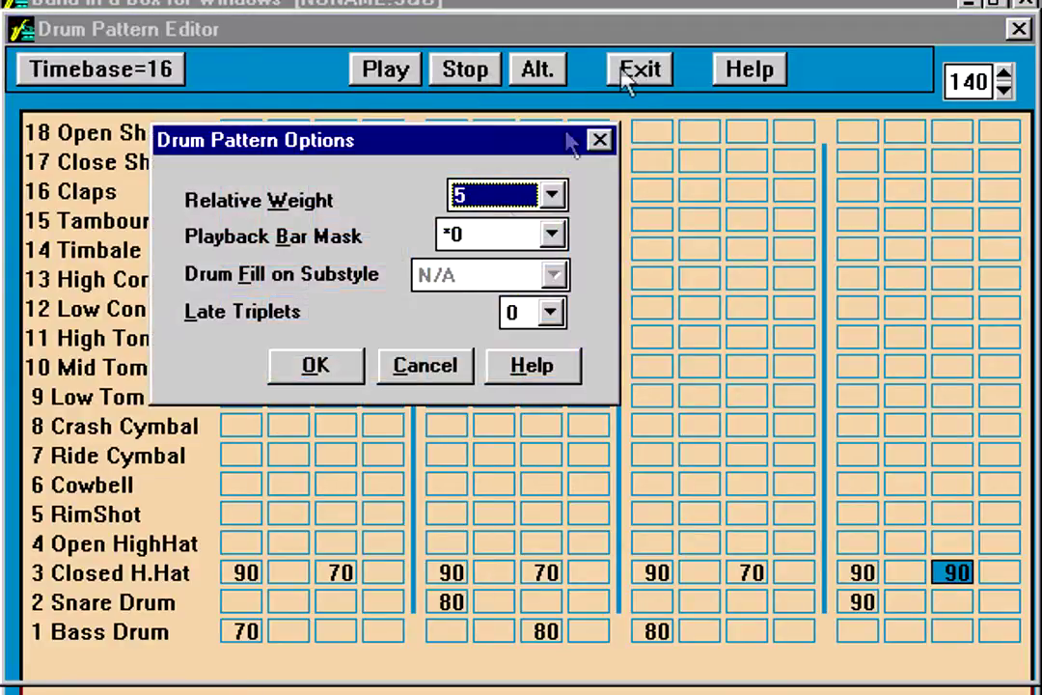
{"action": "left_click", "coordinate": [340, 365]}
Step: Copy the first A drum pattern and paste it into the first B pattern cell
{"action": "left_click", "coordinate": [174, 449]}
{"action": "left_click", "coordinate": [196, 449]}
{"action": "left_click", "coordinate": [165, 417]}
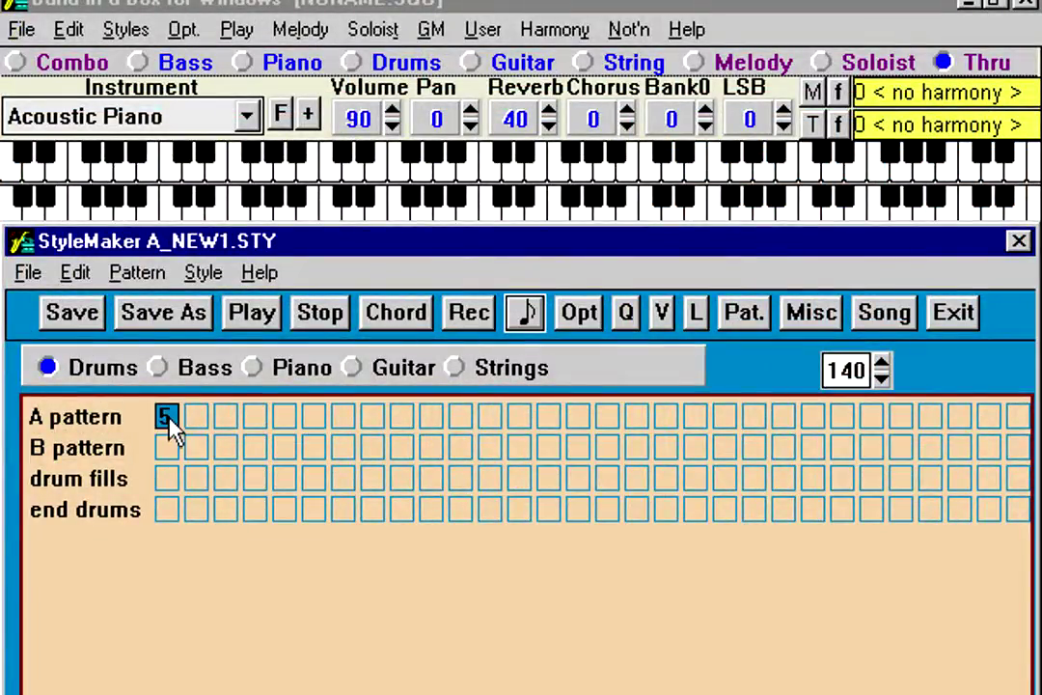
{"action": "left_click", "coordinate": [75, 273]}
{"action": "left_click", "coordinate": [96, 334]}
{"action": "left_click", "coordinate": [165, 448]}
{"action": "left_click", "coordinate": [76, 273]}
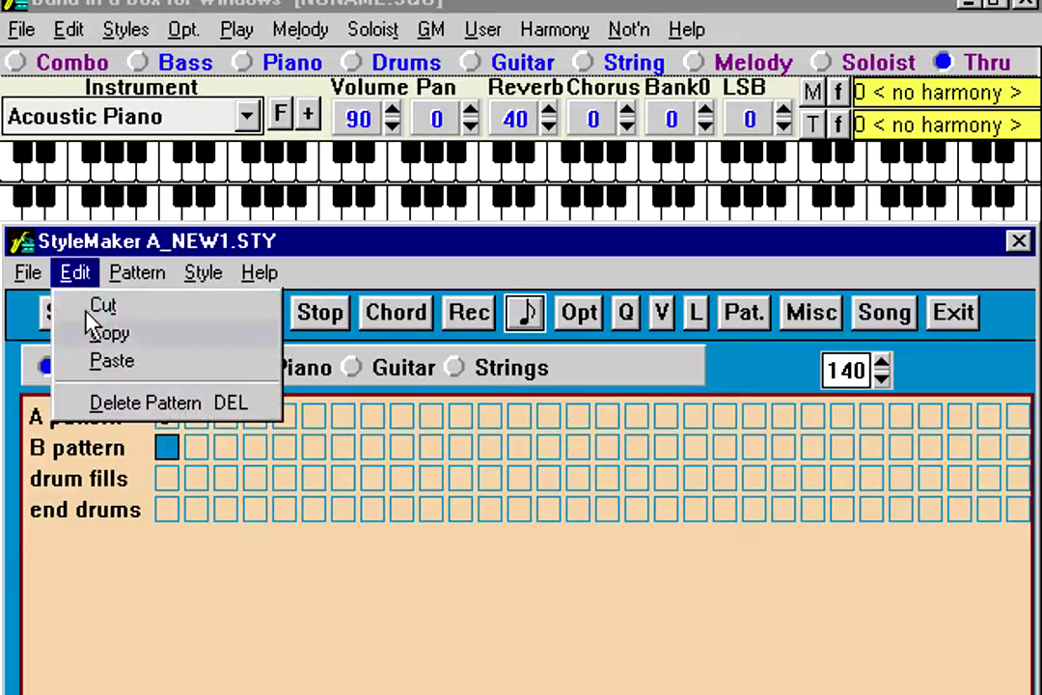
{"action": "left_click", "coordinate": [111, 361]}
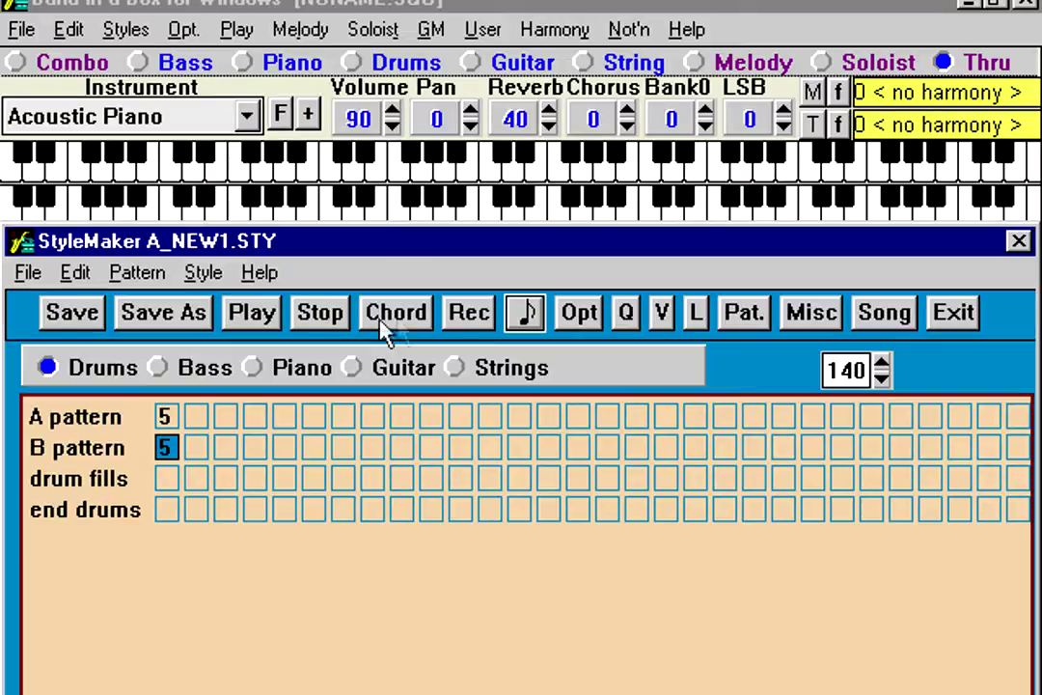
Step: Open the first B drum pattern for editing and delete all of its closed hi-hat hits
{"action": "left_click", "coordinate": [467, 321]}
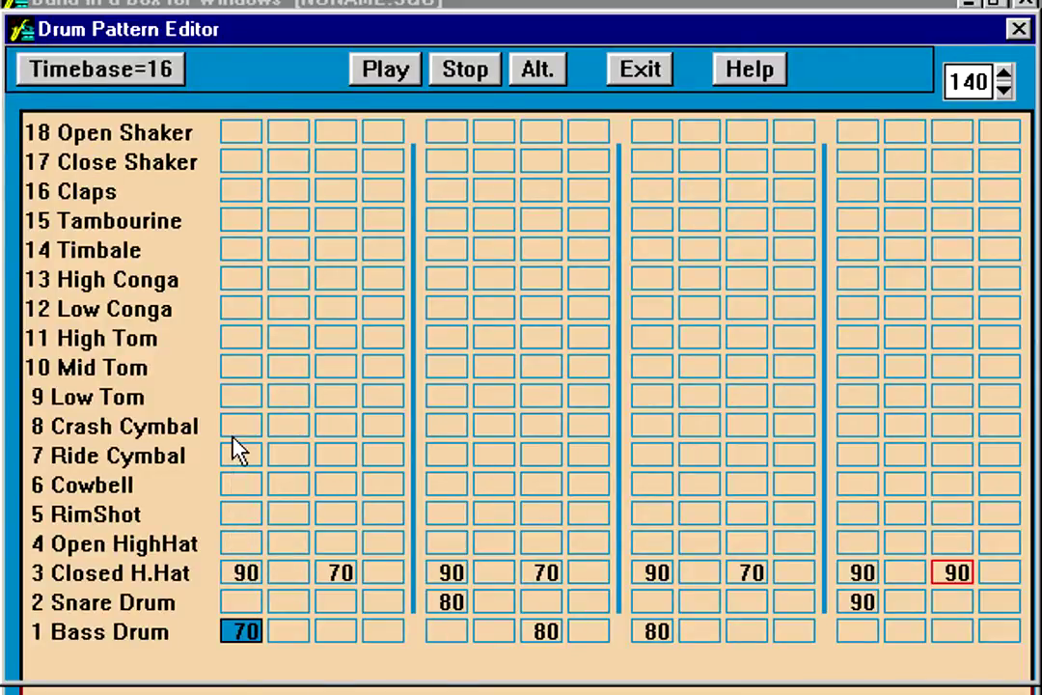
{"action": "left_click", "coordinate": [256, 580]}
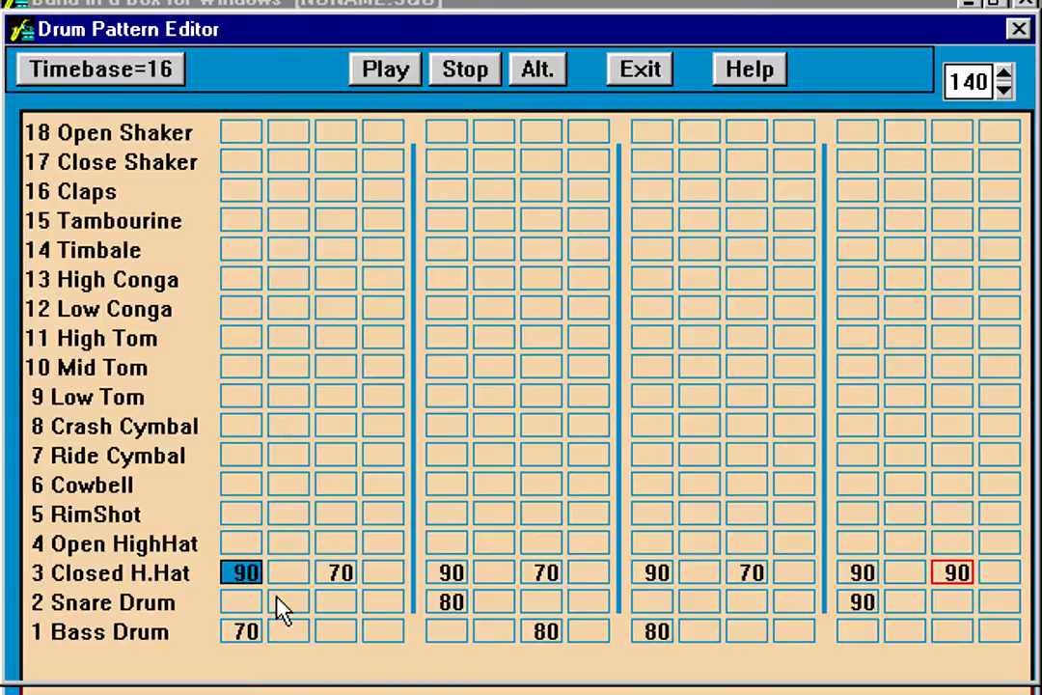
{"action": "key", "text": "Delete"}
{"action": "key", "text": "Delete"}
{"action": "key", "text": "Delete"}
{"action": "key", "text": "Delete"}
{"action": "key", "text": "Delete"}
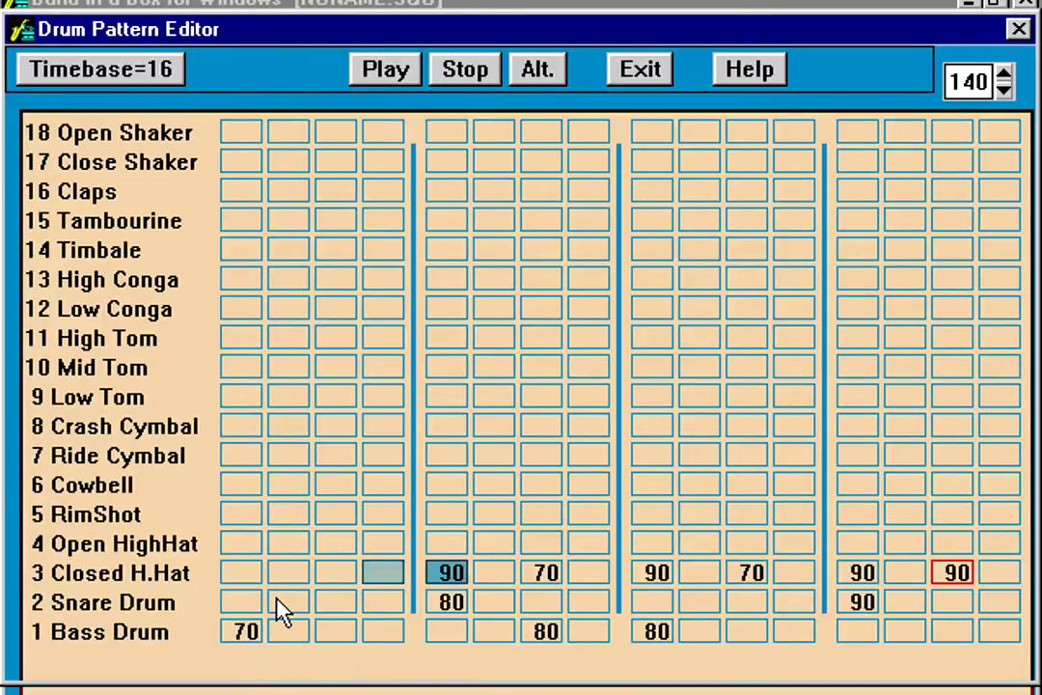
{"action": "key", "text": "Delete"}
{"action": "key", "text": "Delete"}
{"action": "key", "text": "Delete"}
{"action": "key", "text": "Delete"}
{"action": "key", "text": "Right"}
{"action": "key", "text": "Left"}
{"action": "key", "text": "Delete"}
{"action": "key", "text": "Right"}
{"action": "key", "text": "Right"}
{"action": "key", "text": "Delete"}
{"action": "key", "text": "Right"}
{"action": "key", "text": "Right"}
{"action": "key", "text": "Delete"}
{"action": "key", "text": "Right"}
{"action": "key", "text": "Right"}
{"action": "key", "text": "Delete"}
Step: Clear the alternate note on the last closed hi-hat offbeat by setting its play percentage, note number and velocity to 0
{"action": "key", "text": "a"}
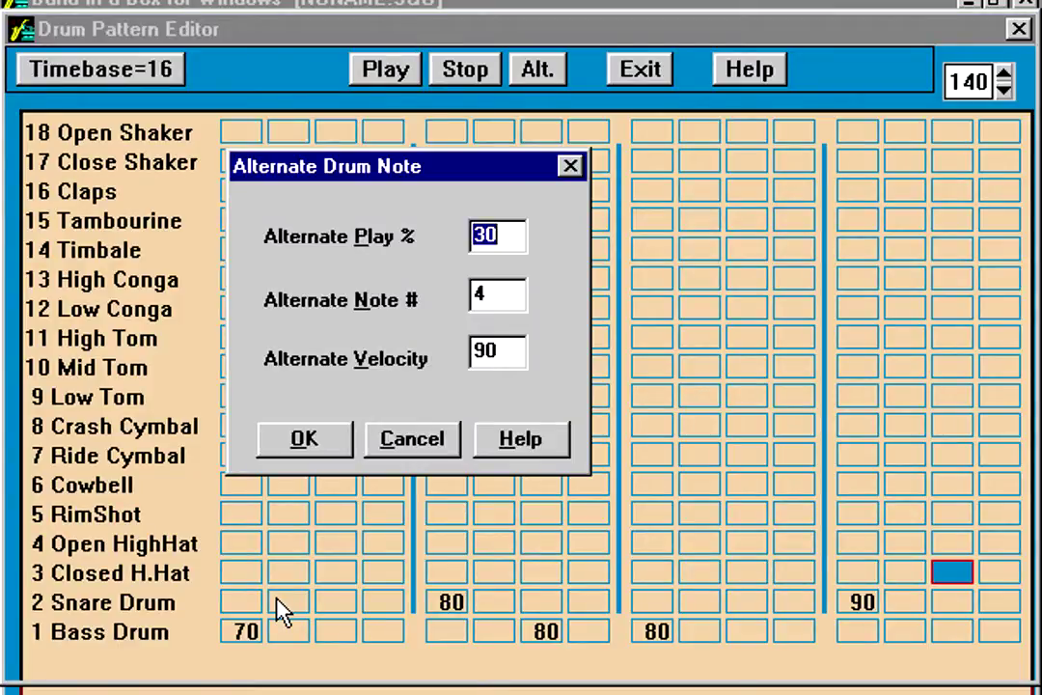
{"action": "type", "text": "0"}
{"action": "key", "text": "Tab"}
{"action": "type", "text": "0"}
{"action": "key", "text": "Tab"}
{"action": "type", "text": "0"}
{"action": "key", "text": "Return"}
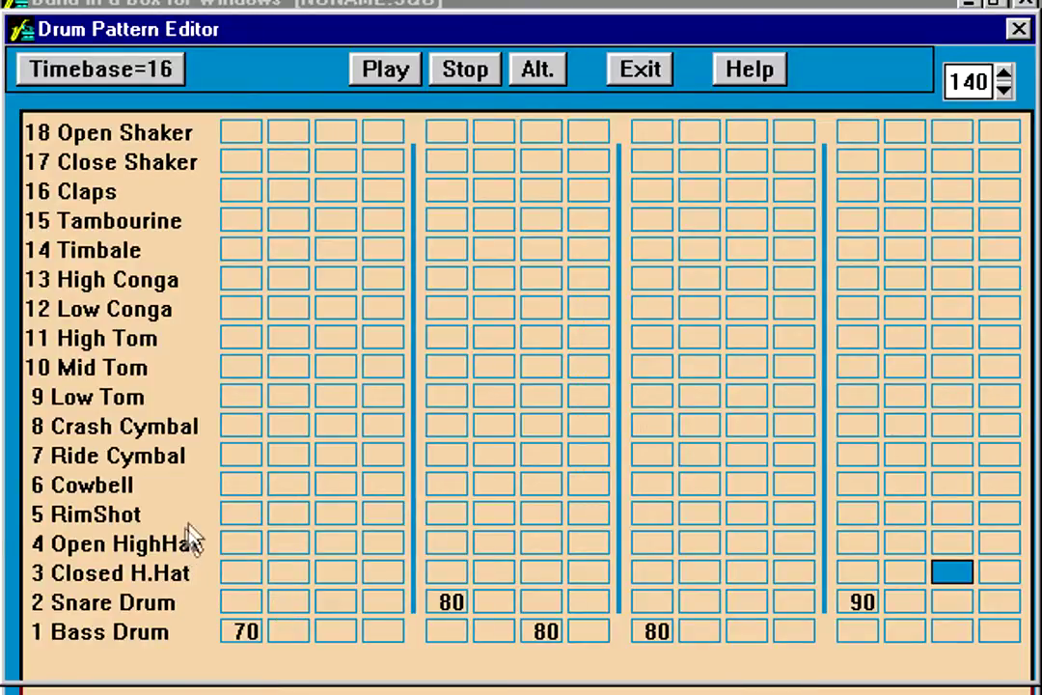
Step: Enter Ride Cymbal hits on every eighth note of the B drum pattern, alternating velocities 90 and 70
{"action": "left_click", "coordinate": [238, 460]}
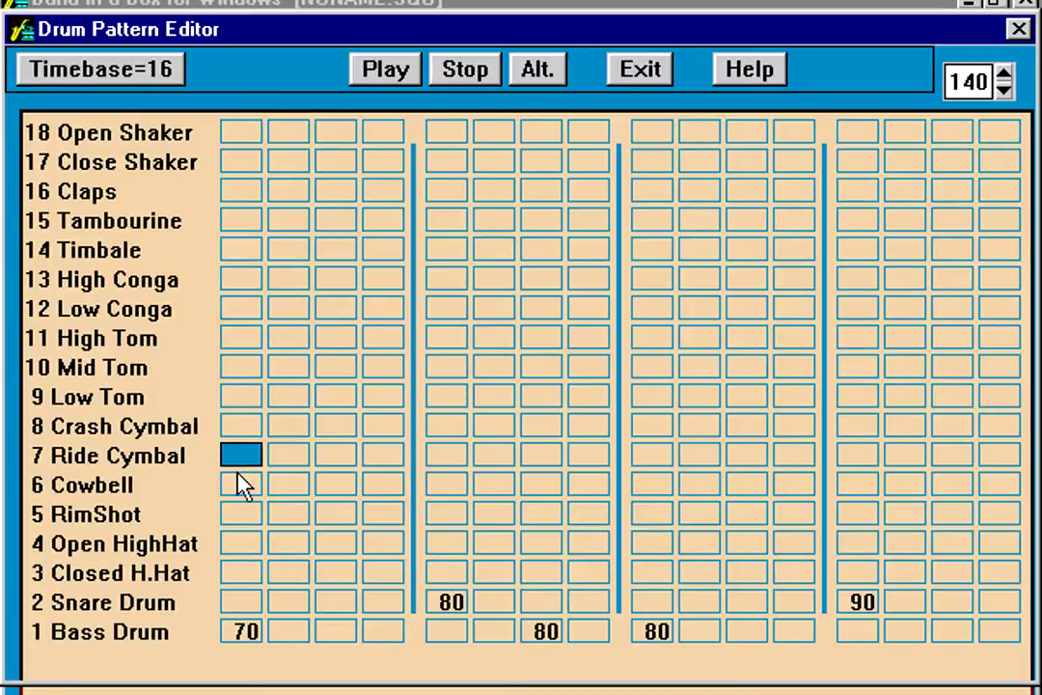
{"action": "key", "text": "Right"}
{"action": "key", "text": "Right"}
{"action": "type", "text": "70"}
{"action": "key", "text": "Right"}
{"action": "key", "text": "Right"}
{"action": "type", "text": "90"}
{"action": "key", "text": "Right"}
{"action": "key", "text": "Right"}
{"action": "type", "text": "70"}
{"action": "key", "text": "Right"}
{"action": "key", "text": "Right"}
{"action": "type", "text": "90"}
{"action": "key", "text": "Right"}
{"action": "key", "text": "Right"}
{"action": "type", "text": "70"}
{"action": "key", "text": "Right"}
{"action": "key", "text": "Right"}
{"action": "type", "text": "90"}
{"action": "key", "text": "Right"}
{"action": "key", "text": "Right"}
{"action": "type", "text": "70"}
Step: Accept the B drum pattern's options with relative weight 5, then play the style and stop playback
{"action": "key", "text": "Up"}
{"action": "key", "text": "Up"}
{"action": "key", "text": "o"}
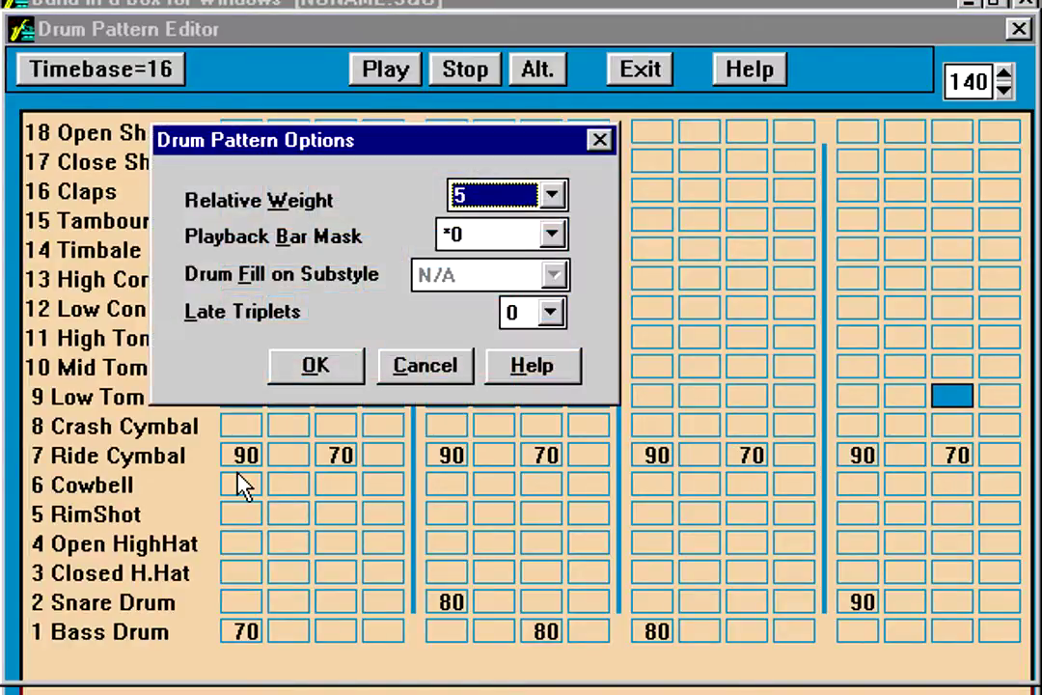
{"action": "key", "text": "Return"}
{"action": "key", "text": "Escape"}
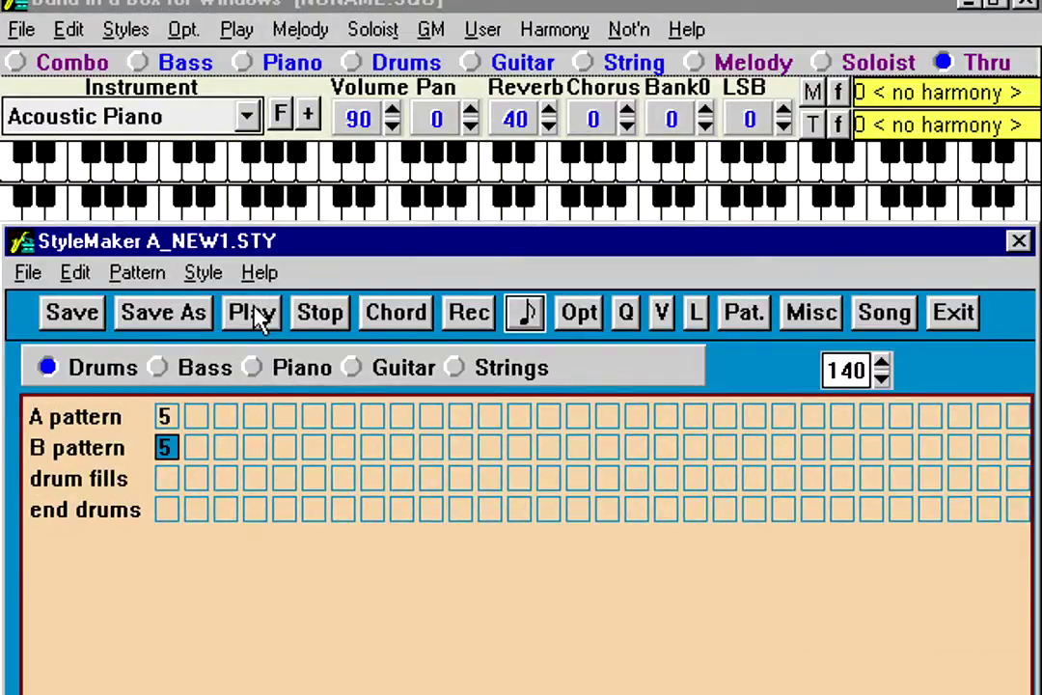
{"action": "left_click", "coordinate": [331, 325]}
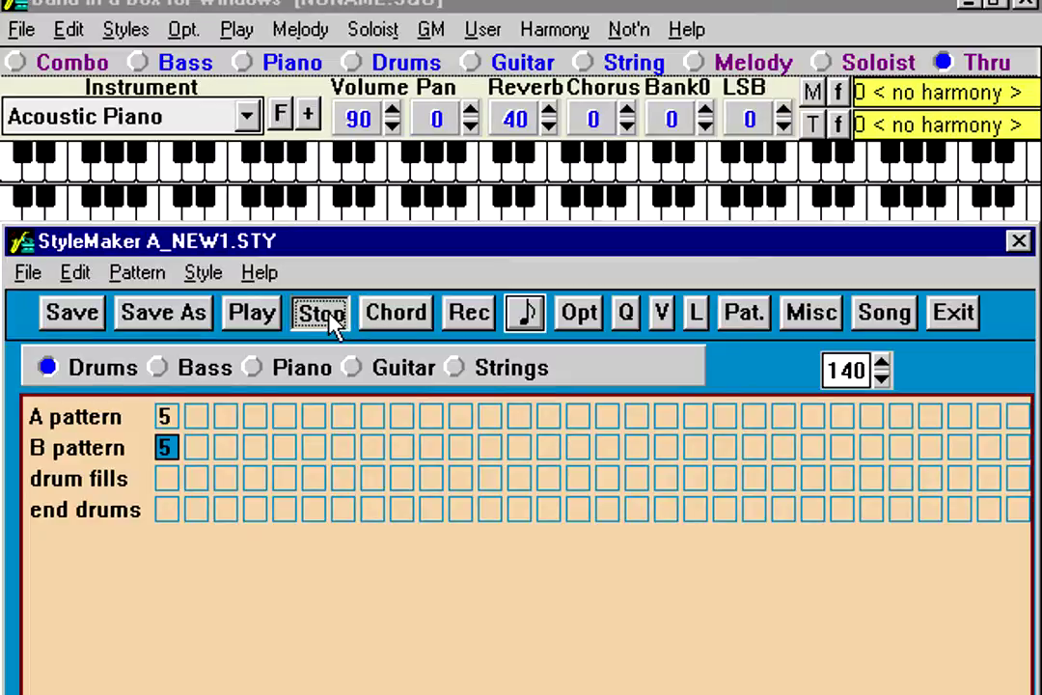
Step: Copy the A drum pattern into the first drum fills cell and open the copy for editing
{"action": "left_click", "coordinate": [199, 273]}
{"action": "left_click", "coordinate": [302, 395]}
{"action": "left_click", "coordinate": [166, 417]}
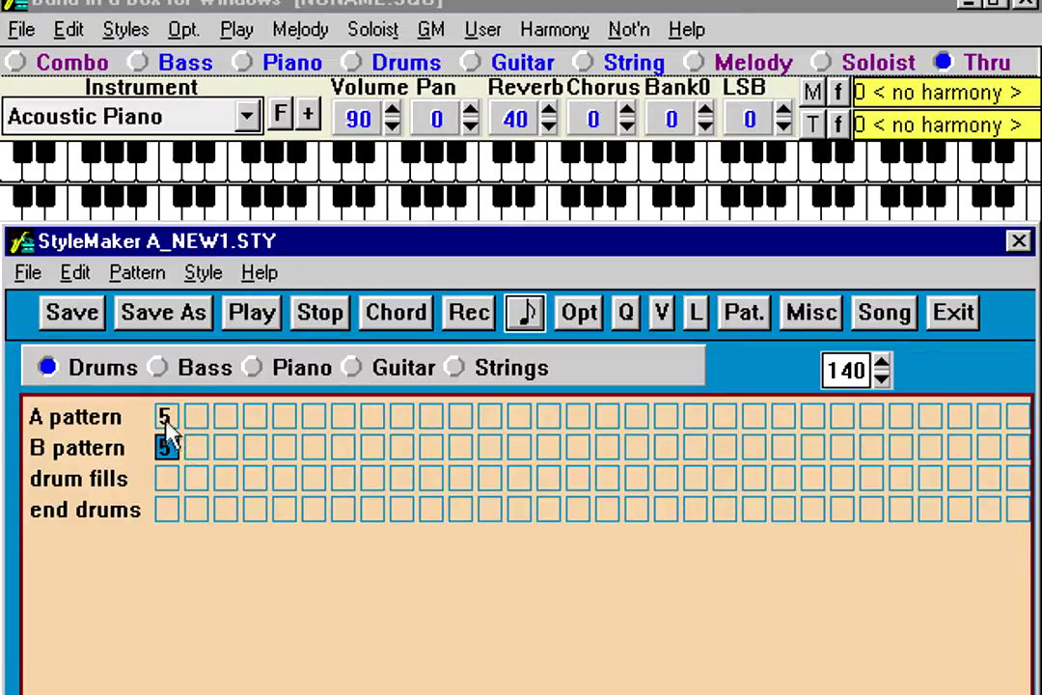
{"action": "left_click", "coordinate": [76, 274]}
{"action": "left_click", "coordinate": [106, 330]}
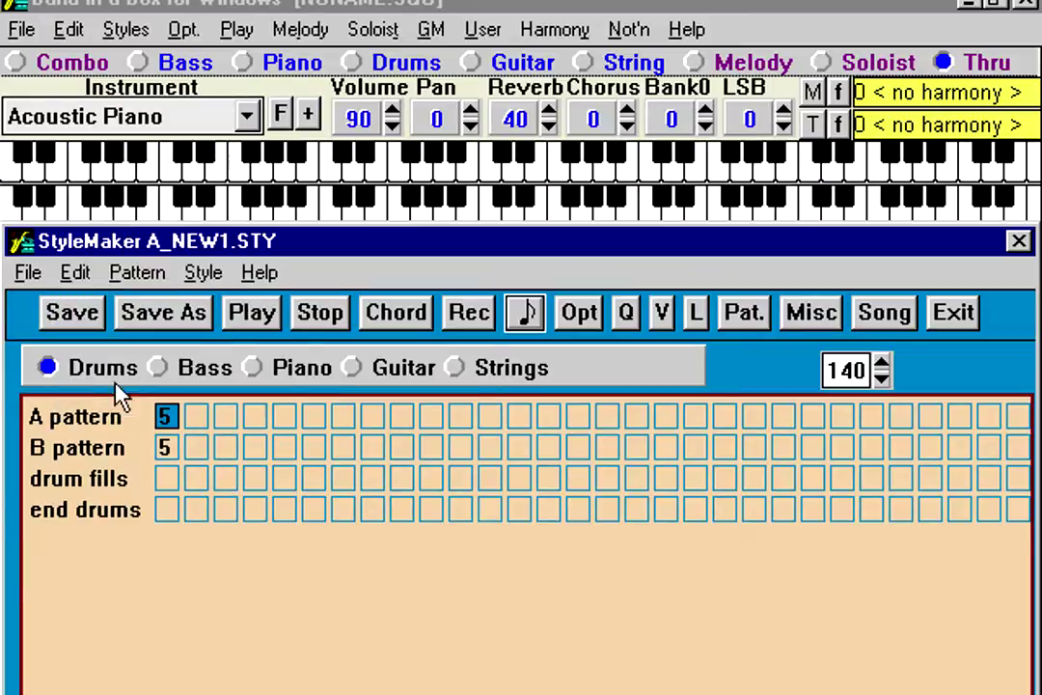
{"action": "left_click", "coordinate": [166, 479]}
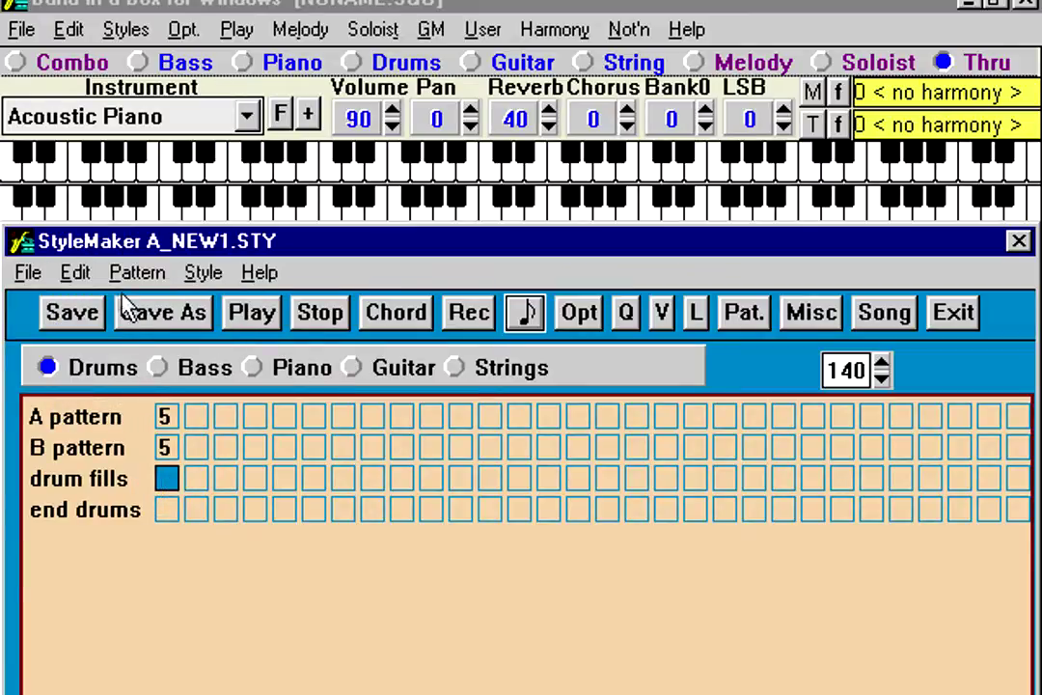
{"action": "left_click", "coordinate": [75, 272]}
{"action": "left_click", "coordinate": [106, 361]}
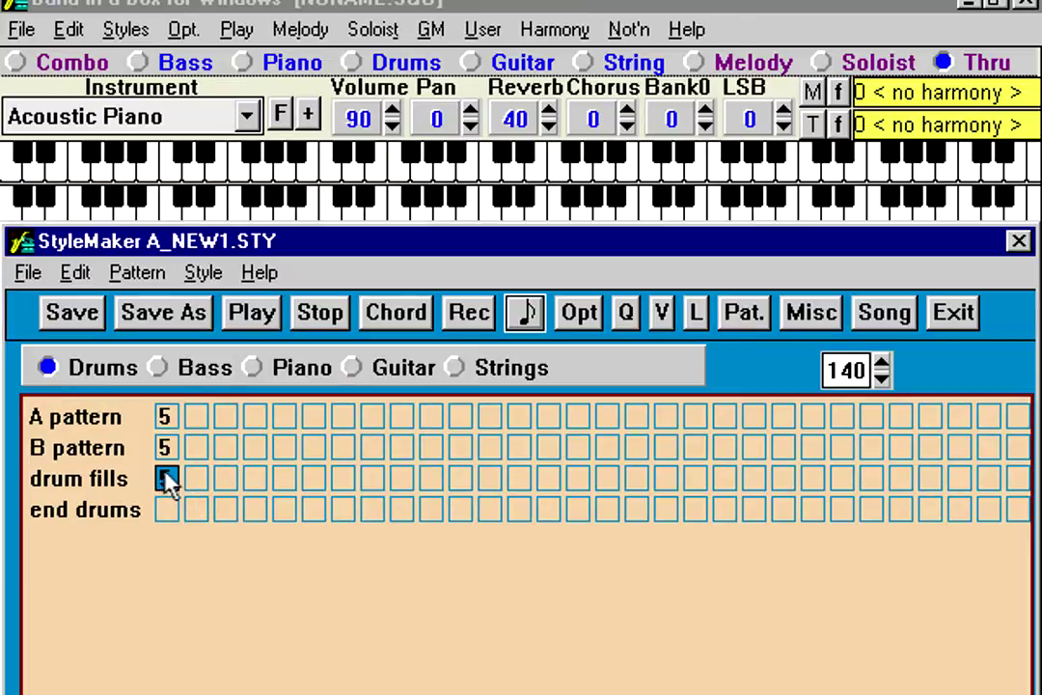
{"action": "double_click", "coordinate": [169, 480]}
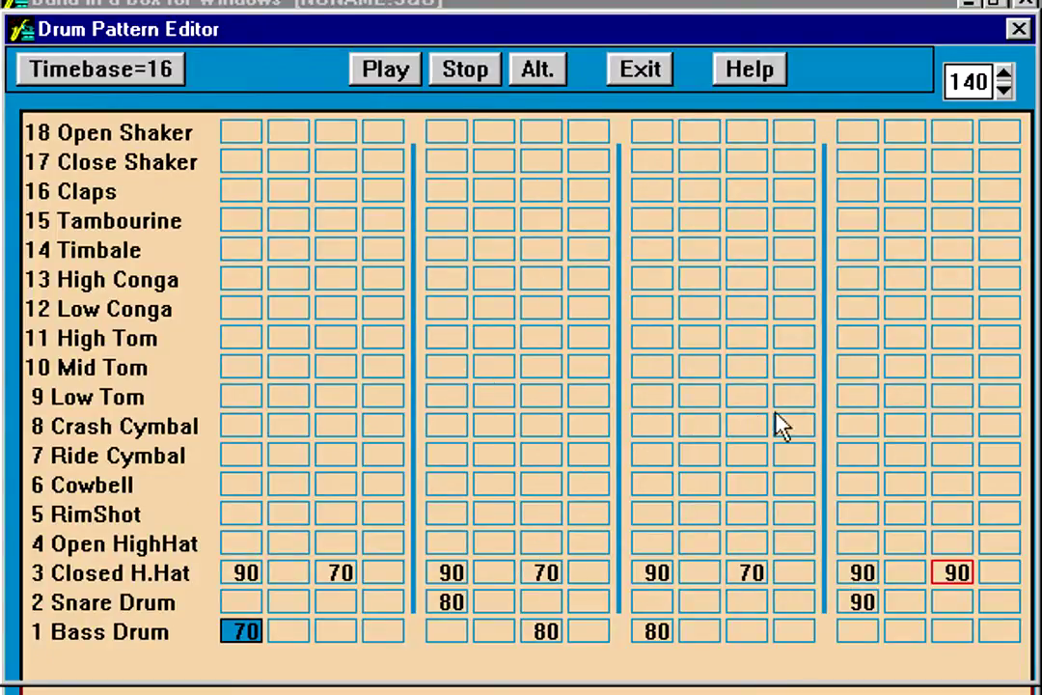
Step: Try Low Tom hits on beats three and four of the fill, lowering the beat-three hit to 40 and deleting it
{"action": "left_click", "coordinate": [842, 397]}
{"action": "left_click", "coordinate": [658, 404]}
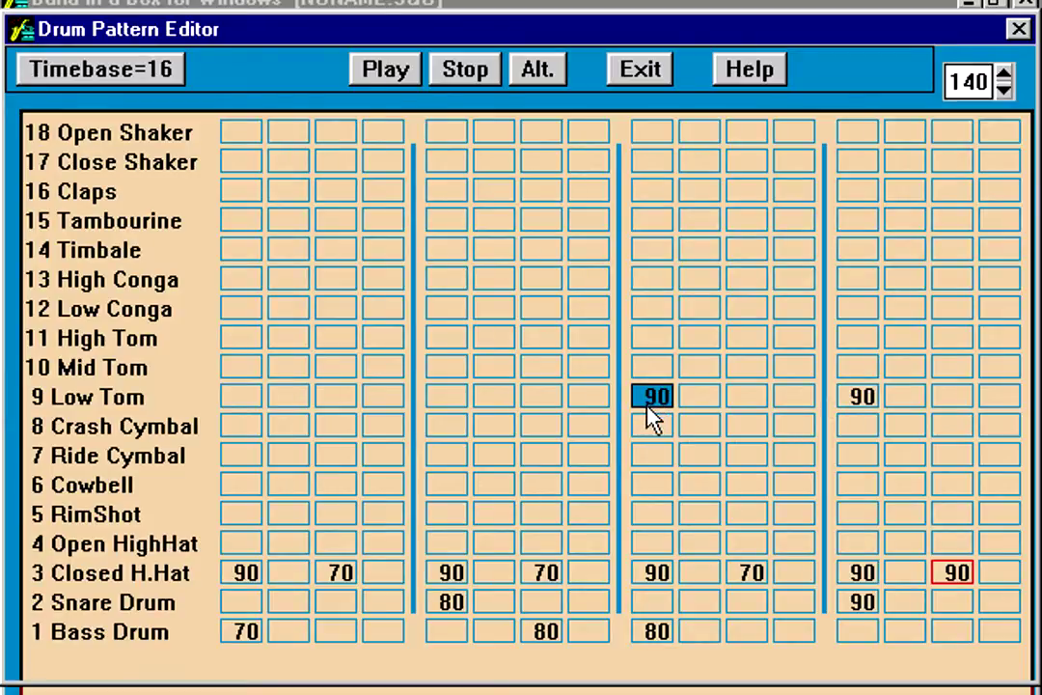
{"action": "type", "text": "40"}
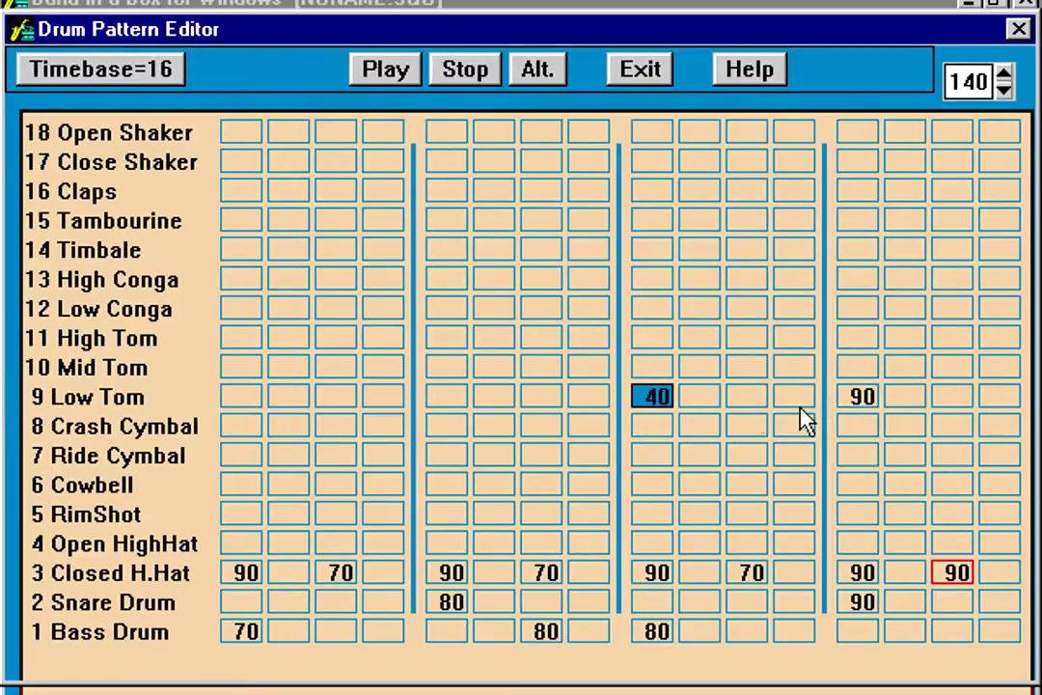
{"action": "key", "text": "Delete"}
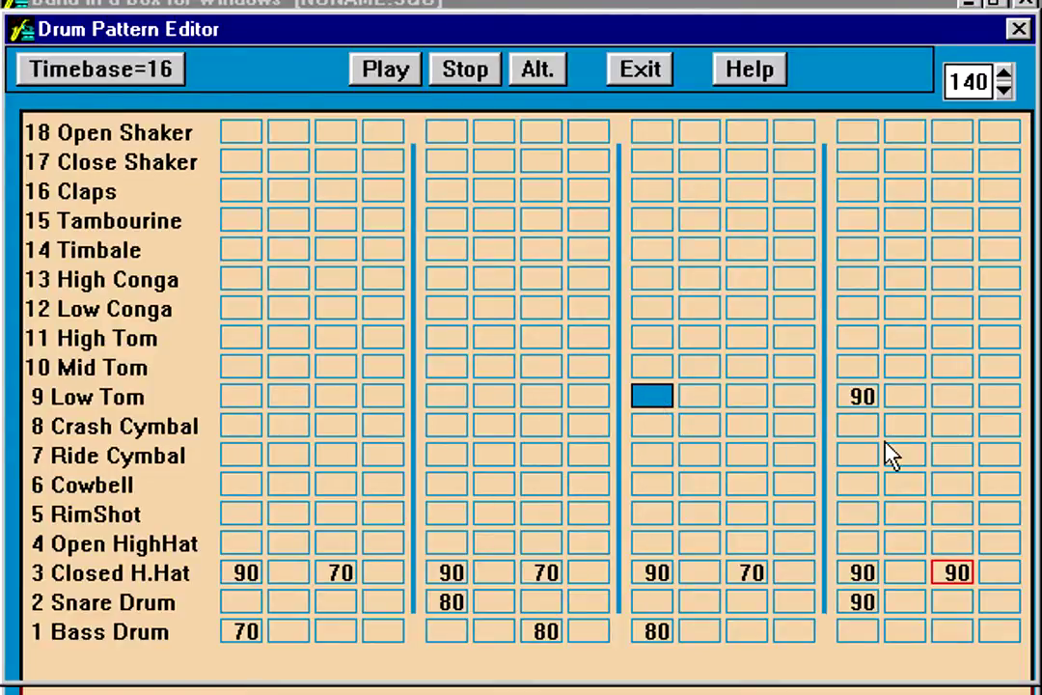
Step: Add Snare Drum hits of 50 and 70 on the offbeats of beats three and four, and delete the beat-four Low Tom hit
{"action": "left_click", "coordinate": [751, 604]}
{"action": "type", "text": "50"}
{"action": "left_click", "coordinate": [953, 602]}
{"action": "type", "text": "70"}
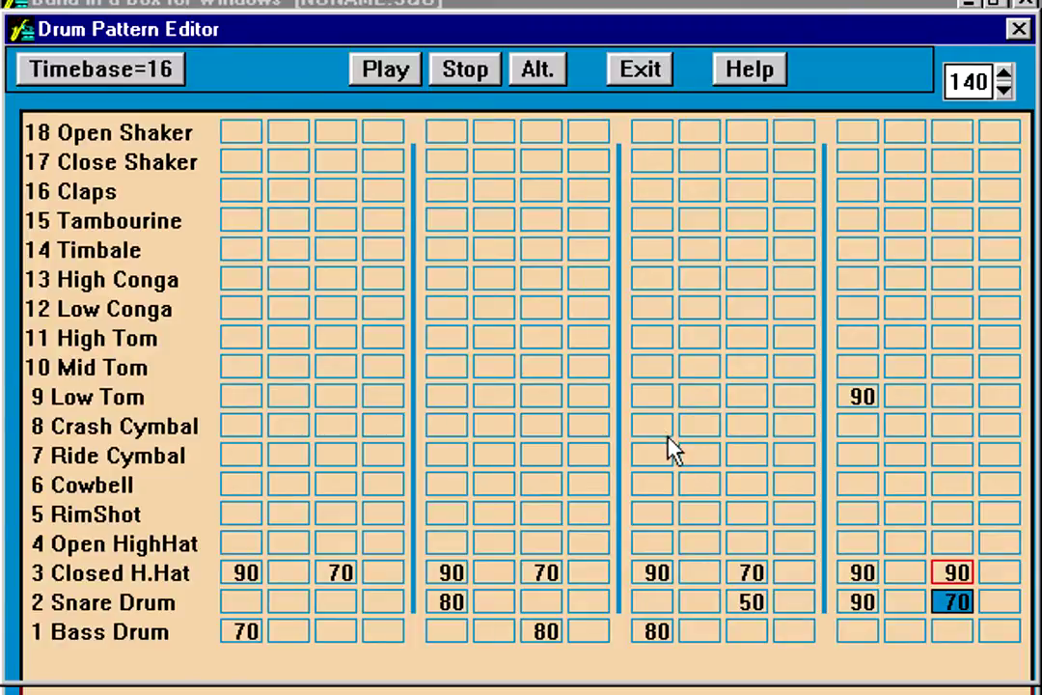
{"action": "left_click", "coordinate": [856, 410]}
{"action": "key", "text": "Delete"}
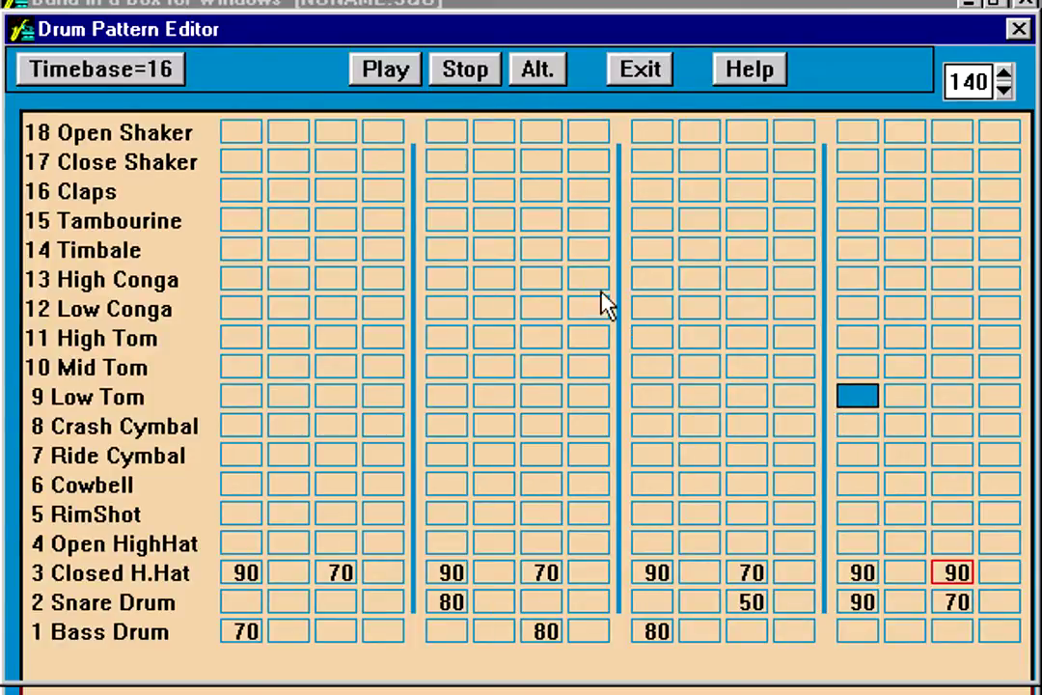
Step: Finish the first drum fill with its Drum Fill on Substyle option set to A substyle fill
{"action": "left_click", "coordinate": [634, 84]}
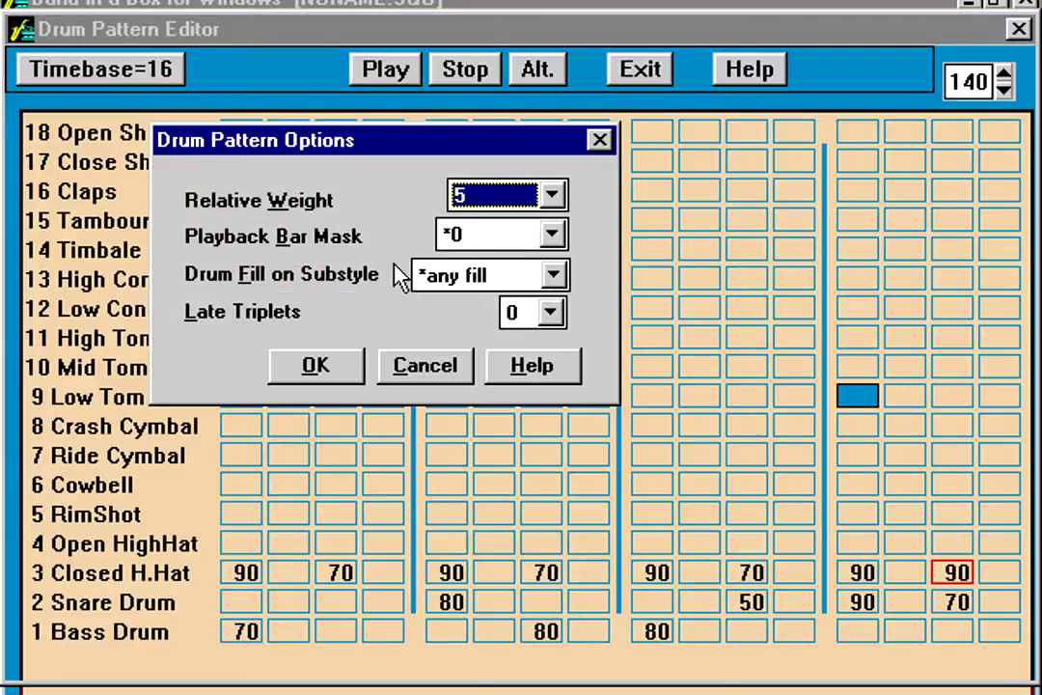
{"action": "left_click", "coordinate": [462, 281]}
{"action": "left_click", "coordinate": [464, 326]}
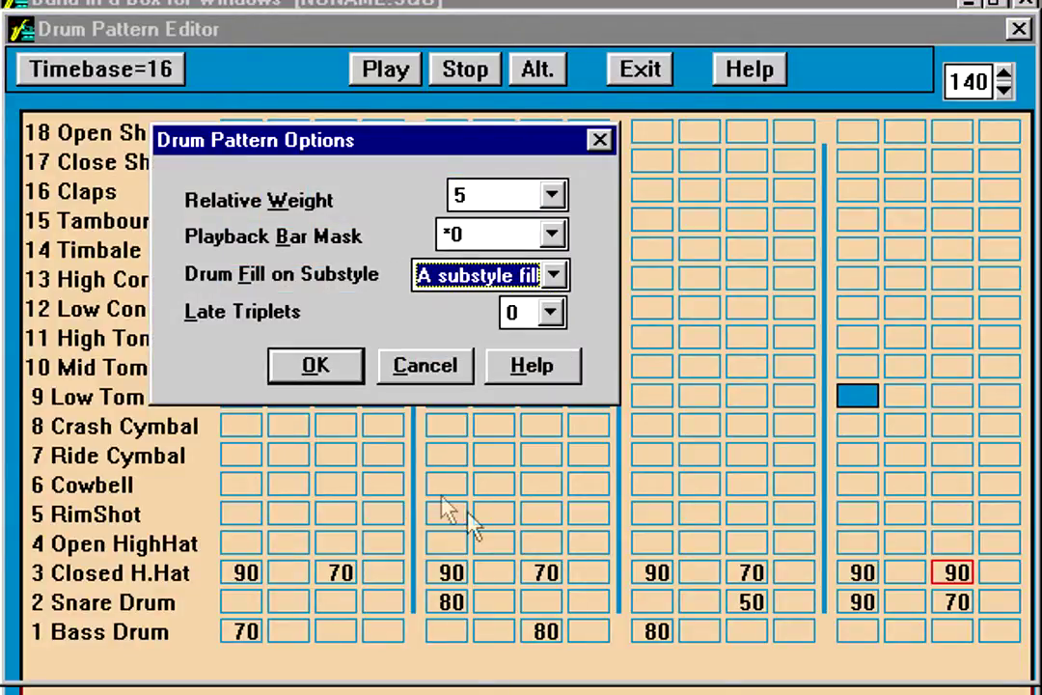
{"action": "left_click", "coordinate": [315, 372]}
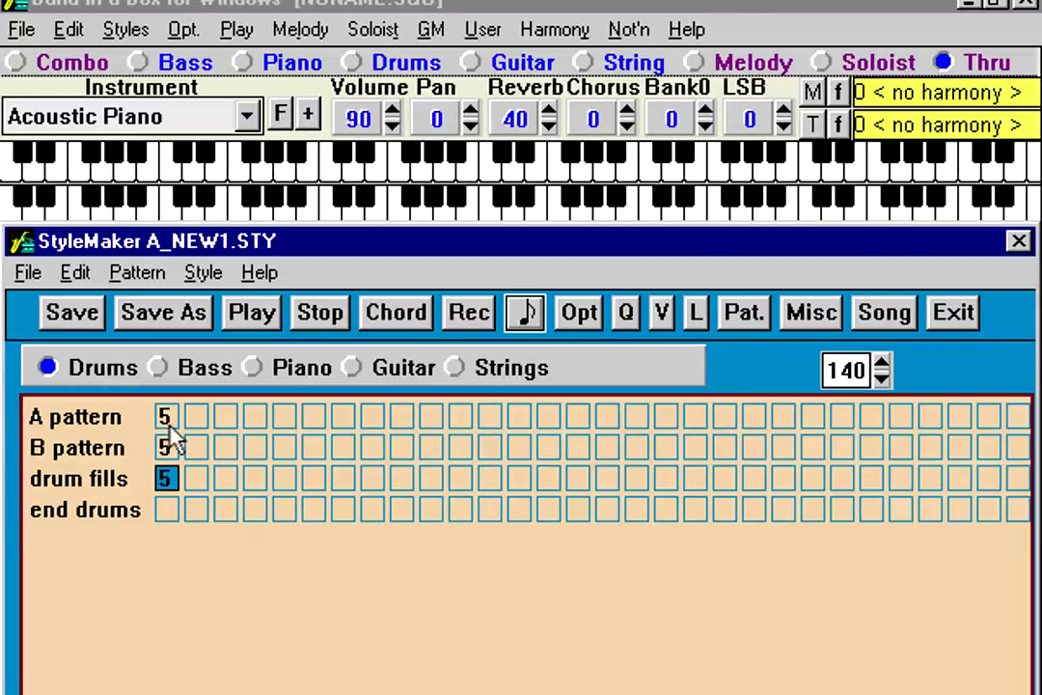
Step: Copy the B drum pattern into the second drum fills cell and open the copy for editing
{"action": "left_click", "coordinate": [164, 447]}
{"action": "left_click", "coordinate": [77, 273]}
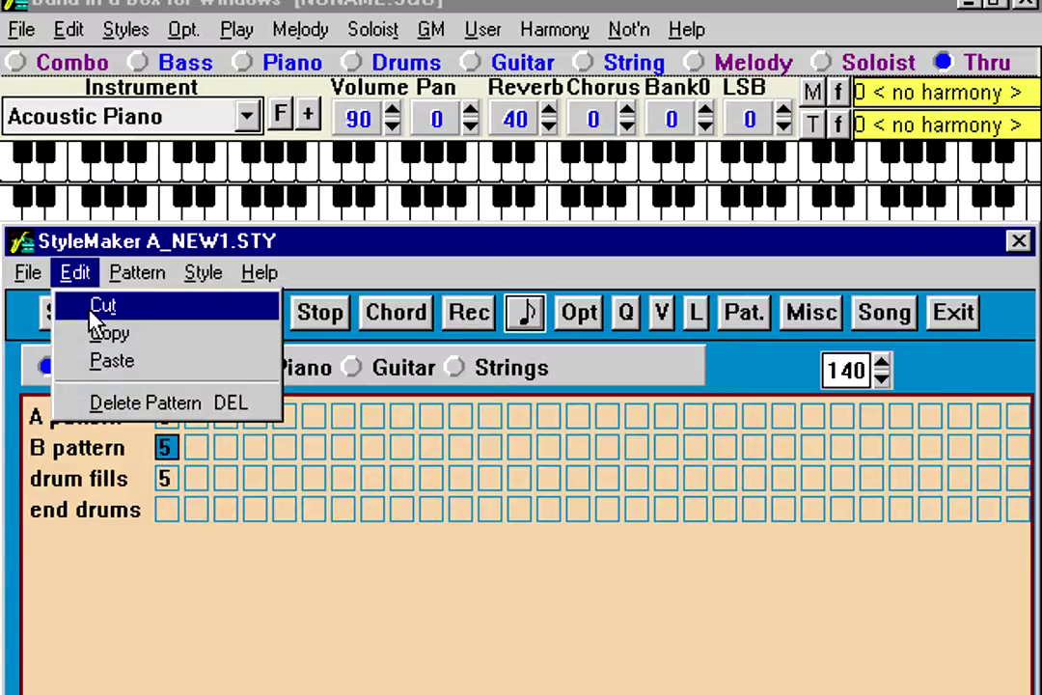
{"action": "left_click", "coordinate": [96, 332]}
{"action": "left_click", "coordinate": [196, 478]}
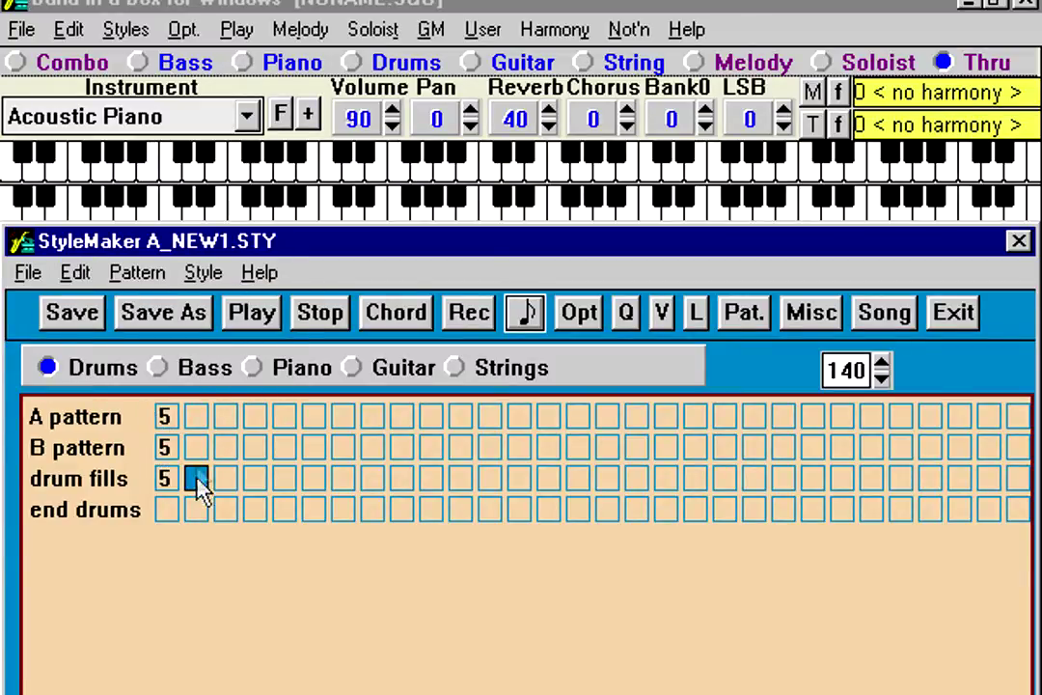
{"action": "left_click", "coordinate": [77, 273]}
{"action": "left_click", "coordinate": [110, 363]}
{"action": "left_click", "coordinate": [478, 313]}
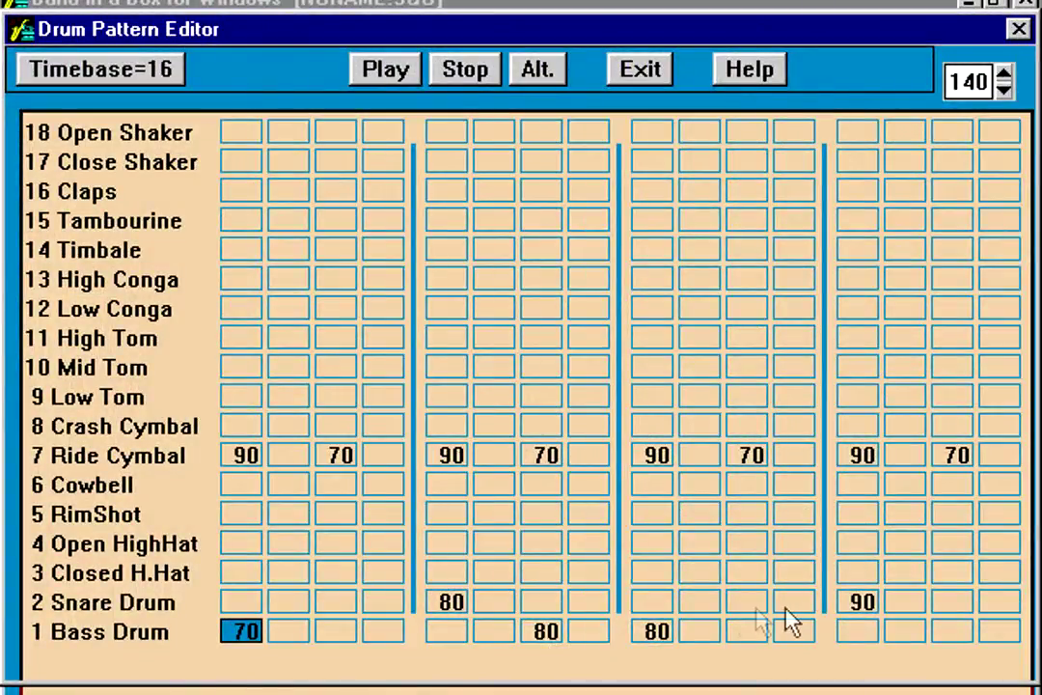
Step: Add Snare Drum hits of 80 on the offbeat of beat three and 90 on the offbeat of beat four
{"action": "left_click", "coordinate": [743, 602]}
{"action": "type", "text": "80"}
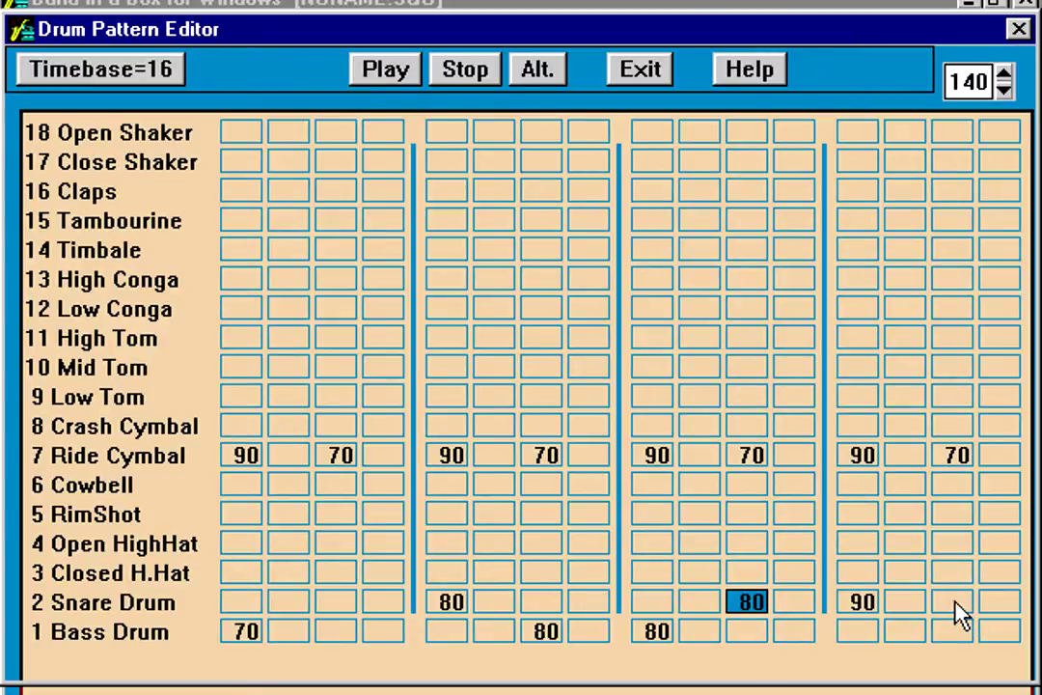
{"action": "left_click", "coordinate": [955, 602]}
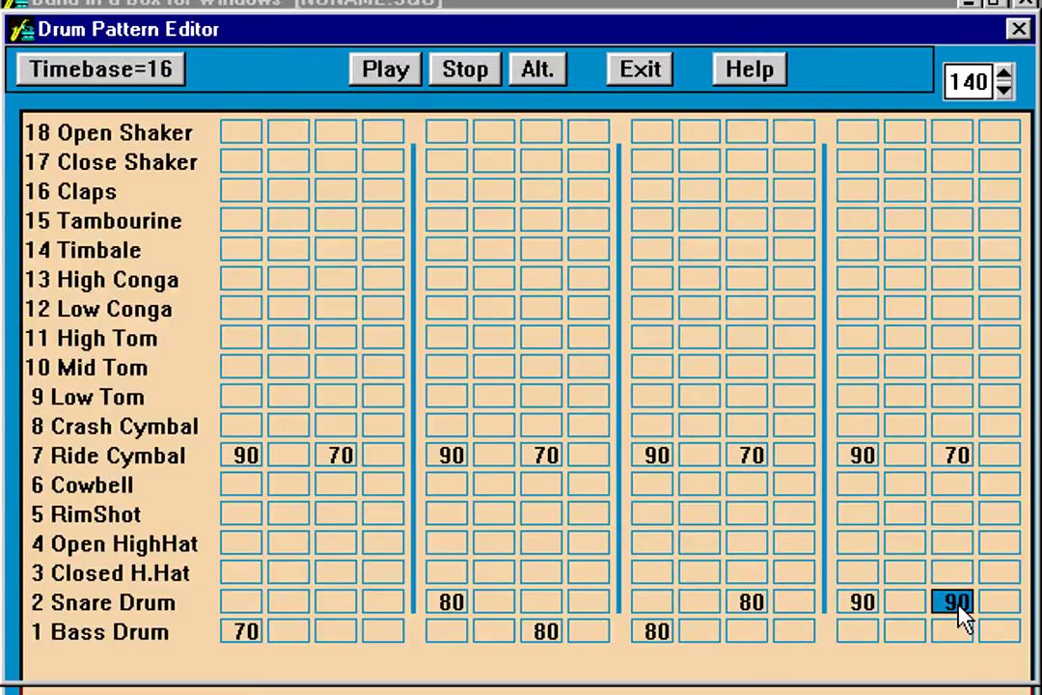
Step: Set Alternate Play % to 50 for the Snare Drum hit on the offbeat of beat four
{"action": "right_click", "coordinate": [960, 608]}
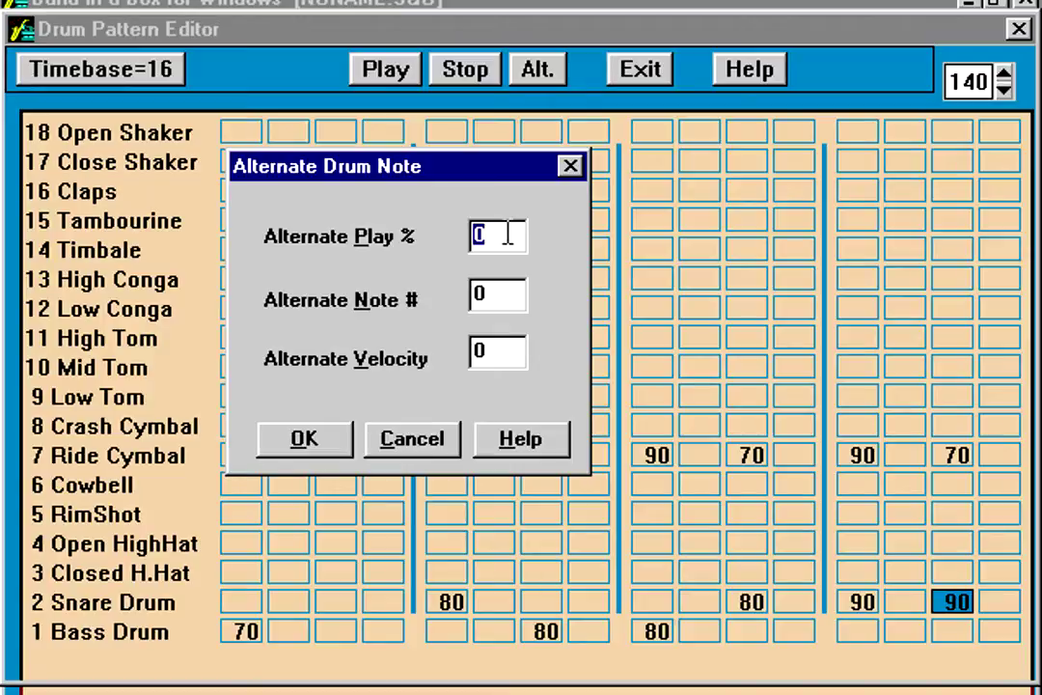
{"action": "type", "text": "50"}
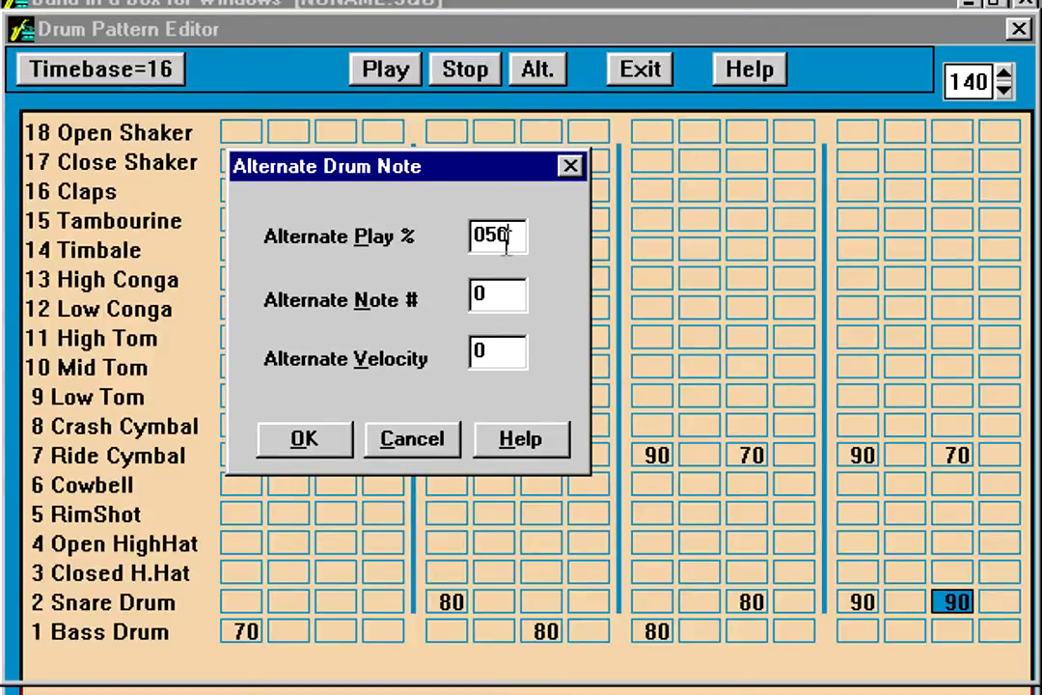
{"action": "left_click_drag", "start_coordinate": [511, 236], "coordinate": [379, 249]}
{"action": "type", "text": "50"}
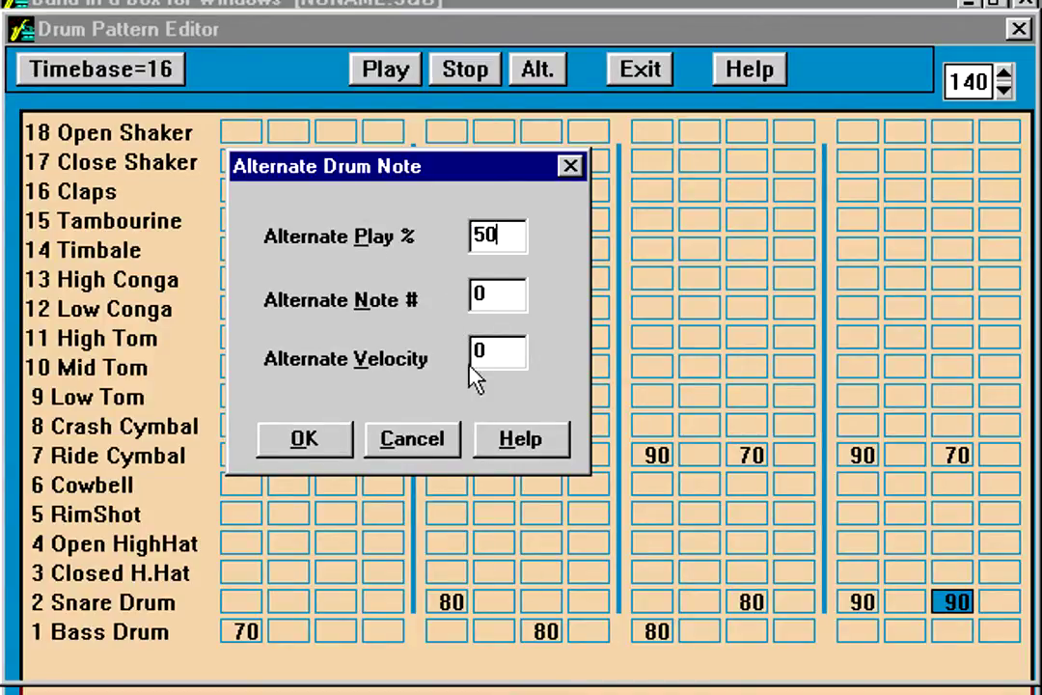
{"action": "left_click", "coordinate": [304, 440]}
{"action": "left_click", "coordinate": [912, 571]}
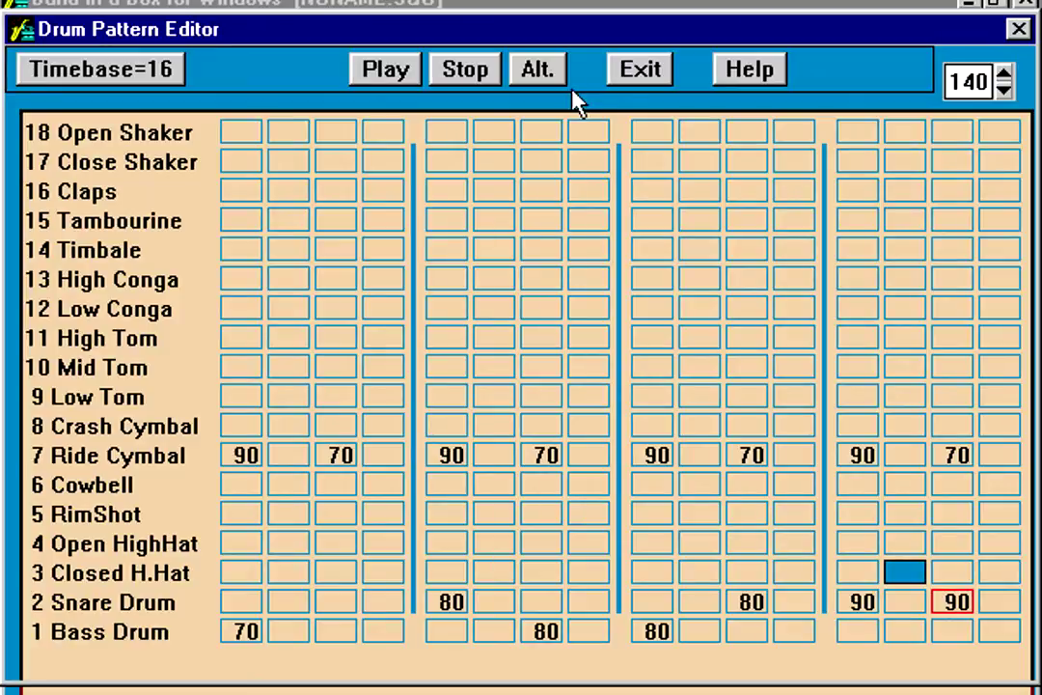
Step: Finish the second drum fill, accepting its options with any fill, and select the B drum pattern
{"action": "left_click", "coordinate": [643, 72]}
{"action": "left_click", "coordinate": [323, 370]}
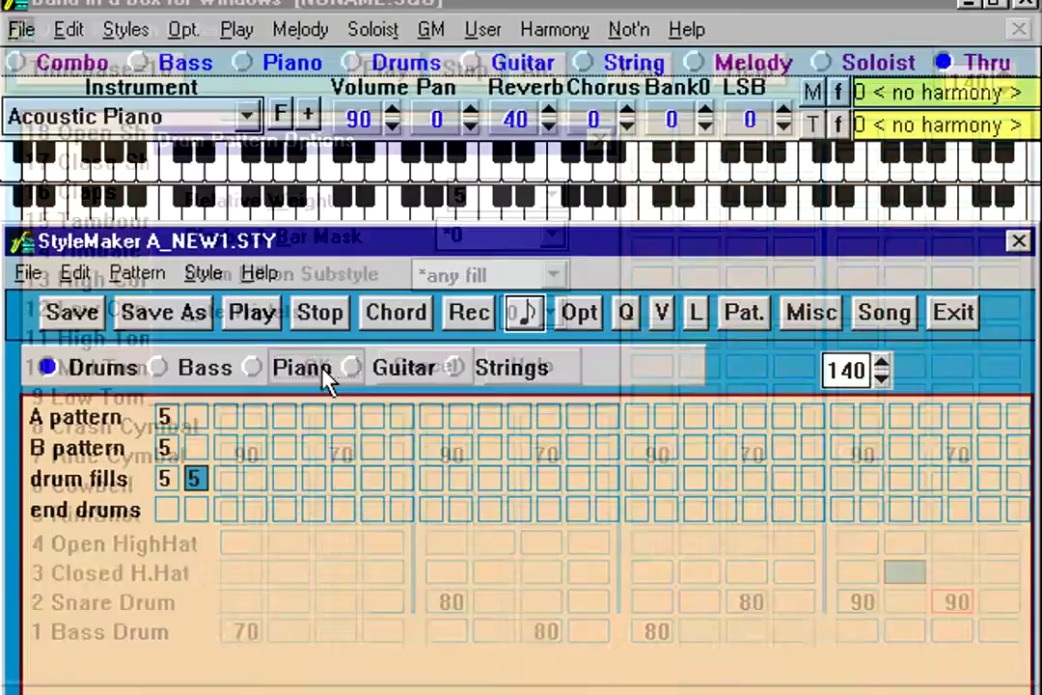
{"action": "left_click", "coordinate": [164, 447]}
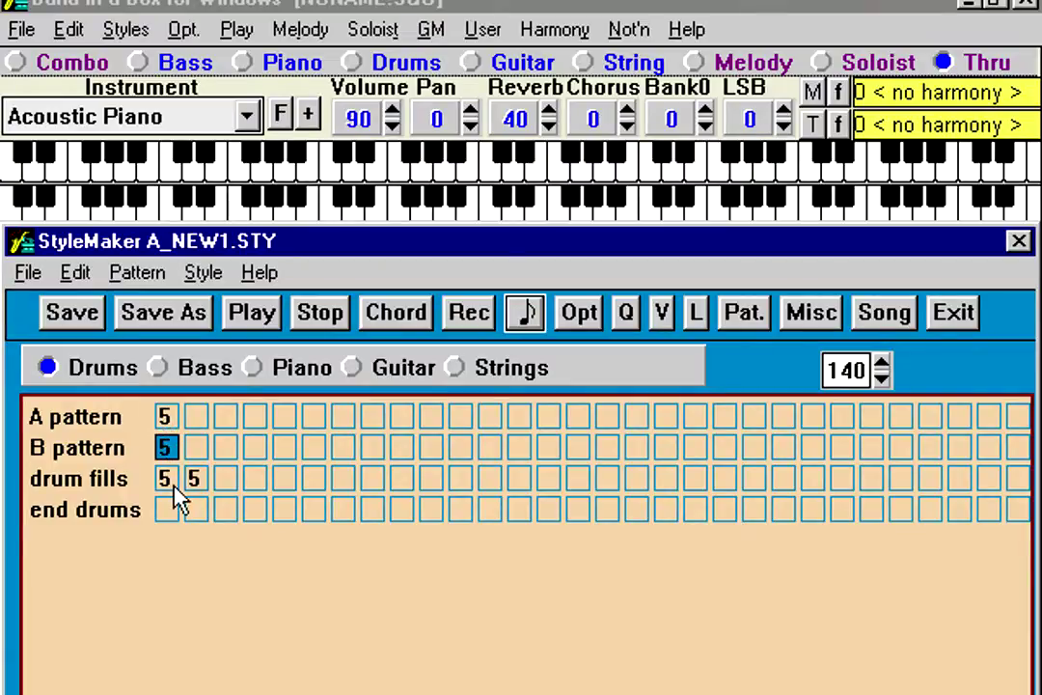
Step: Switch to the bass patterns, consult the General MIDI patch list and set the style's Bass Patch to 34
{"action": "left_click", "coordinate": [192, 371]}
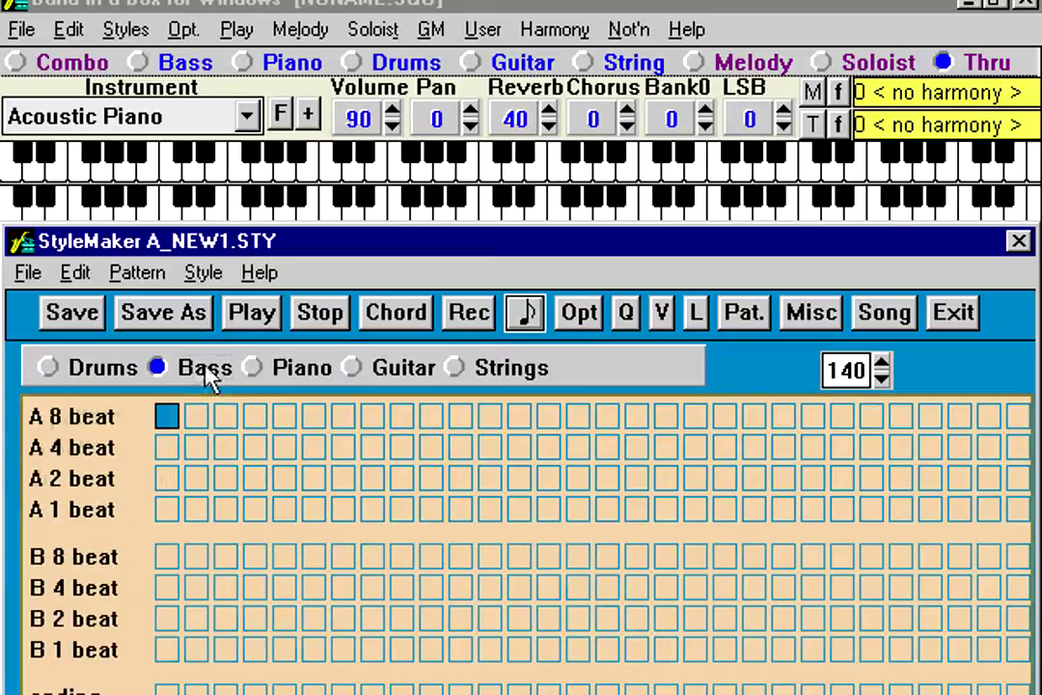
{"action": "left_click", "coordinate": [745, 313]}
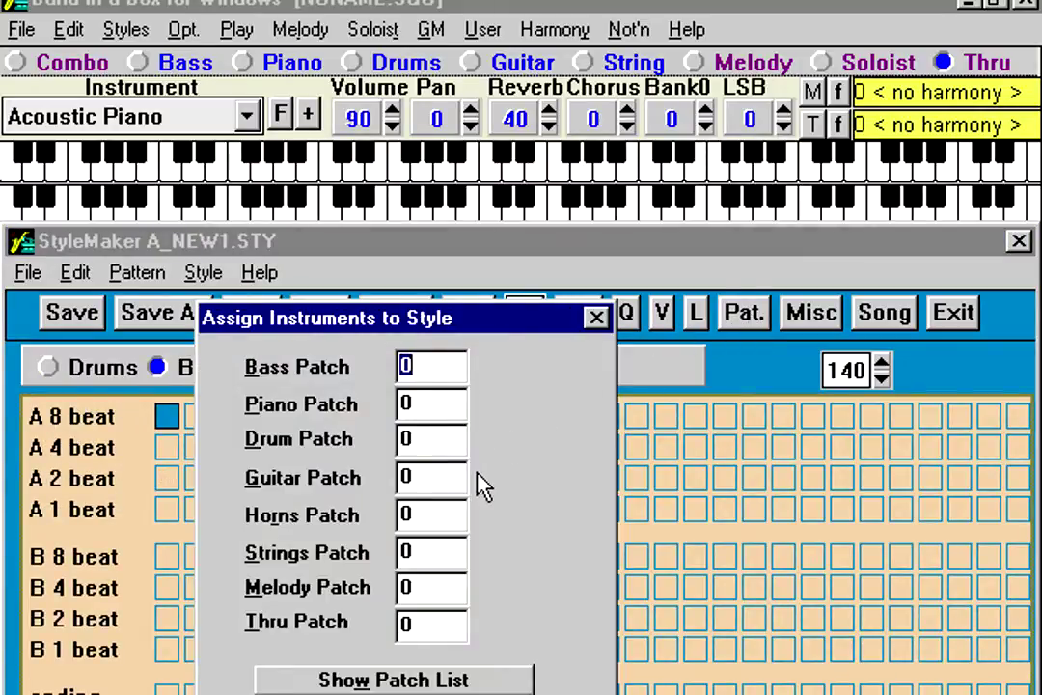
{"action": "left_click", "coordinate": [466, 679]}
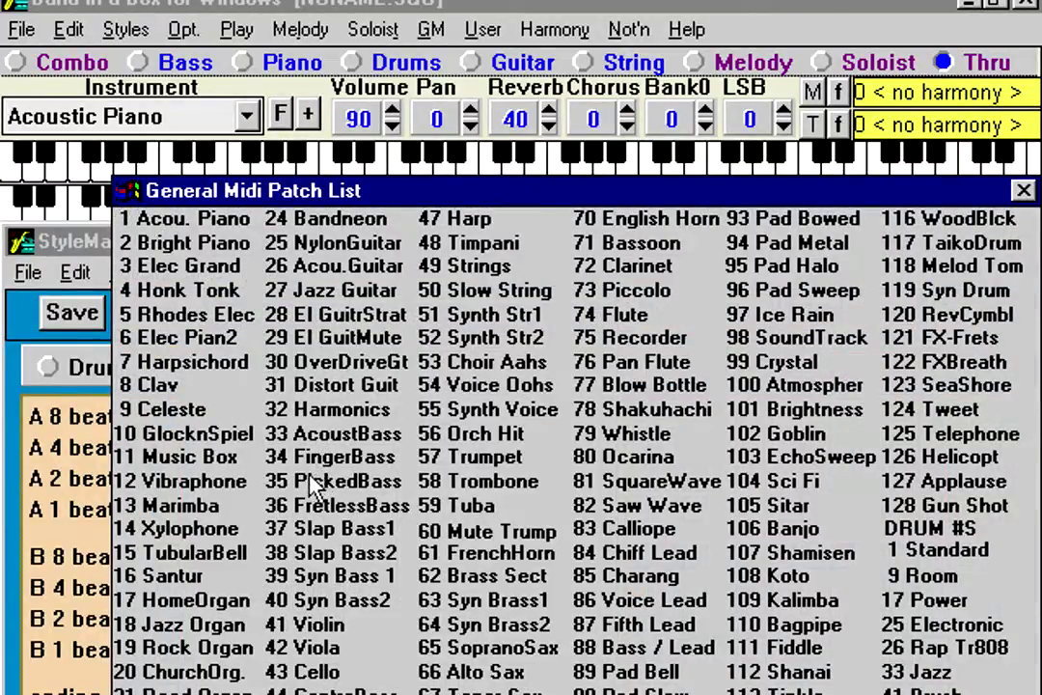
{"action": "left_click", "coordinate": [124, 190]}
{"action": "left_click", "coordinate": [174, 252]}
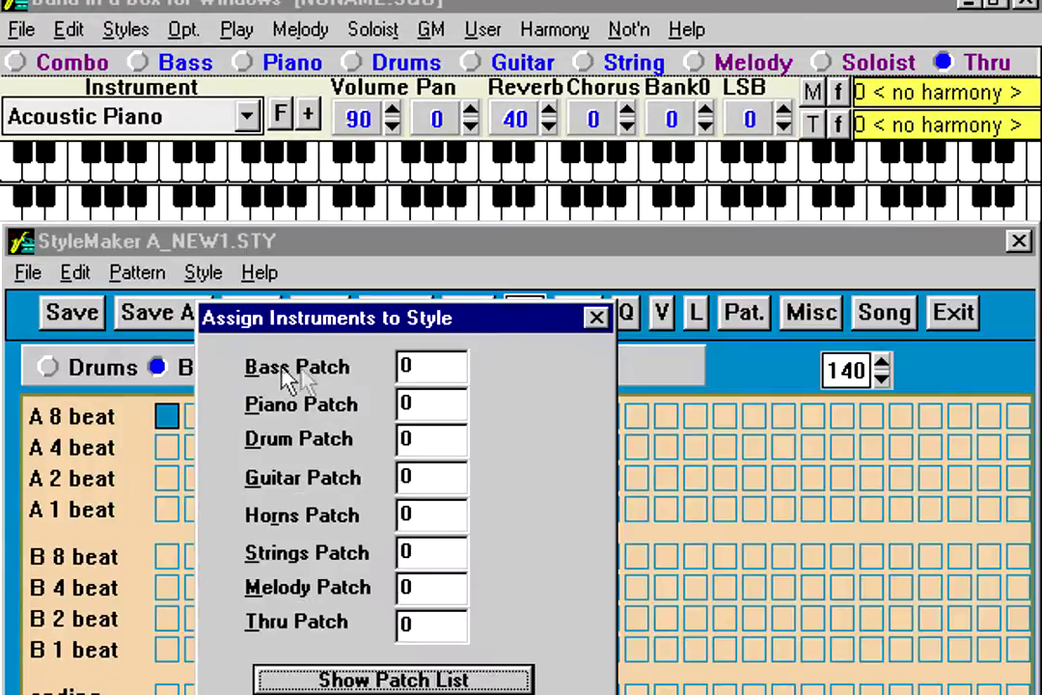
{"action": "type", "text": "34"}
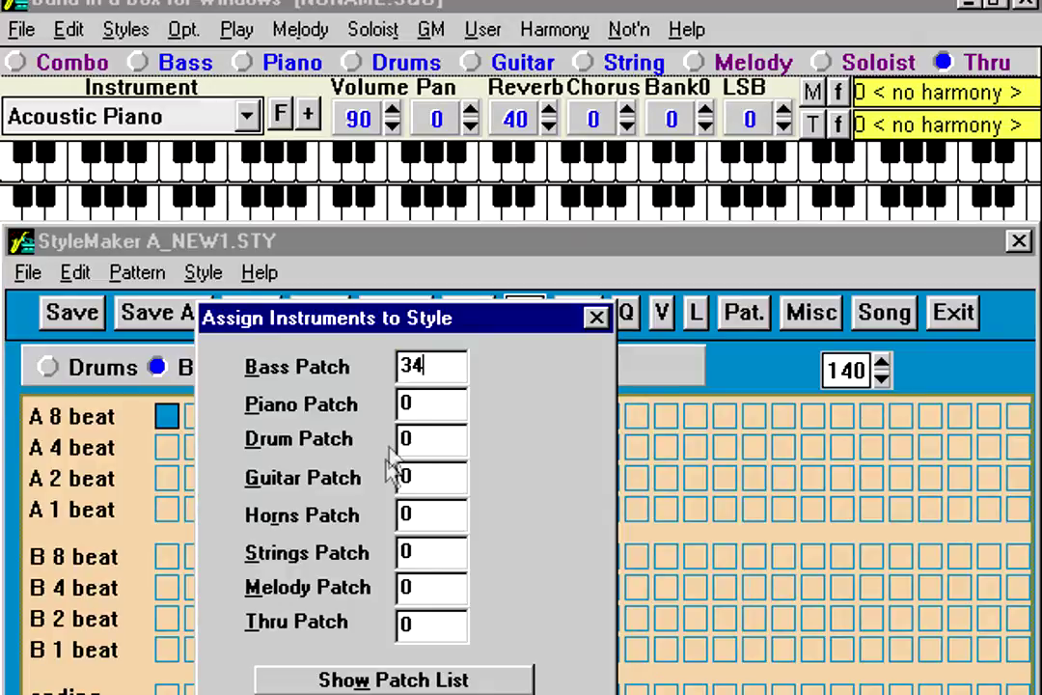
Step: Set the Piano Patch to 5 and the Drum Patch to 1
{"action": "key", "text": "Tab"}
{"action": "key", "text": "BackSpace"}
{"action": "type", "text": "5"}
{"action": "key", "text": "Tab"}
{"action": "type", "text": "1"}
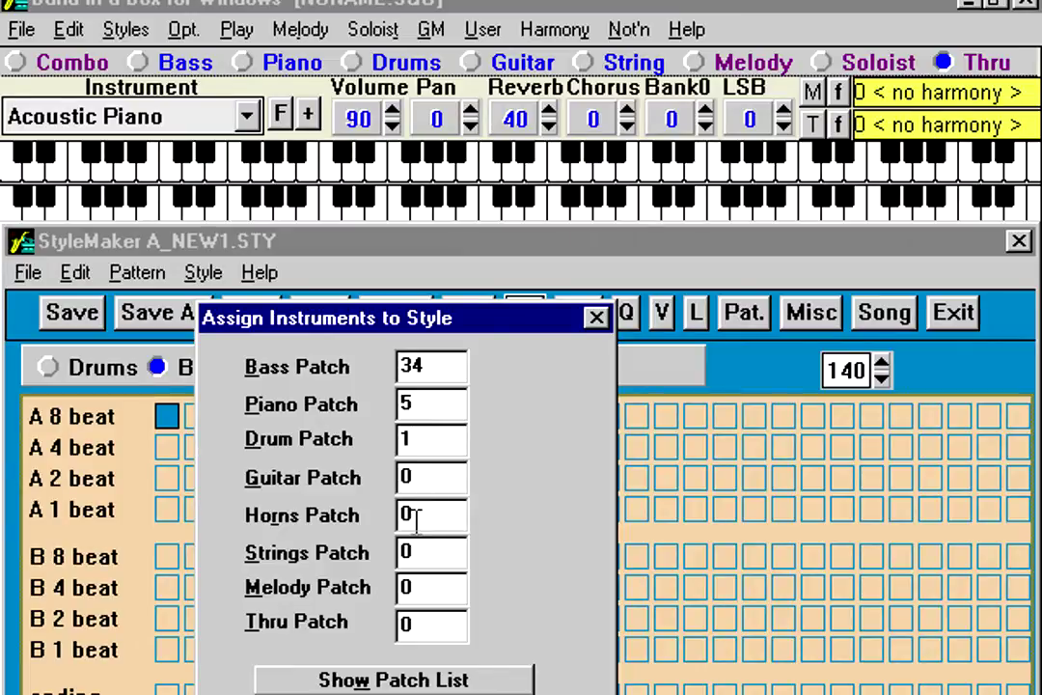
Step: Set the Strings Patch to 49 and the Guitar Patch to 25, and accept the style's instrument assignments
{"action": "double_click", "coordinate": [426, 551]}
{"action": "key", "text": "BackSpace"}
{"action": "type", "text": "49"}
{"action": "double_click", "coordinate": [420, 478]}
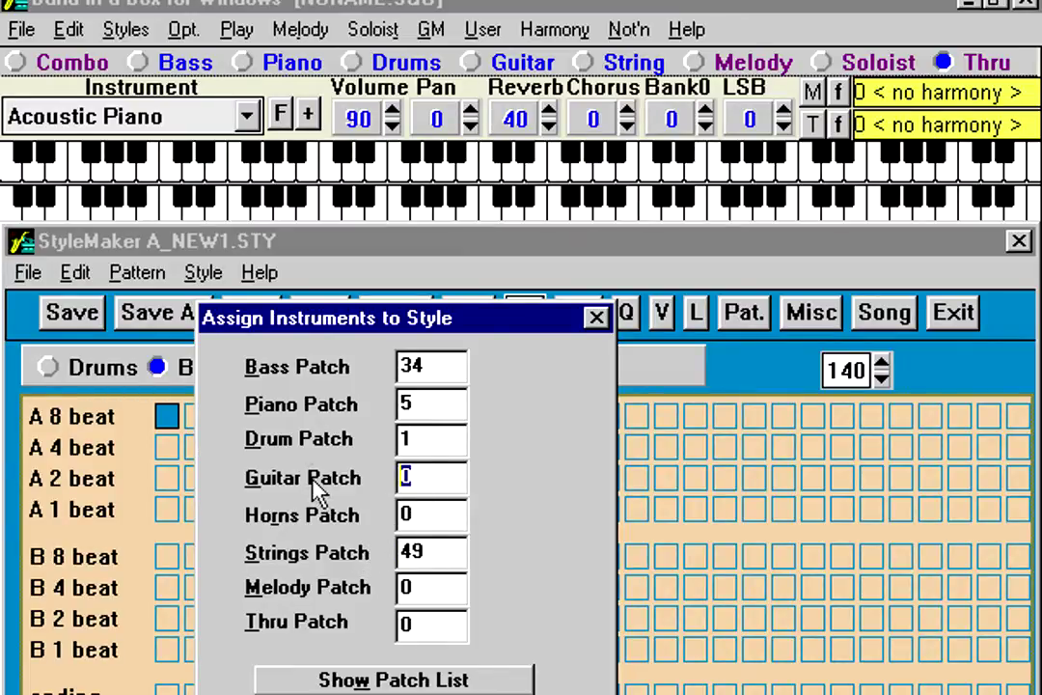
{"action": "type", "text": "25"}
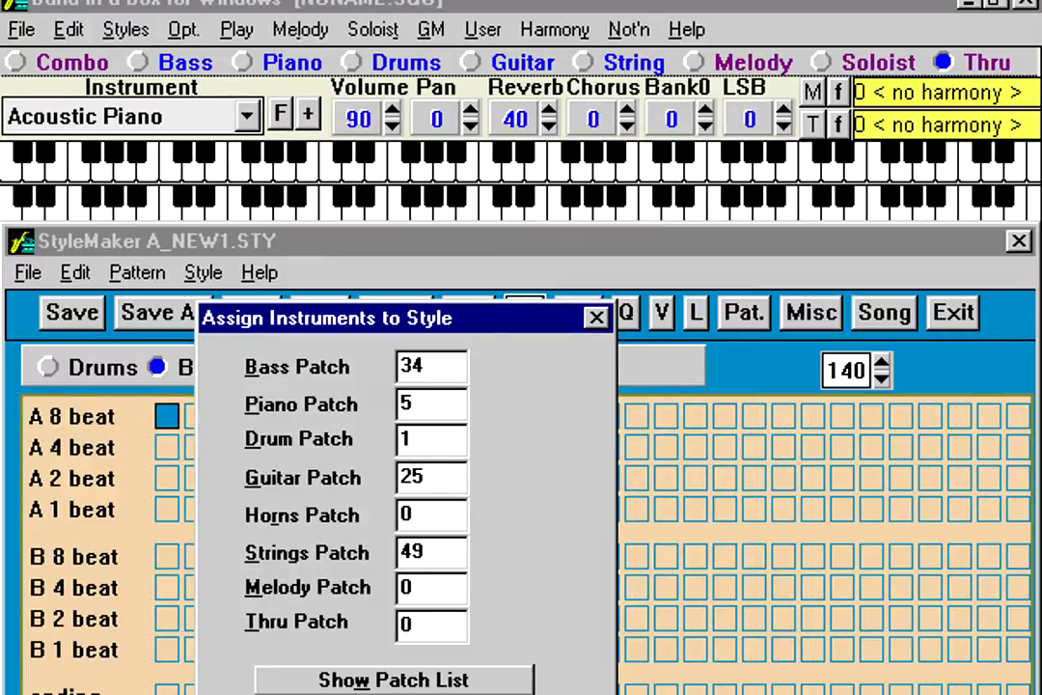
{"action": "key", "text": "Return"}
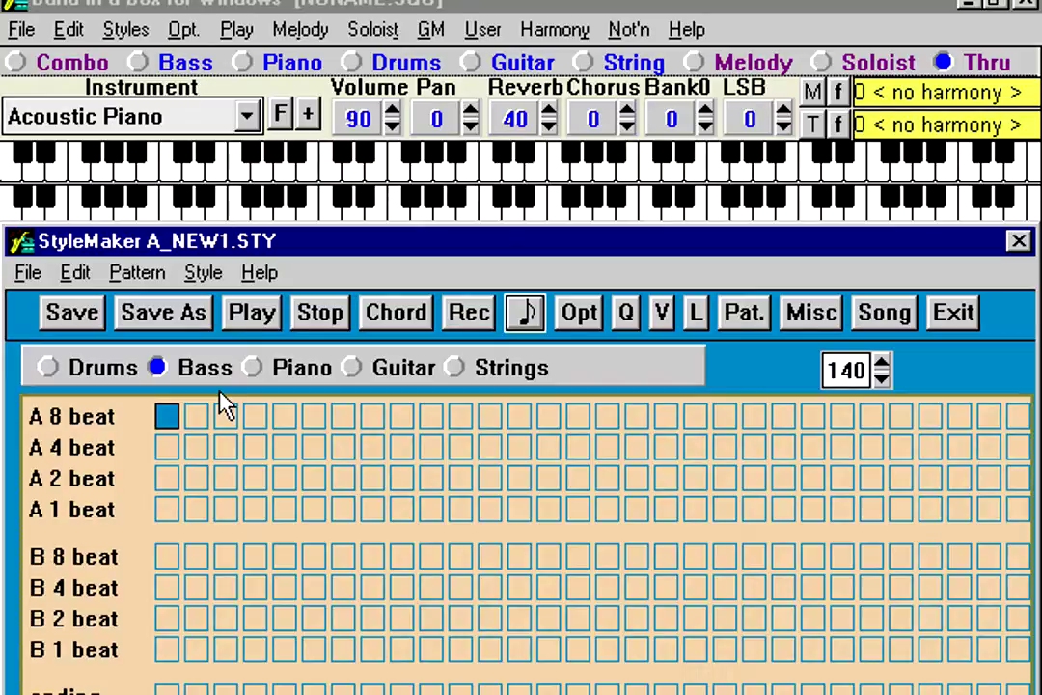
Step: Check the patch assigned to each part in the MIDI channel settings, leaving them without changes
{"action": "left_click", "coordinate": [179, 29]}
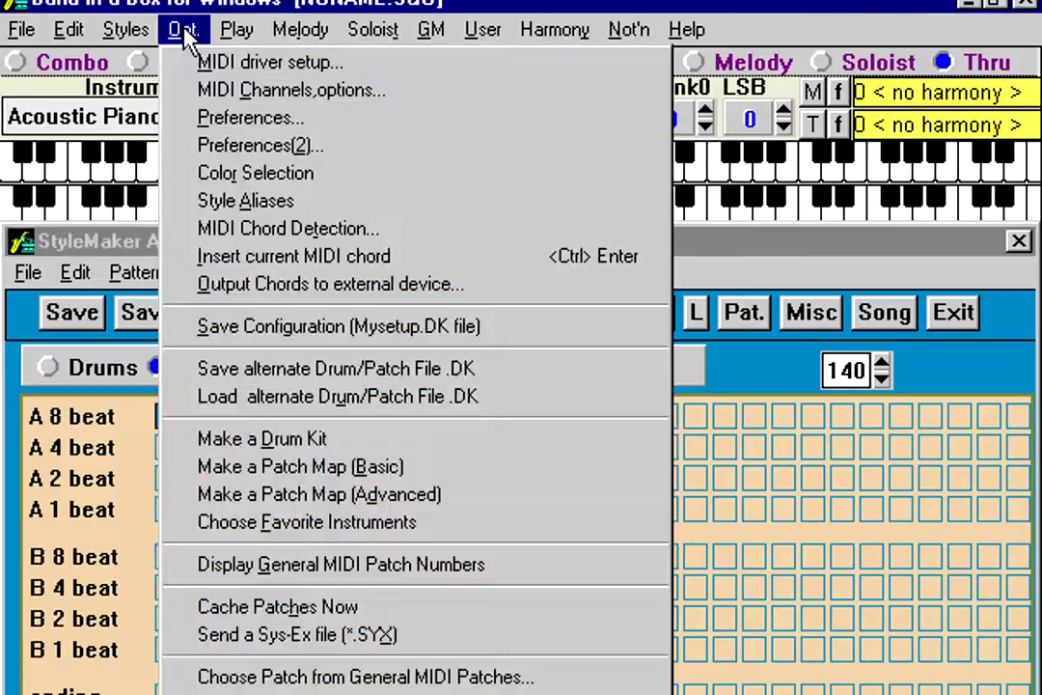
{"action": "left_click", "coordinate": [208, 89]}
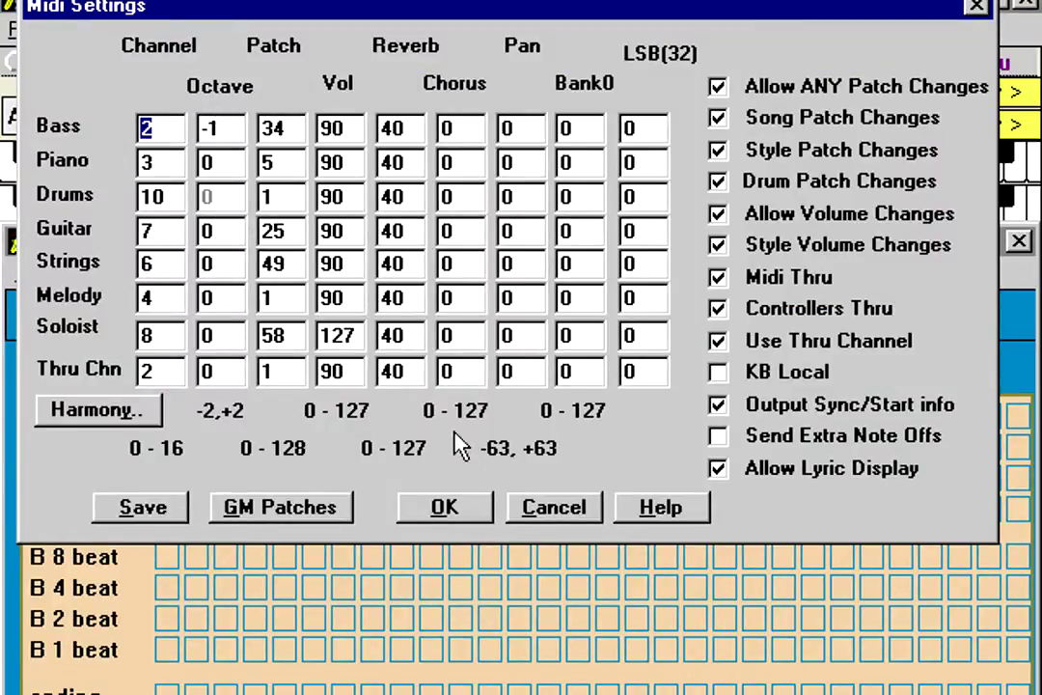
{"action": "left_click", "coordinate": [552, 508]}
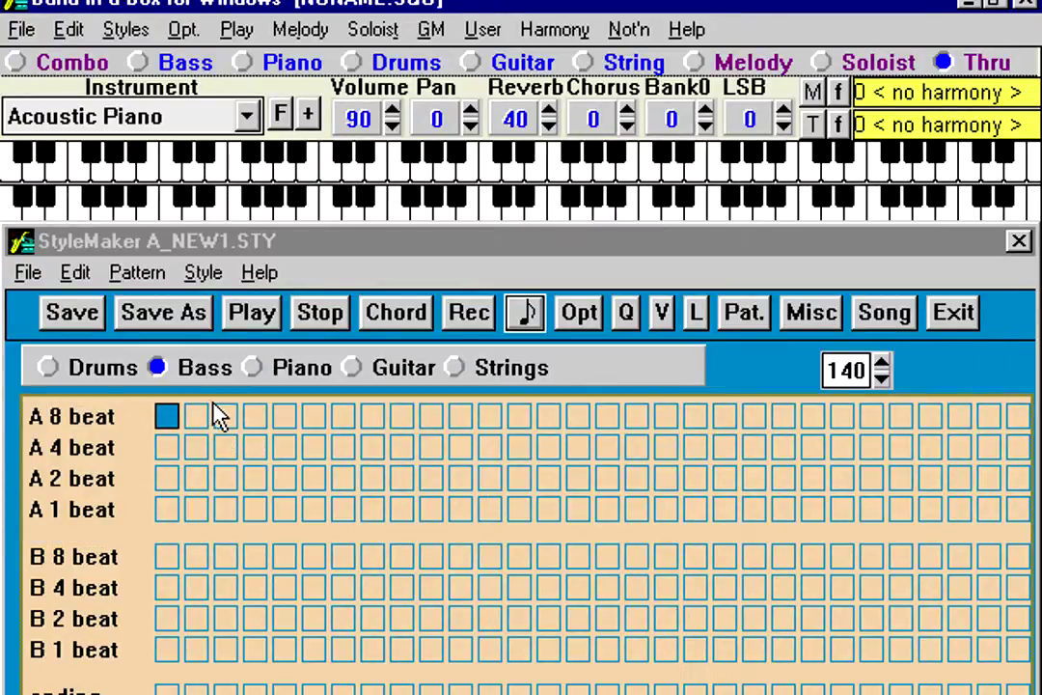
Step: Record a bass pattern in the first A 8 beat cell and accept its options with a relative weight of 5
{"action": "left_click", "coordinate": [119, 275]}
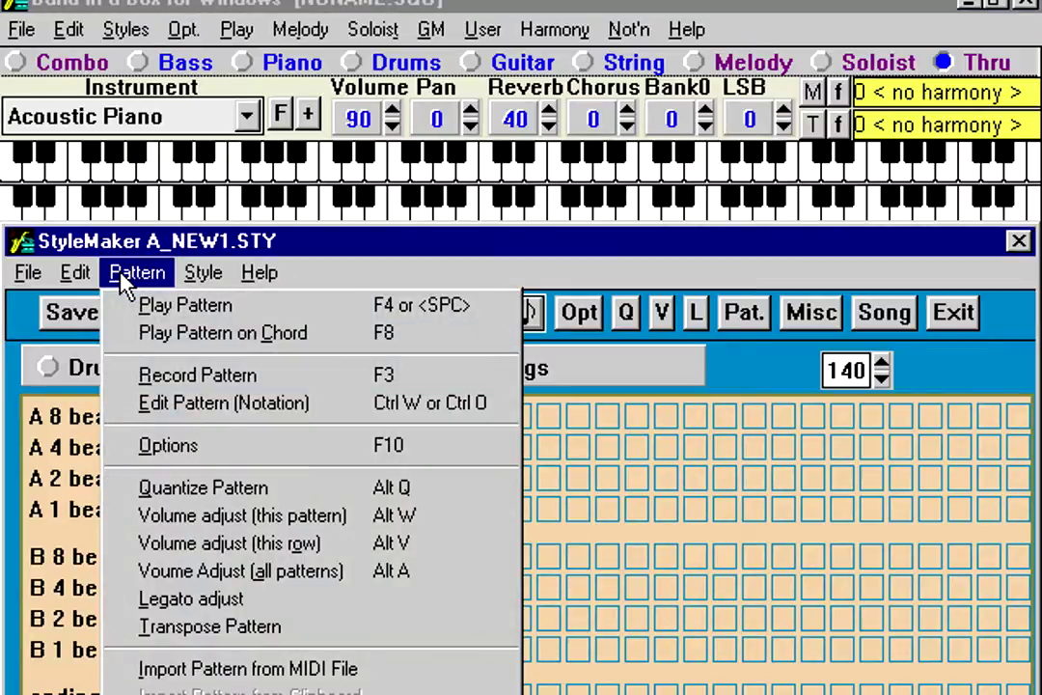
{"action": "left_click", "coordinate": [645, 633]}
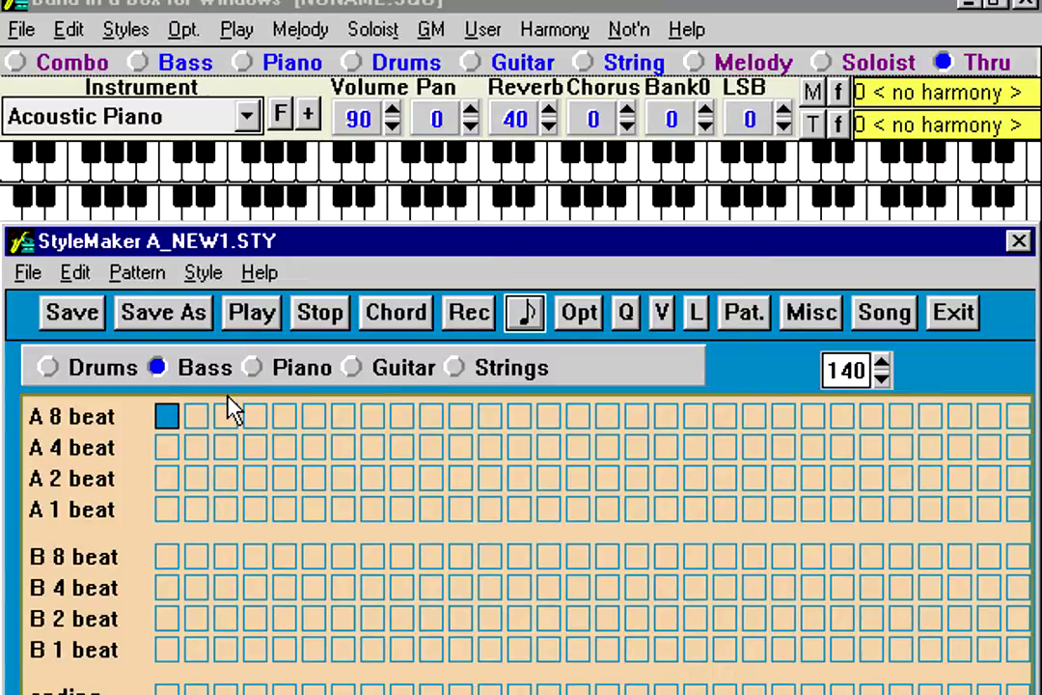
{"action": "left_click", "coordinate": [470, 313]}
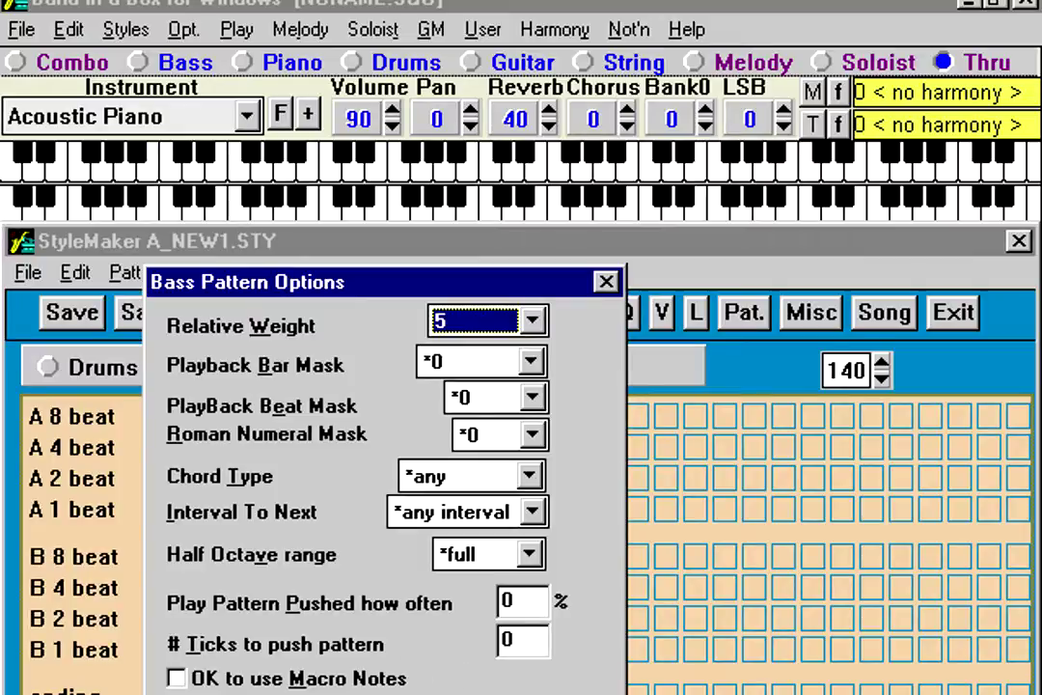
{"action": "key", "text": "Return"}
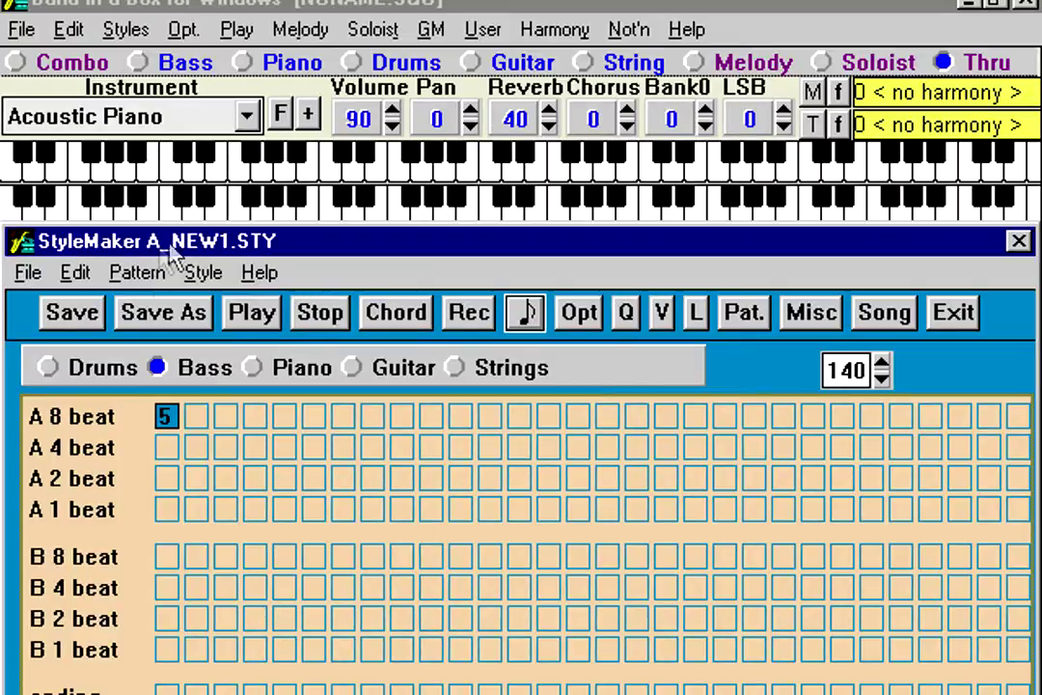
Step: Quantize the recorded bass pattern to 16 divisions per measure
{"action": "left_click", "coordinate": [146, 275]}
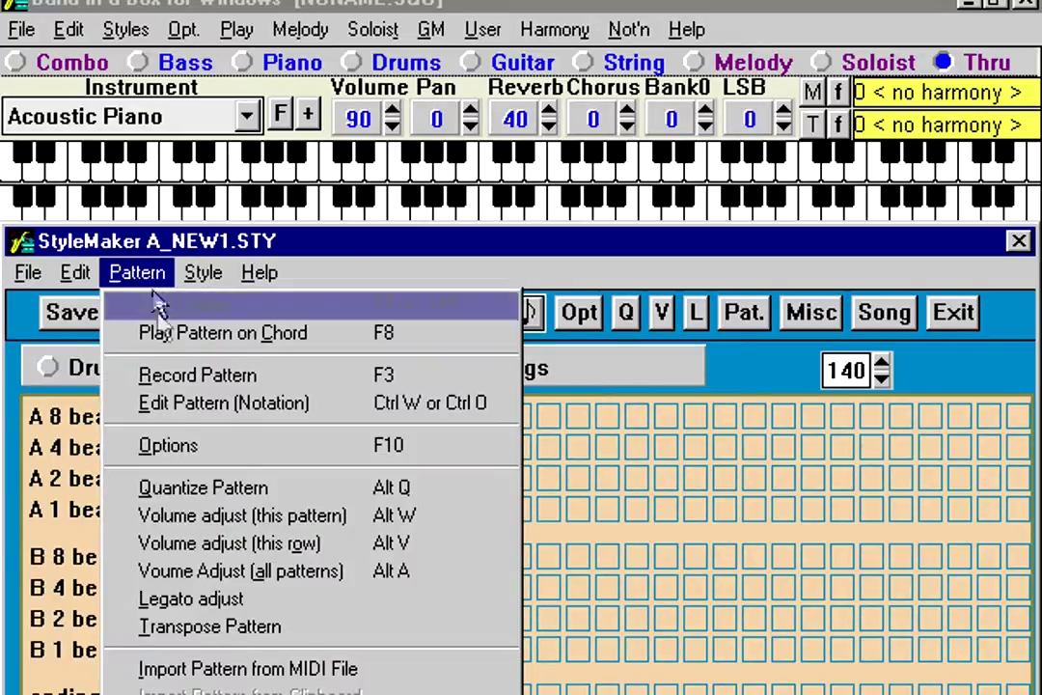
{"action": "left_click", "coordinate": [242, 492]}
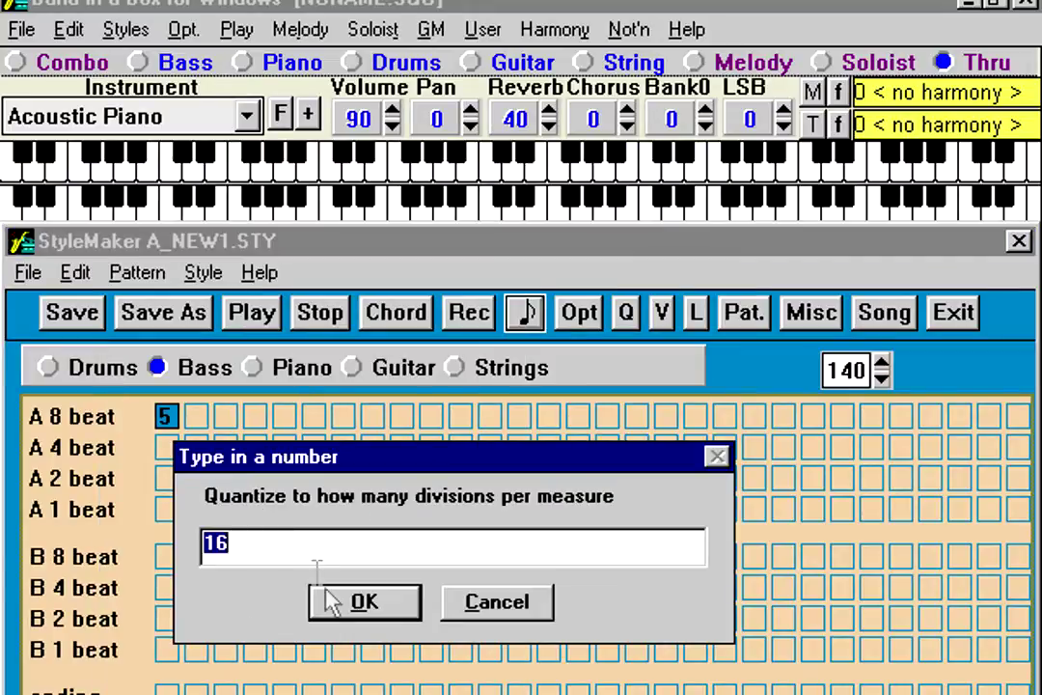
{"action": "left_click", "coordinate": [354, 608]}
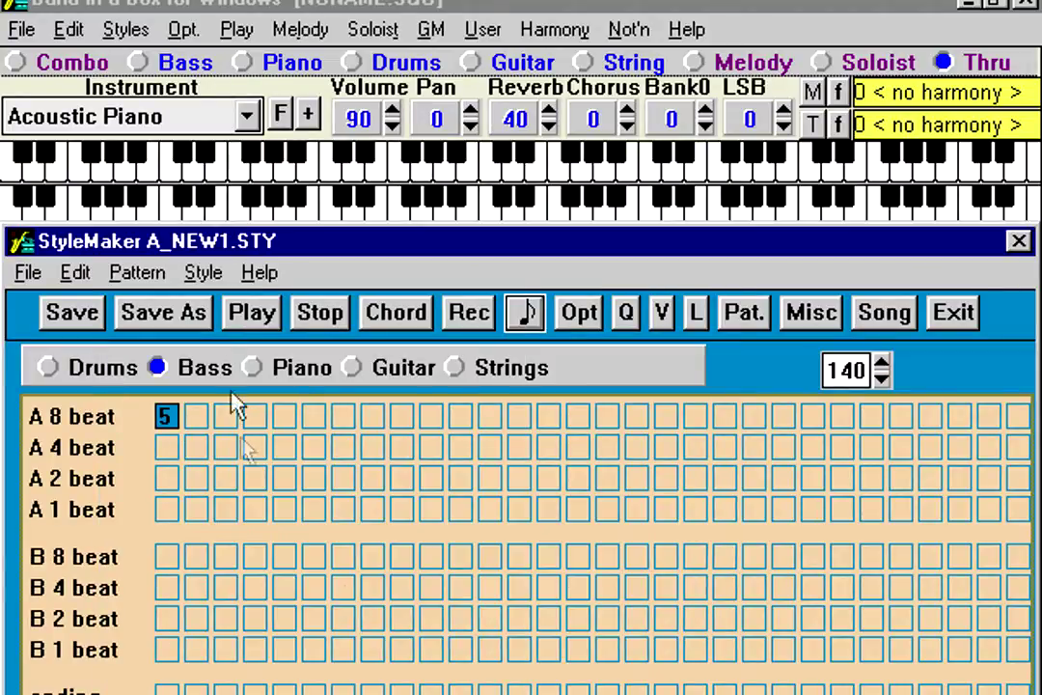
Step: Play back the bass pattern, audition it on a Bm7b5 chord and stop playback
{"action": "left_click", "coordinate": [257, 316]}
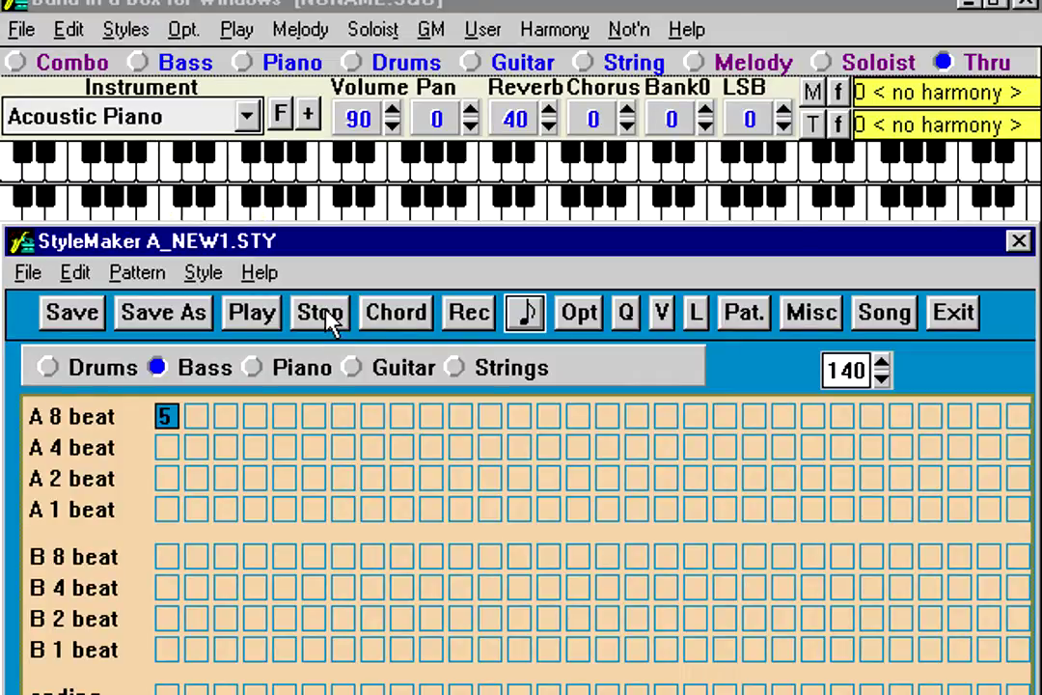
{"action": "left_click", "coordinate": [384, 314]}
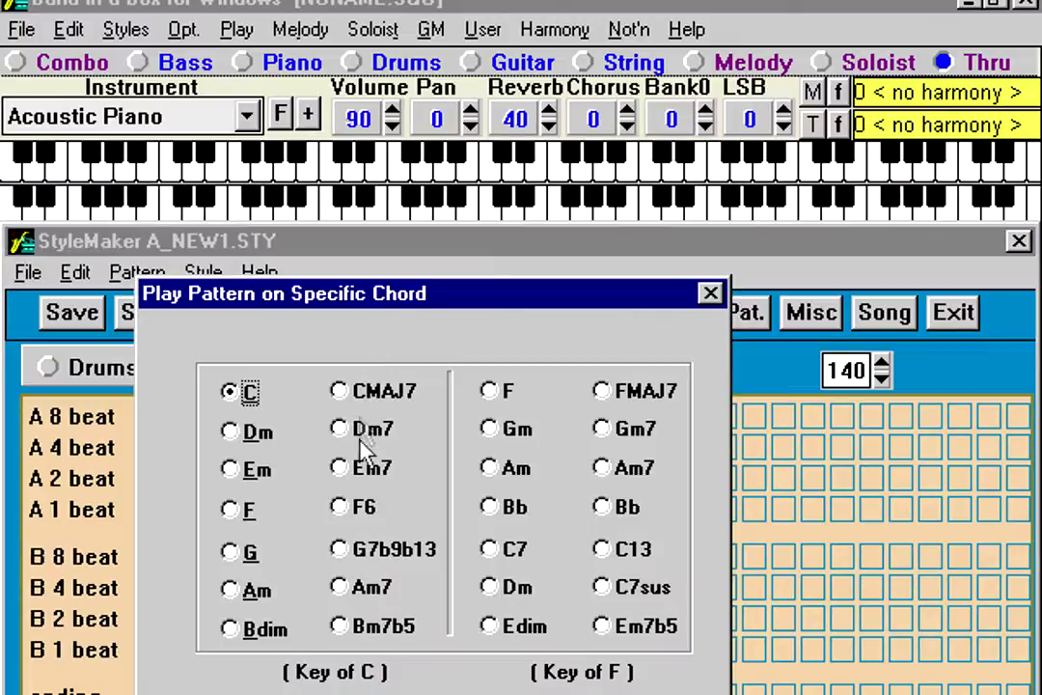
{"action": "left_click", "coordinate": [372, 429]}
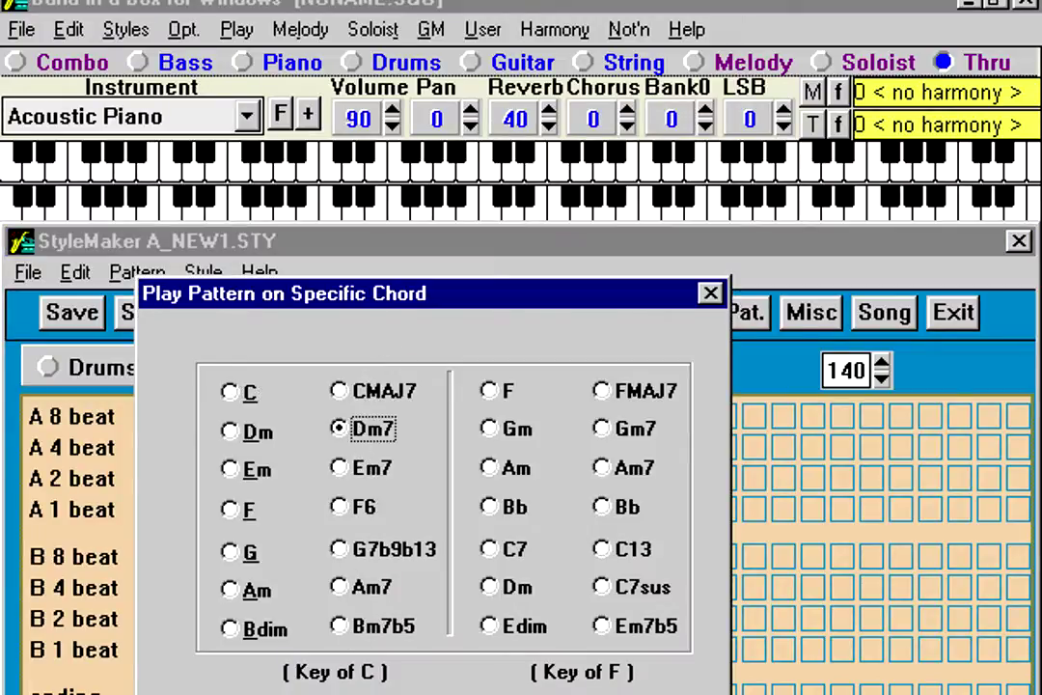
{"action": "left_click", "coordinate": [340, 626]}
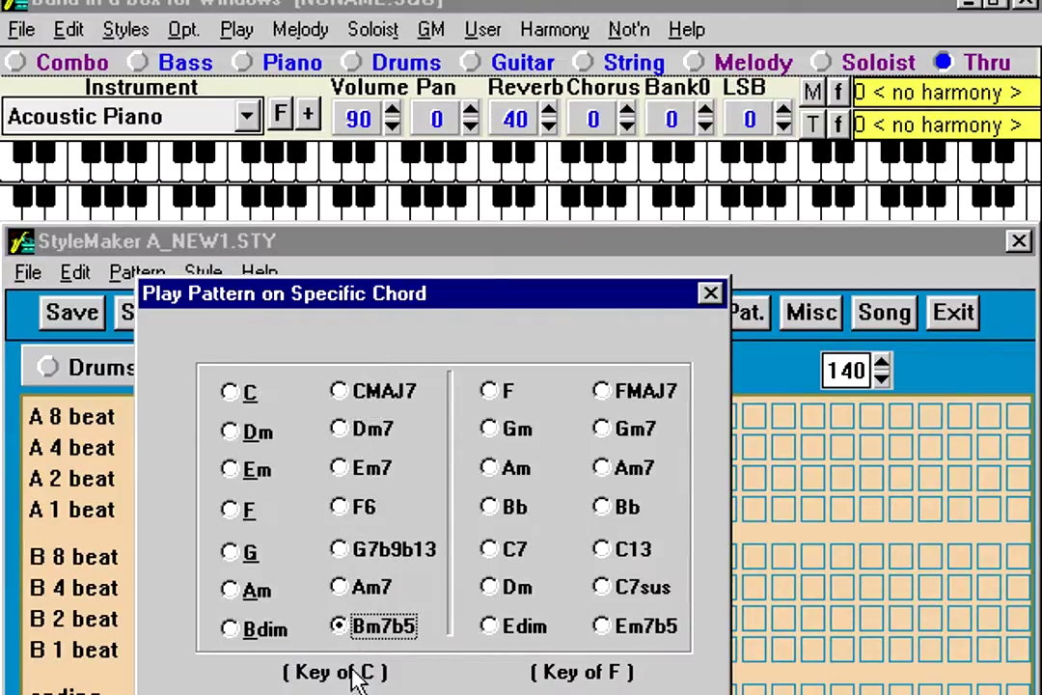
{"action": "key", "text": "Return"}
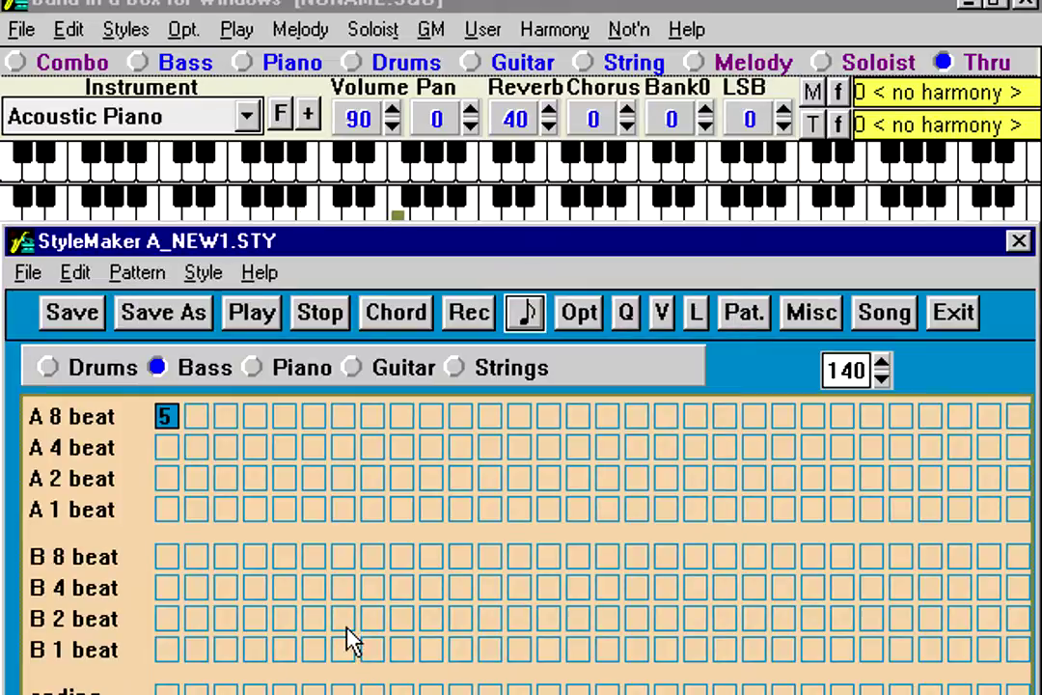
{"action": "left_click", "coordinate": [318, 317]}
Step: Switch to the piano patterns and record a piano pattern in the first A 8 beat cell
{"action": "left_click", "coordinate": [300, 370]}
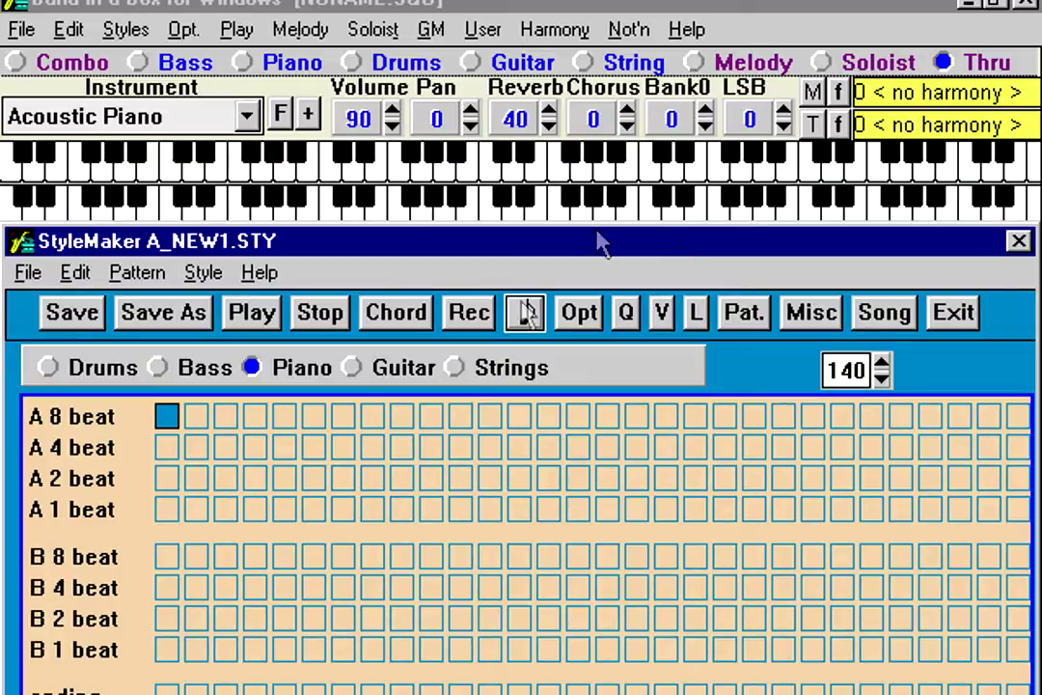
{"action": "left_click", "coordinate": [198, 370]}
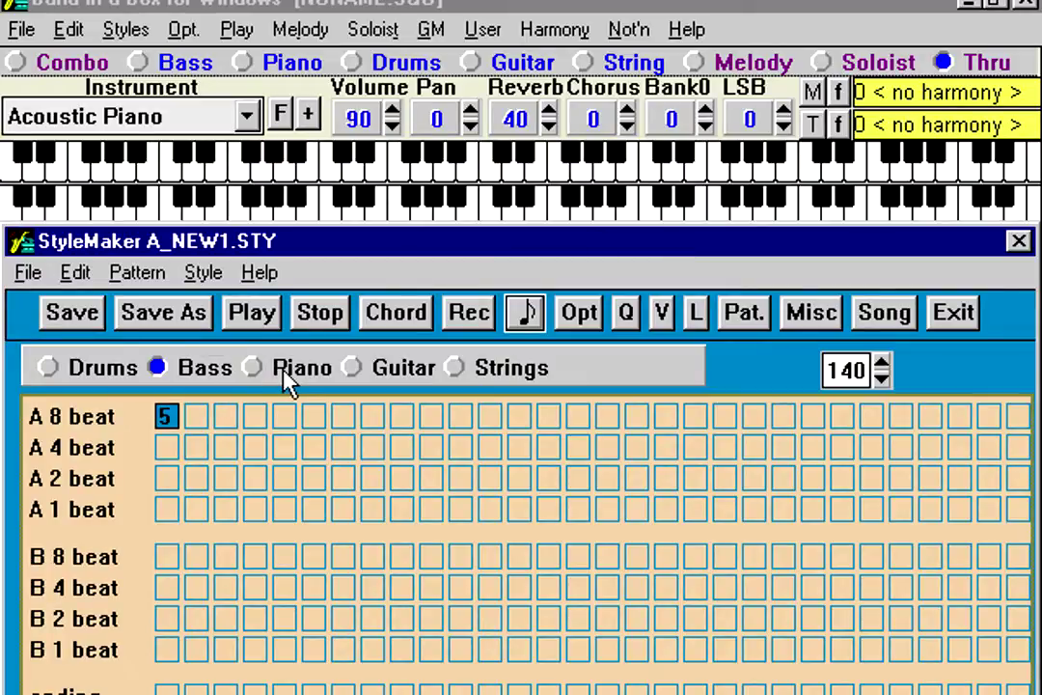
{"action": "left_click", "coordinate": [285, 371]}
{"action": "left_click", "coordinate": [224, 371]}
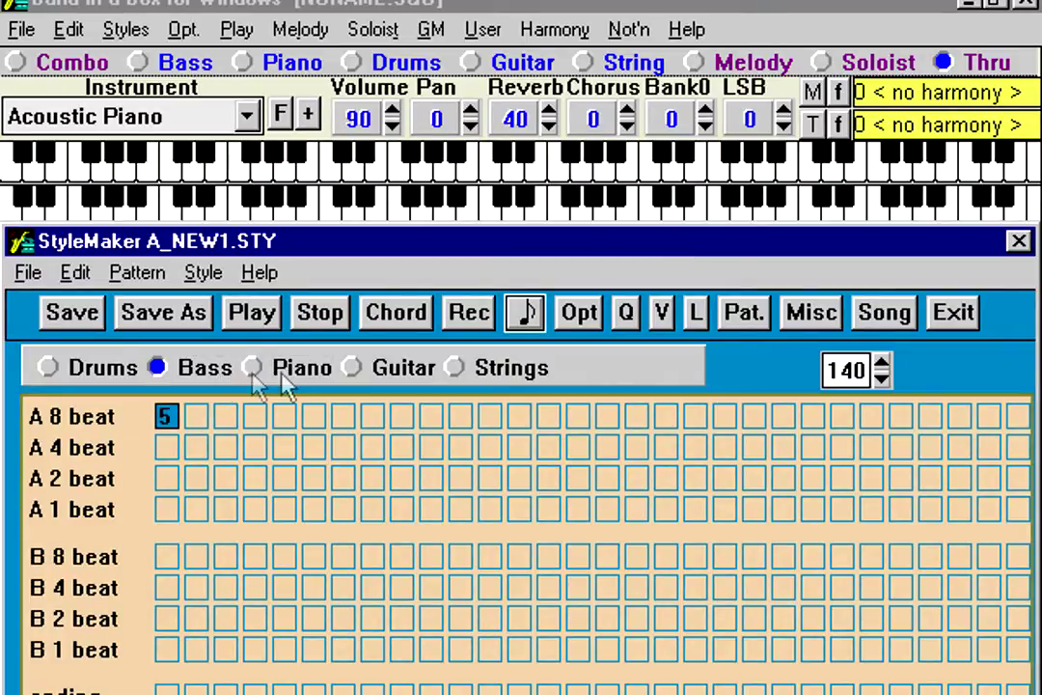
{"action": "left_click", "coordinate": [285, 376]}
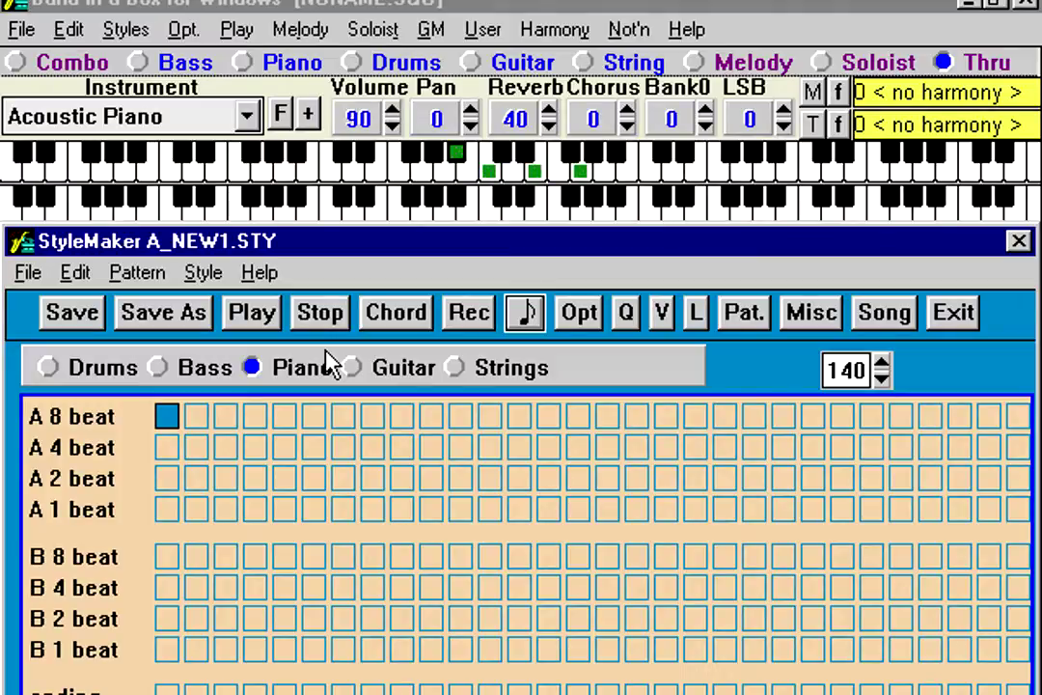
{"action": "left_click", "coordinate": [340, 304]}
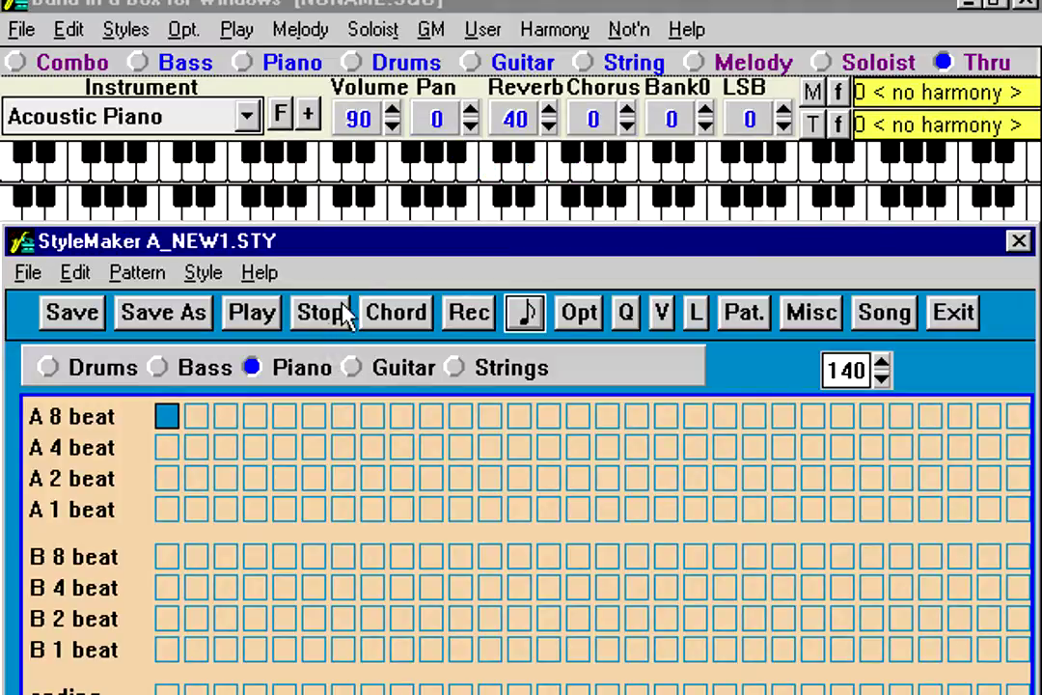
{"action": "left_click", "coordinate": [480, 324]}
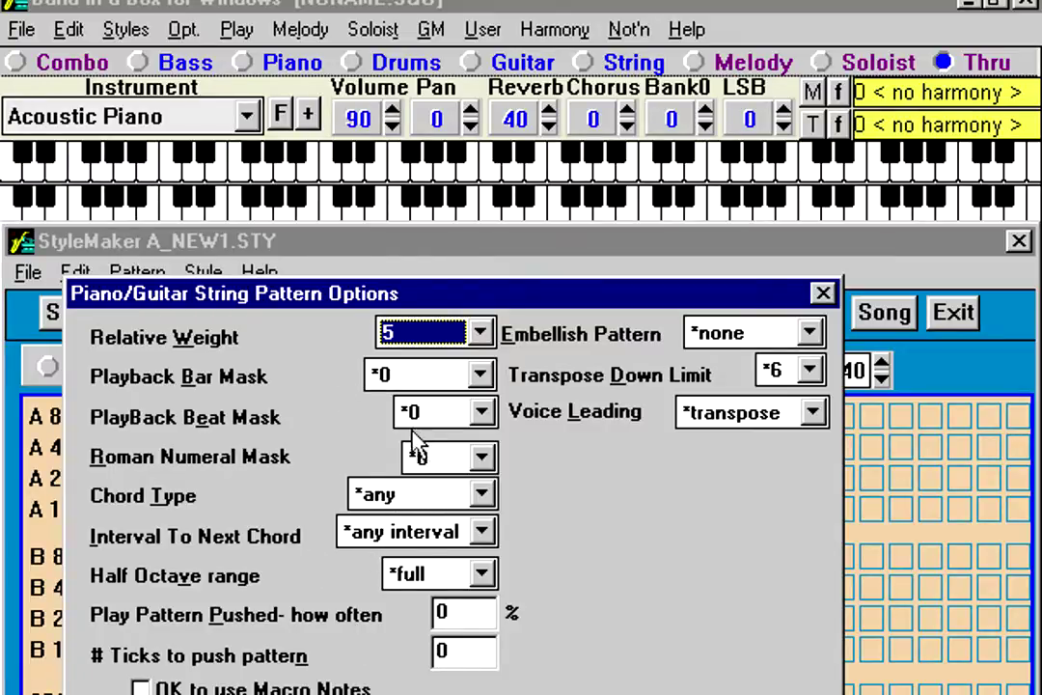
Step: Review the Roman numeral and chord type choices, set the piano pattern's Voice Leading to smooth and accept its options with relative weight 5
{"action": "left_click", "coordinate": [479, 465]}
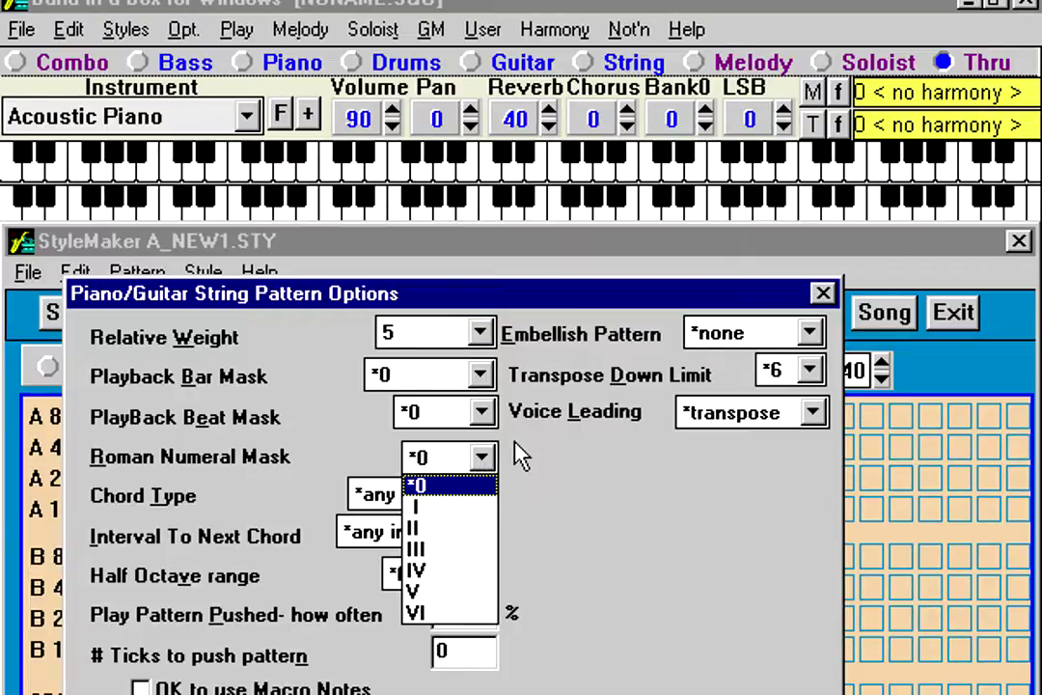
{"action": "left_click", "coordinate": [521, 456]}
{"action": "left_click", "coordinate": [444, 500]}
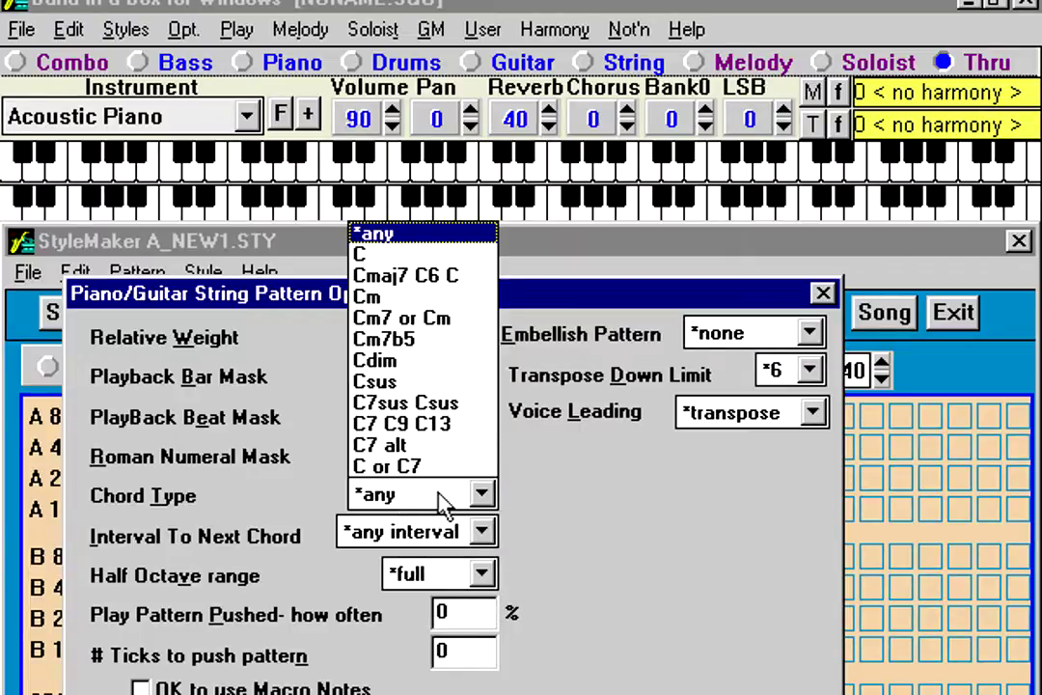
{"action": "left_click", "coordinate": [560, 490]}
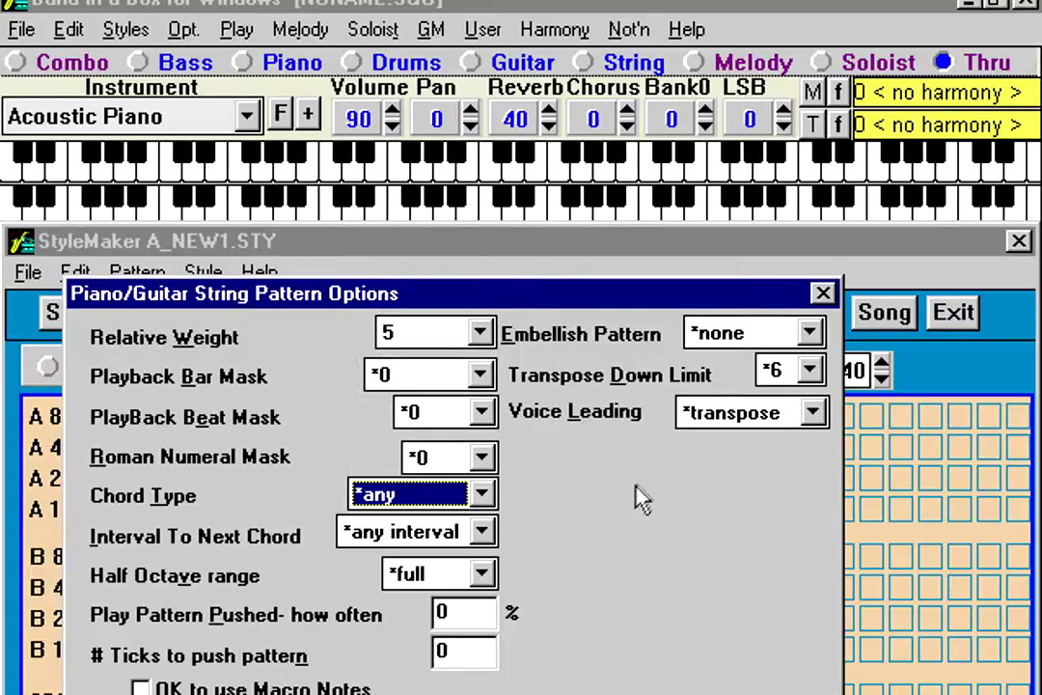
{"action": "left_click", "coordinate": [695, 415]}
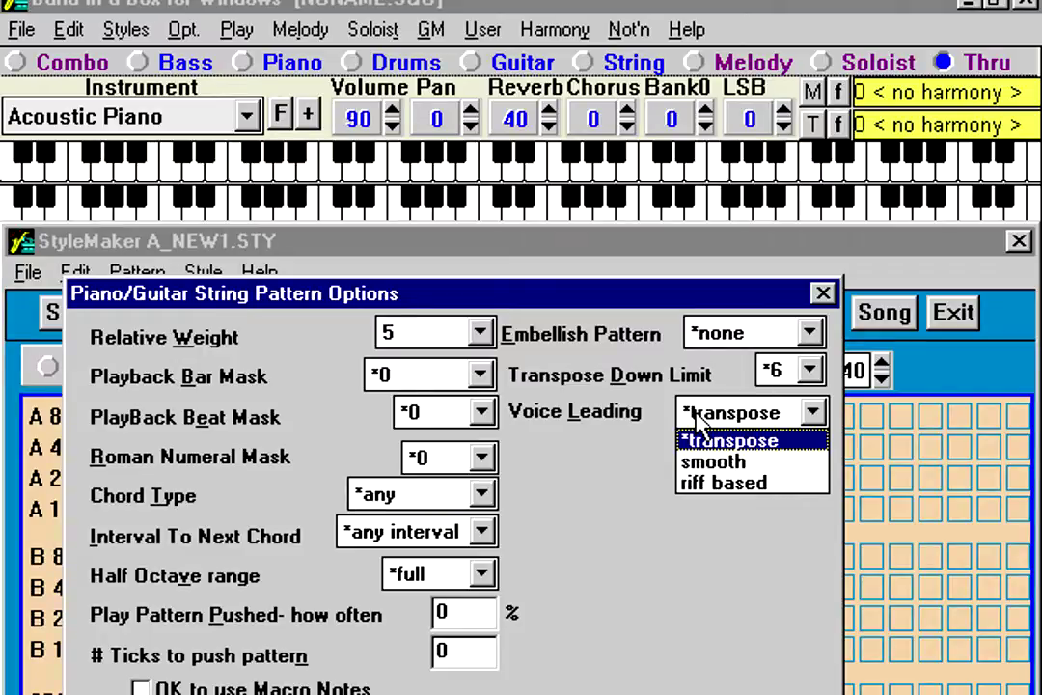
{"action": "left_click", "coordinate": [708, 464]}
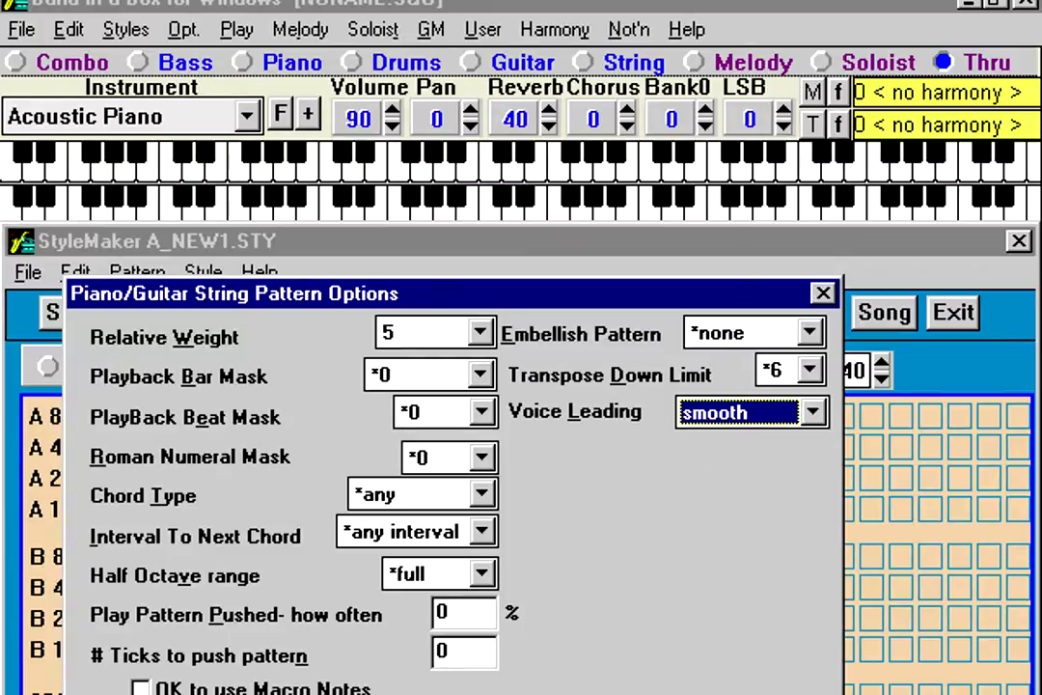
{"action": "key", "text": "Return"}
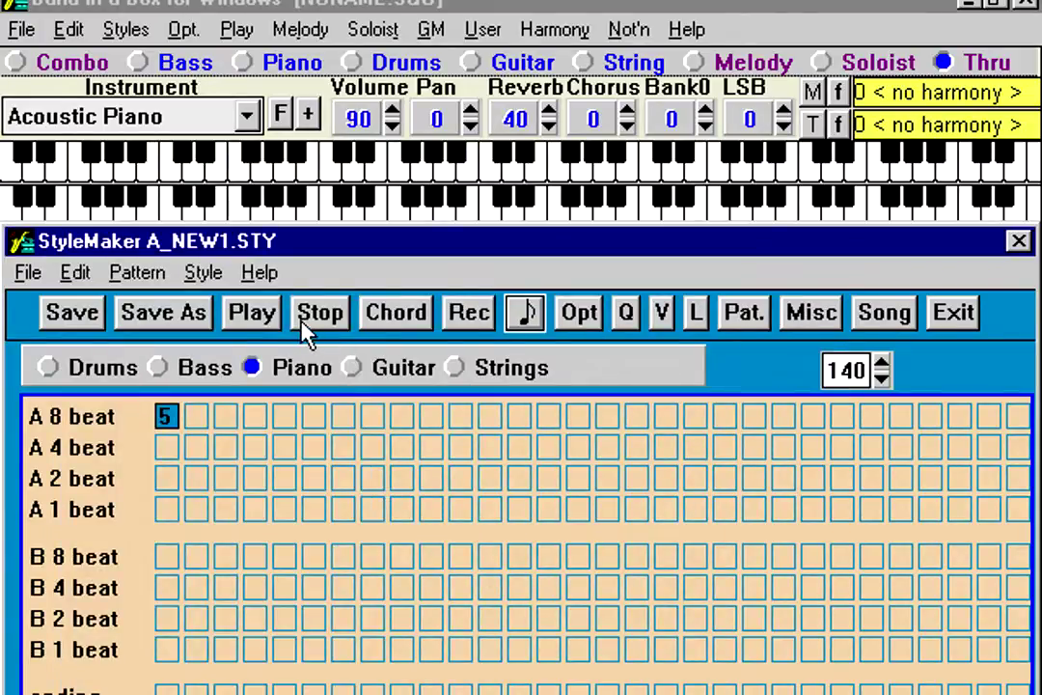
Step: Play back the piano pattern, audition it on a Dm chord and stop playback
{"action": "left_click", "coordinate": [266, 314]}
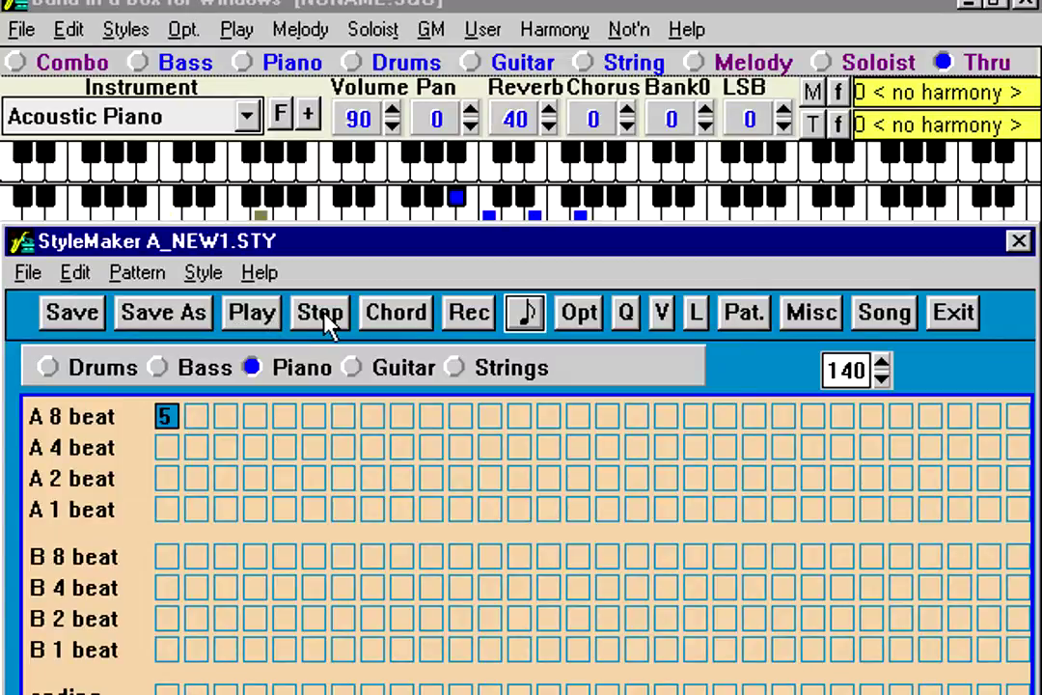
{"action": "left_click", "coordinate": [381, 315]}
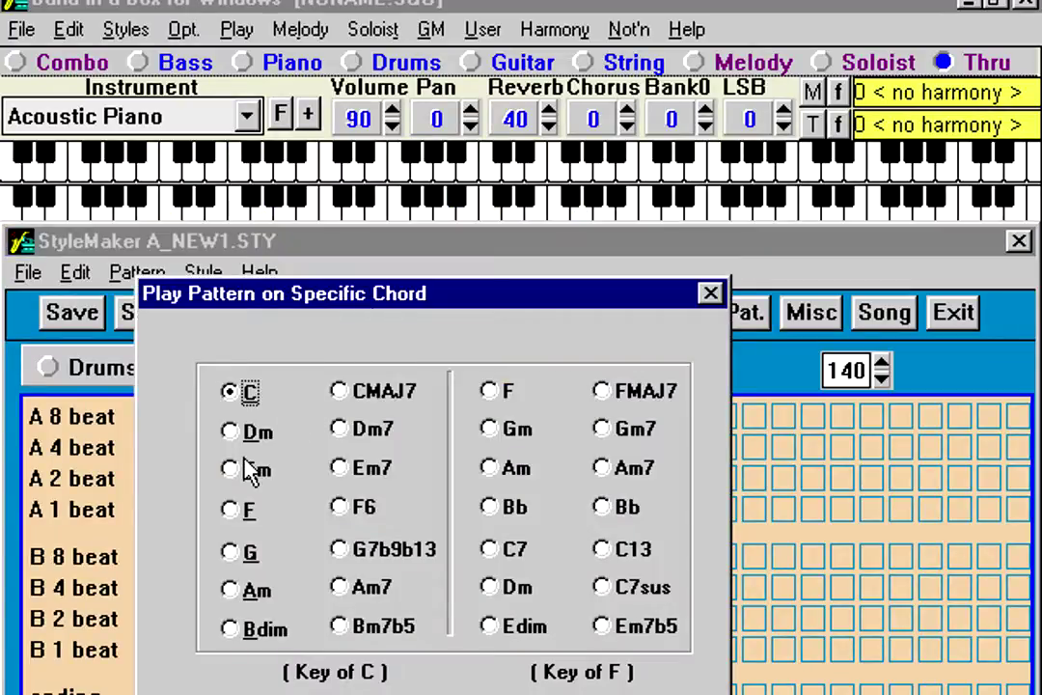
{"action": "key", "text": "Down"}
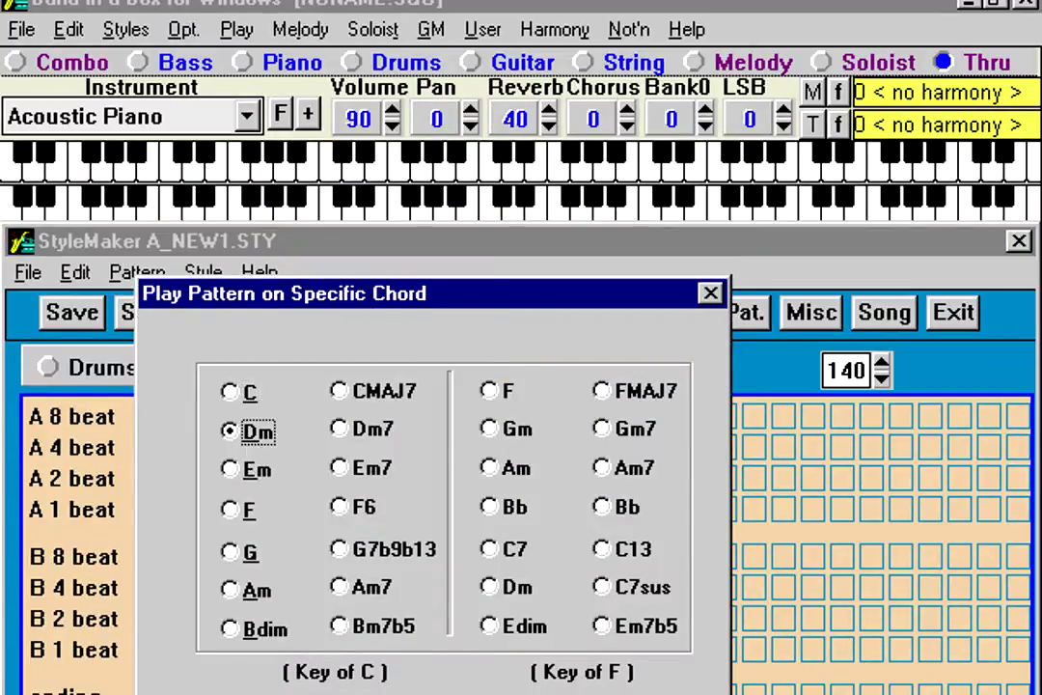
{"action": "key", "text": "Return"}
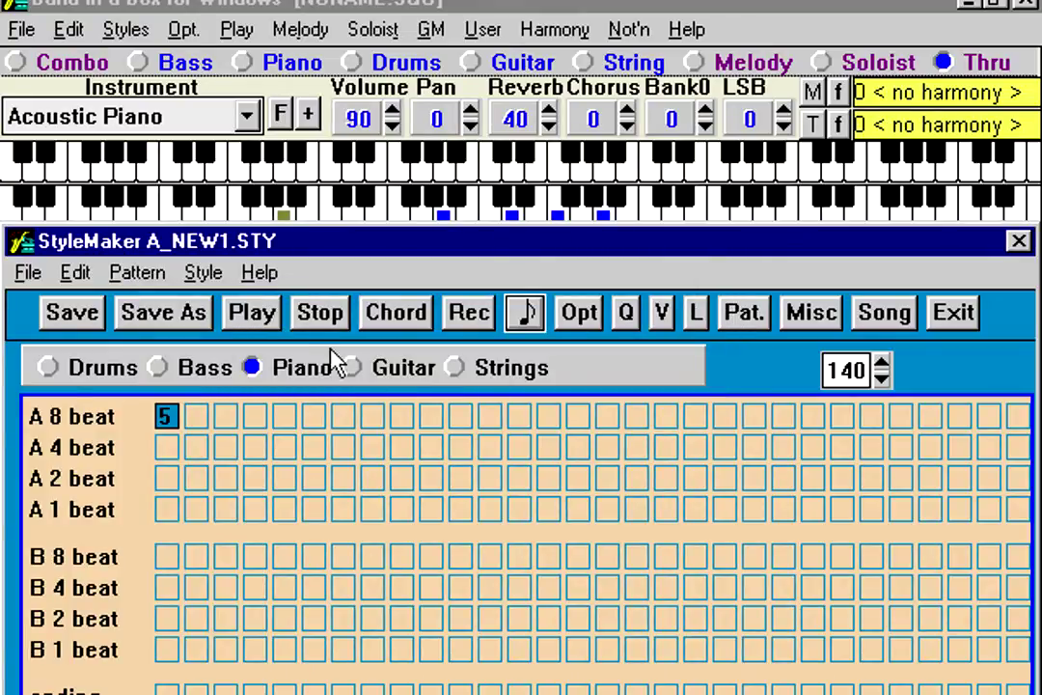
{"action": "left_click", "coordinate": [319, 319]}
Step: Audition the piano pattern on an F6 chord and on a C7sus chord, stopping playback after each
{"action": "left_click", "coordinate": [425, 319]}
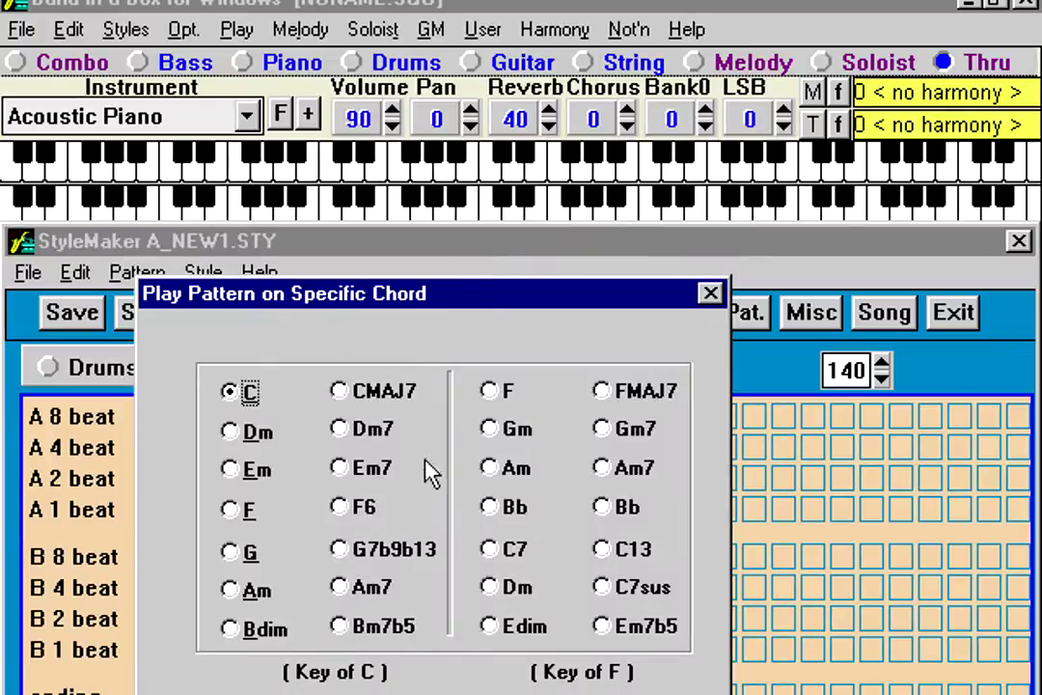
{"action": "left_click", "coordinate": [363, 506]}
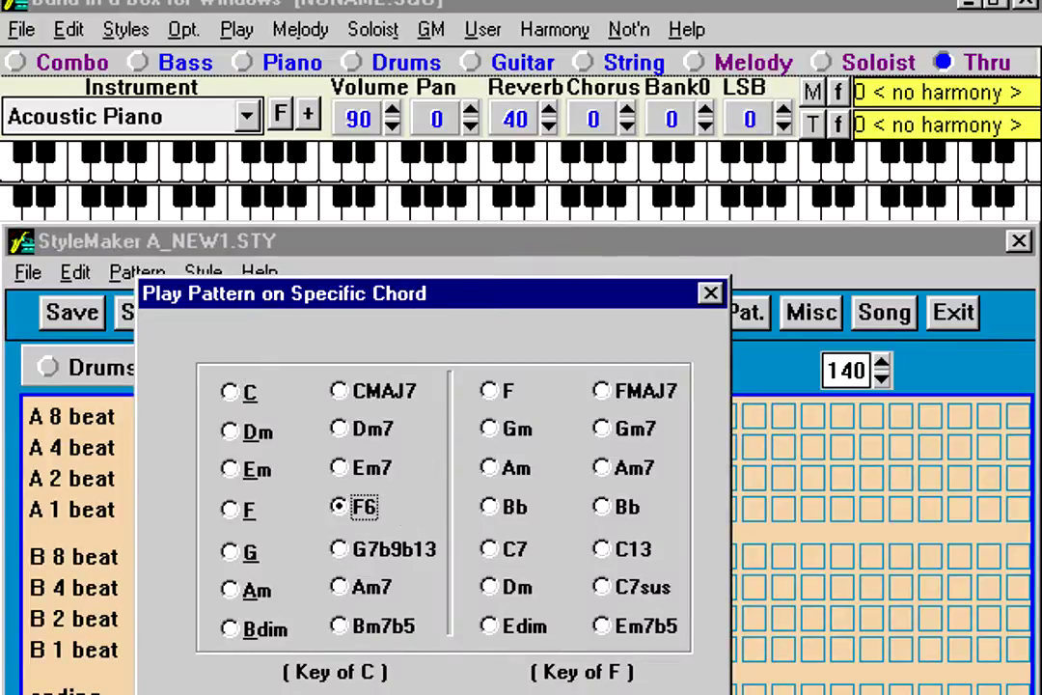
{"action": "key", "text": "Return"}
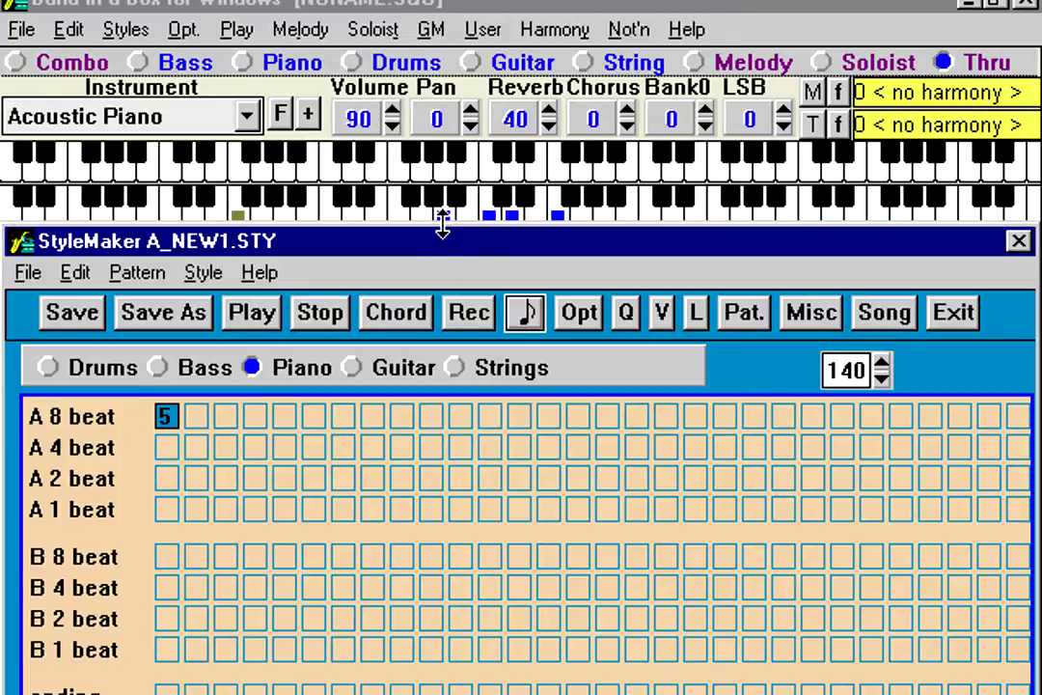
{"action": "left_click", "coordinate": [335, 325]}
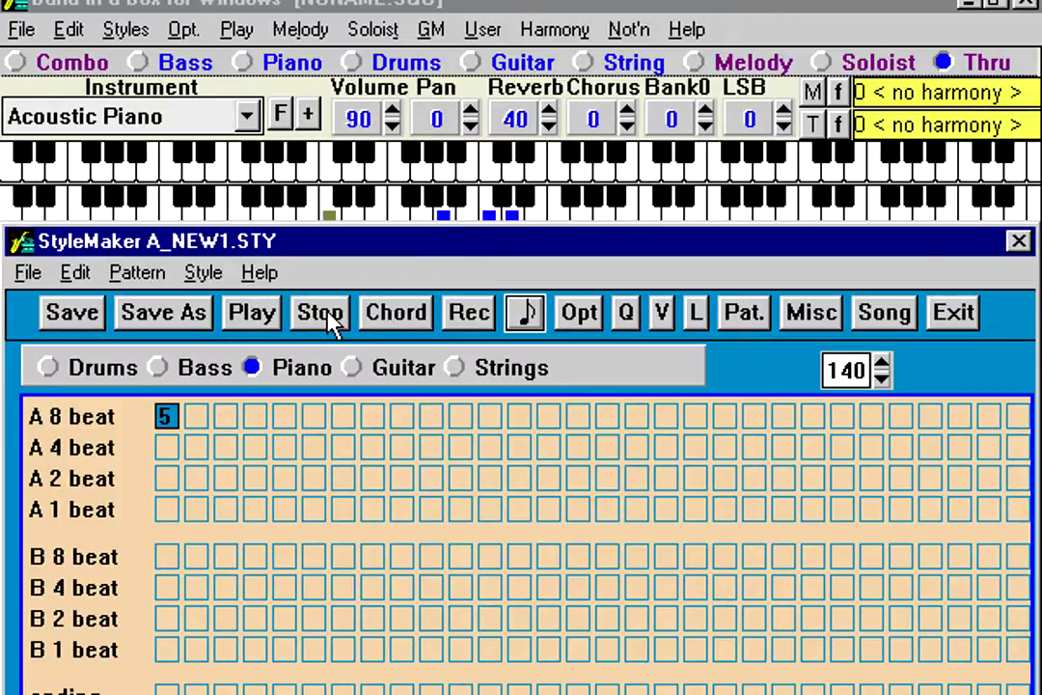
{"action": "left_click", "coordinate": [420, 324]}
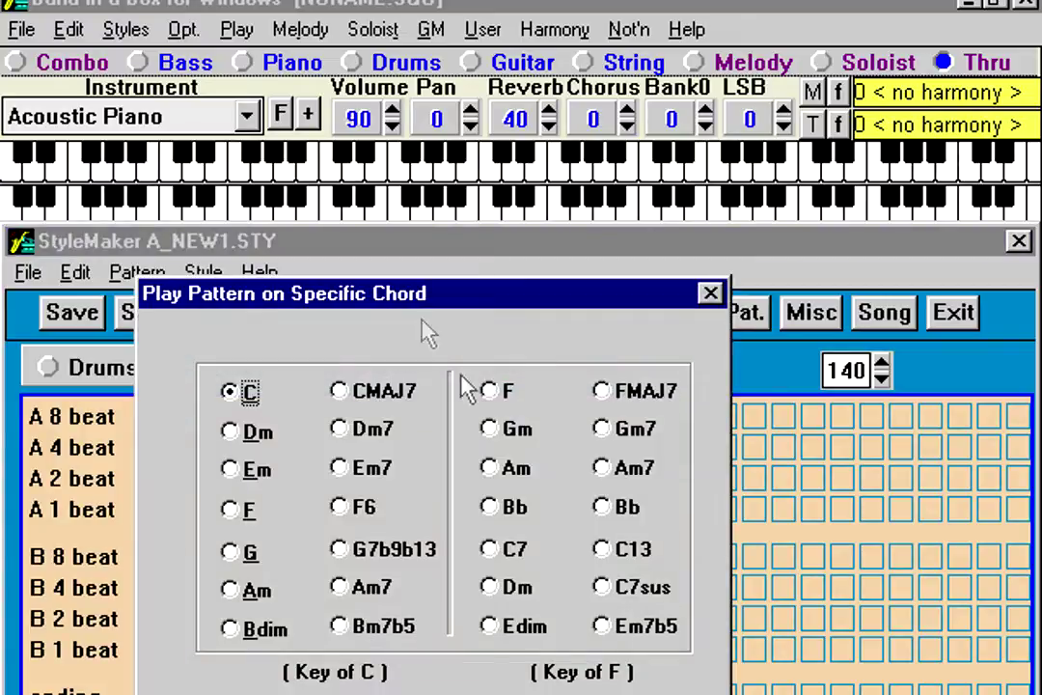
{"action": "left_click", "coordinate": [618, 583]}
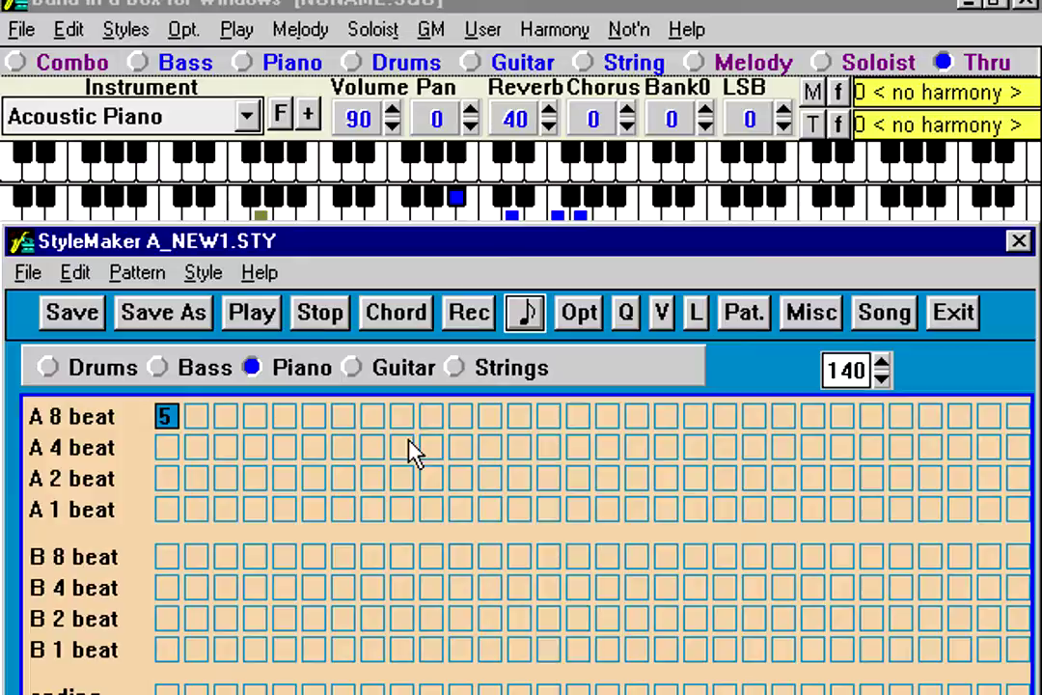
{"action": "left_click", "coordinate": [319, 311]}
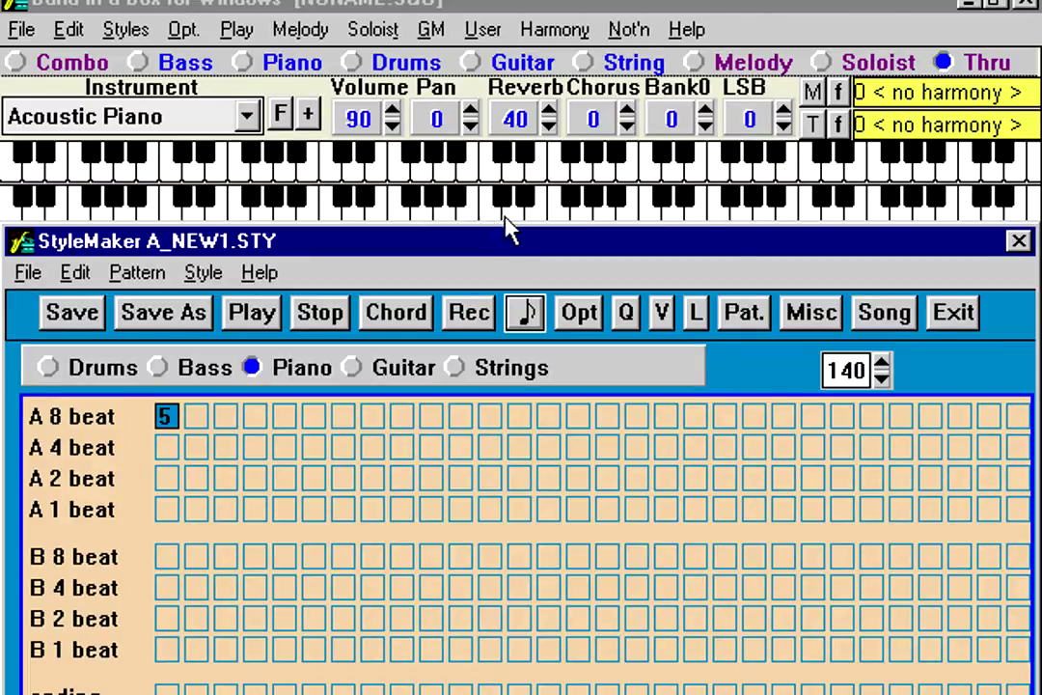
Step: Copy the first A 8 beat piano pattern into the first cells of the A 4, A 2 and A 1 beat rows
{"action": "left_click", "coordinate": [196, 417]}
{"action": "left_click", "coordinate": [177, 417]}
{"action": "left_click", "coordinate": [192, 445]}
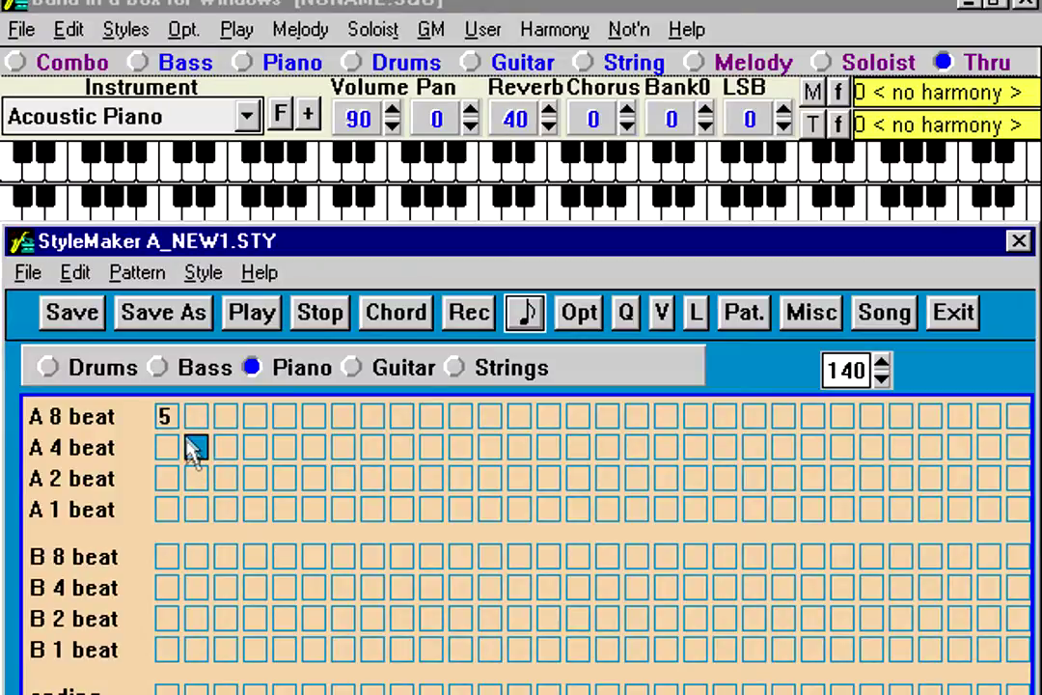
{"action": "left_click", "coordinate": [170, 422]}
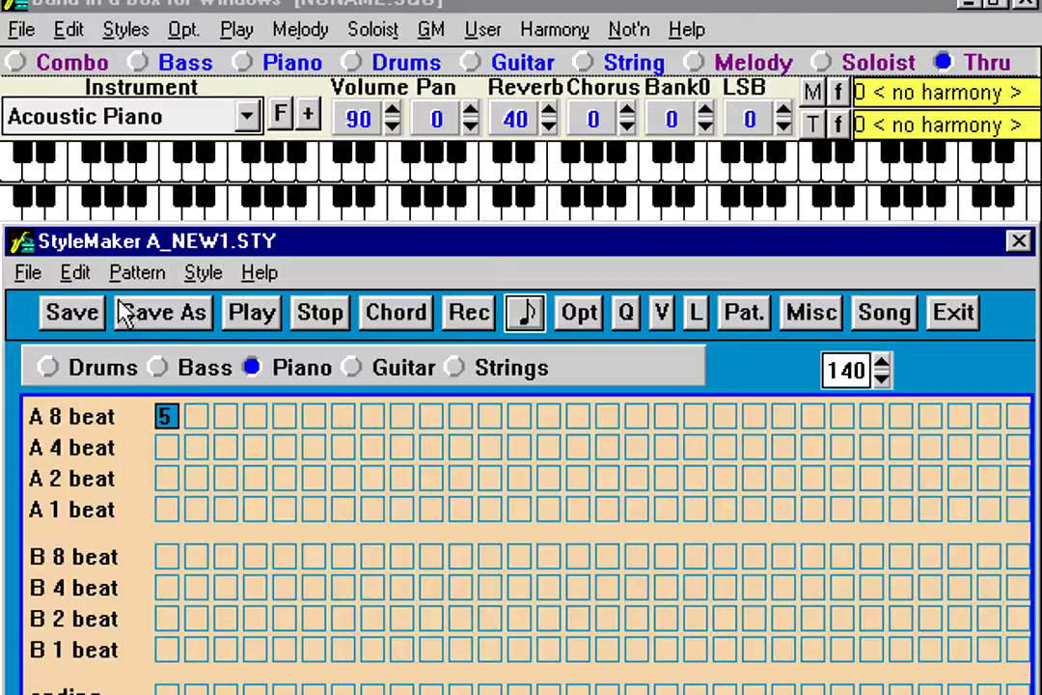
{"action": "left_click", "coordinate": [76, 273]}
{"action": "left_click", "coordinate": [96, 332]}
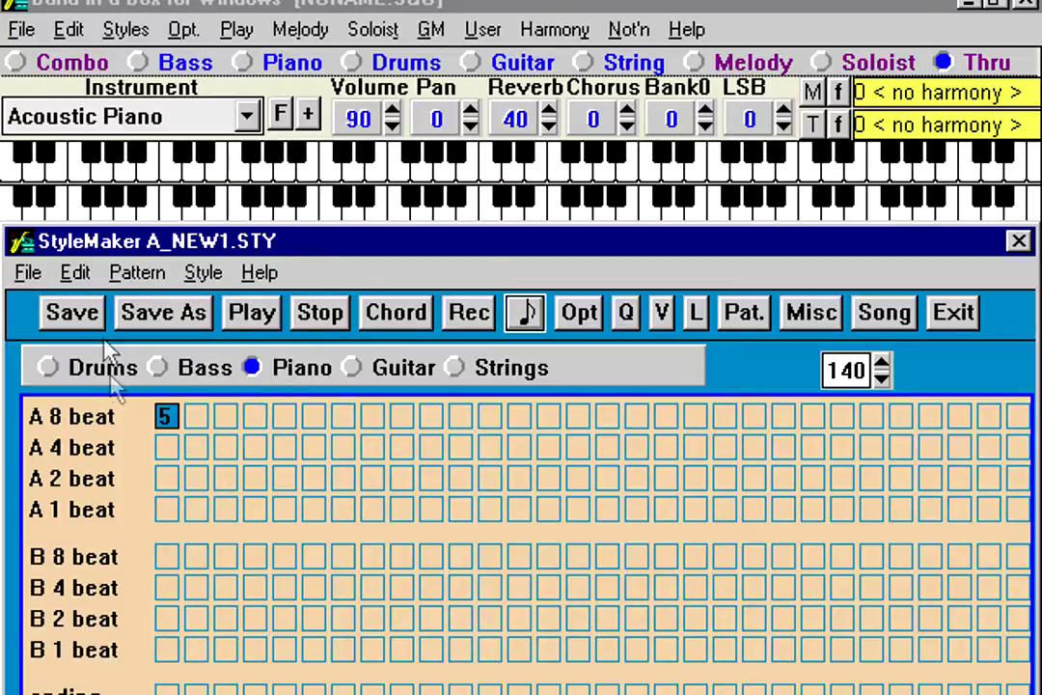
{"action": "left_click", "coordinate": [170, 448]}
{"action": "left_click", "coordinate": [86, 273]}
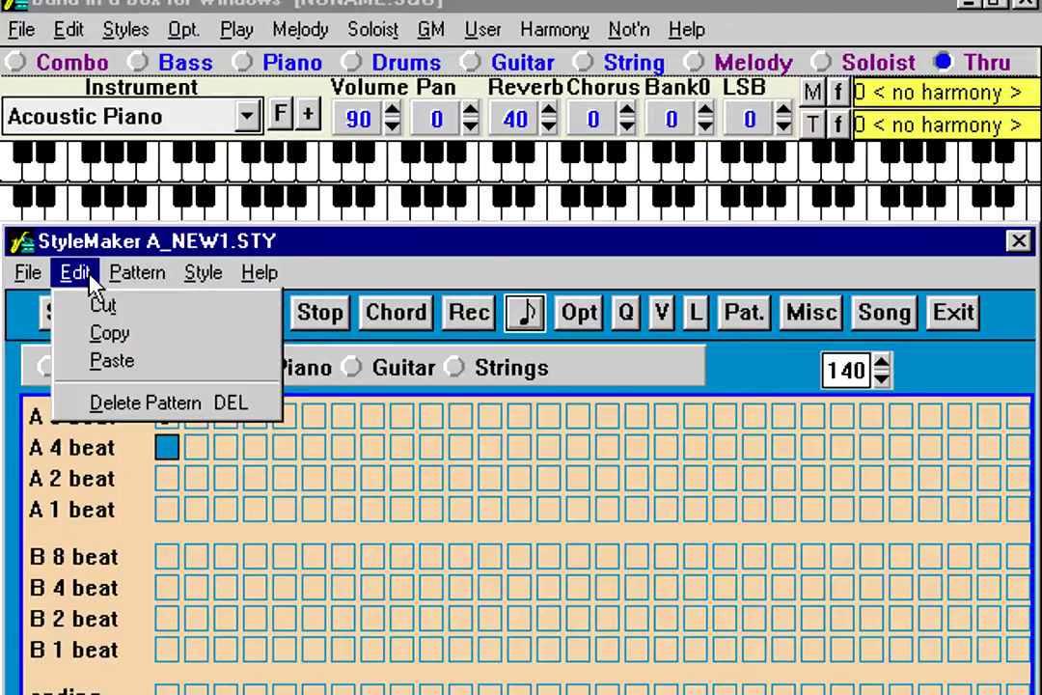
{"action": "left_click", "coordinate": [112, 362]}
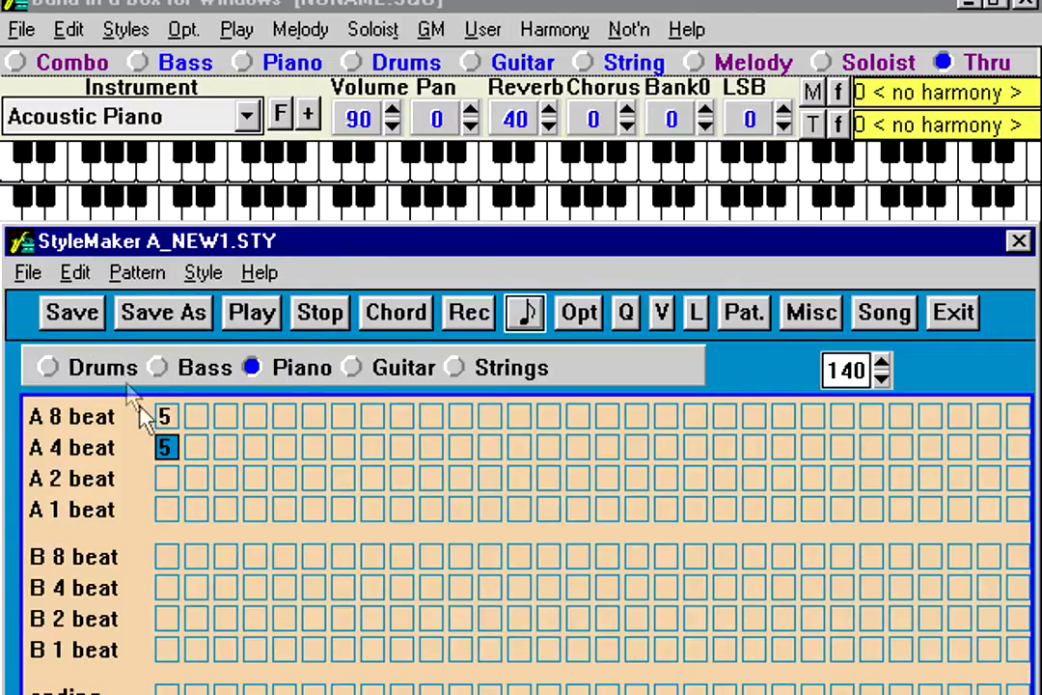
{"action": "left_click", "coordinate": [167, 477]}
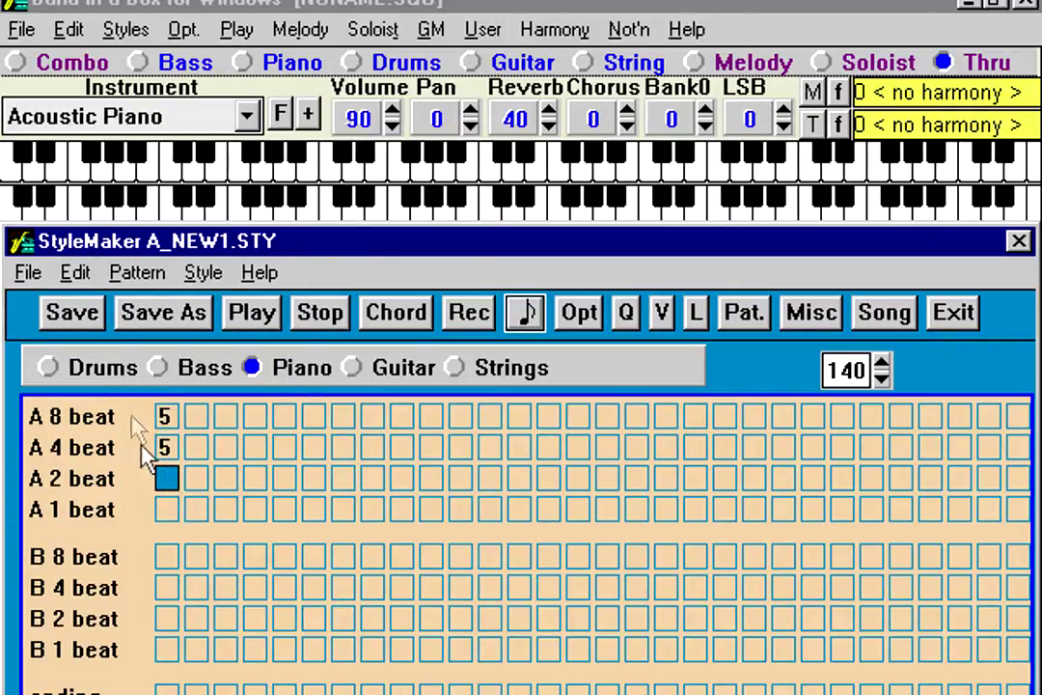
{"action": "key", "text": "ctrl+v"}
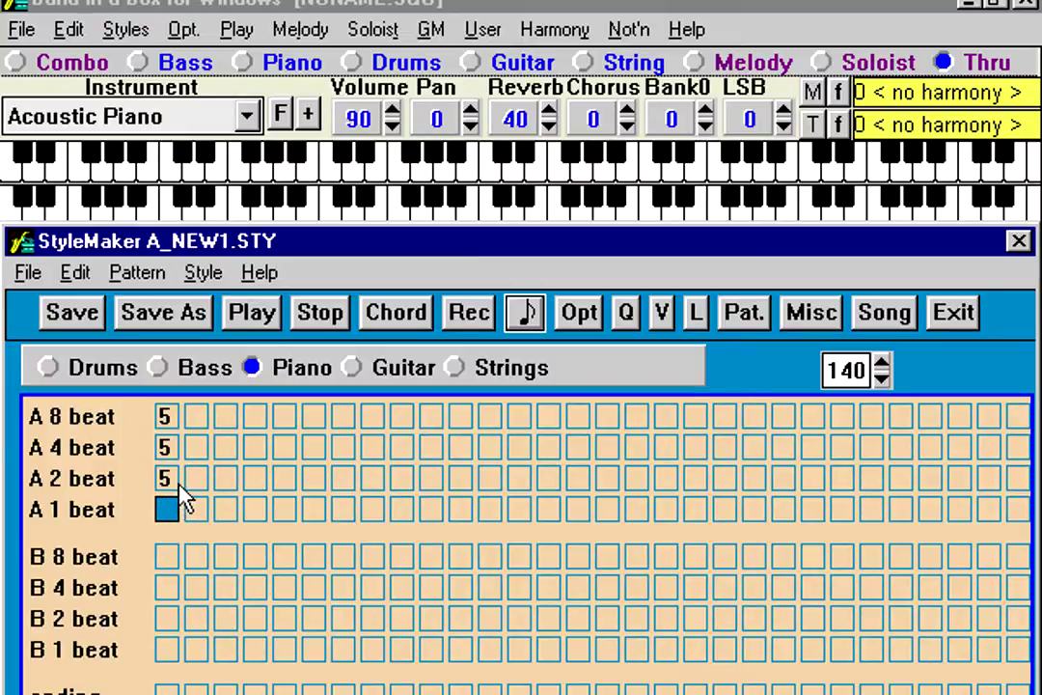
{"action": "key", "text": "ctrl+v"}
{"action": "left_click", "coordinate": [165, 419]}
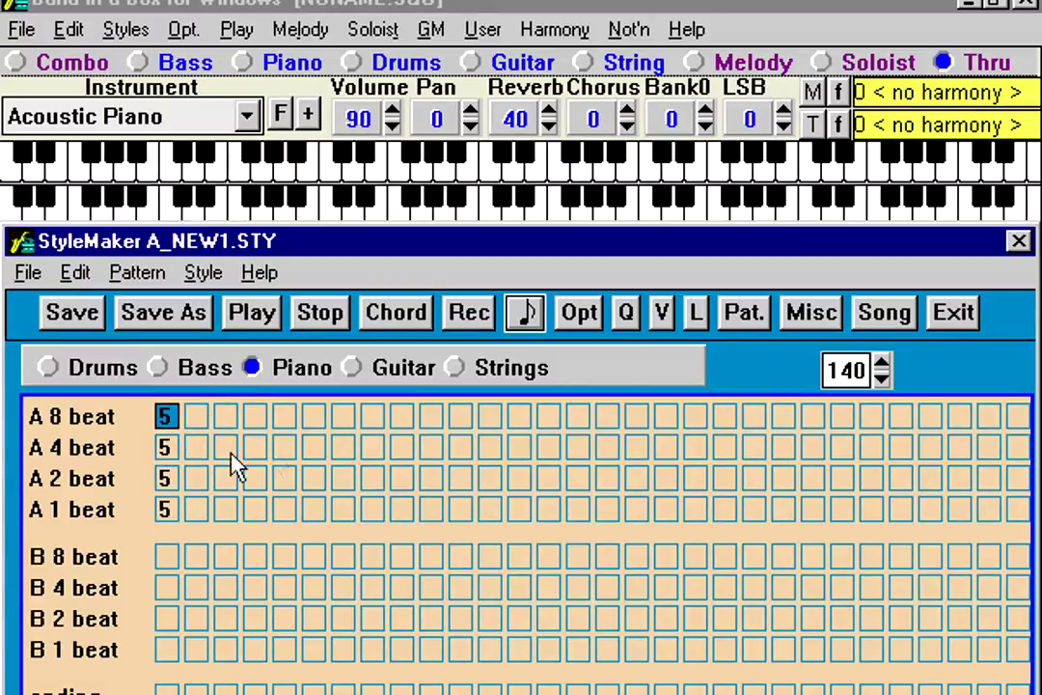
{"action": "left_click", "coordinate": [168, 446]}
{"action": "left_click", "coordinate": [168, 476]}
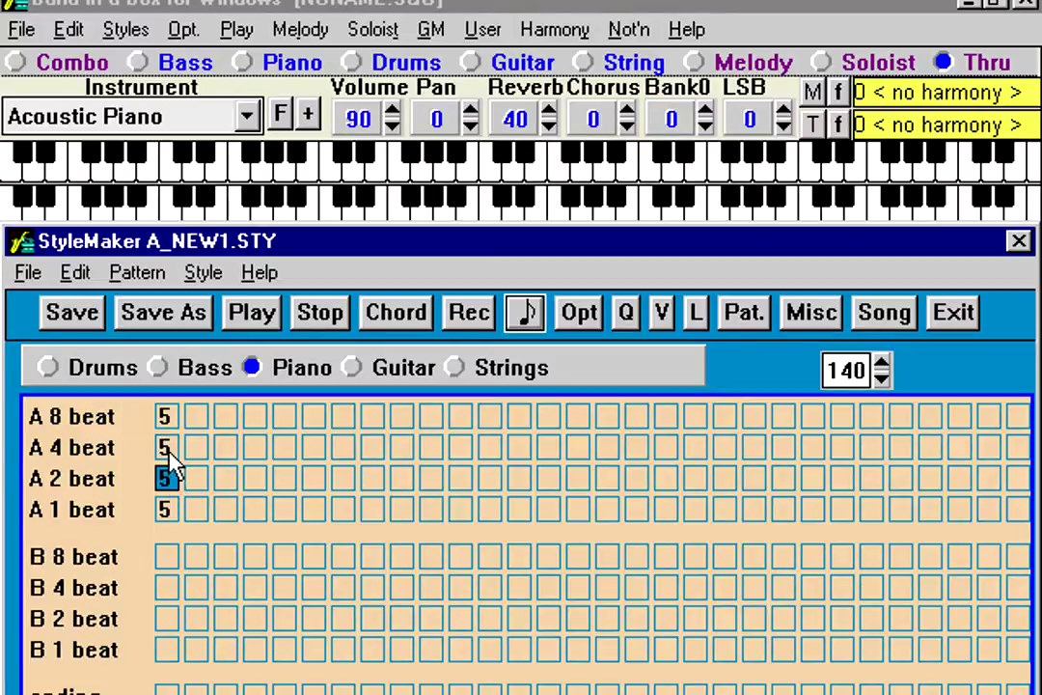
{"action": "left_click", "coordinate": [179, 453]}
{"action": "left_click", "coordinate": [193, 452]}
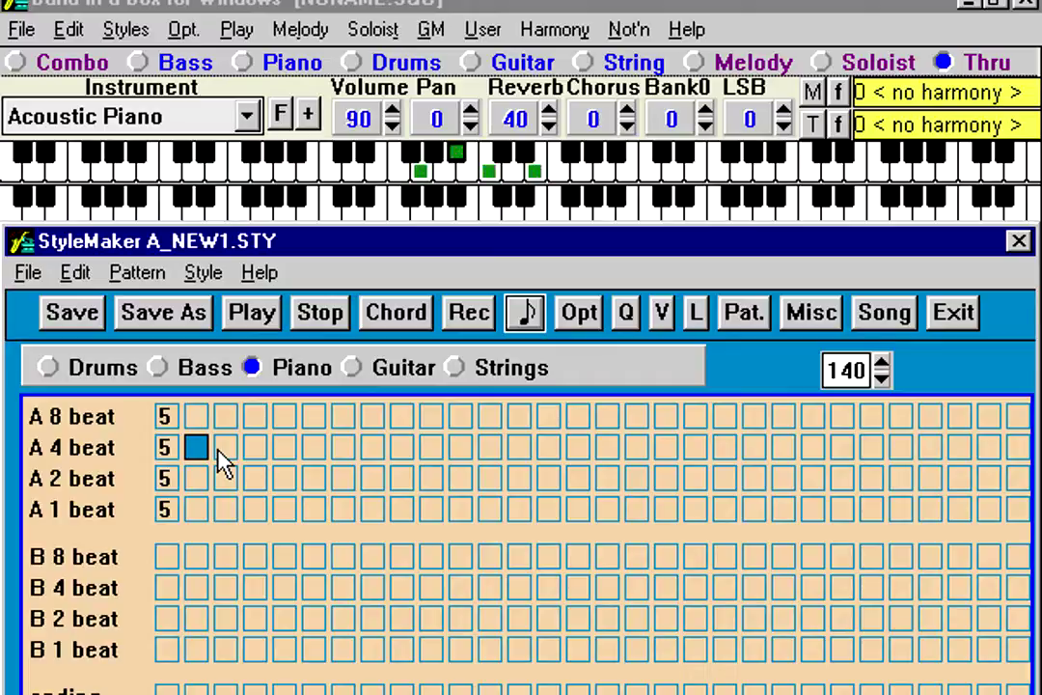
{"action": "left_click", "coordinate": [165, 417]}
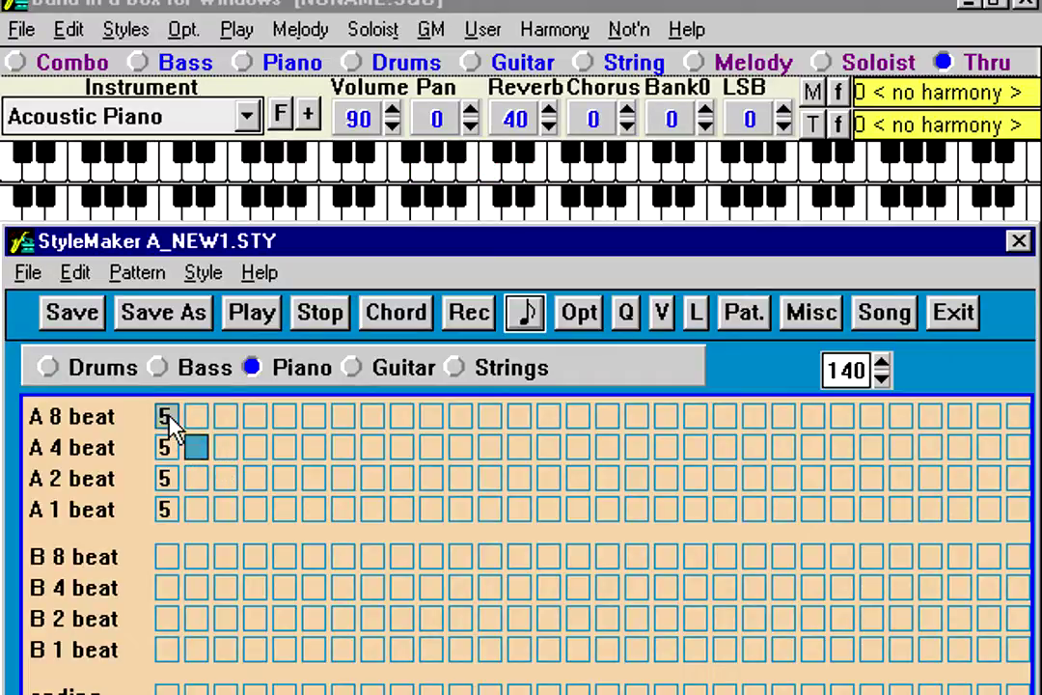
{"action": "left_click", "coordinate": [194, 450]}
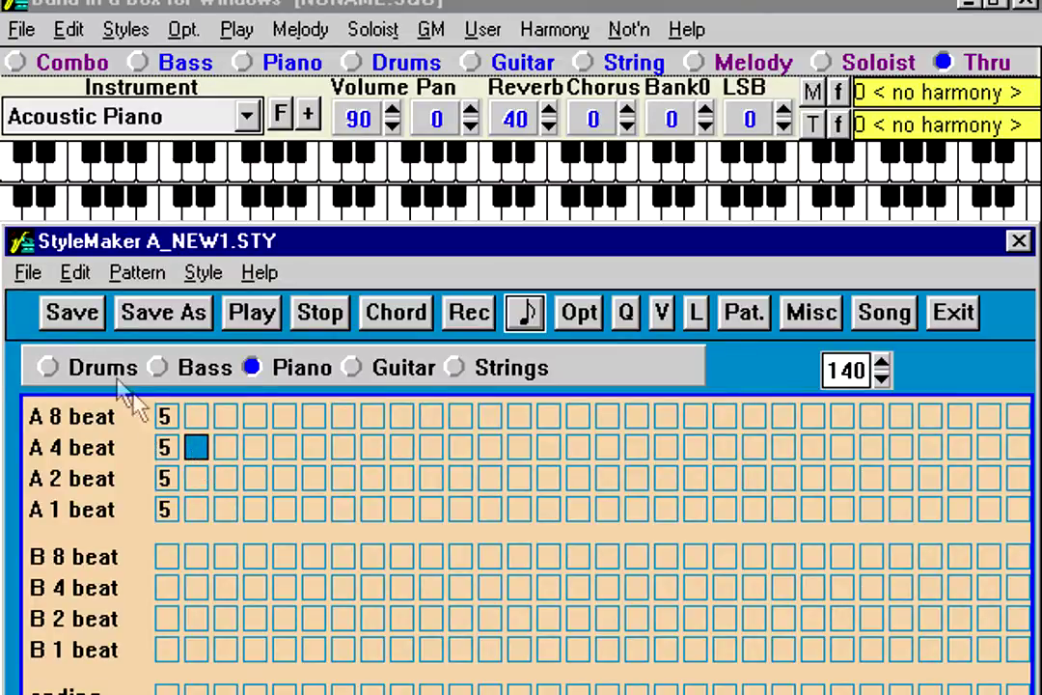
Step: Save the style and record a piano pattern in the second A 4 beat cell, accepting relative weight 5 and smooth voice leading
{"action": "left_click", "coordinate": [78, 317]}
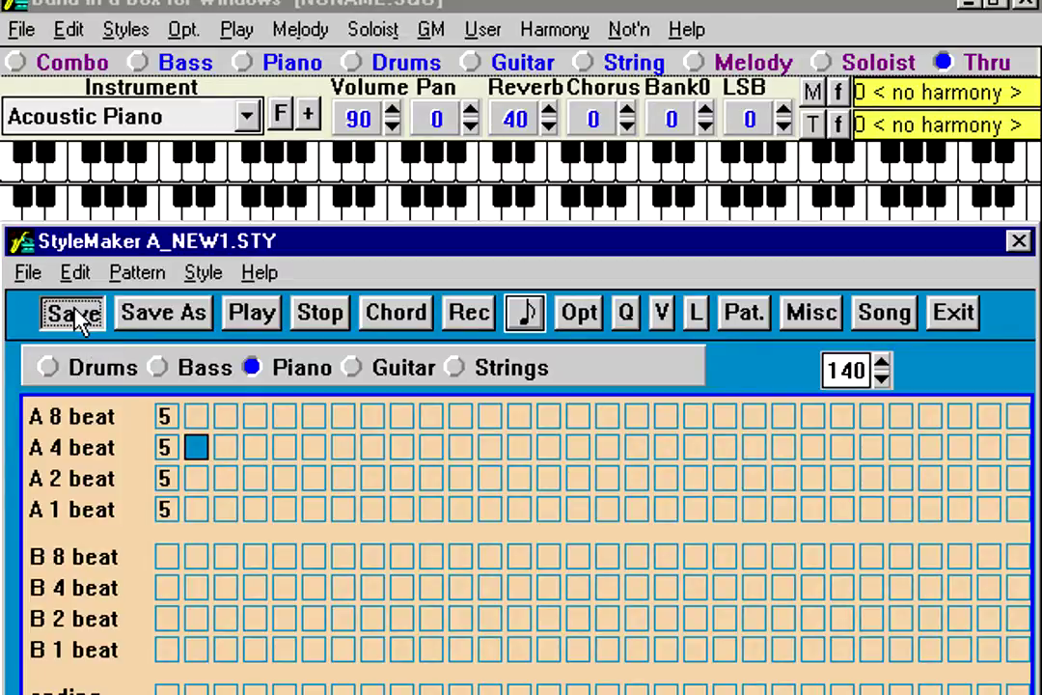
{"action": "left_click", "coordinate": [726, 422]}
{"action": "left_click", "coordinate": [193, 449]}
{"action": "left_click", "coordinate": [472, 314]}
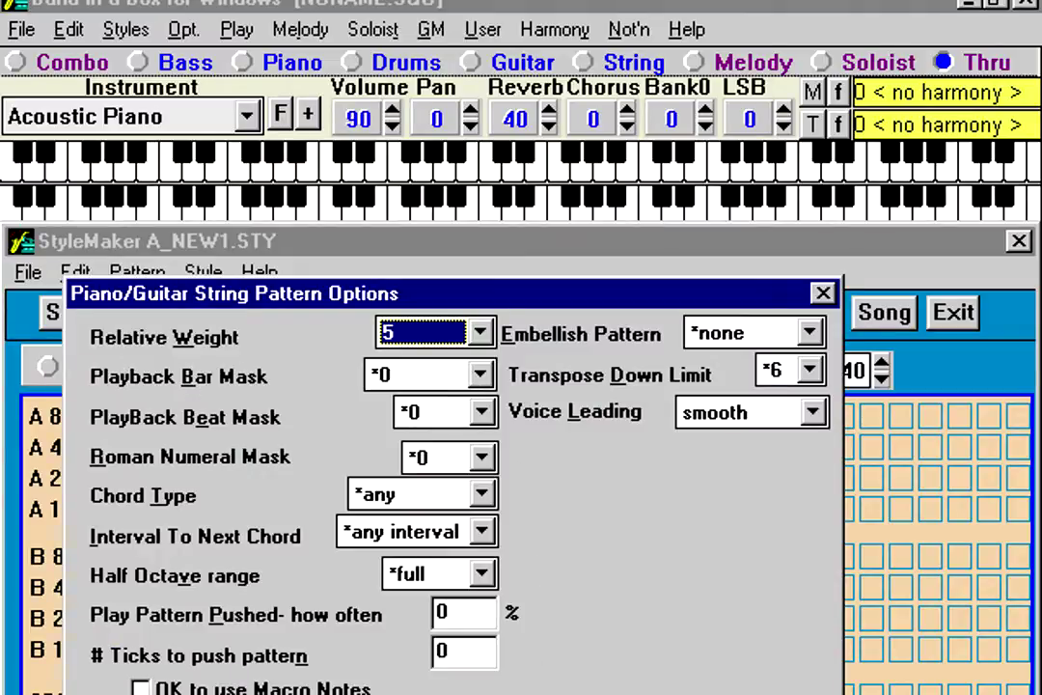
{"action": "key", "text": "Return"}
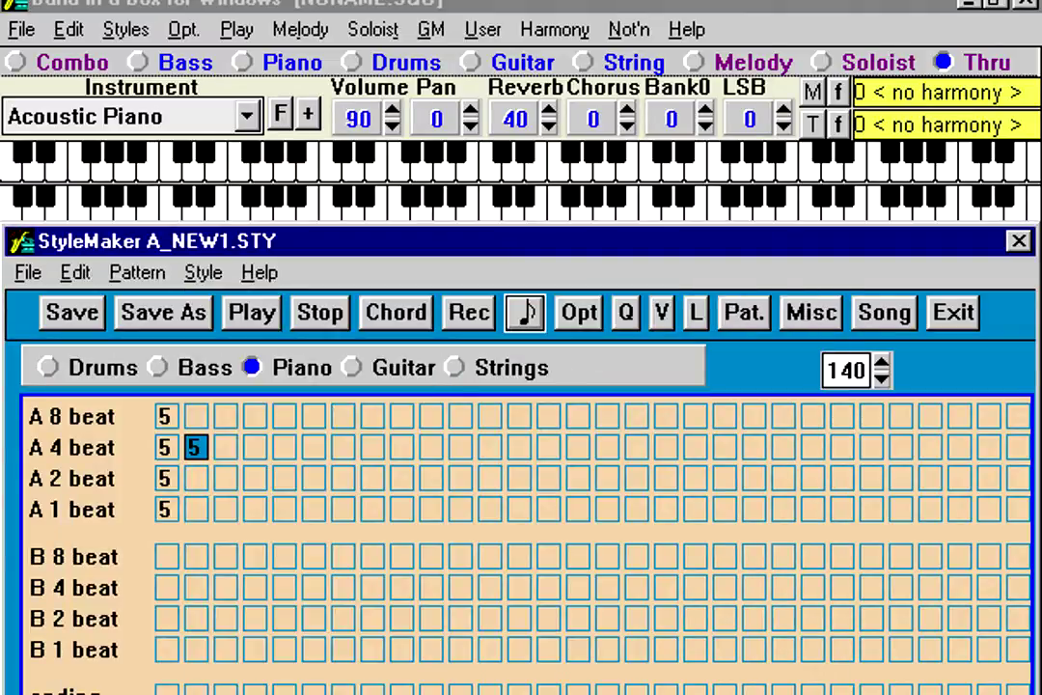
Step: Play back the piano pattern in the second A 4 beat cell and stop playback
{"action": "left_click", "coordinate": [223, 446]}
{"action": "left_click", "coordinate": [199, 449]}
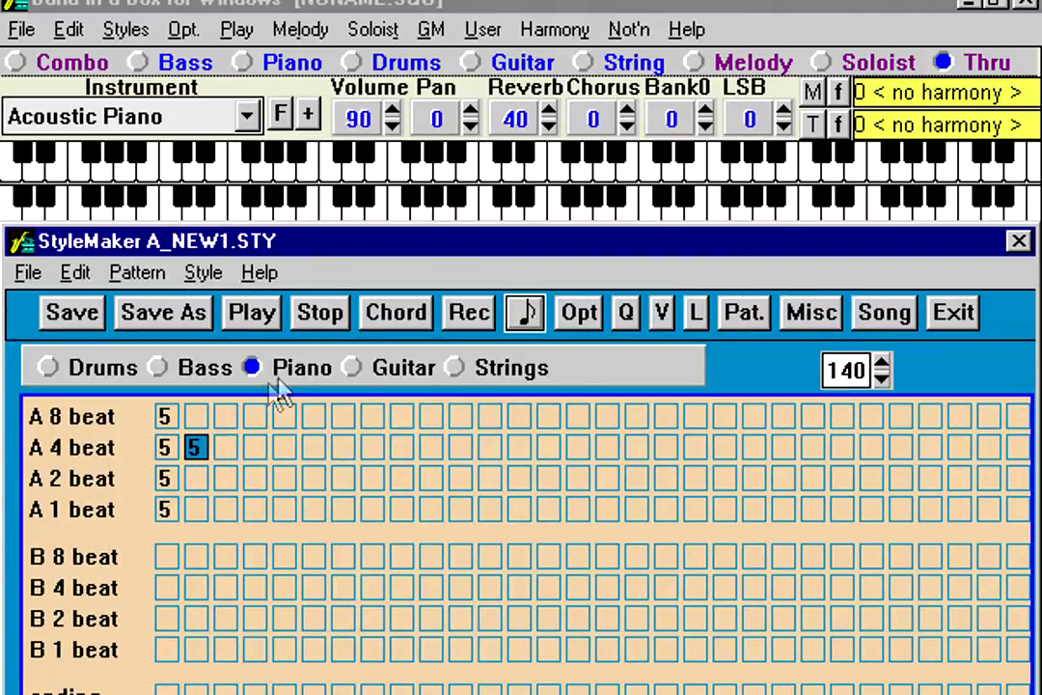
{"action": "left_click", "coordinate": [258, 323]}
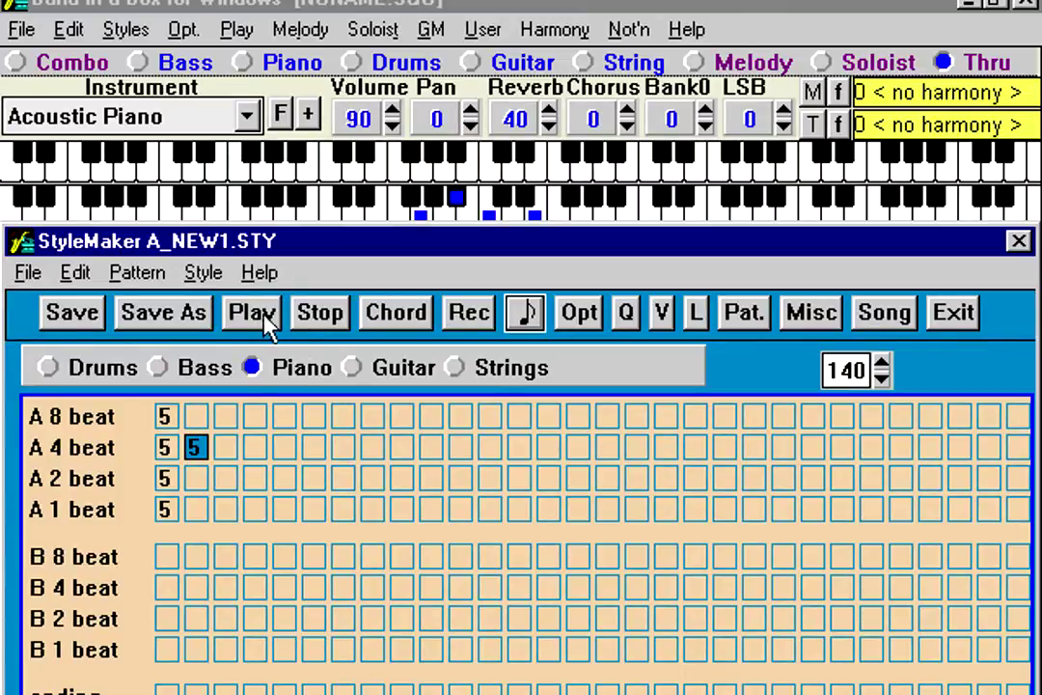
{"action": "left_click", "coordinate": [334, 316]}
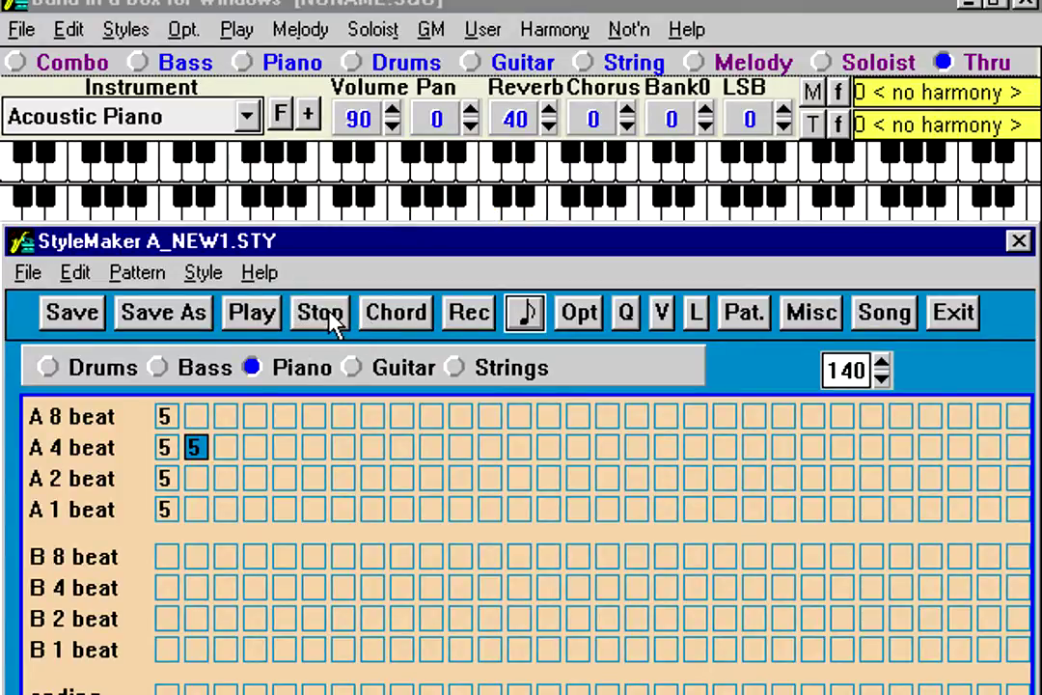
{"action": "left_click", "coordinate": [174, 446]}
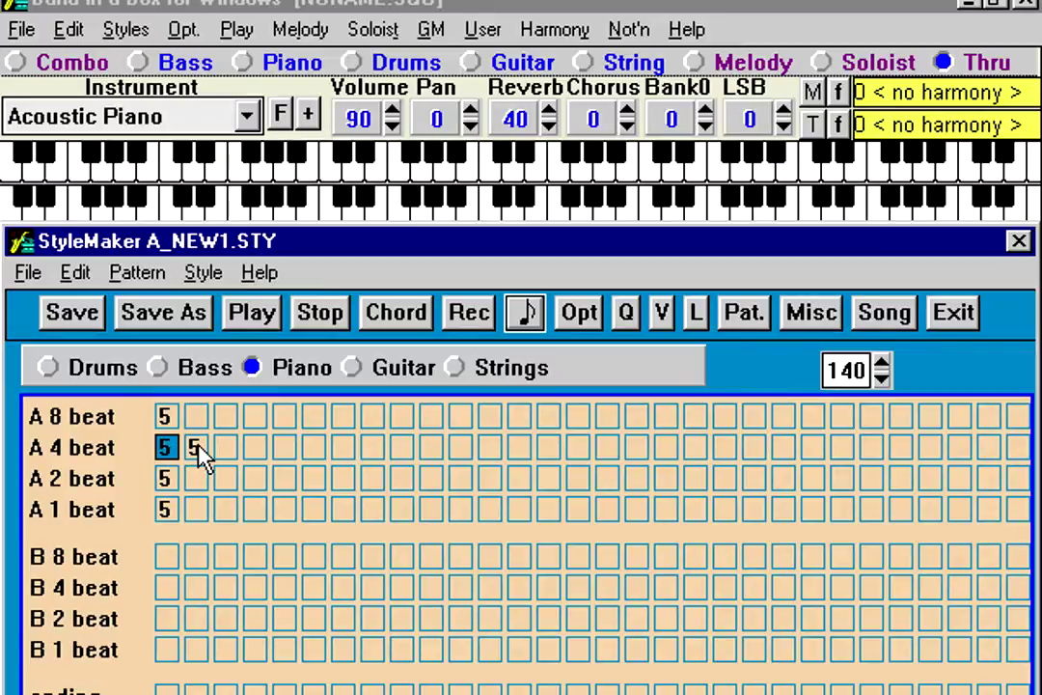
{"action": "left_click", "coordinate": [195, 445]}
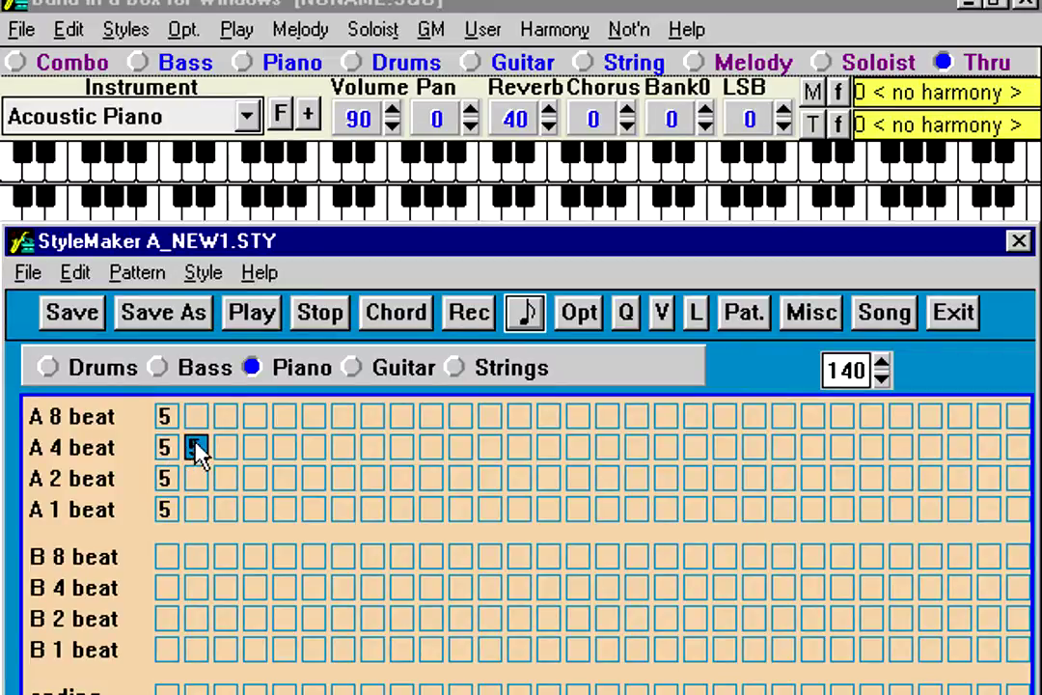
Step: Record a piano pattern with relative weight 5 and smooth voice leading in the second A 2 beat cell and play it back
{"action": "left_click", "coordinate": [197, 479]}
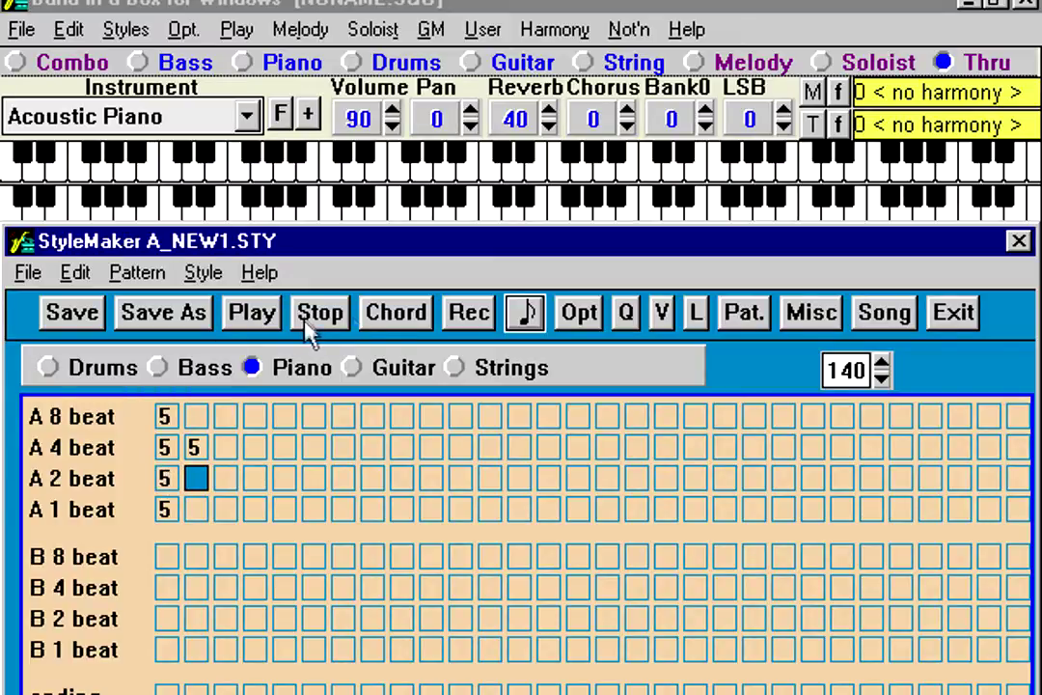
{"action": "left_click", "coordinate": [470, 320]}
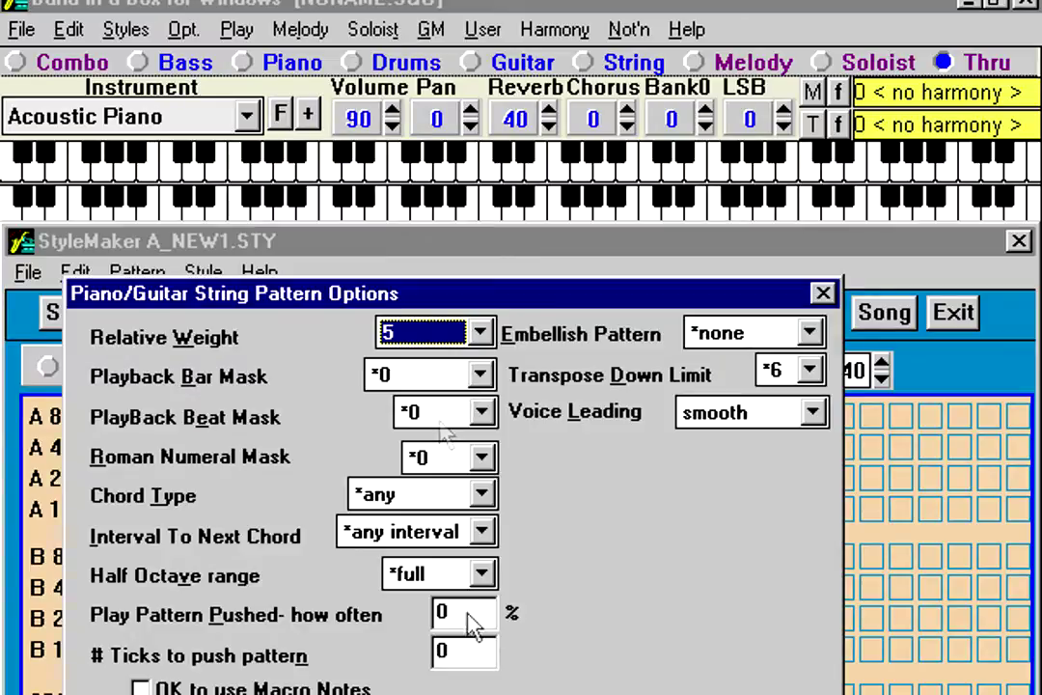
{"action": "key", "text": "Return"}
{"action": "left_click", "coordinate": [252, 311]}
{"action": "left_click", "coordinate": [318, 316]}
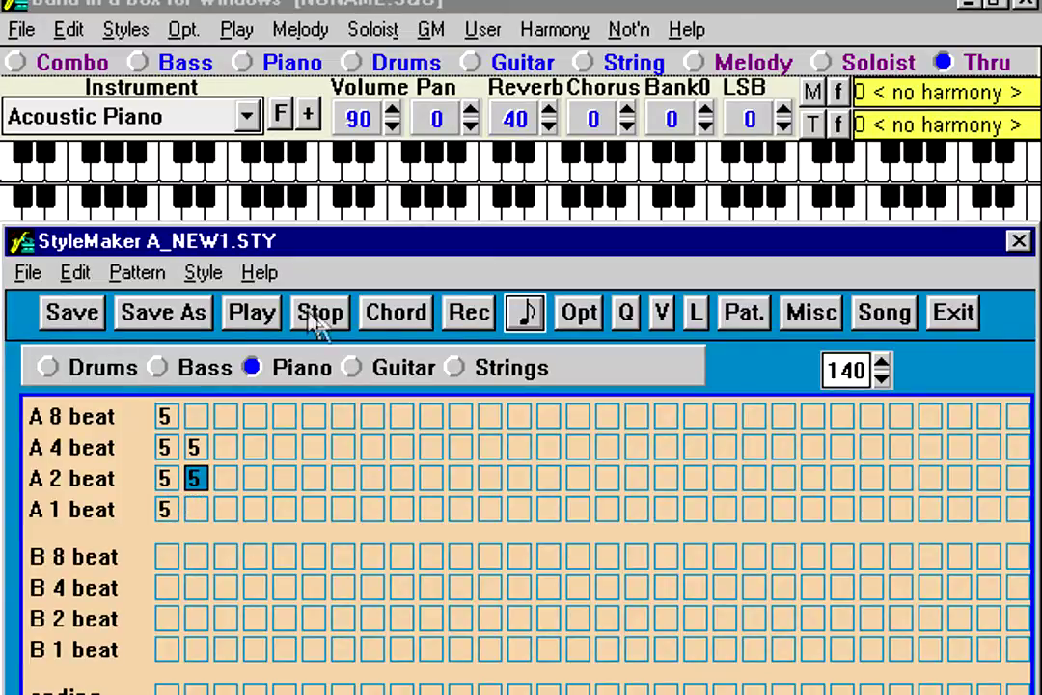
Step: Record a guitar pattern with relative weight 5 and smooth voice leading in the first A 8 beat cell and audition it
{"action": "left_click", "coordinate": [386, 369]}
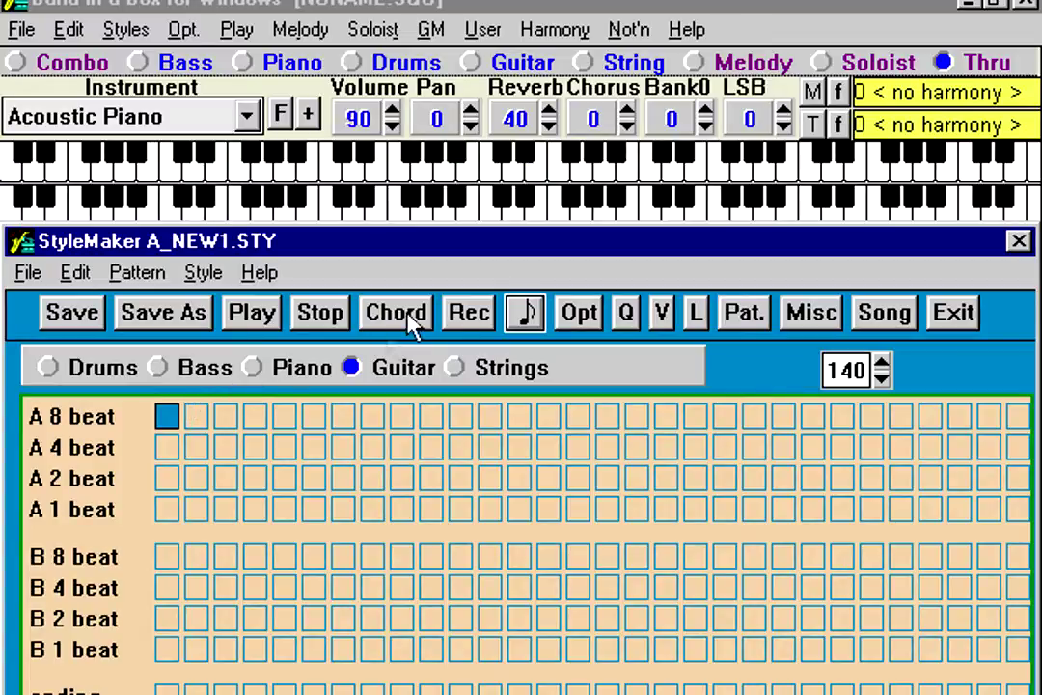
{"action": "left_click", "coordinate": [472, 311]}
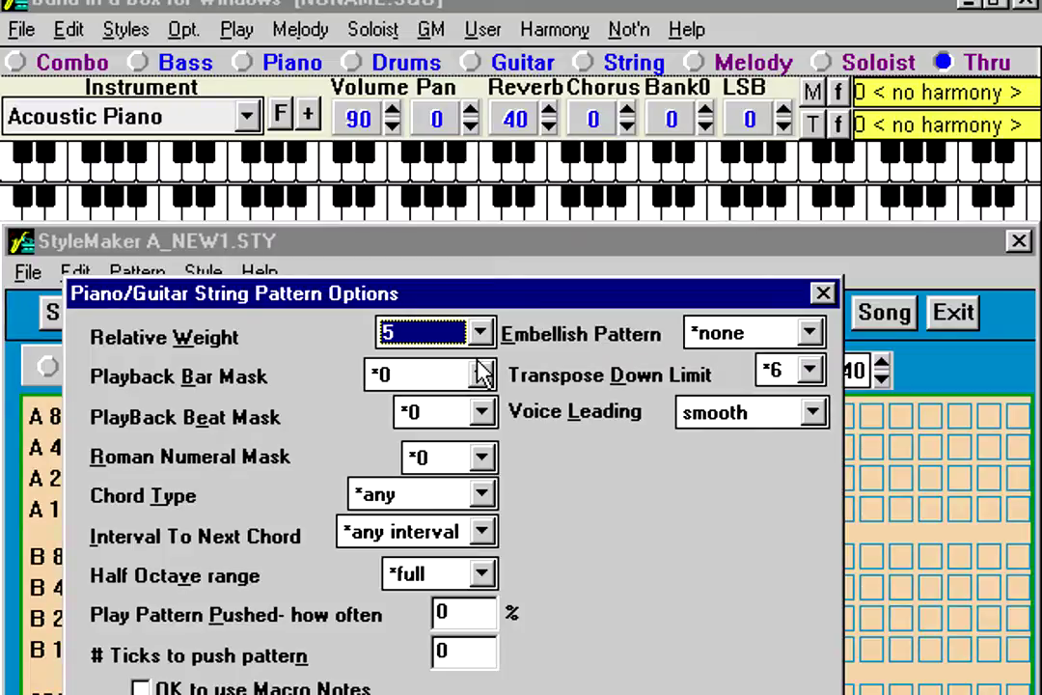
{"action": "key", "text": "Return"}
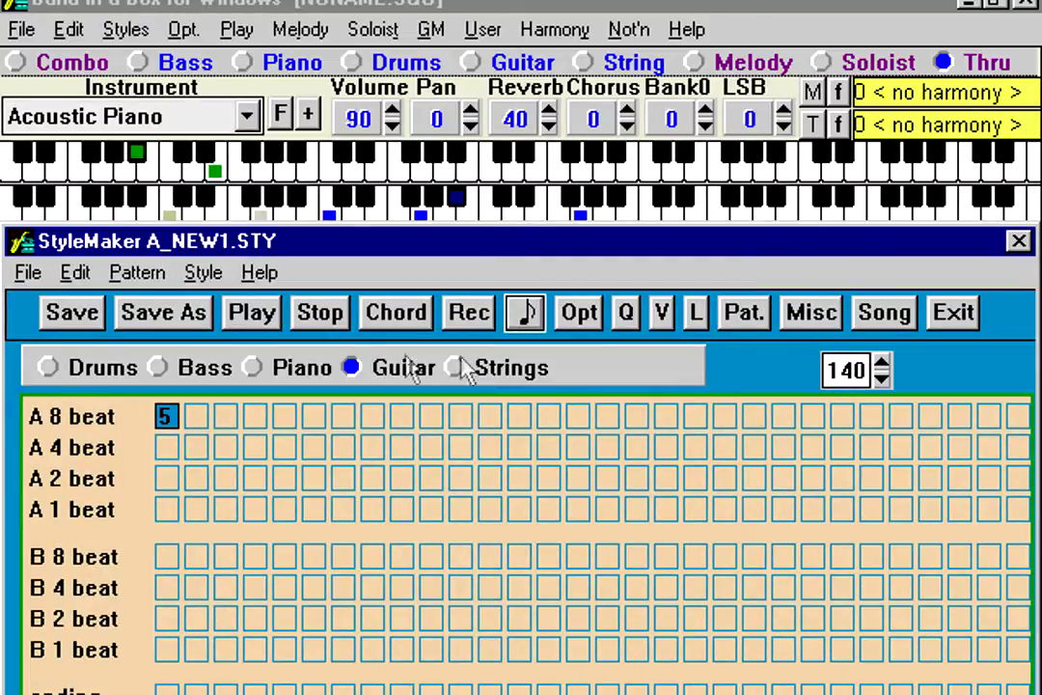
{"action": "left_click", "coordinate": [327, 315]}
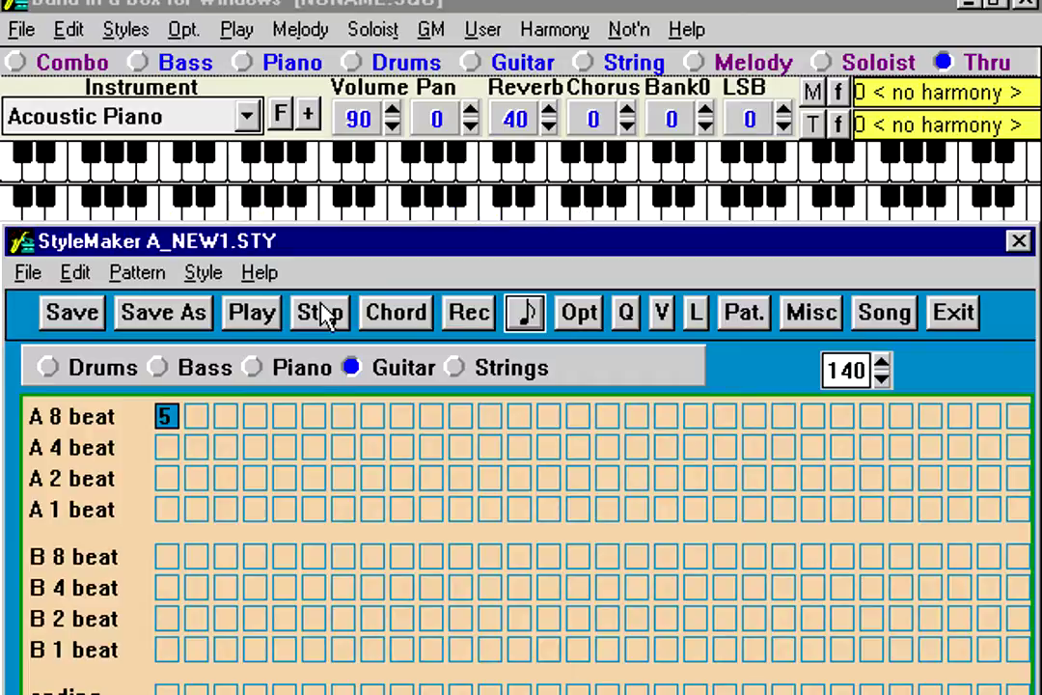
Step: Record a guitar pattern with relative weight 5 in the second A 8 beat cell and audition it
{"action": "left_click", "coordinate": [197, 420]}
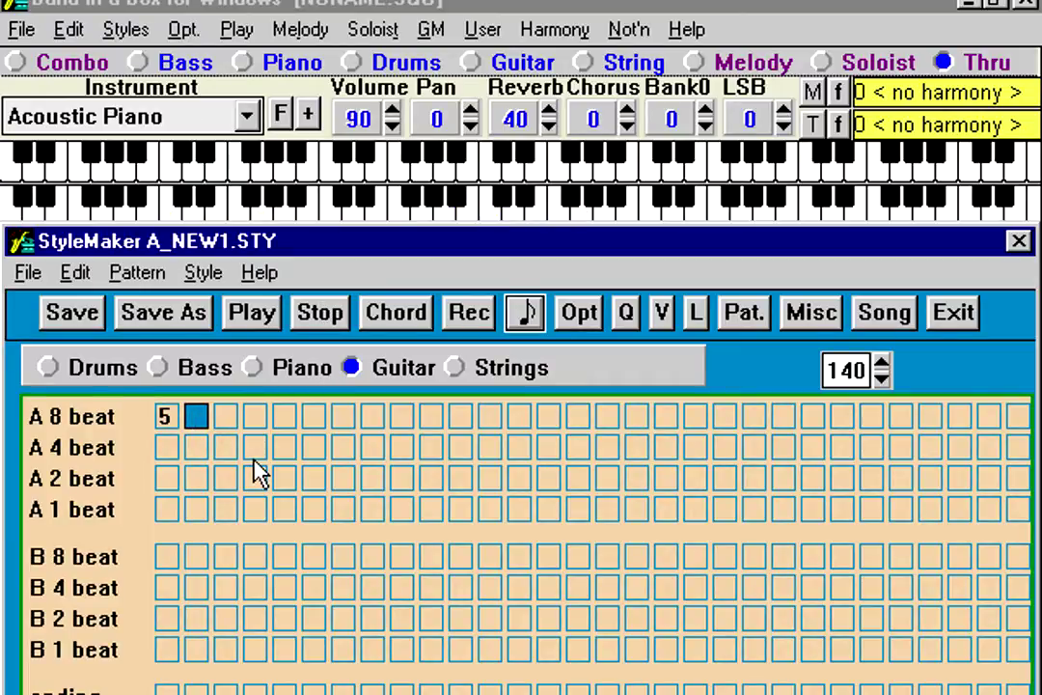
{"action": "key", "text": "Return"}
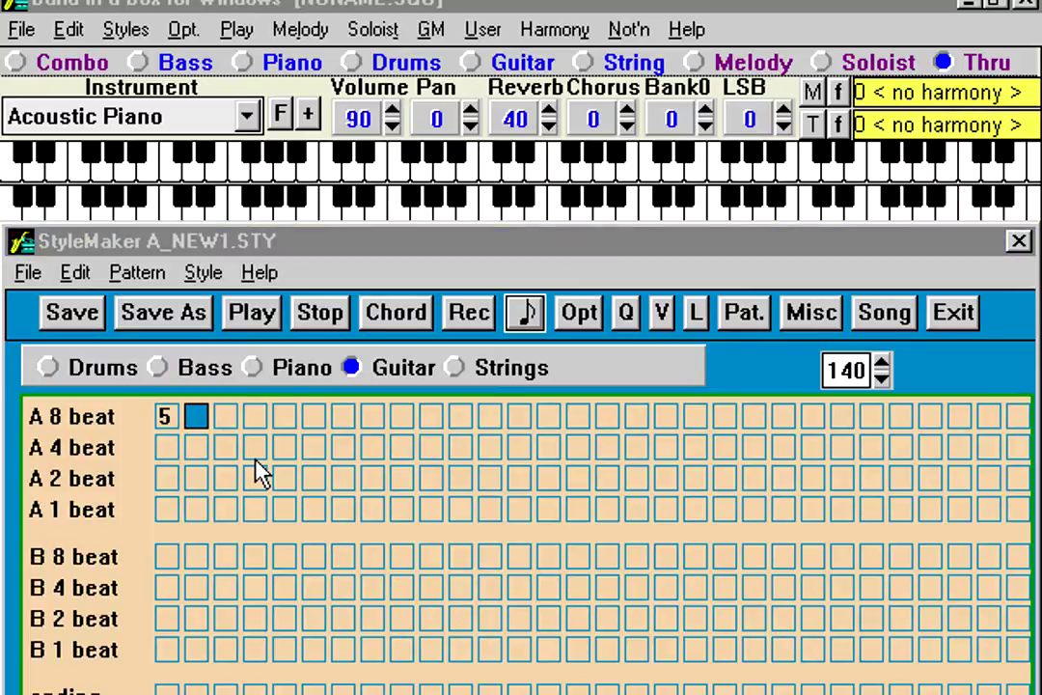
{"action": "key", "text": "Return"}
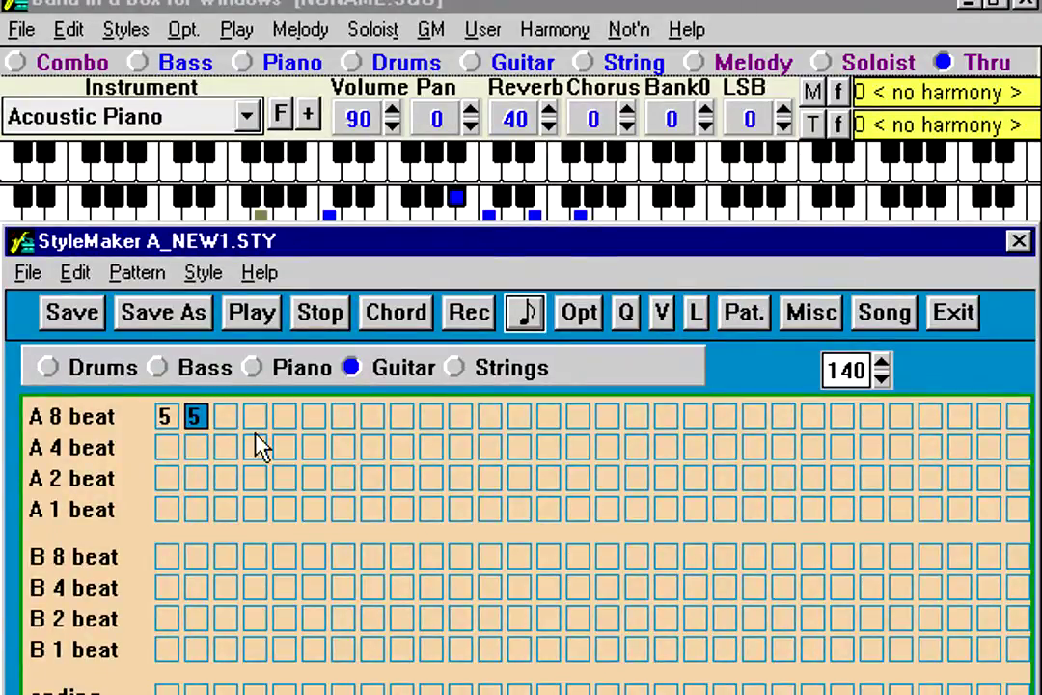
{"action": "left_click", "coordinate": [319, 317]}
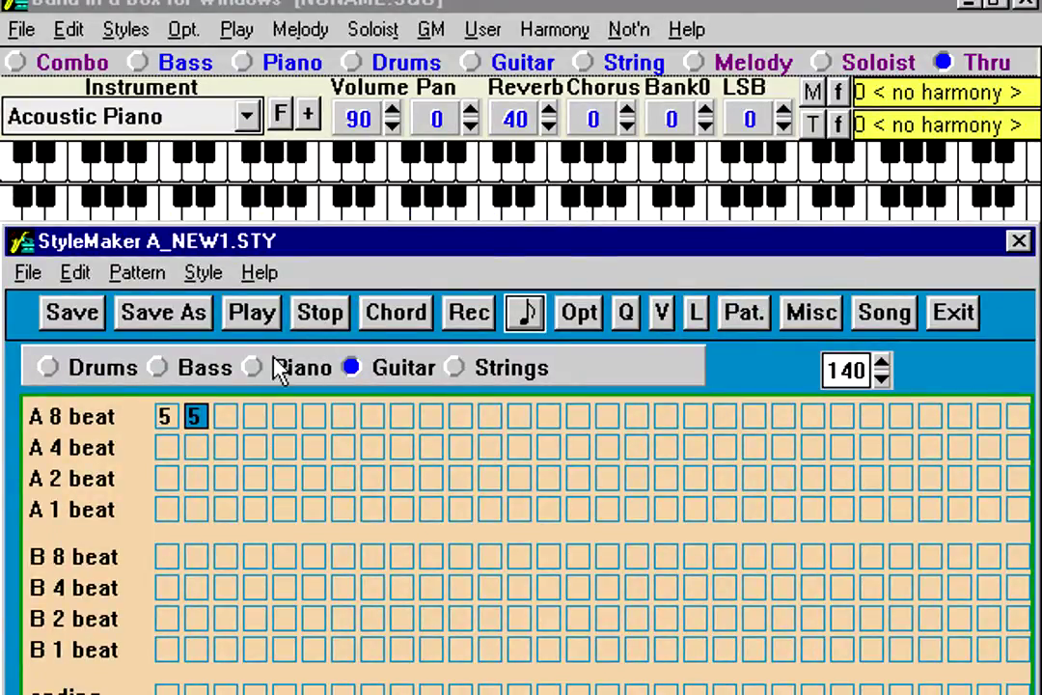
Step: Record a guitar pattern with relative weight 5 in the third A 8 beat cell and audition it
{"action": "left_click", "coordinate": [224, 416]}
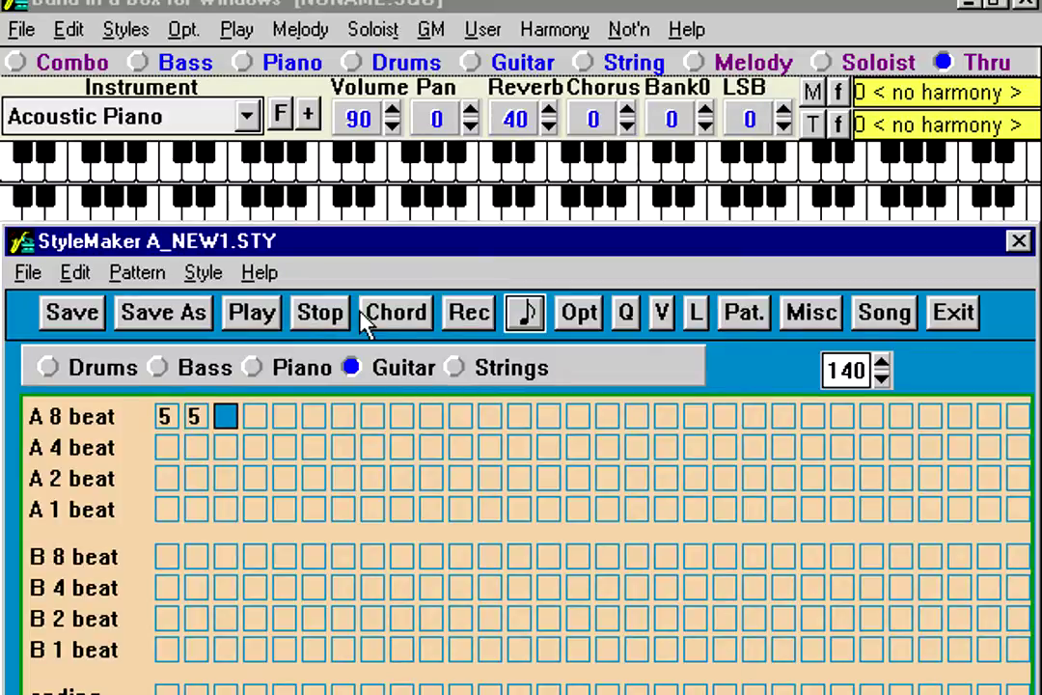
{"action": "left_click", "coordinate": [480, 319]}
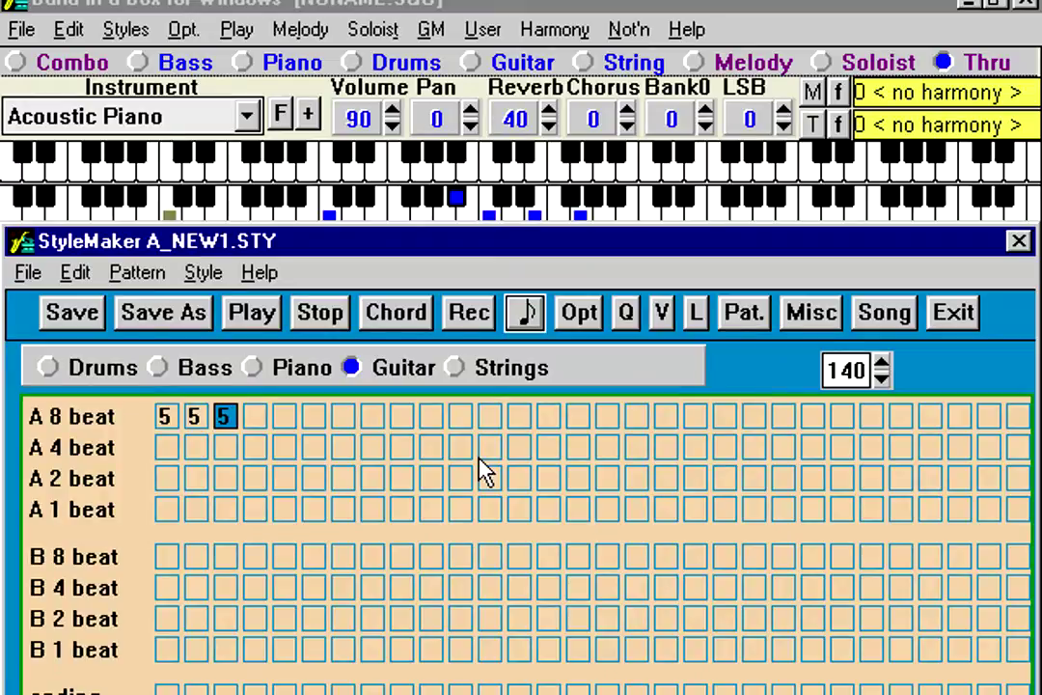
{"action": "left_click", "coordinate": [333, 321]}
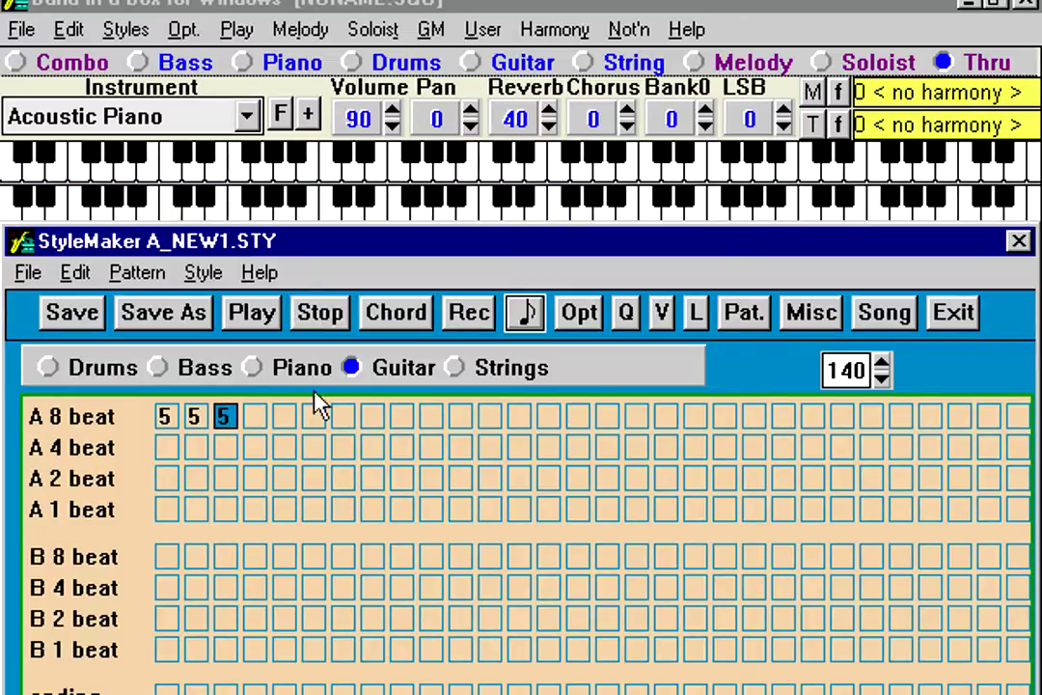
Step: Record a guitar pattern with relative weight 5 and smooth voice leading in the first A 2 beat cell and audition it
{"action": "left_click", "coordinate": [172, 476]}
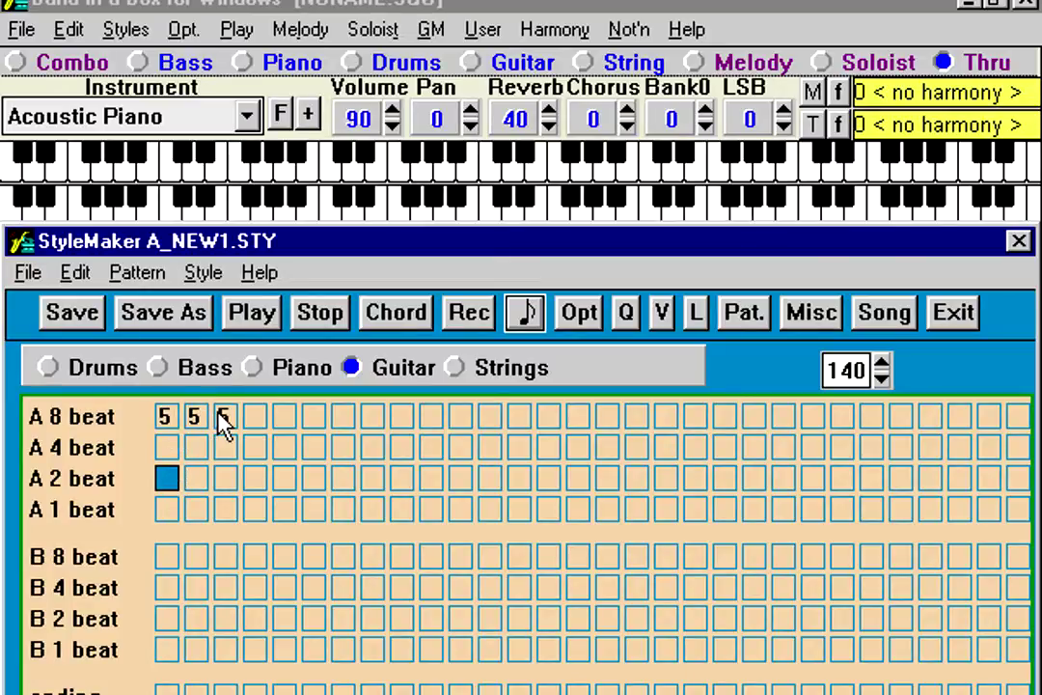
{"action": "left_click", "coordinate": [221, 416]}
{"action": "left_click", "coordinate": [168, 479]}
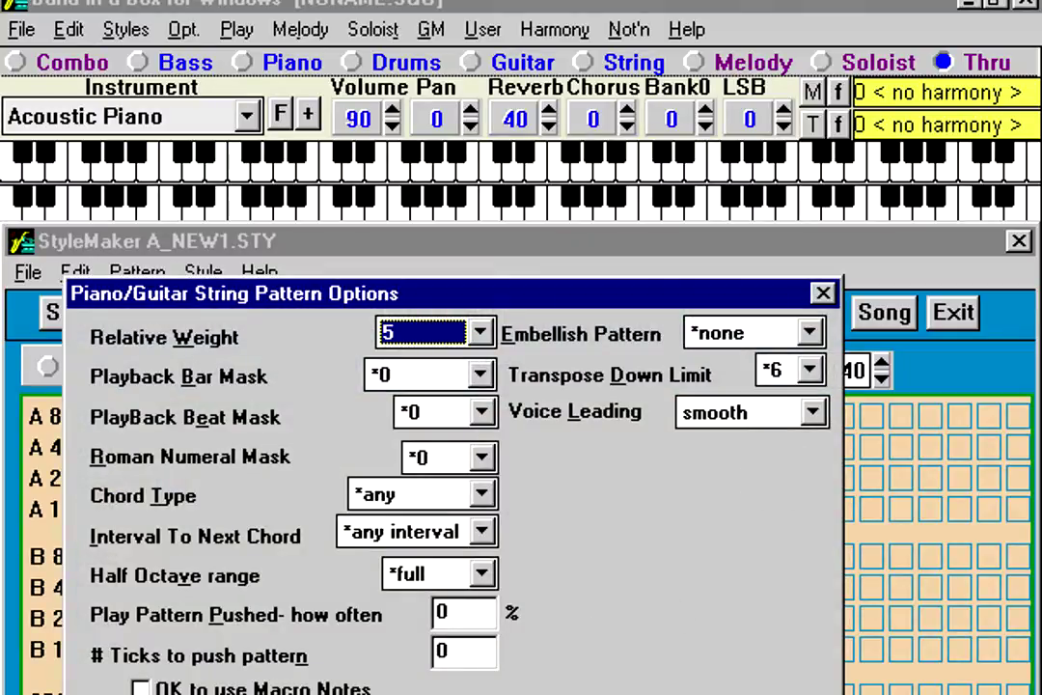
{"action": "key", "text": "Return"}
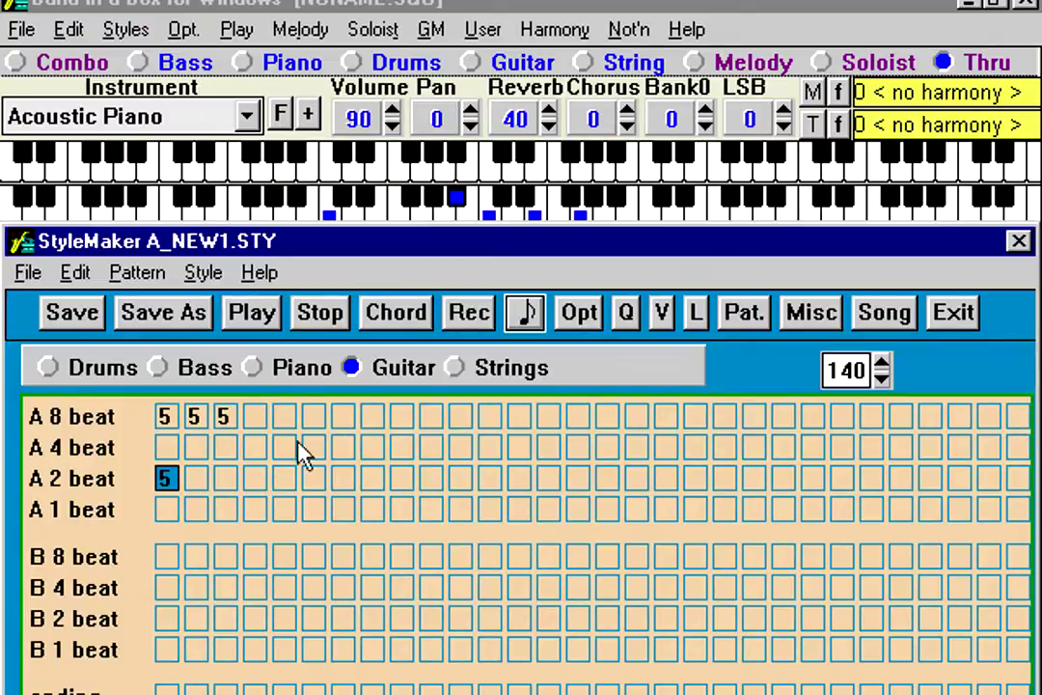
{"action": "left_click", "coordinate": [310, 304]}
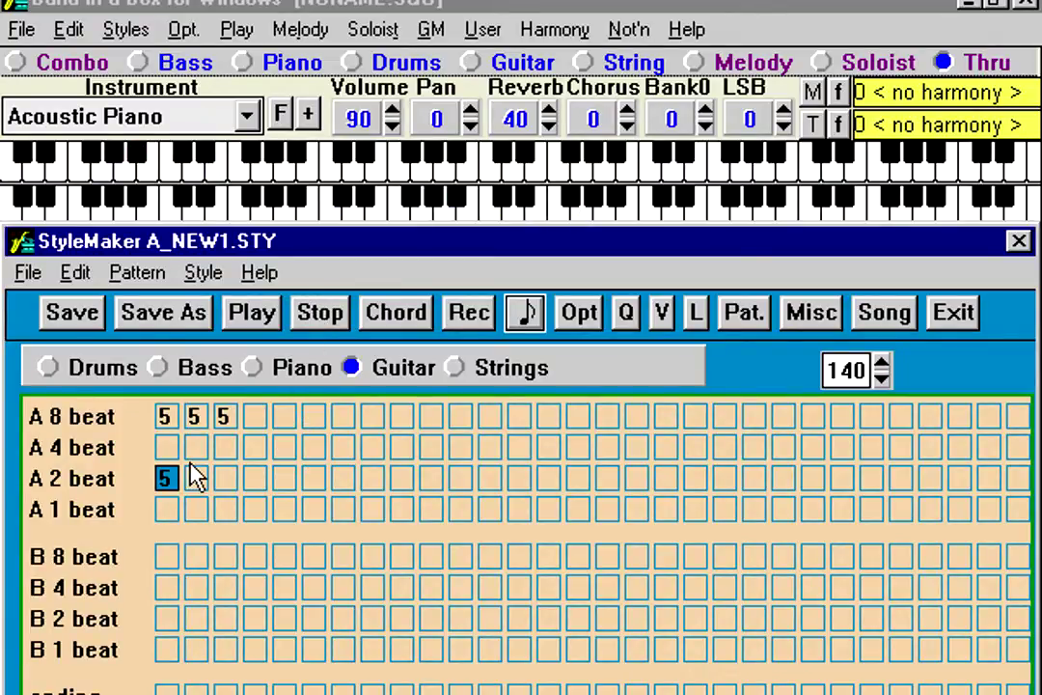
Step: Go through the recorded A 8 beat guitar patterns and save the style
{"action": "left_click", "coordinate": [173, 425]}
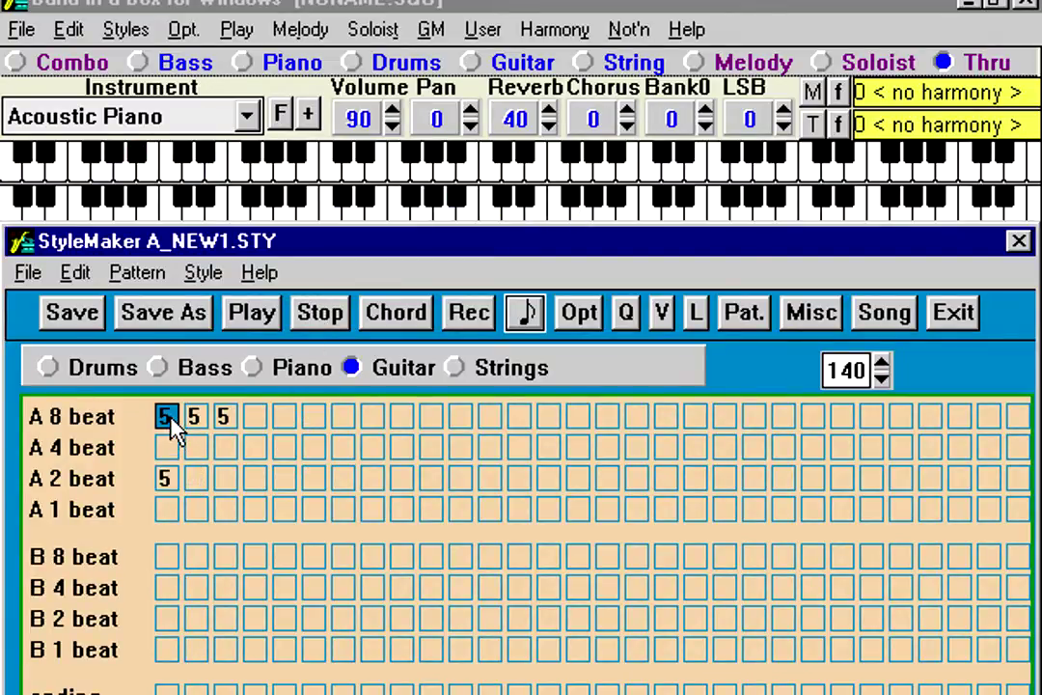
{"action": "left_click", "coordinate": [196, 424]}
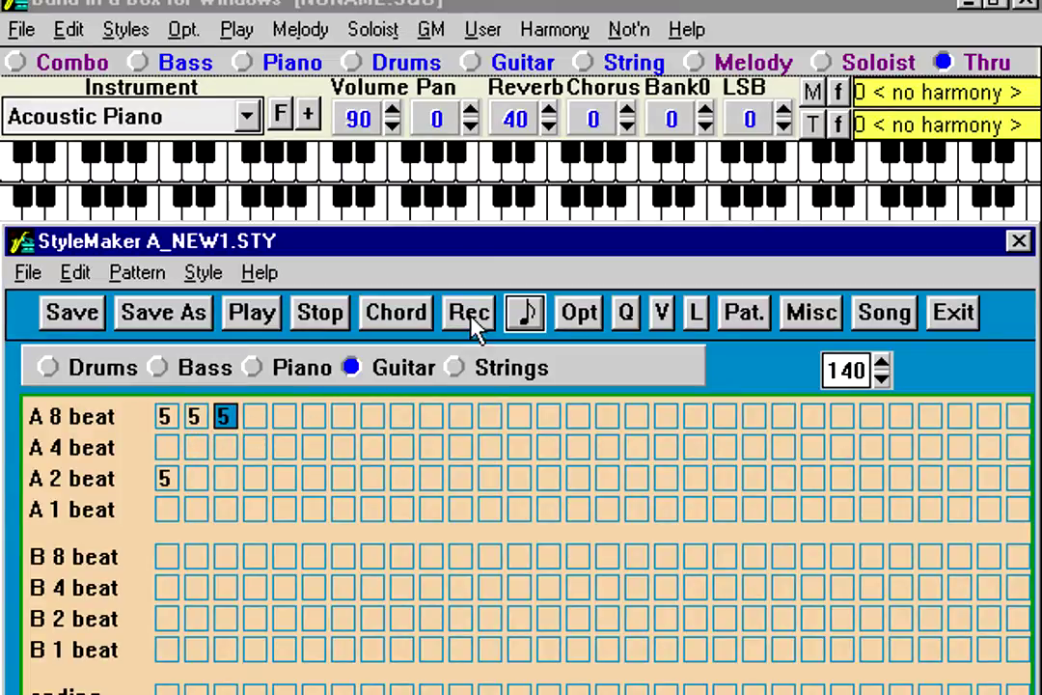
{"action": "left_click", "coordinate": [584, 315]}
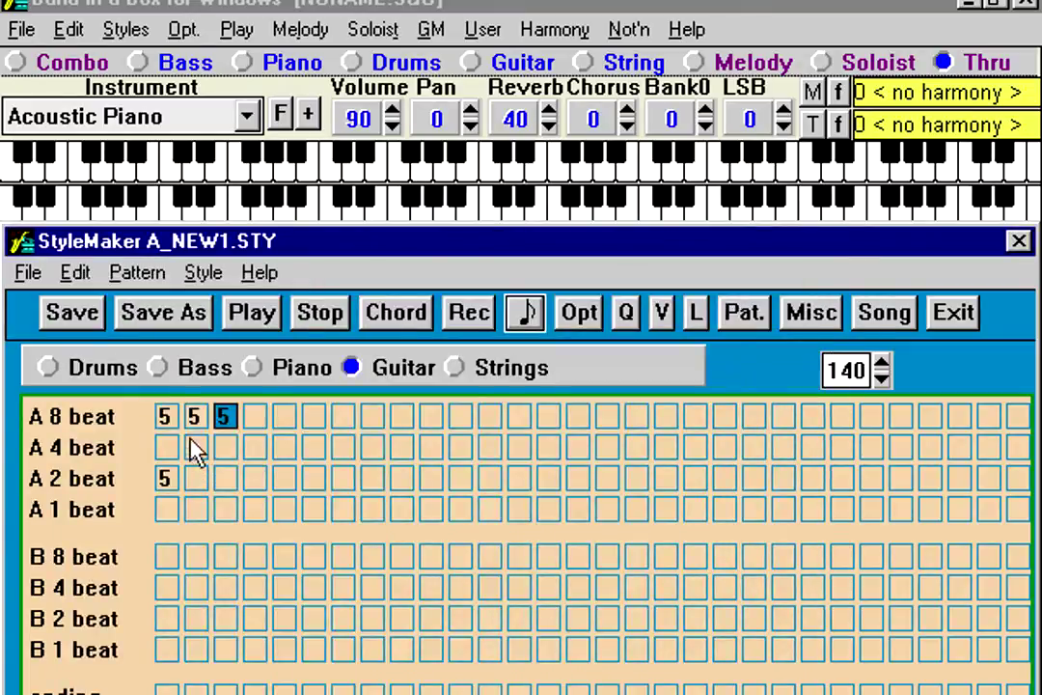
{"action": "left_click", "coordinate": [99, 321]}
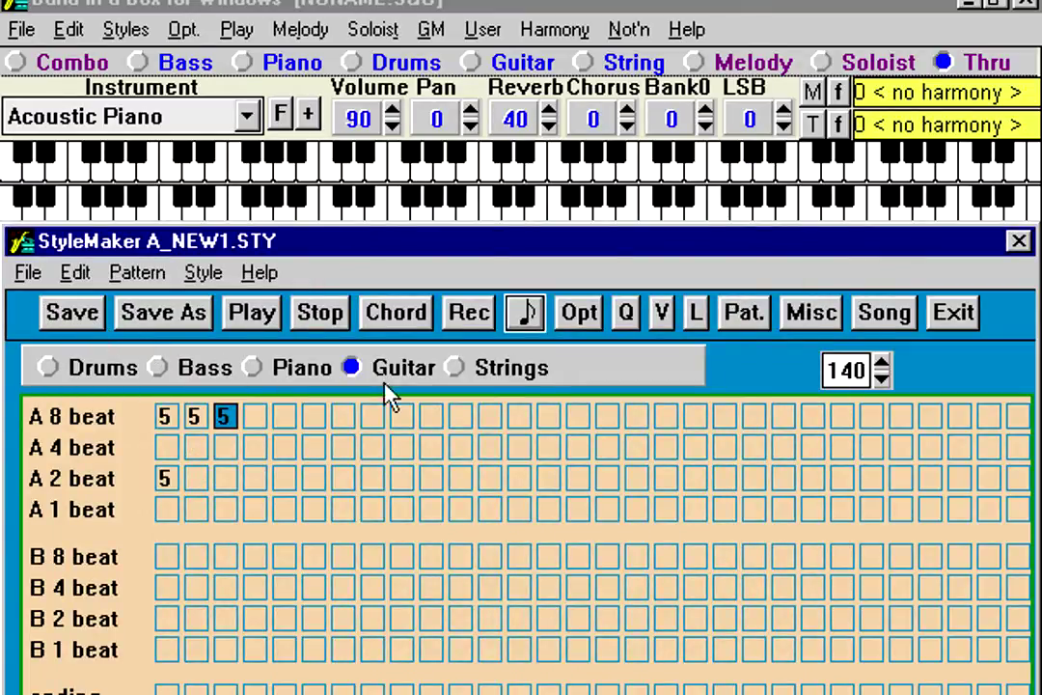
Step: Switch to the strings part and record a pattern with relative weight 5 and smooth voice leading in the first A 8 beat cell
{"action": "left_click", "coordinate": [490, 381]}
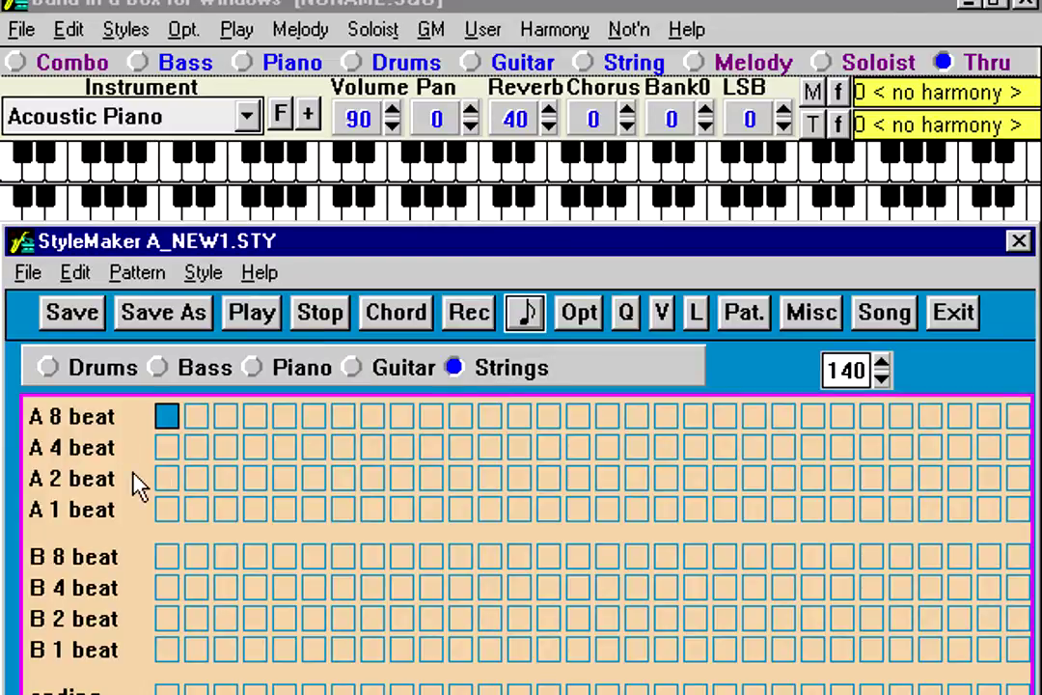
{"action": "left_click", "coordinate": [199, 277]}
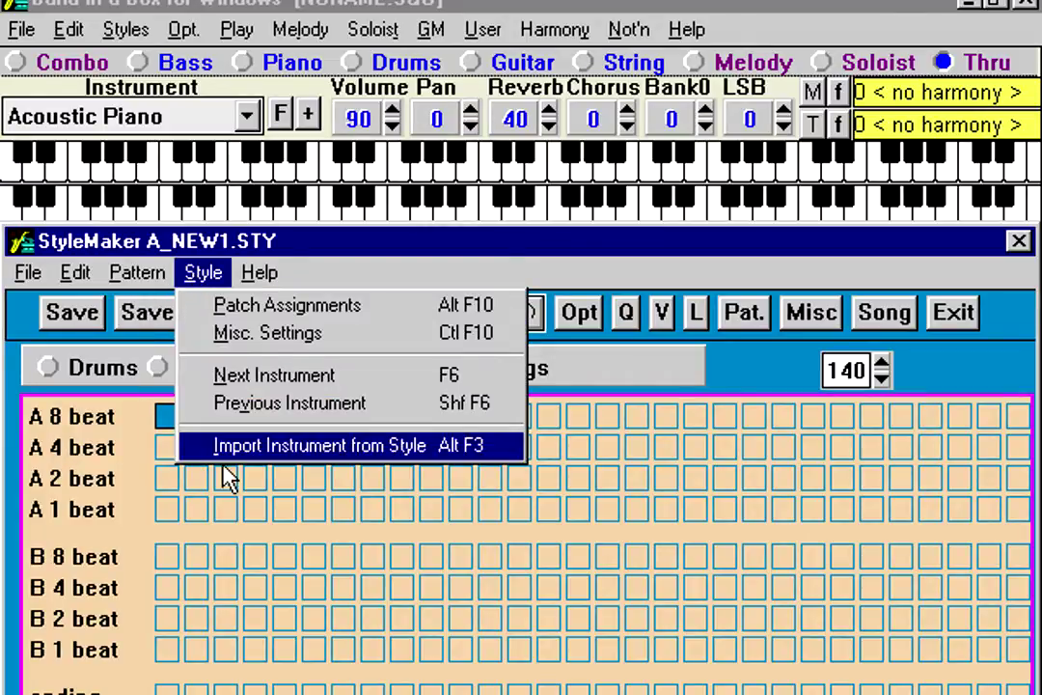
{"action": "left_click", "coordinate": [246, 514]}
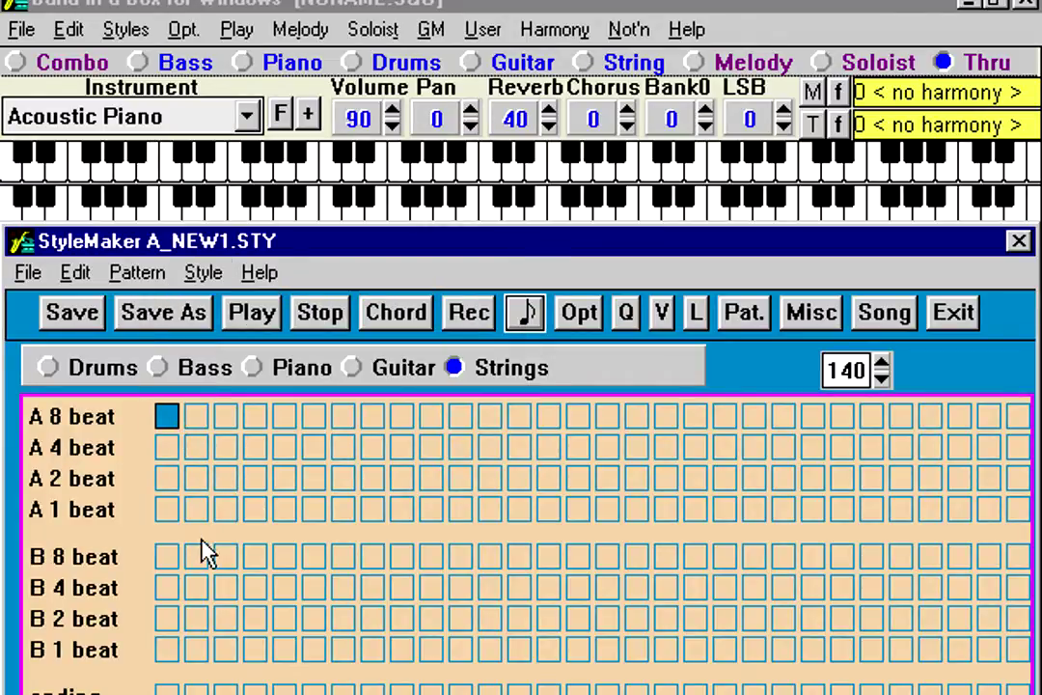
{"action": "left_click", "coordinate": [476, 321]}
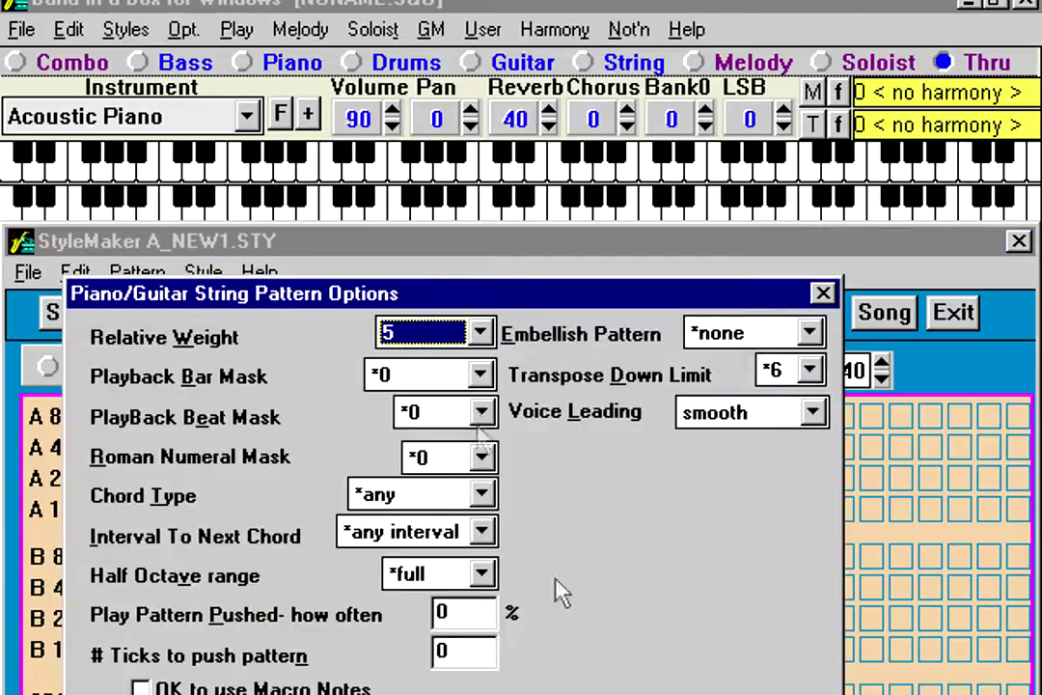
{"action": "key", "text": "Return"}
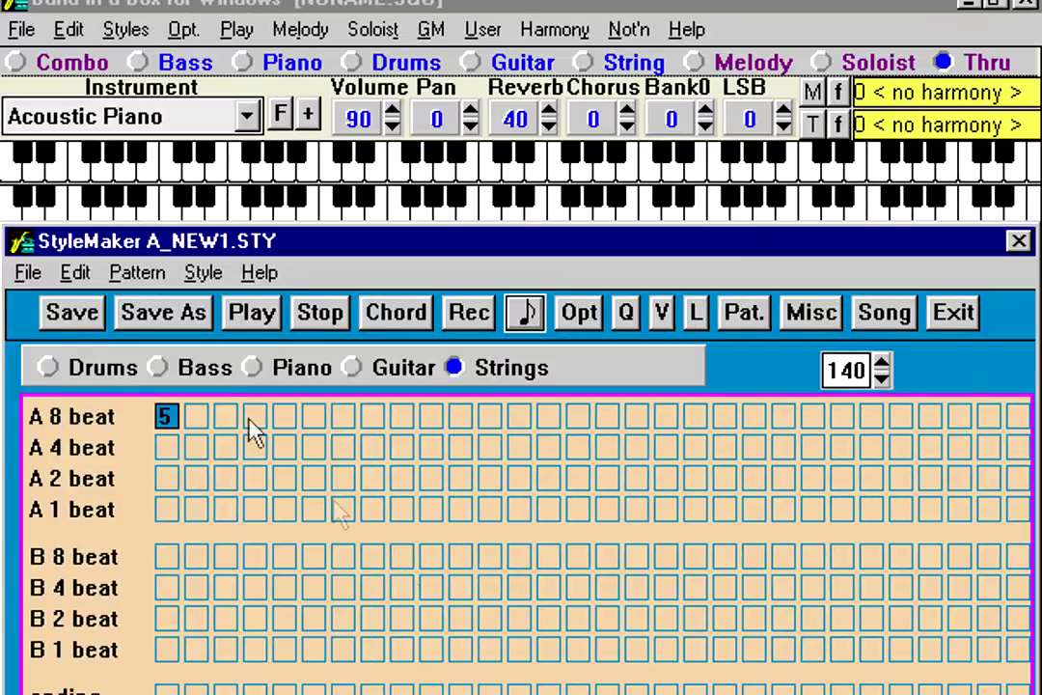
Step: Record a strings pattern with relative weight 5 and smooth voice leading in the first B 8 beat cell and audition it
{"action": "left_click", "coordinate": [165, 559]}
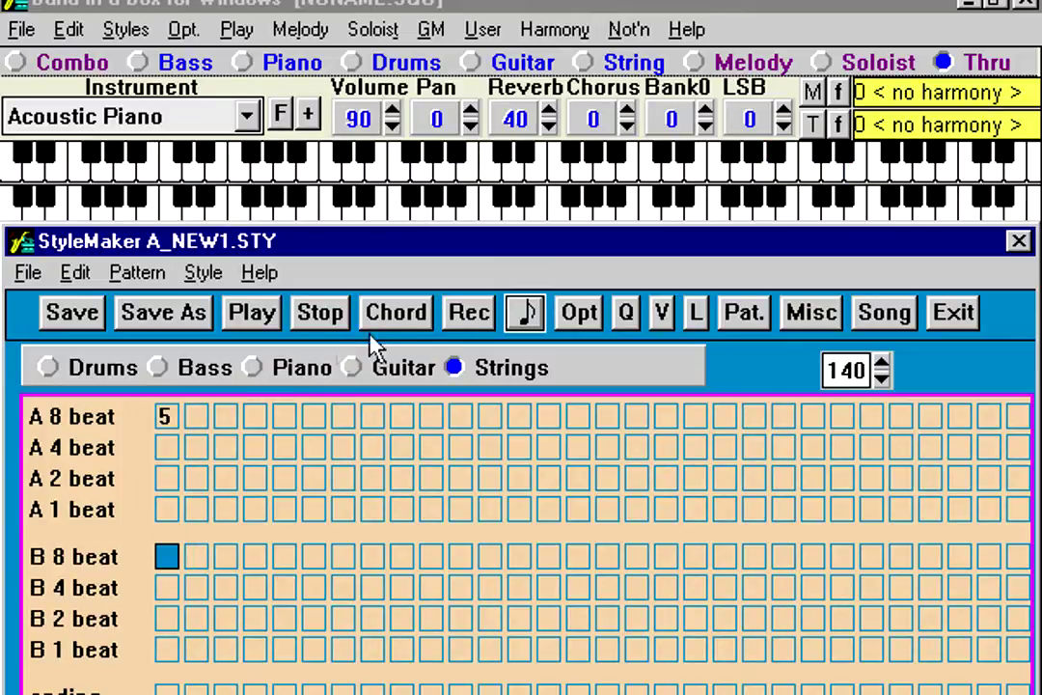
{"action": "left_click", "coordinate": [465, 317]}
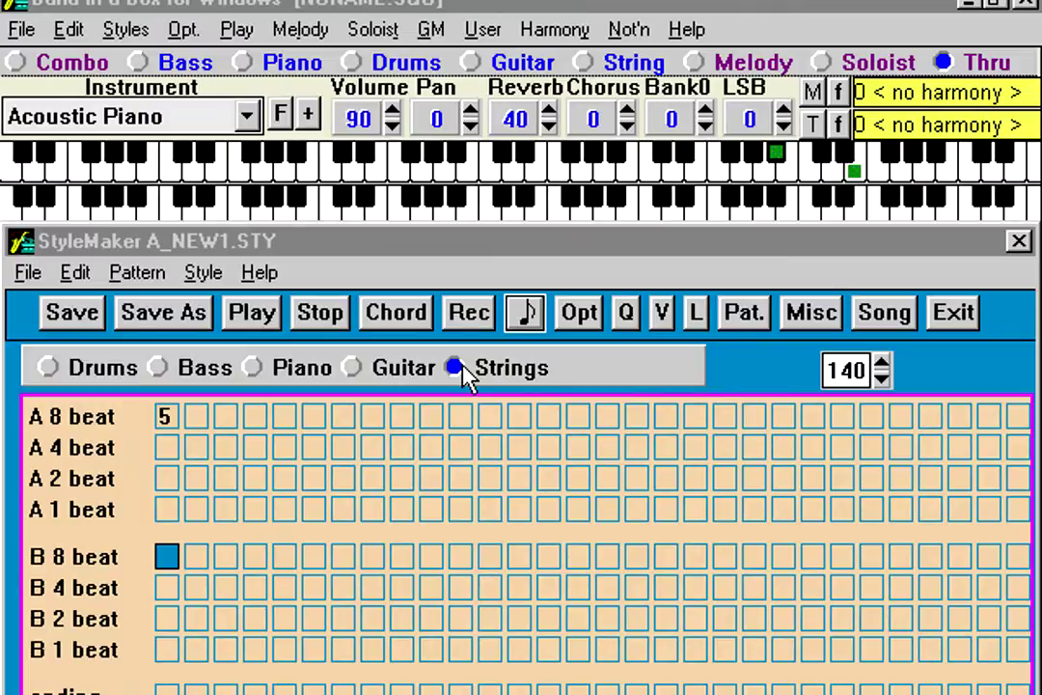
{"action": "key", "text": "Return"}
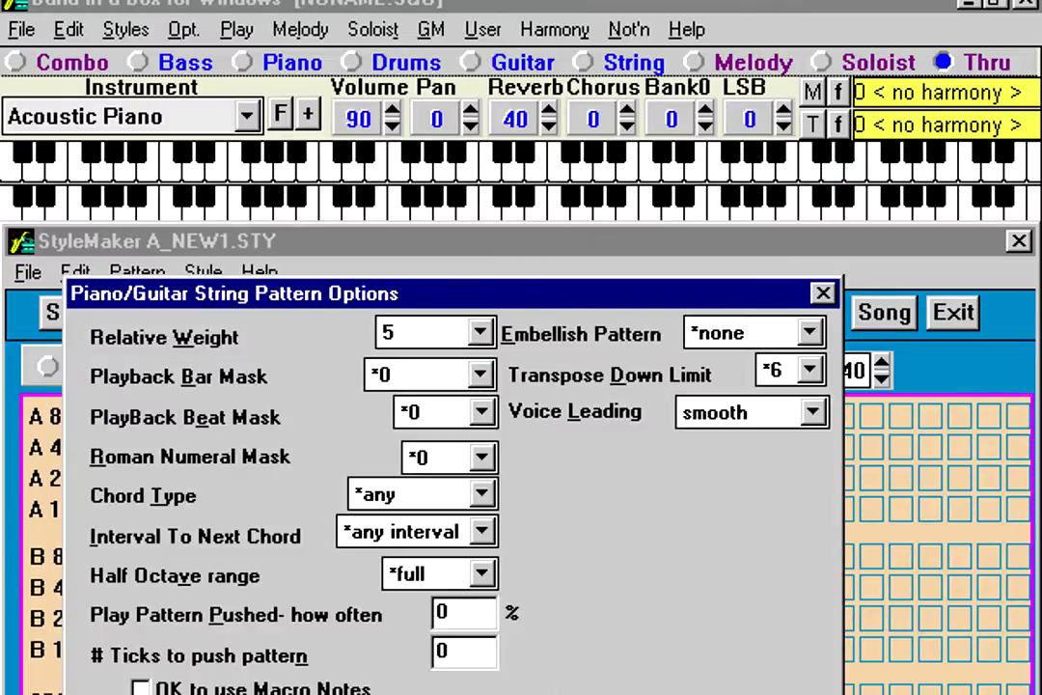
{"action": "key", "text": "Return"}
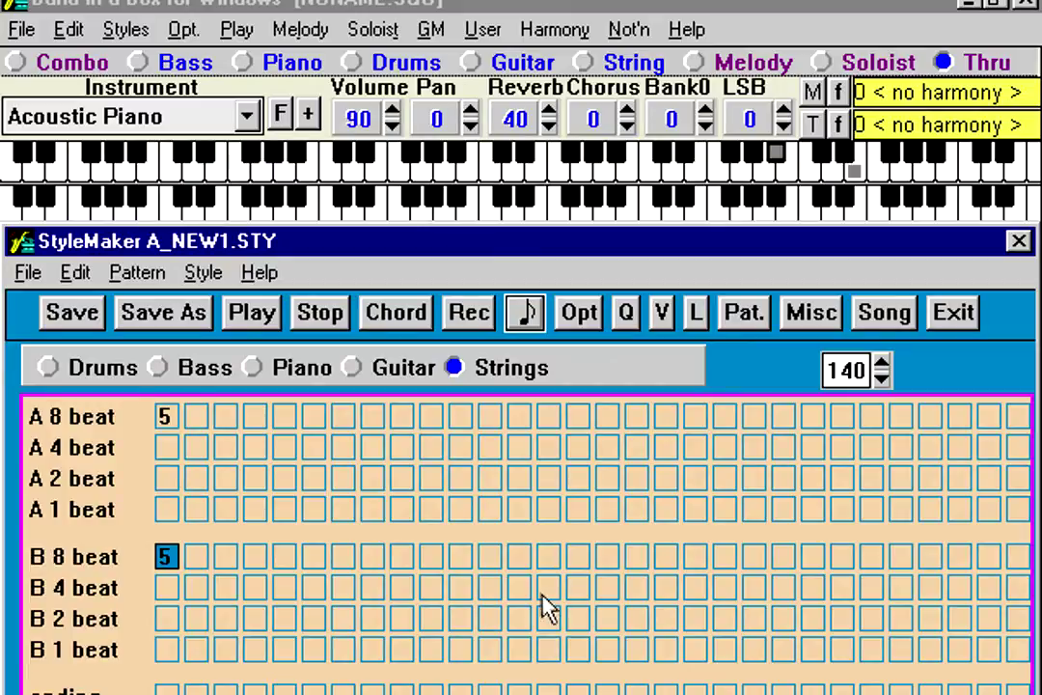
{"action": "left_click", "coordinate": [322, 317]}
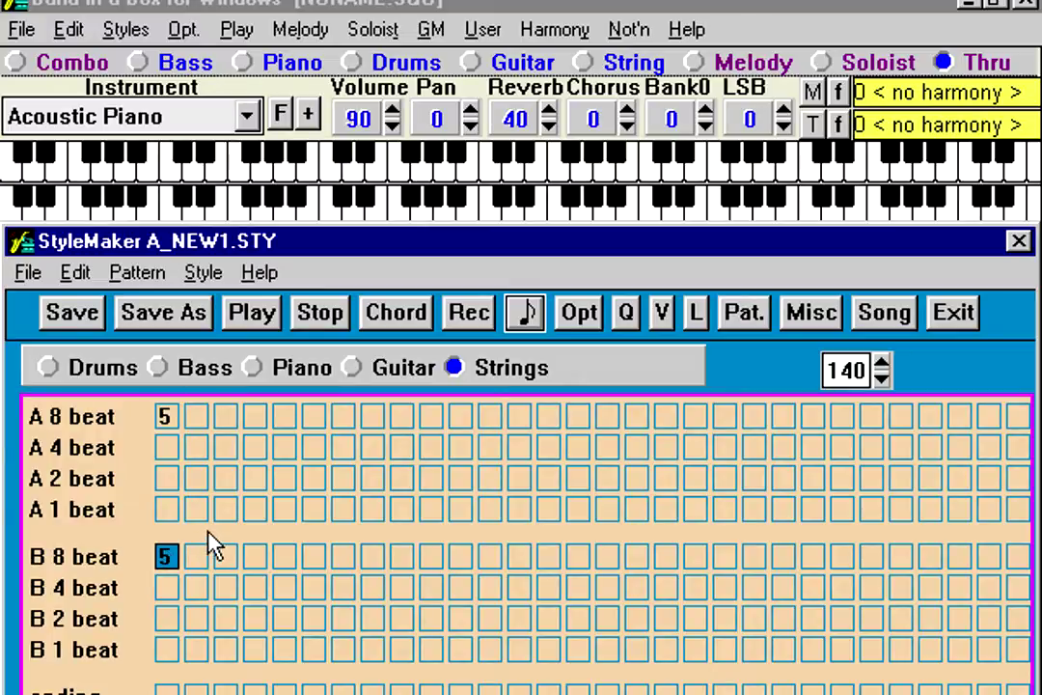
Step: Adjust the volume level of the first B 8 beat strings pattern to 35
{"action": "left_click", "coordinate": [138, 276]}
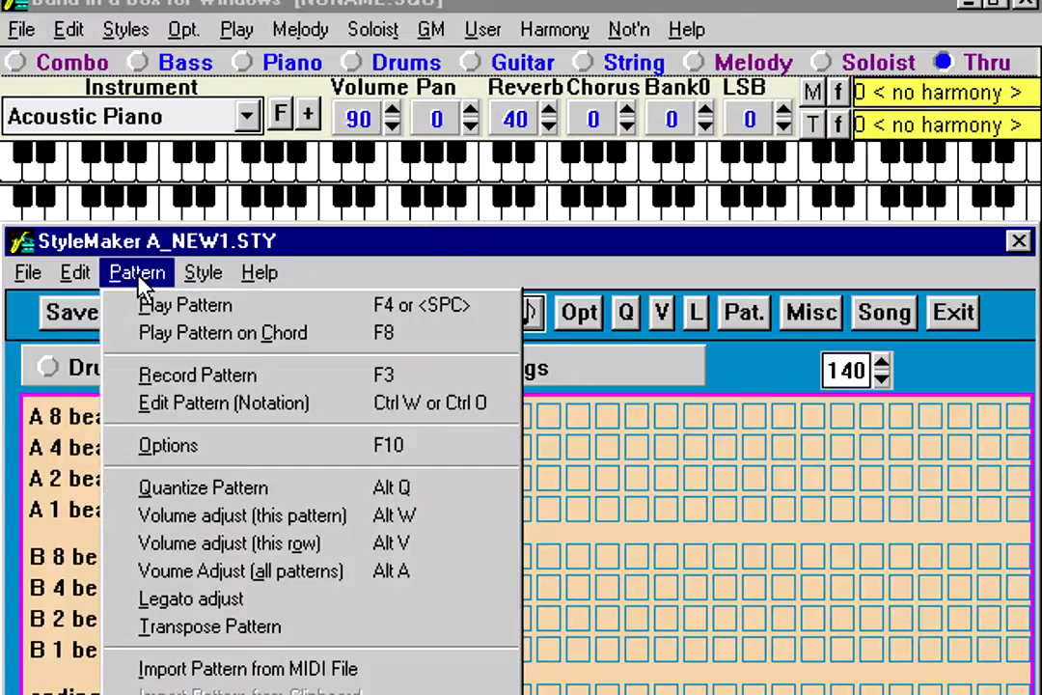
{"action": "left_click", "coordinate": [223, 521]}
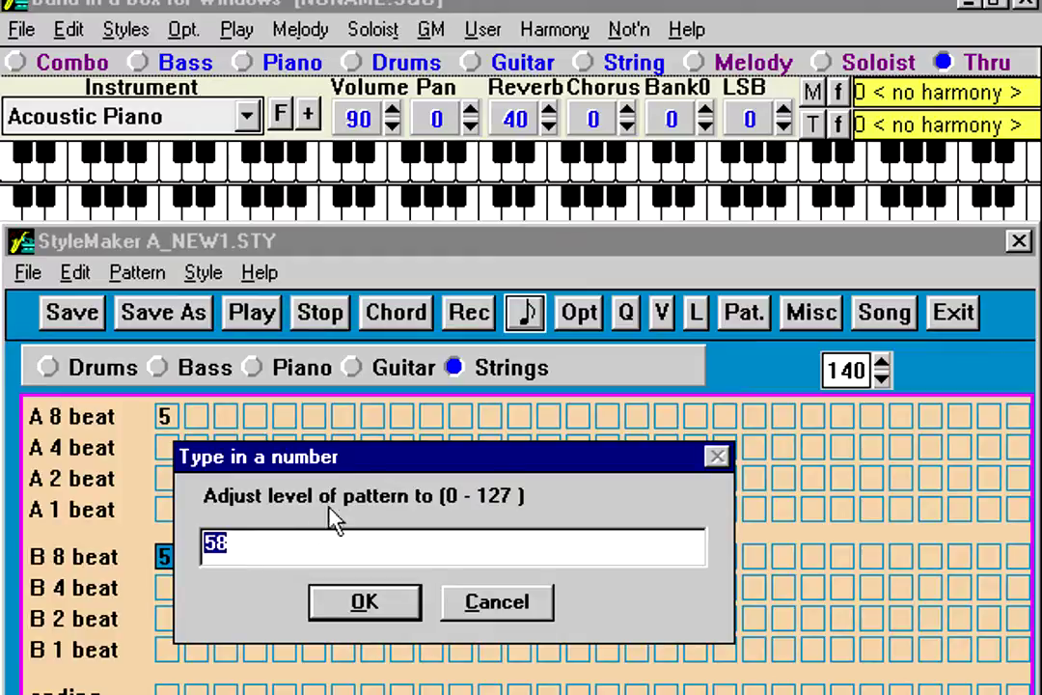
{"action": "left_click_drag", "start_coordinate": [351, 457], "coordinate": [369, 379]}
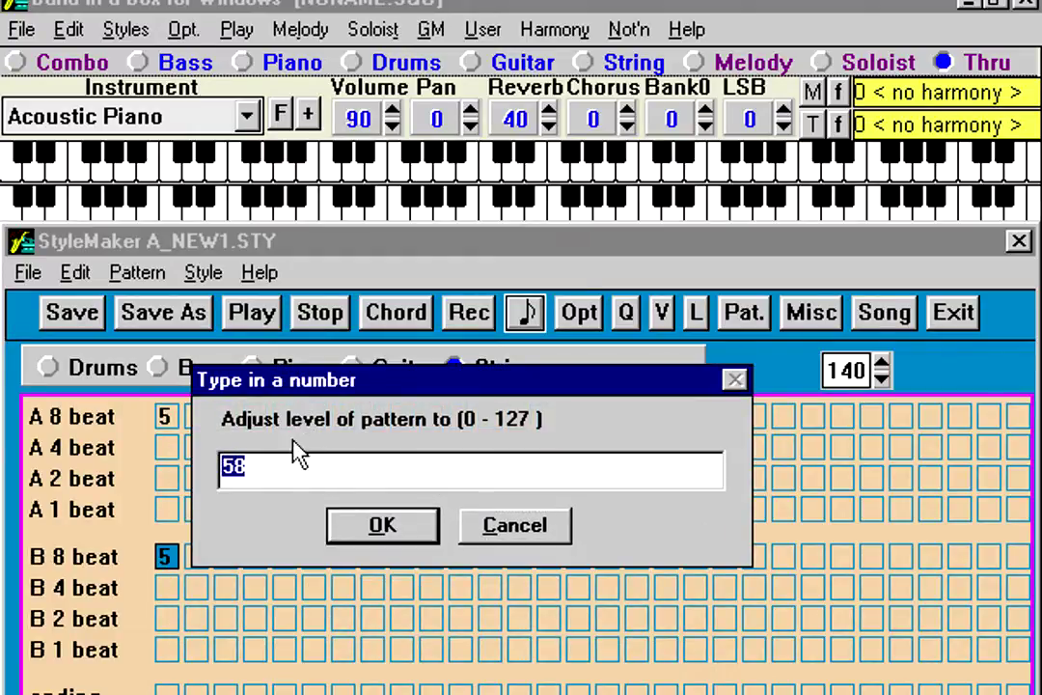
{"action": "left_click", "coordinate": [308, 466]}
{"action": "left_click_drag", "start_coordinate": [249, 480], "coordinate": [217, 474]}
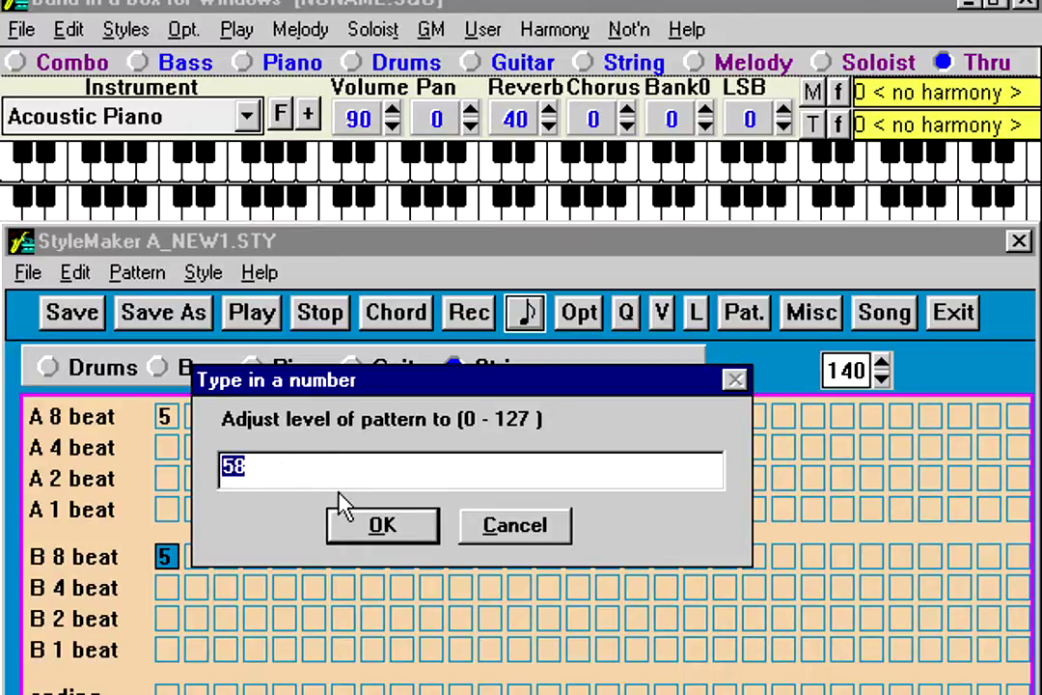
{"action": "type", "text": "35"}
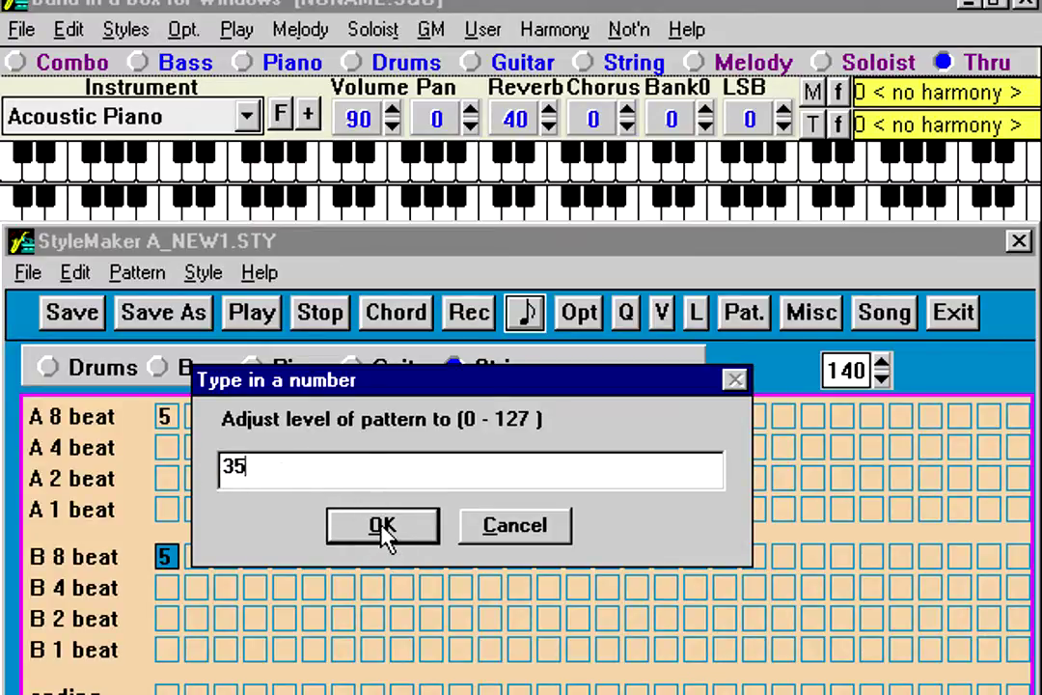
{"action": "left_click", "coordinate": [383, 530]}
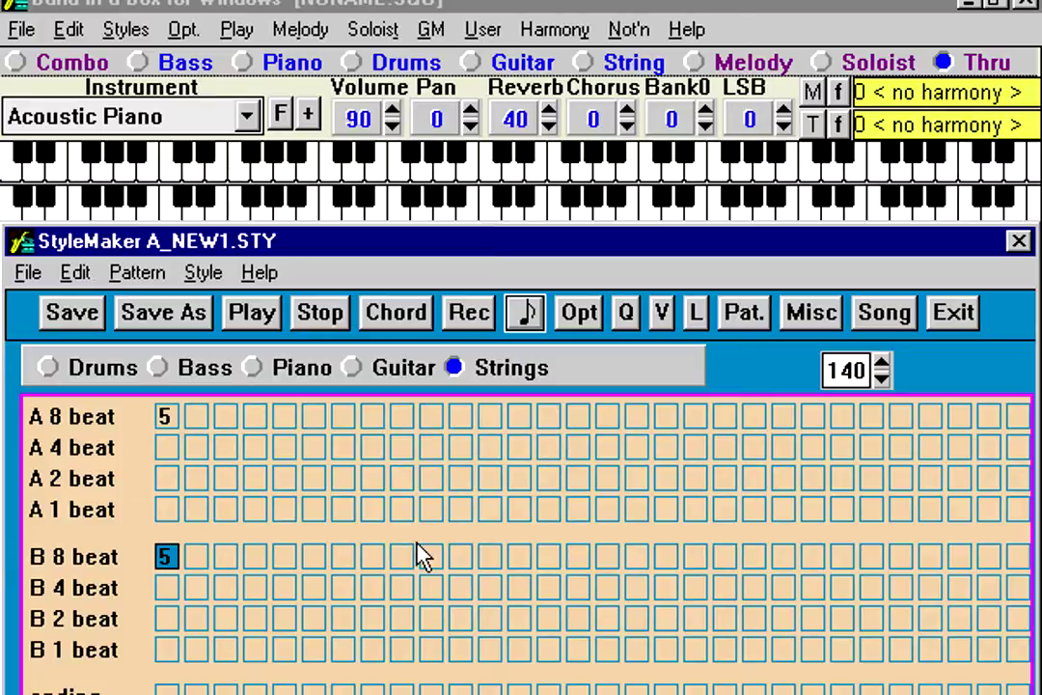
Step: Look through the guitar, piano and drum patterns of the style and close the StyleMaker
{"action": "left_click", "coordinate": [391, 381]}
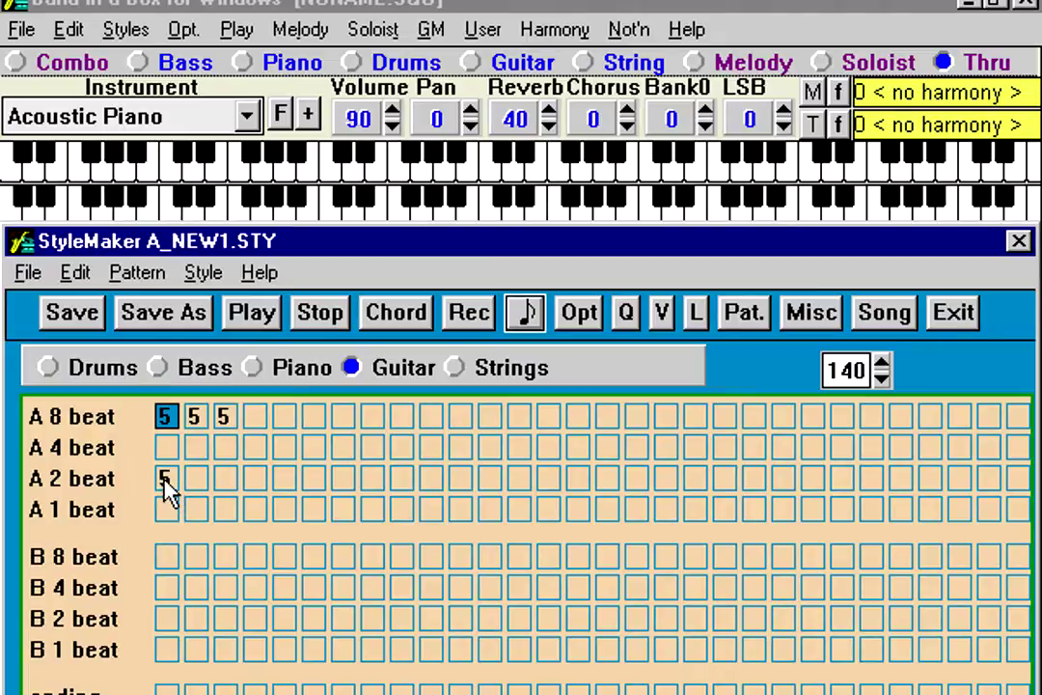
{"action": "left_click", "coordinate": [277, 374]}
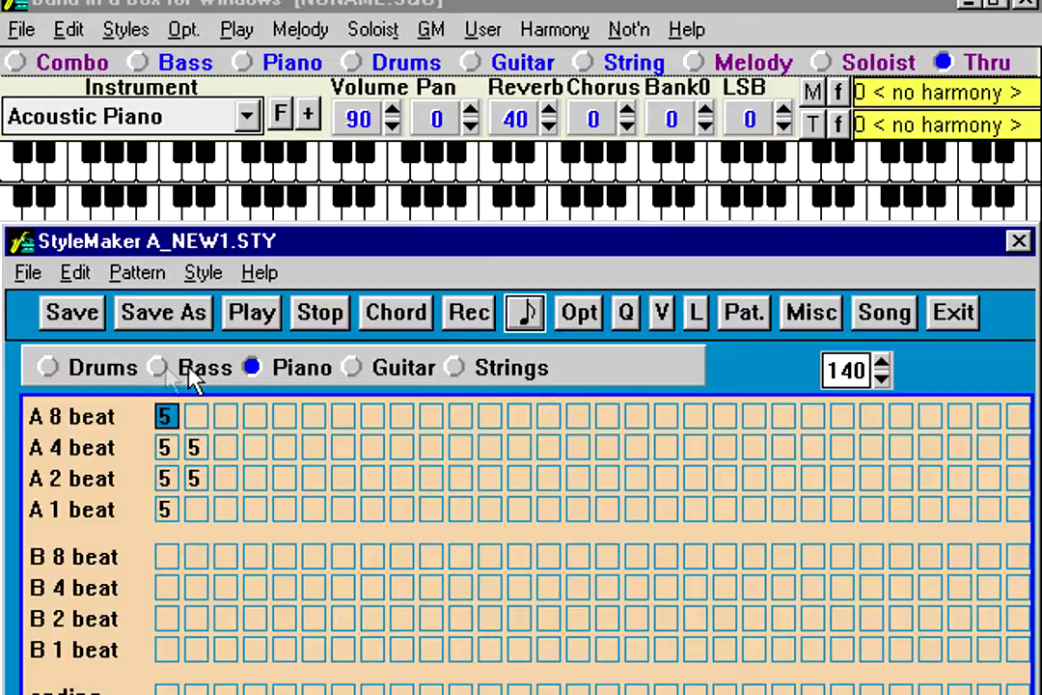
{"action": "left_click", "coordinate": [104, 372]}
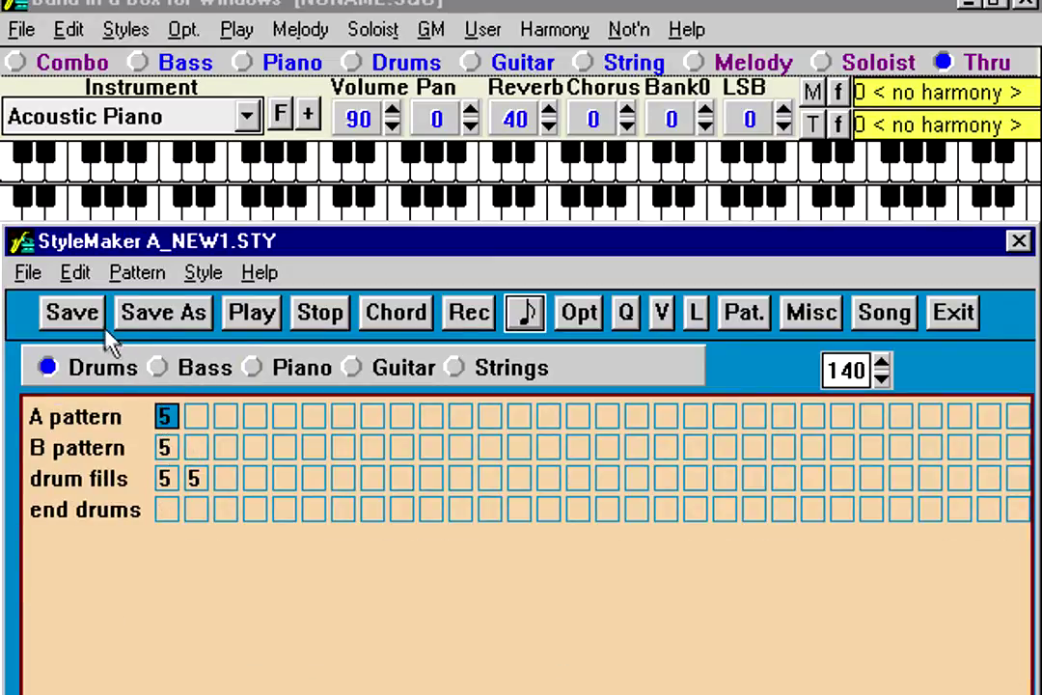
{"action": "left_click", "coordinate": [21, 245]}
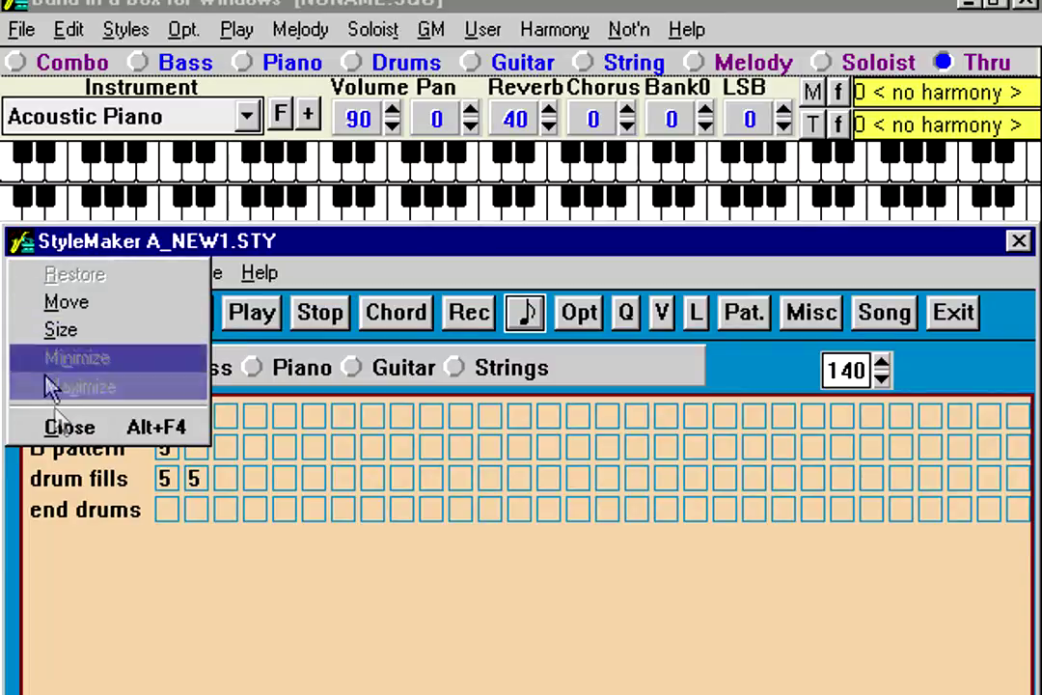
{"action": "left_click", "coordinate": [51, 426]}
Step: Enter the chords C6 in bar 1 and Am7 in bar 3 of the song
{"action": "type", "text": "c6"}
{"action": "key", "text": "Return"}
{"action": "key", "text": "Right"}
{"action": "key", "text": "Right"}
{"action": "key", "text": "Right"}
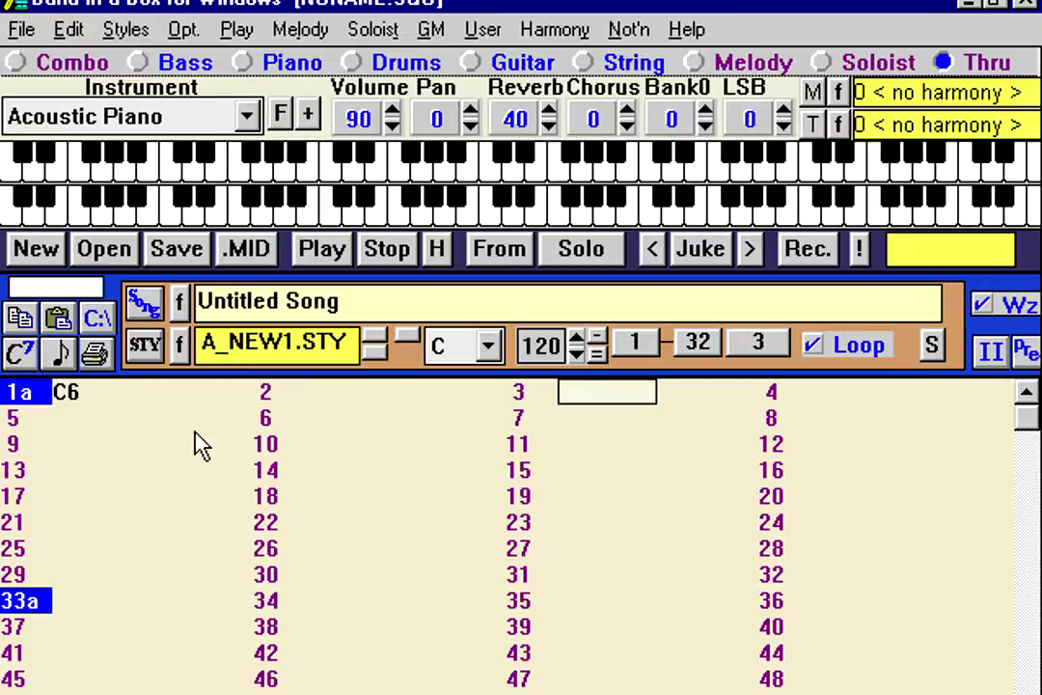
{"action": "type", "text": "am7"}
{"action": "key", "text": "Return"}
{"action": "key", "text": "Right"}
{"action": "key", "text": "Right"}
{"action": "key", "text": "Right"}
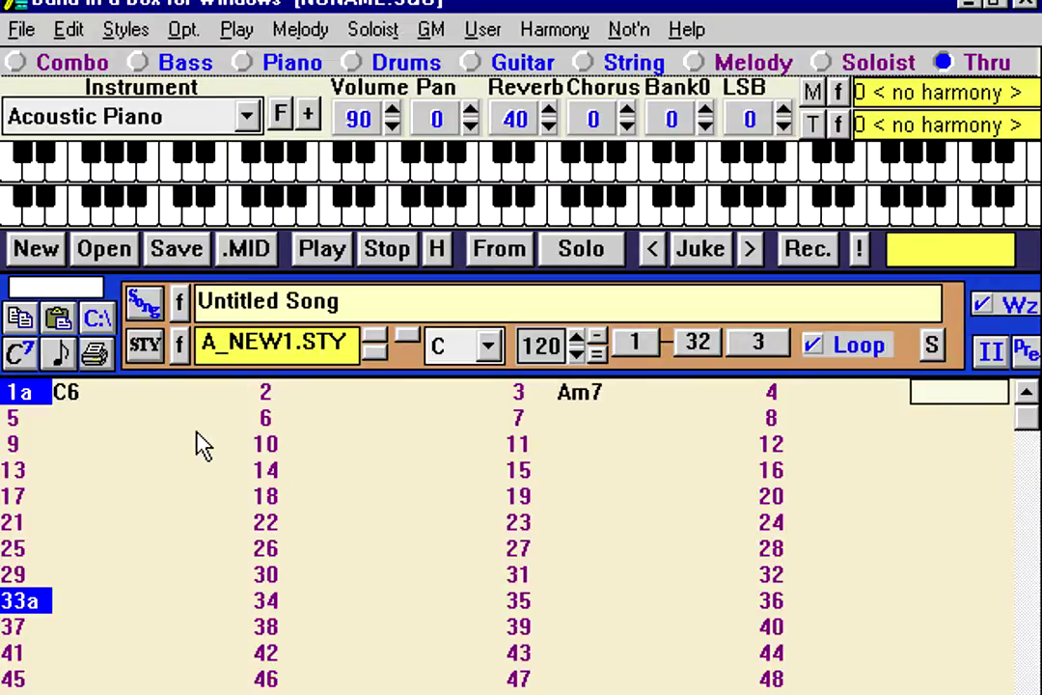
Step: Enter the chords F in bar 5 and G7 in bar 7
{"action": "type", "text": "d"}
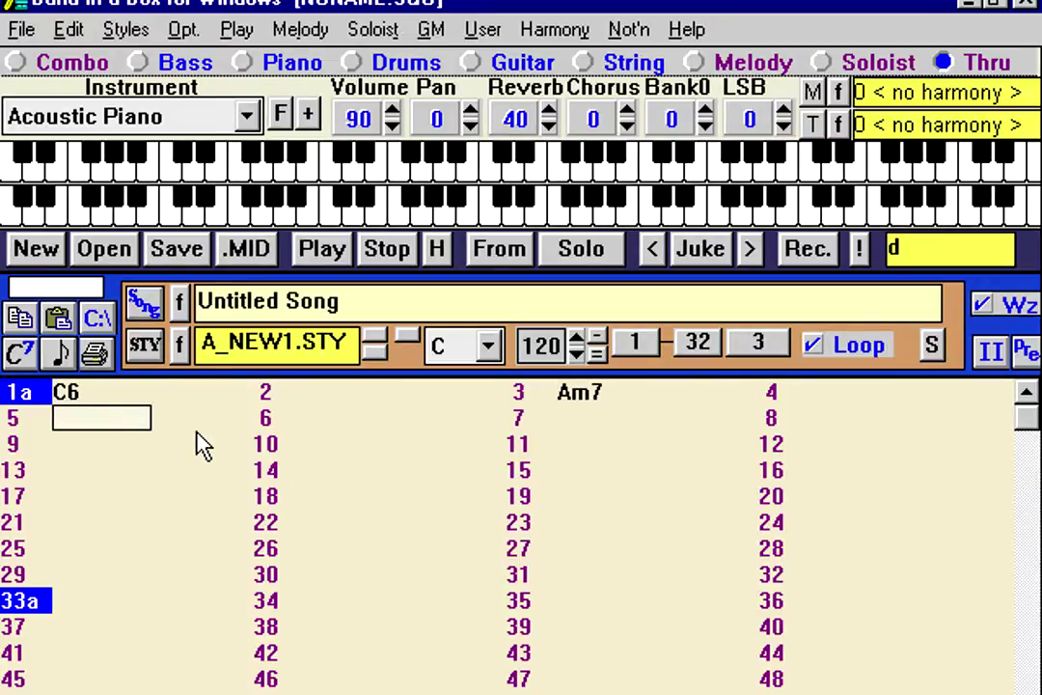
{"action": "key", "text": "Return"}
{"action": "key", "text": "Left"}
{"action": "type", "text": "f"}
{"action": "key", "text": "Return"}
{"action": "key", "text": "Right"}
{"action": "type", "text": "g7"}
{"action": "key", "text": "Return"}
{"action": "key", "text": "Right"}
{"action": "key", "text": "Right"}
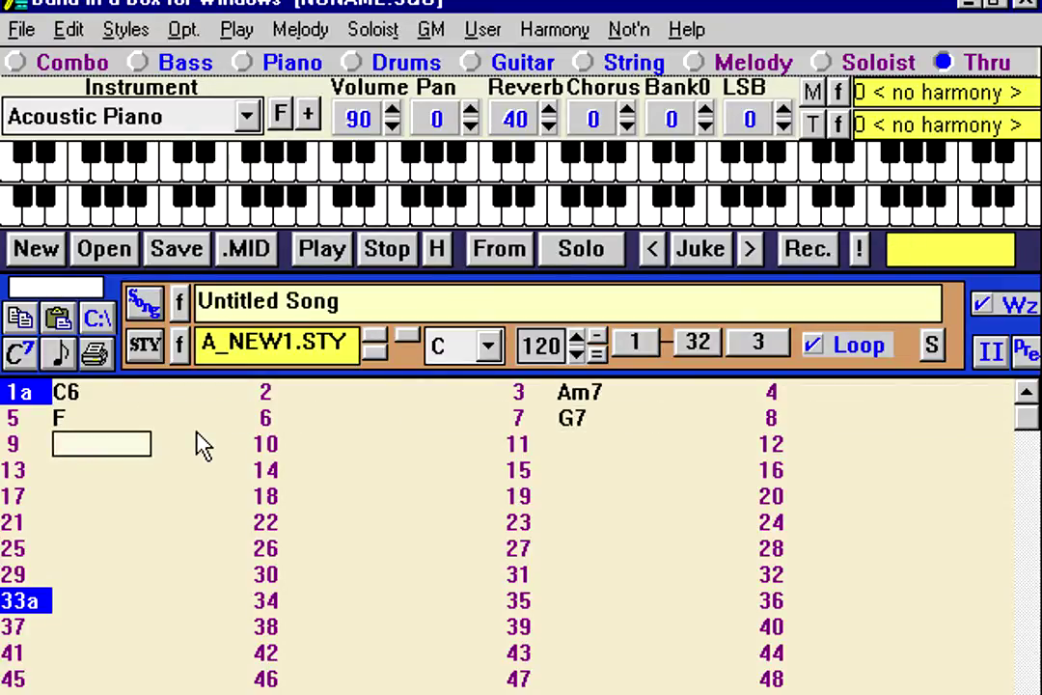
Step: Copy the 8 bars starting at bar 1 to bar 9 and make bar 16 the last bar of the chorus
{"action": "key", "text": "alt+c"}
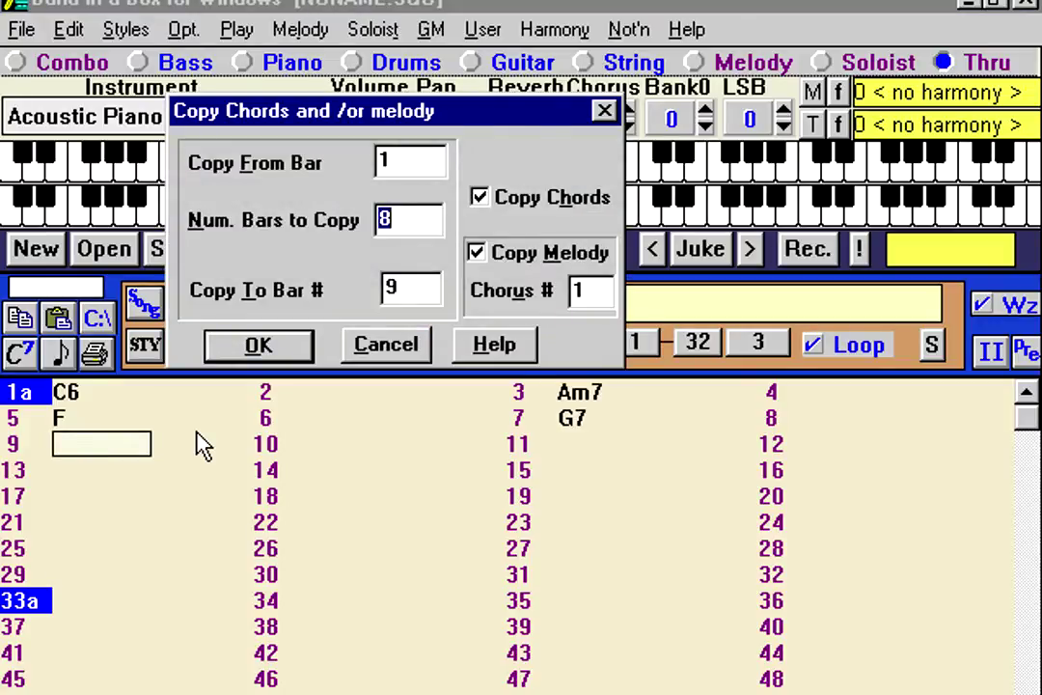
{"action": "key", "text": "Return"}
{"action": "key", "text": "Down"}
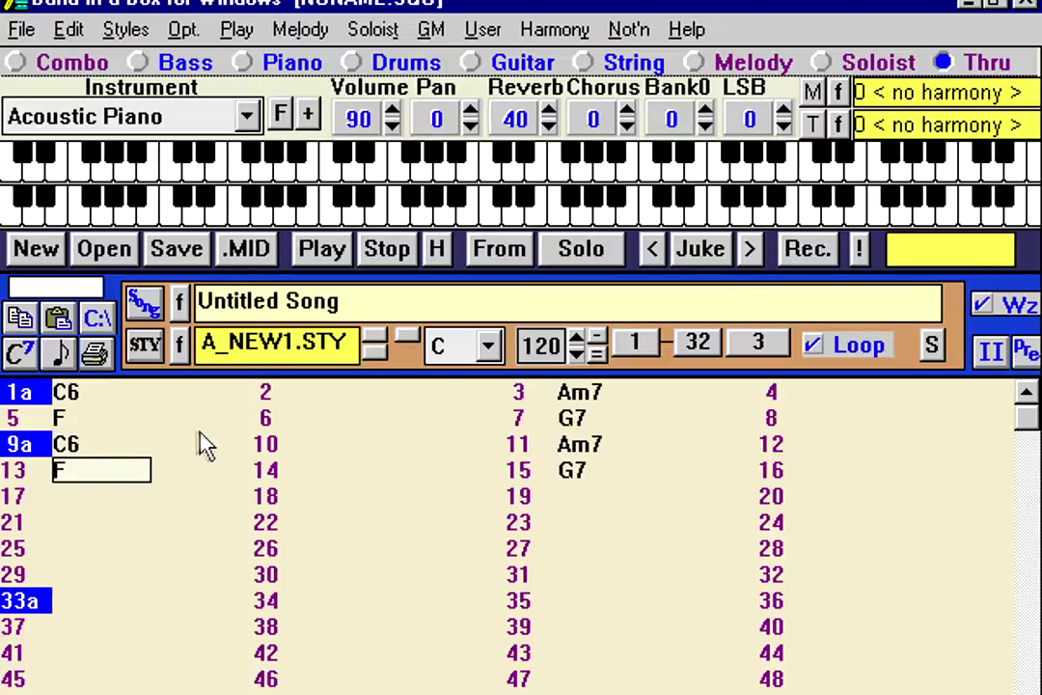
{"action": "left_click", "coordinate": [703, 346]}
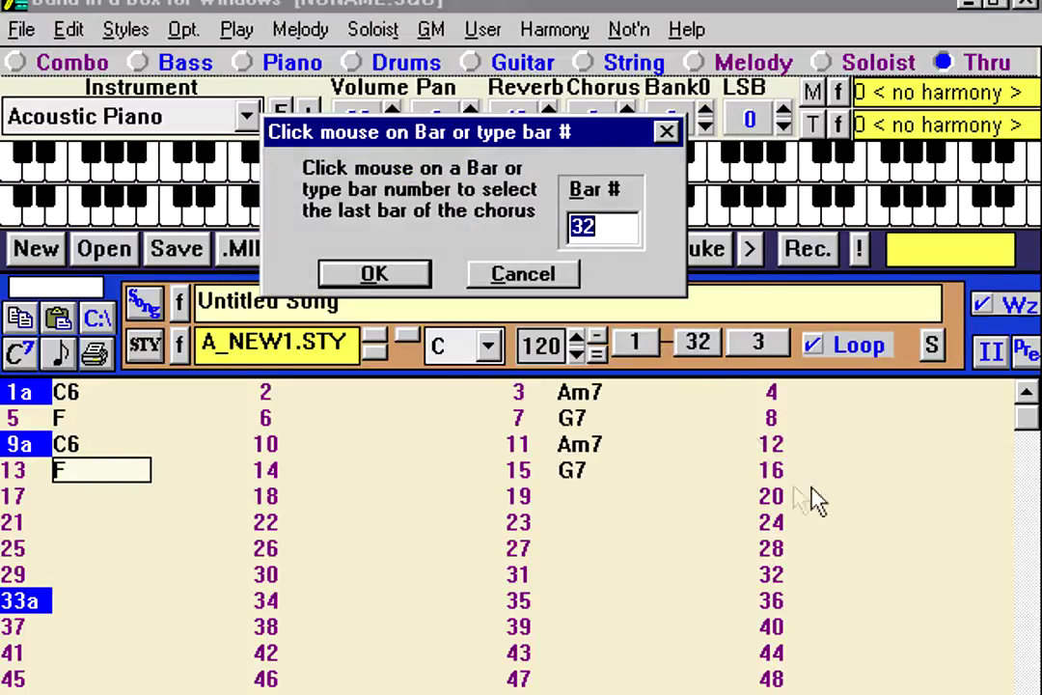
{"action": "left_click", "coordinate": [840, 482]}
Step: Enter a CMaj7 chord in bar 17 for the song's ending
{"action": "left_click", "coordinate": [161, 496]}
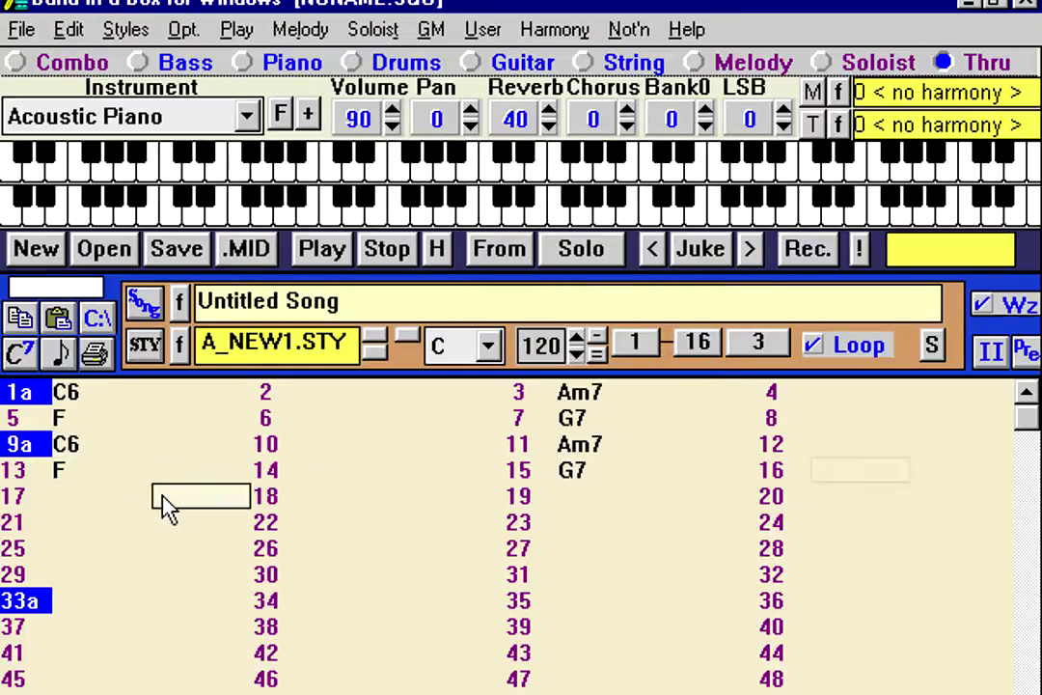
{"action": "left_click", "coordinate": [97, 500]}
{"action": "type", "text": "c"}
{"action": "key", "text": "Return"}
{"action": "key", "text": "Return"}
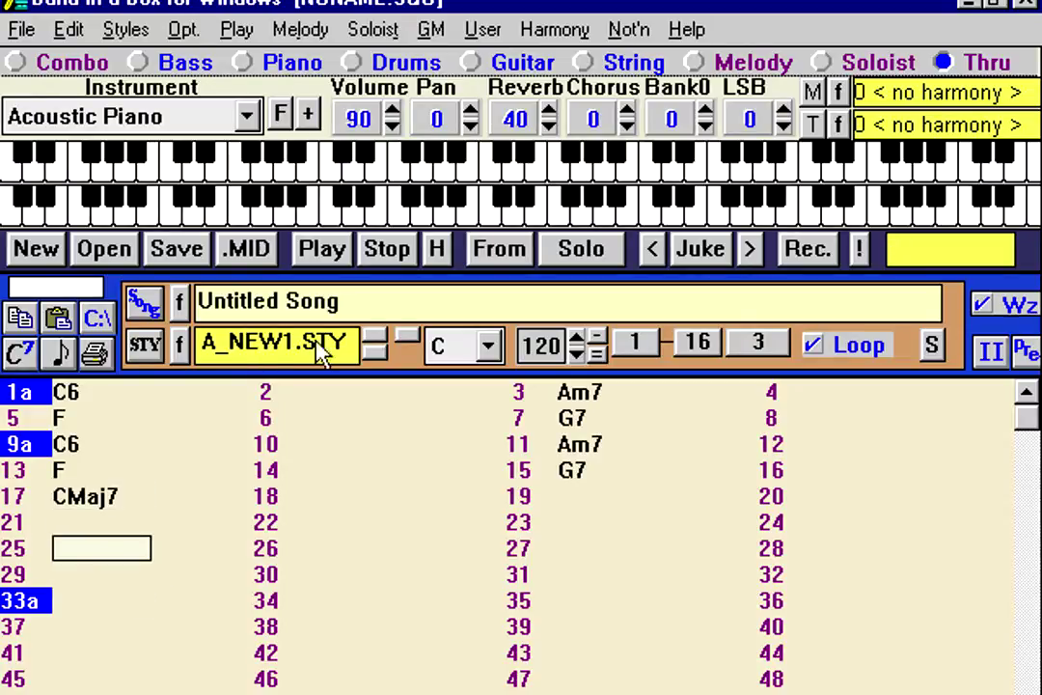
Step: Play the song with the new style and set its tempo to 145
{"action": "left_click", "coordinate": [320, 243]}
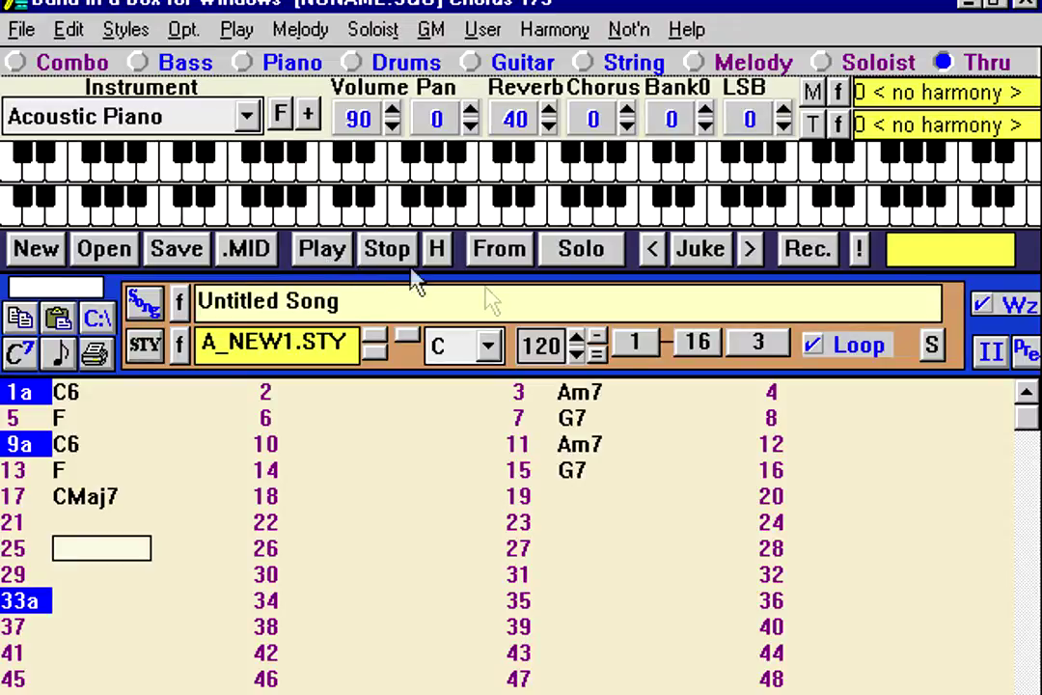
{"action": "left_click", "coordinate": [576, 340]}
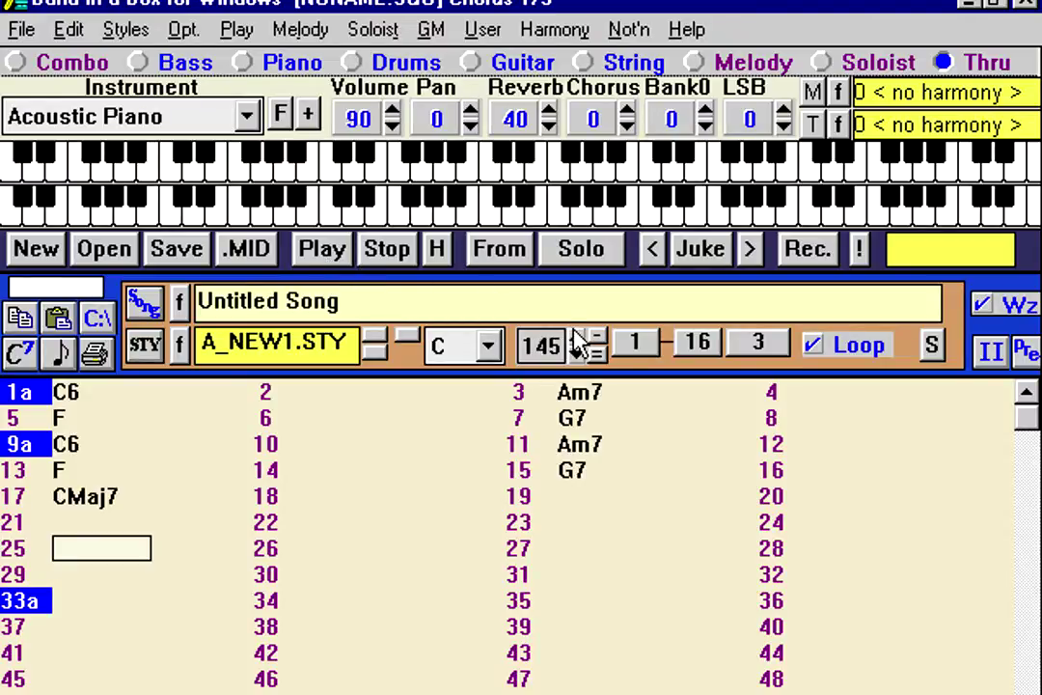
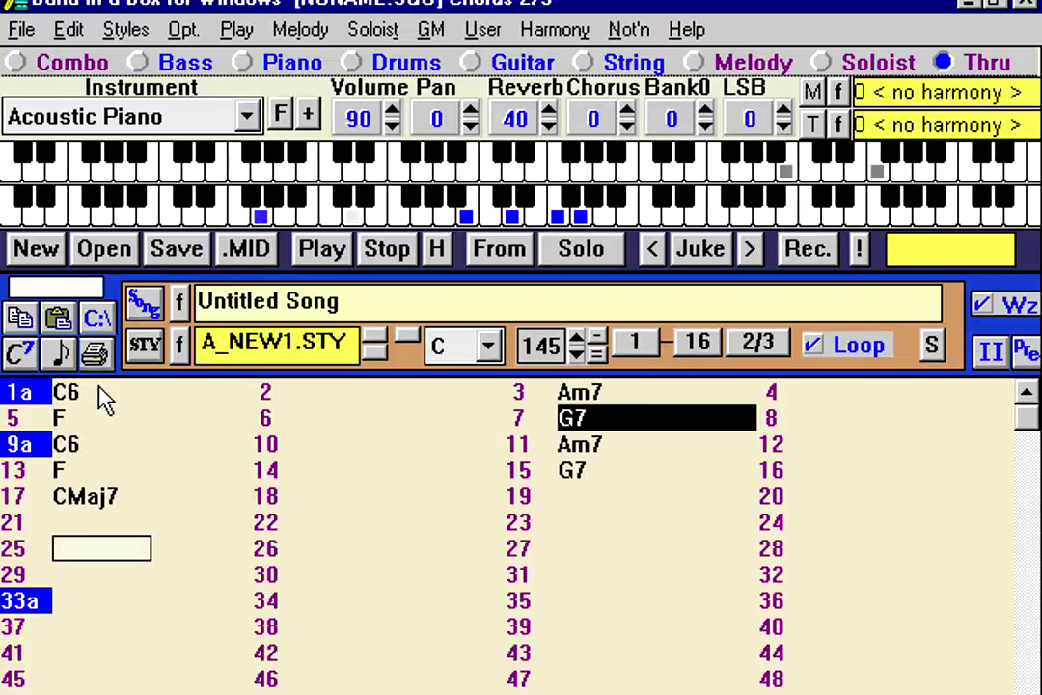
Step: Check the style variation, rest and ending options in the other song settings, then stop playback
{"action": "left_click", "coordinate": [932, 345]}
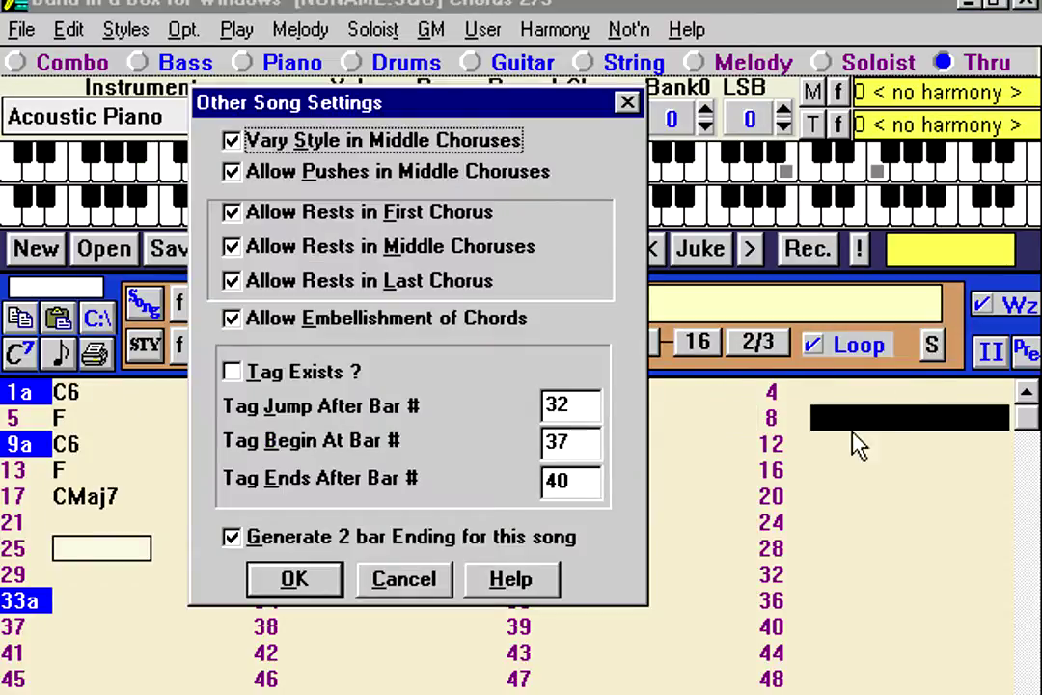
{"action": "left_click", "coordinate": [437, 582]}
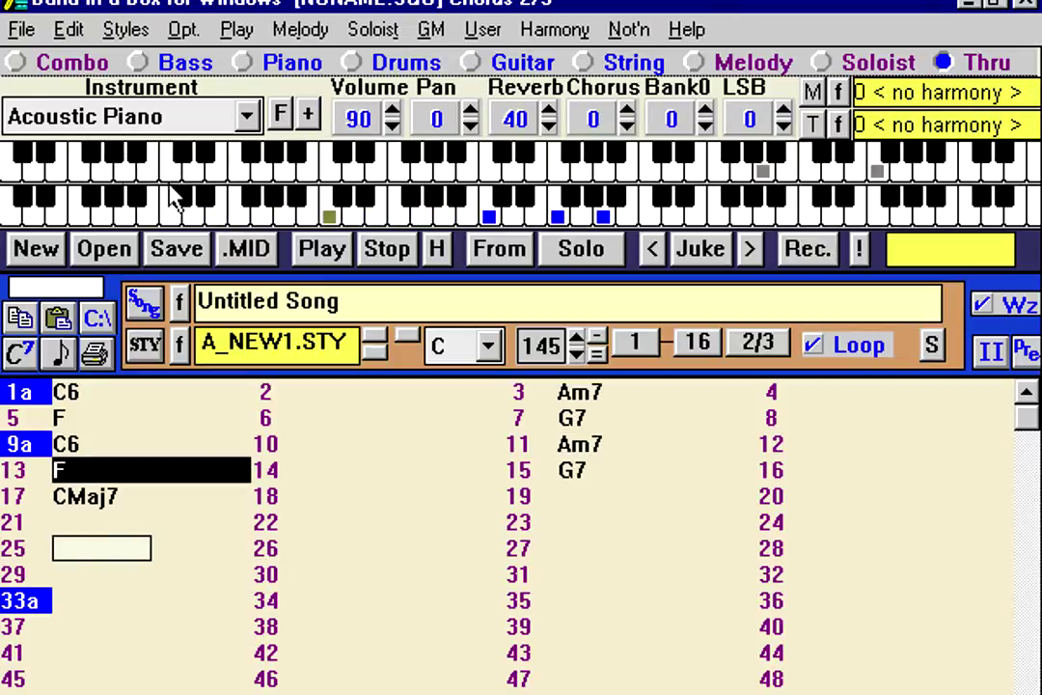
{"action": "left_click", "coordinate": [386, 252]}
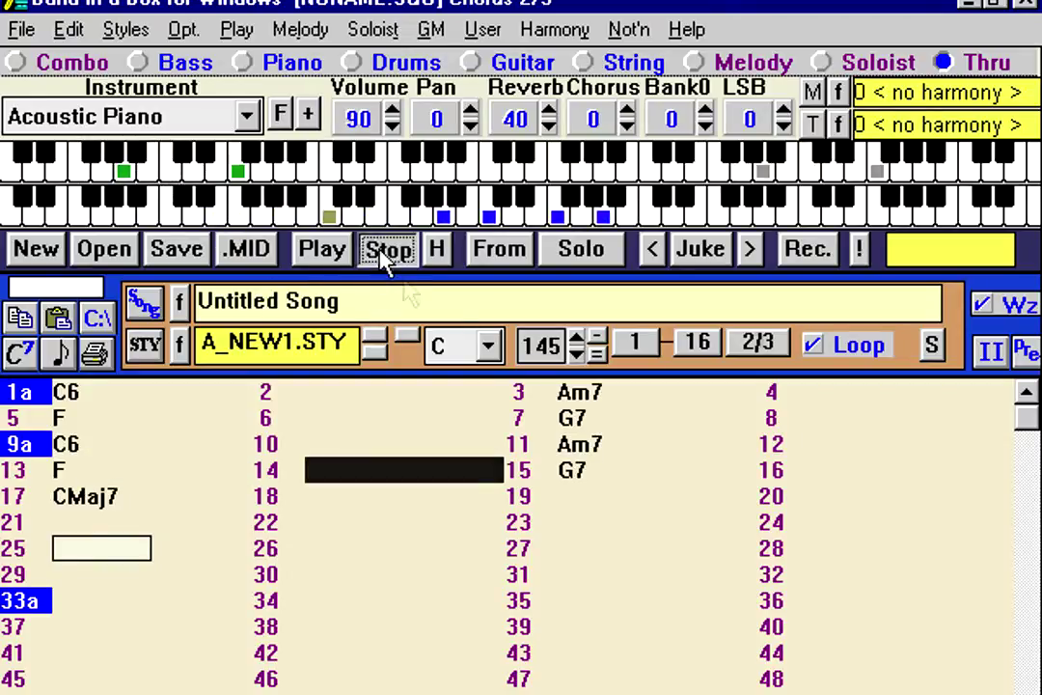
Step: Add the chords F and G7 to the two halves of bar 2
{"action": "left_click", "coordinate": [337, 394]}
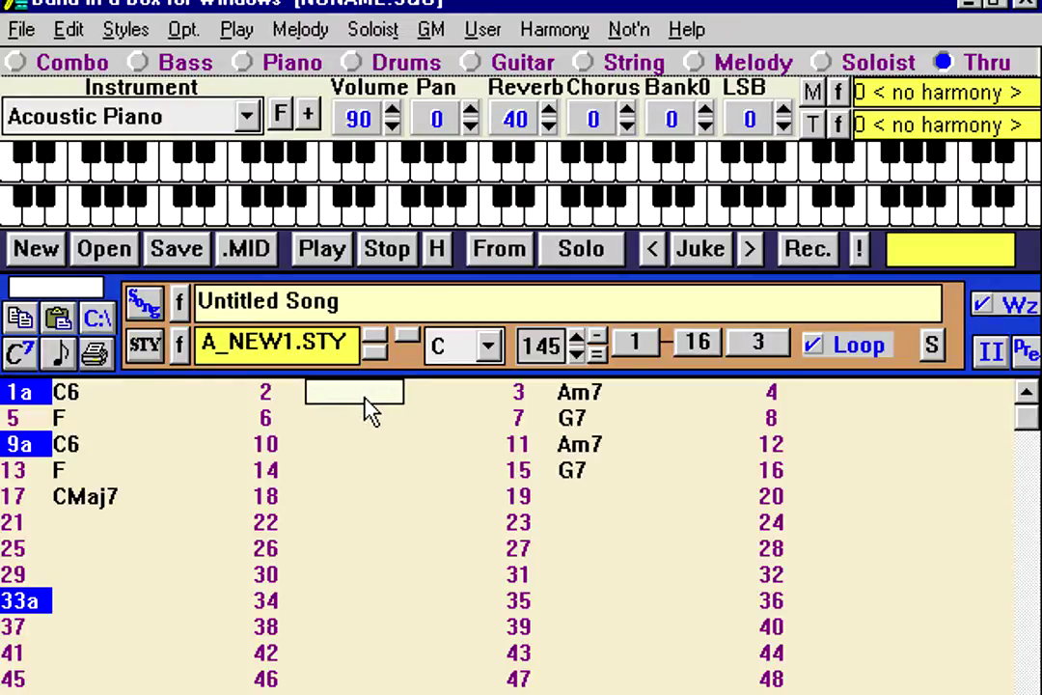
{"action": "type", "text": "F"}
{"action": "key", "text": "Return"}
{"action": "type", "text": "g"}
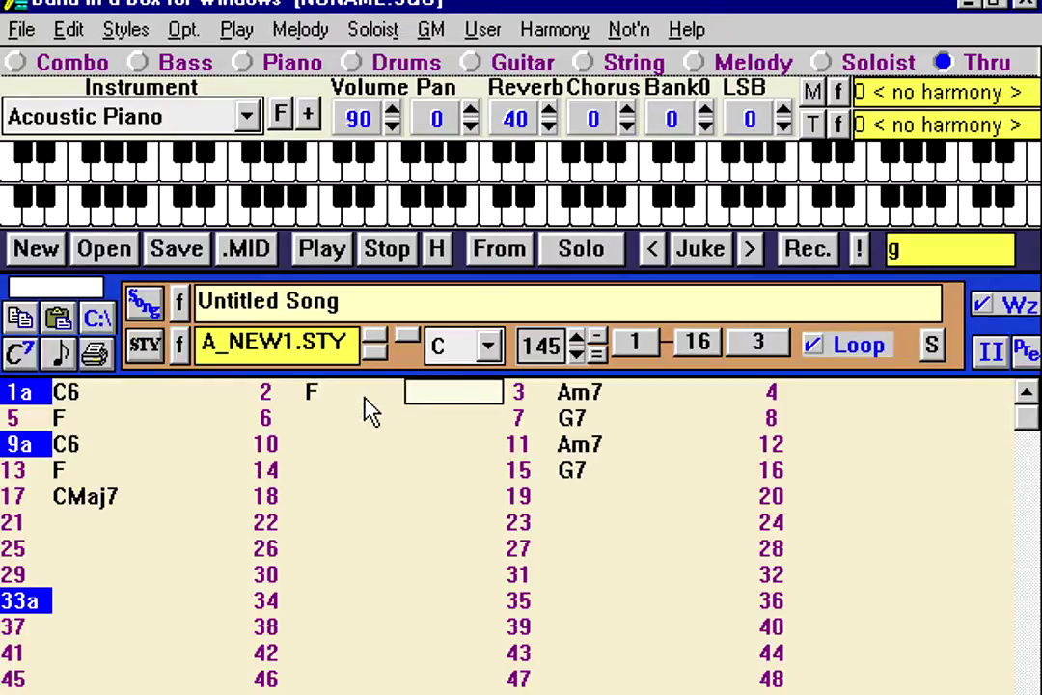
{"action": "type", "text": "7"}
{"action": "key", "text": "Return"}
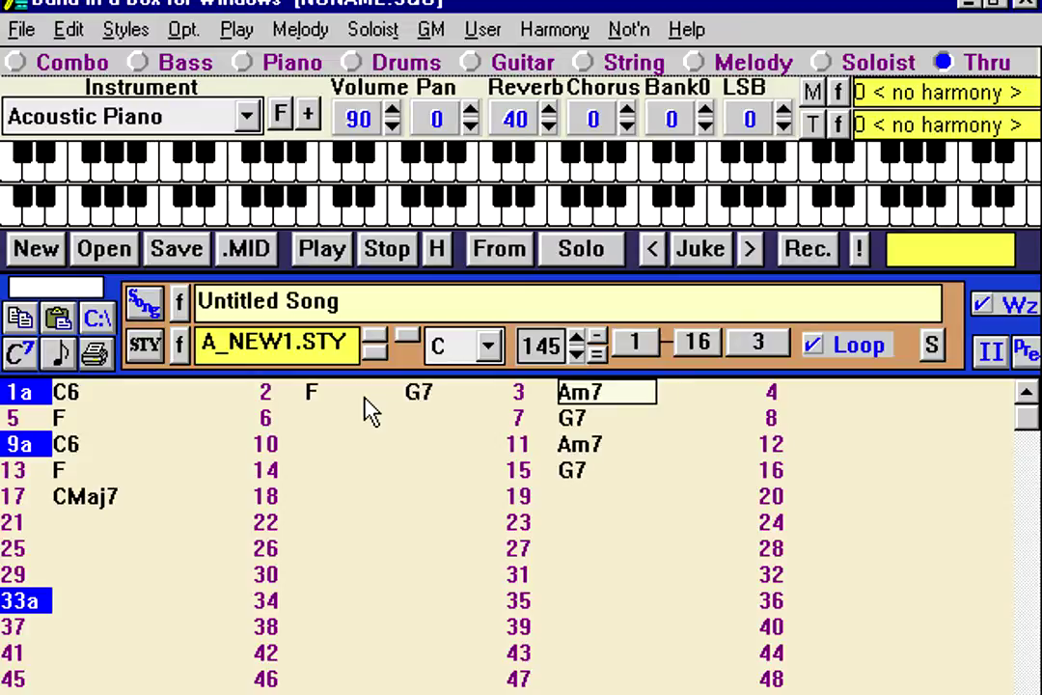
Step: Add a Dm7 chord at the start of bar 4
{"action": "left_click", "coordinate": [345, 412]}
{"action": "left_click", "coordinate": [418, 413]}
{"action": "left_click", "coordinate": [626, 403]}
{"action": "left_click", "coordinate": [850, 395]}
{"action": "type", "text": "dm7"}
{"action": "key", "text": "Return"}
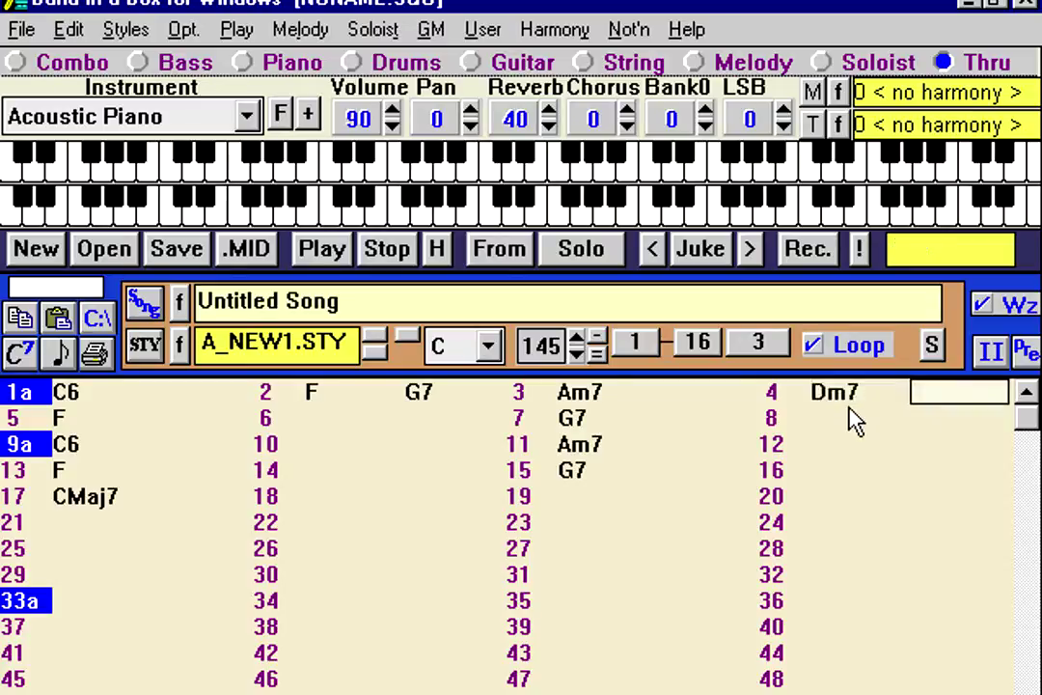
Step: Enter G7 in bar 6 and change the chord in bar 7 to Bbm7
{"action": "left_click", "coordinate": [361, 421]}
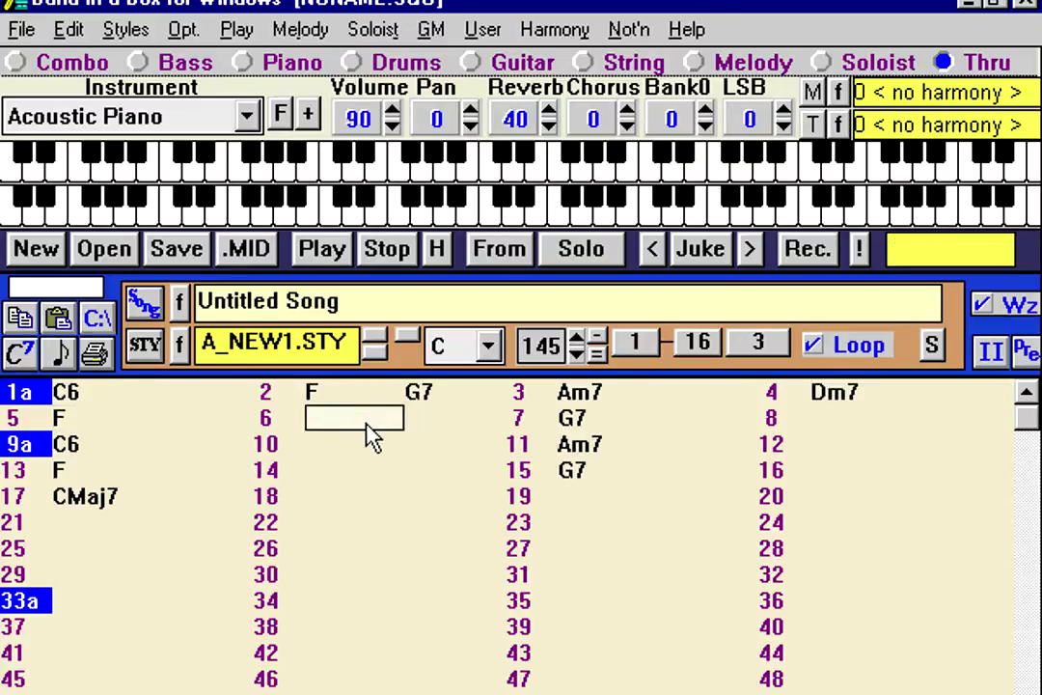
{"action": "key", "text": "Return"}
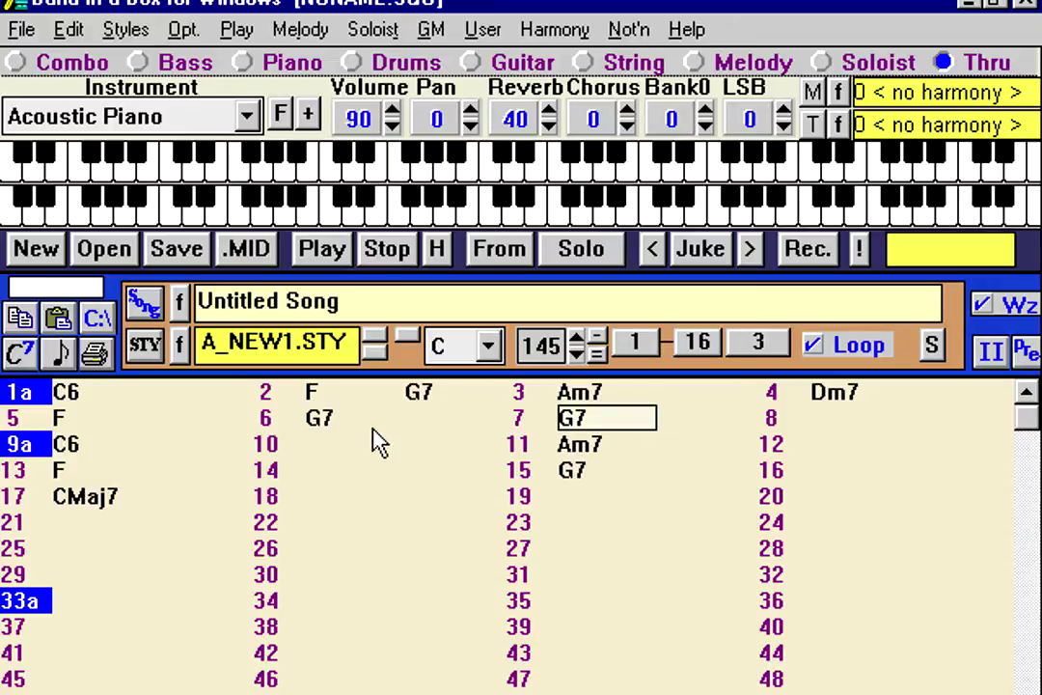
{"action": "type", "text": "bbm7"}
{"action": "key", "text": "Return"}
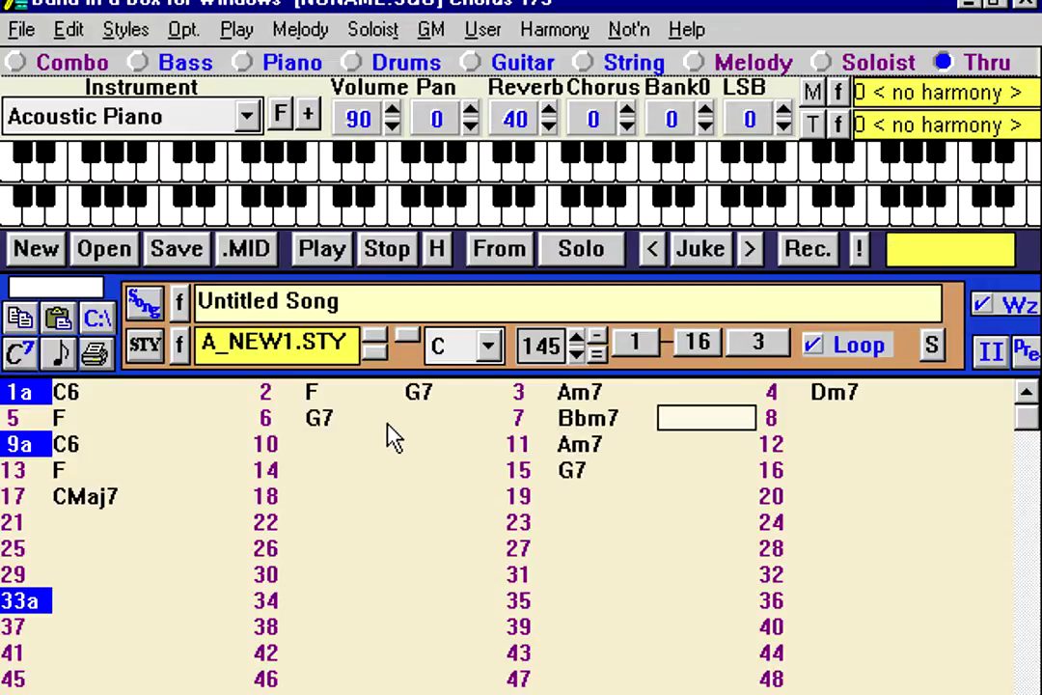
Step: Audition the changed chords, restarting playback twice from bar 1 of the first chorus, and stop the song
{"action": "key", "text": "F4"}
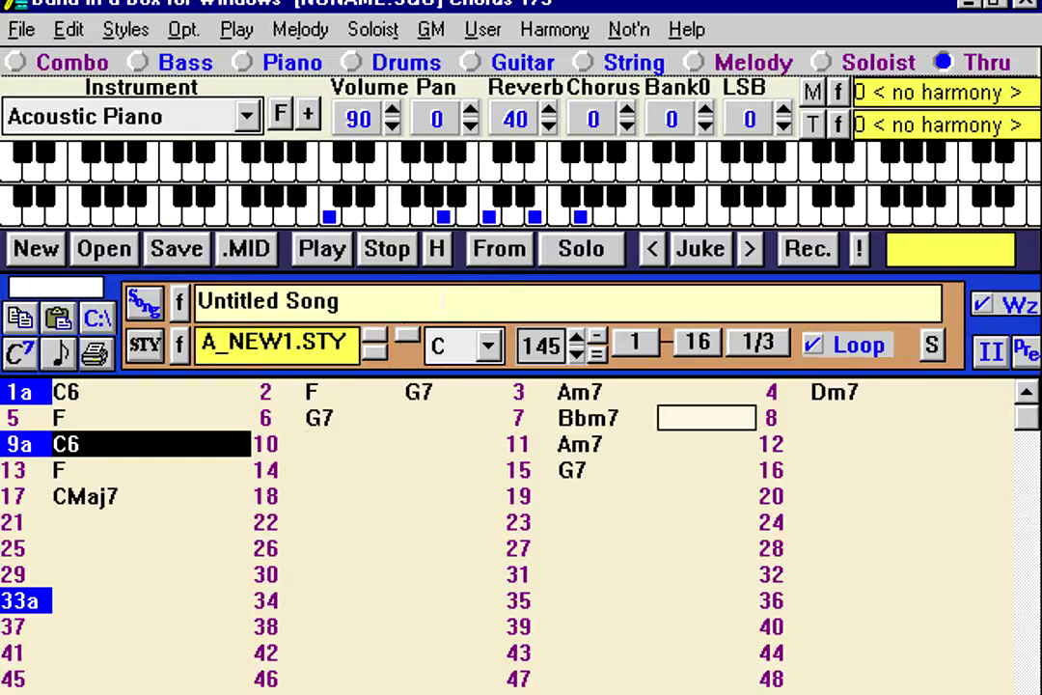
{"action": "left_click", "coordinate": [491, 259]}
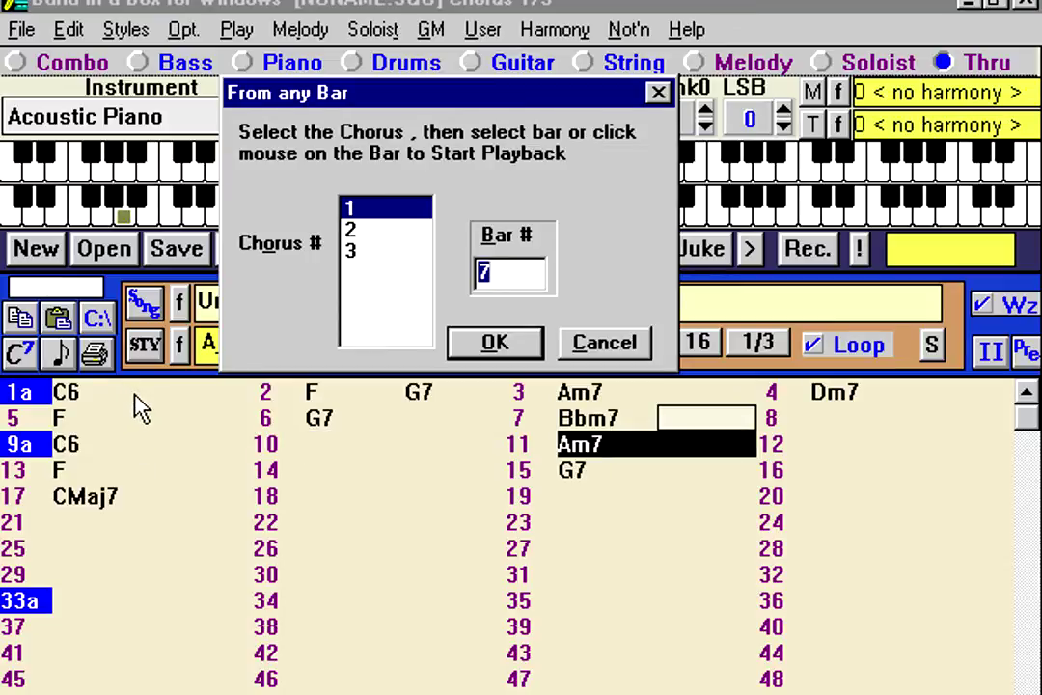
{"action": "left_click", "coordinate": [135, 396]}
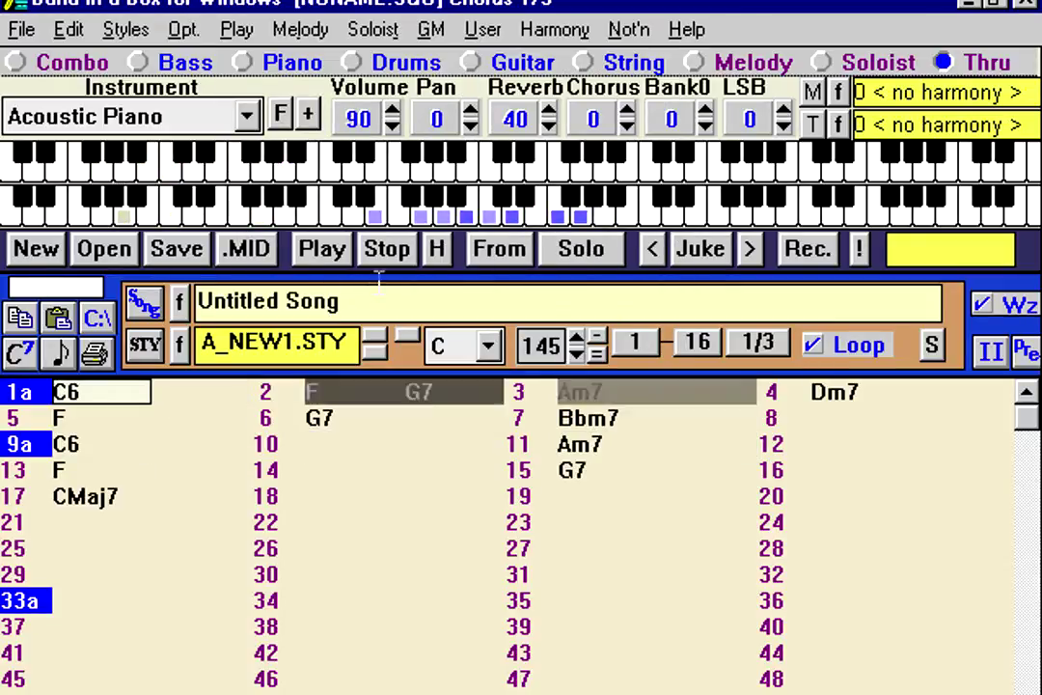
{"action": "left_click", "coordinate": [502, 257]}
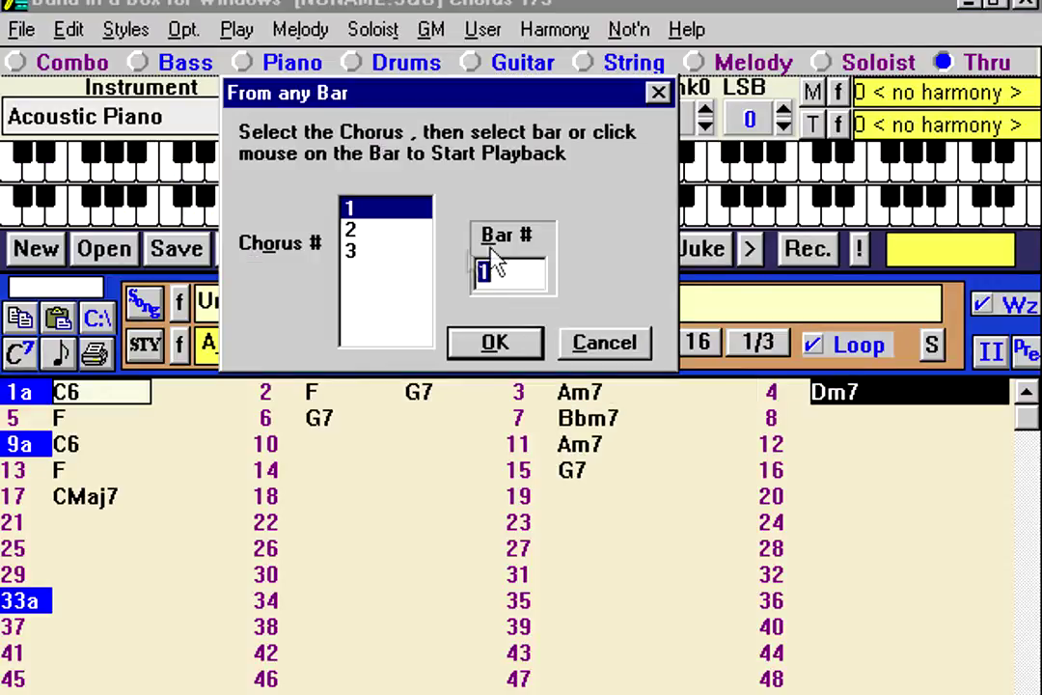
{"action": "left_click", "coordinate": [135, 396]}
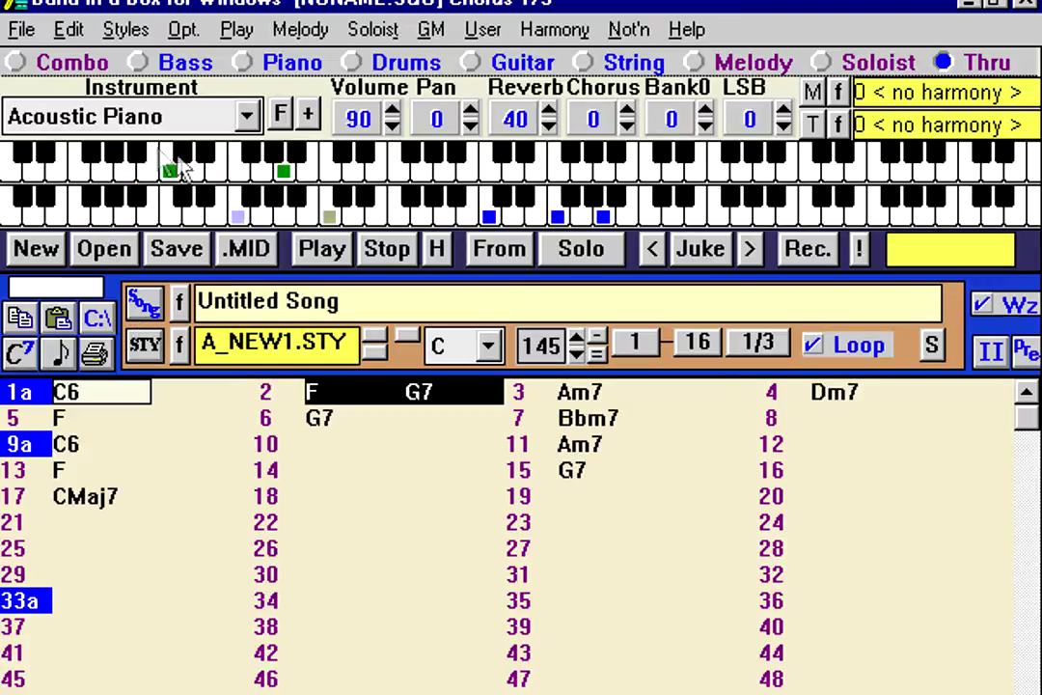
{"action": "left_click", "coordinate": [399, 259]}
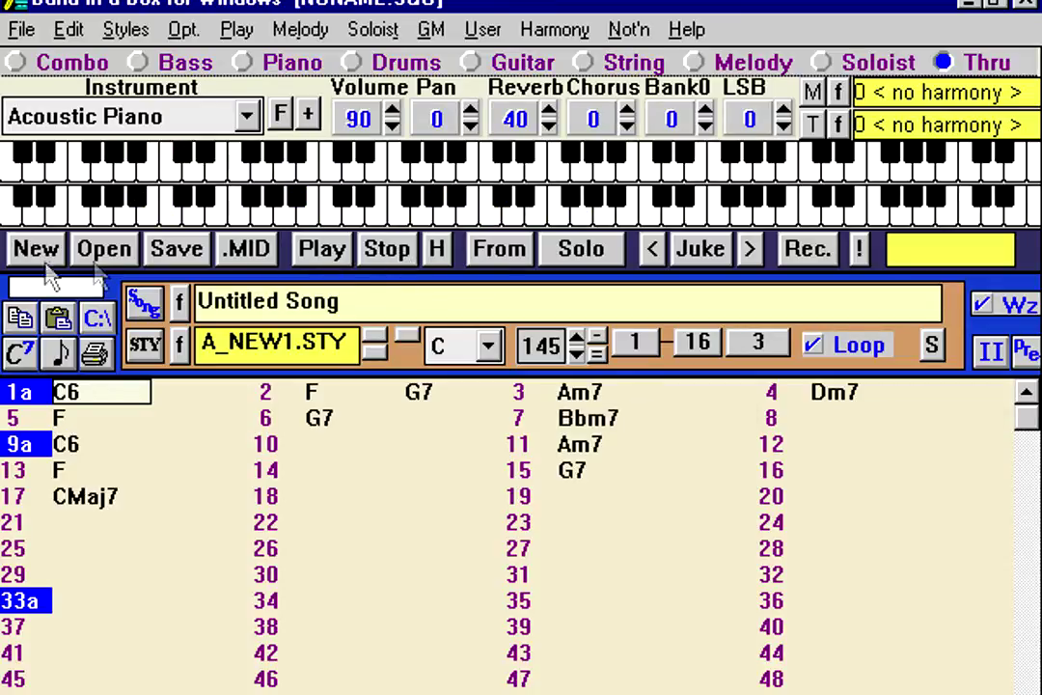
Step: Save the song as a in the solodemo folder and reopen the StyleMaker for the current style
{"action": "left_click", "coordinate": [176, 250]}
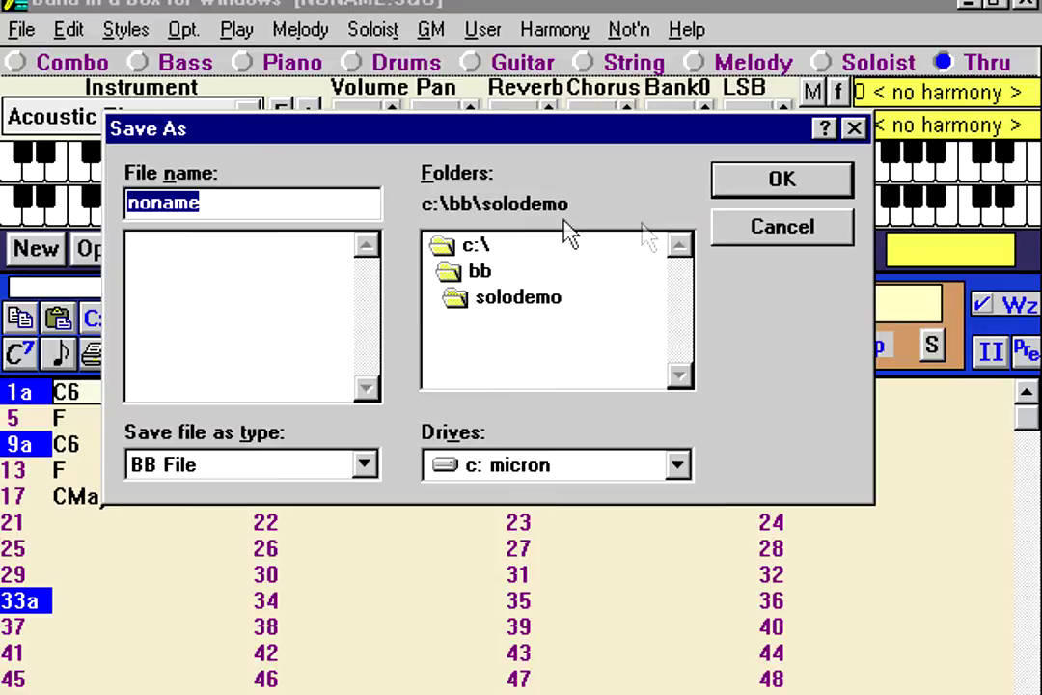
{"action": "type", "text": "a"}
{"action": "left_click", "coordinate": [768, 191]}
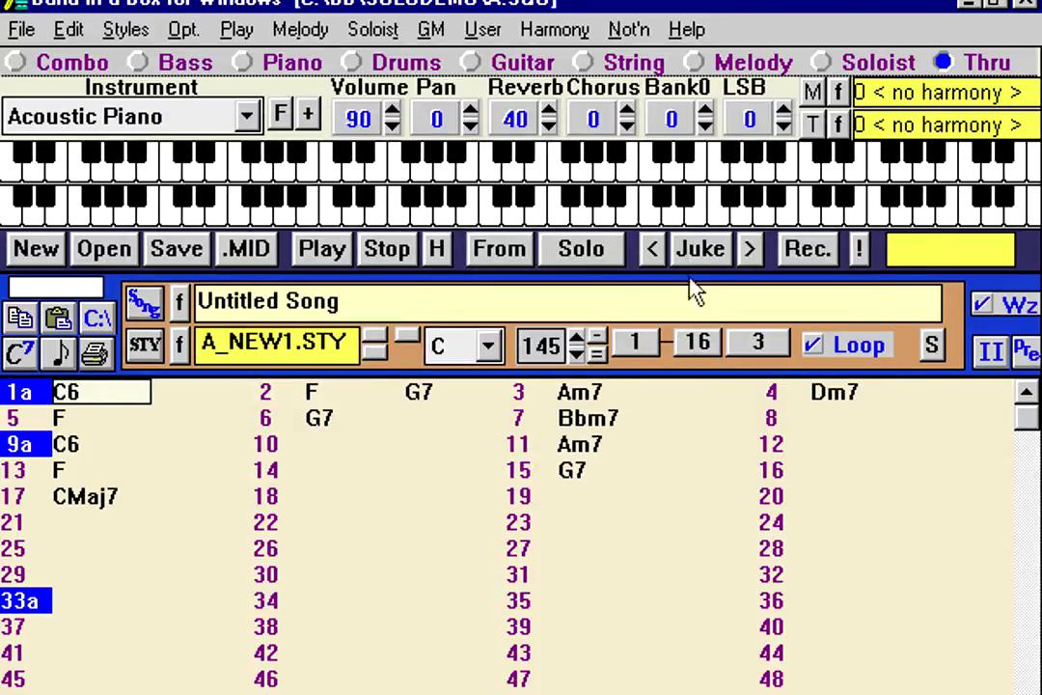
{"action": "key", "text": "alt+y"}
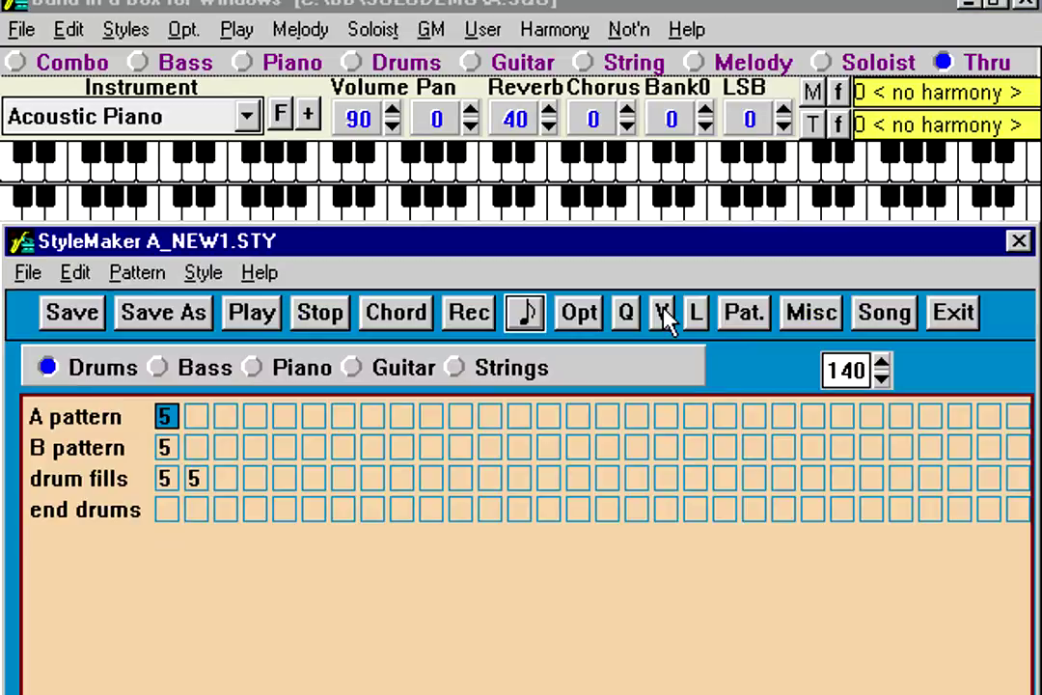
Step: Examine the chord type choices in the pattern options of the first piano A 8 beat pattern
{"action": "left_click", "coordinate": [300, 368]}
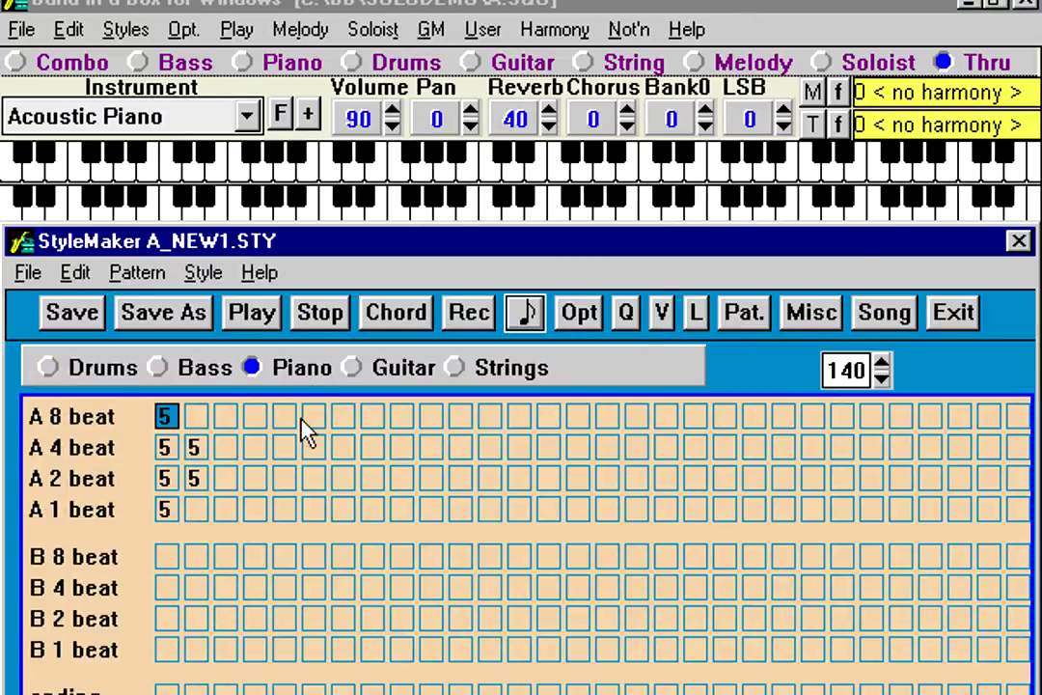
{"action": "left_click", "coordinate": [220, 374]}
{"action": "left_click", "coordinate": [282, 376]}
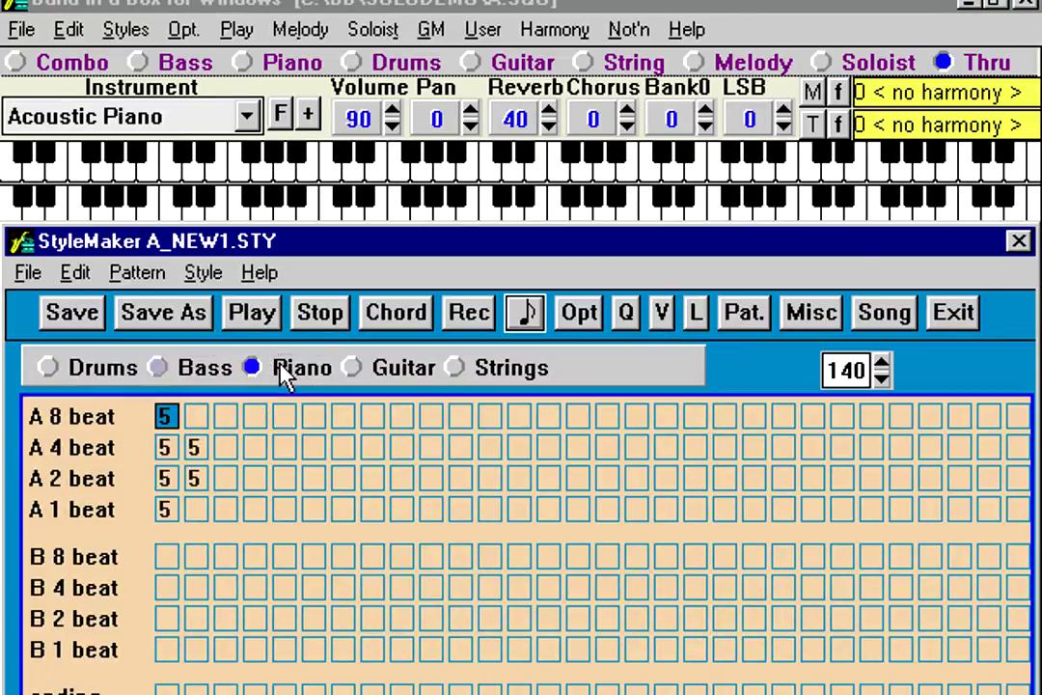
{"action": "left_click", "coordinate": [196, 416]}
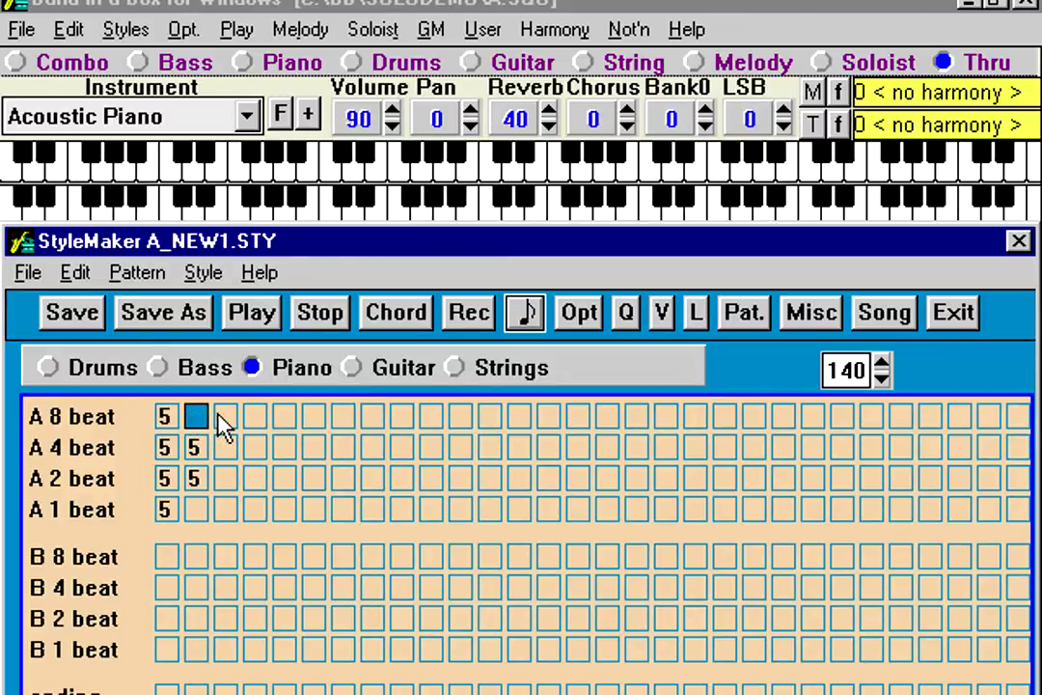
{"action": "left_click", "coordinate": [166, 418]}
{"action": "left_click", "coordinate": [577, 313]}
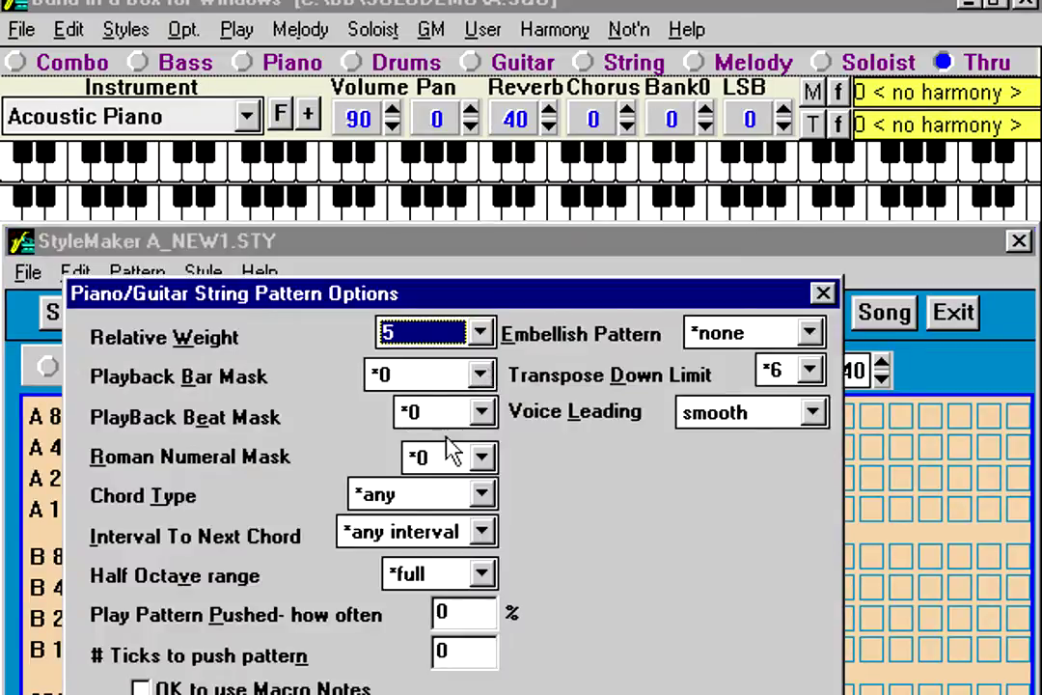
{"action": "left_click", "coordinate": [436, 494]}
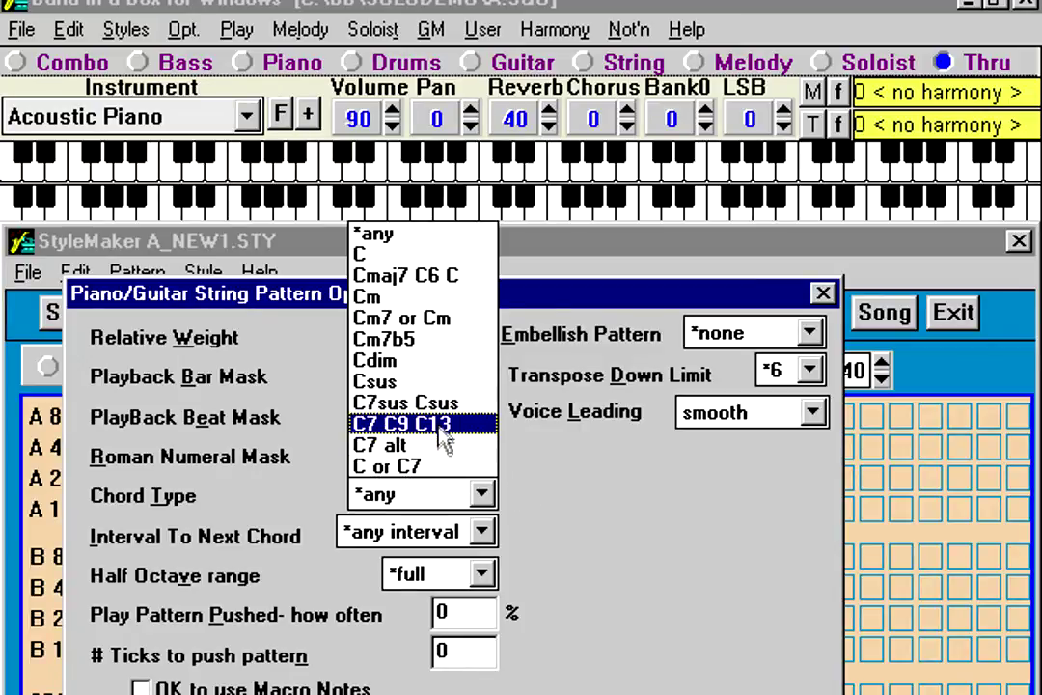
{"action": "left_click", "coordinate": [614, 560]}
{"action": "key", "text": "Return"}
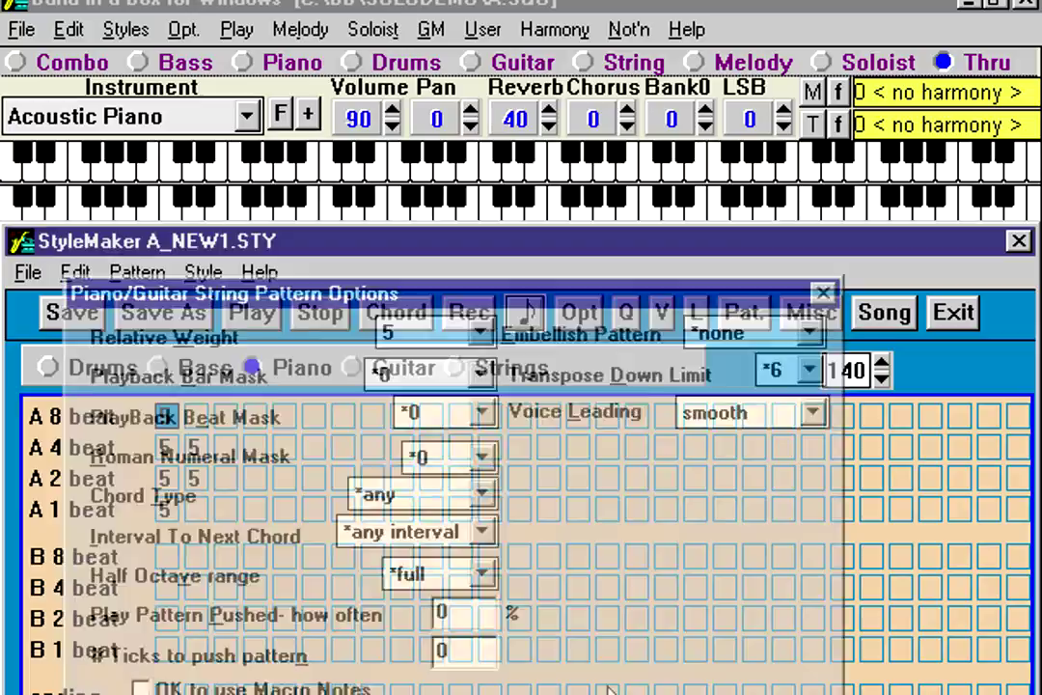
Step: Record a pattern in the second piano A 8 beat cell with chord type C7sus Csus
{"action": "left_click", "coordinate": [194, 424]}
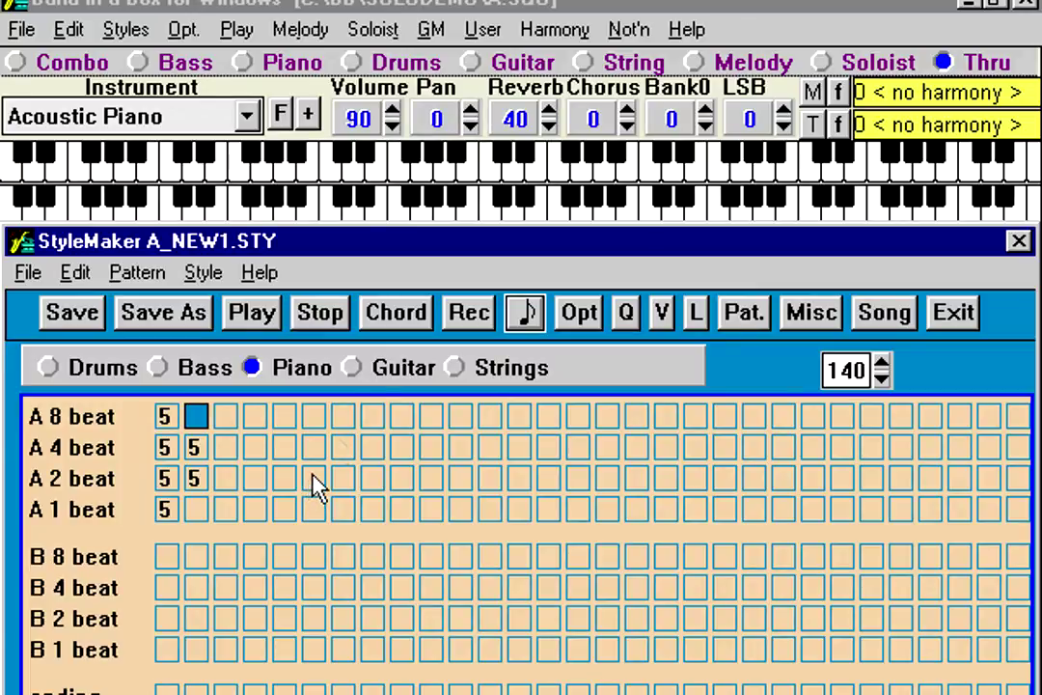
{"action": "right_click", "coordinate": [381, 436]}
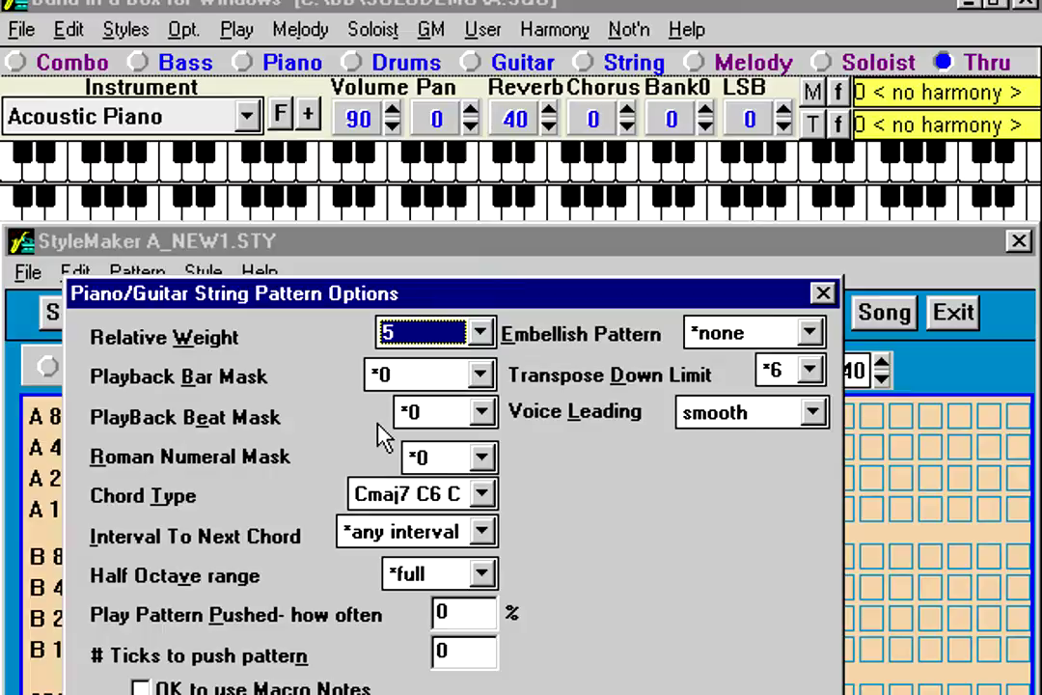
{"action": "left_click", "coordinate": [410, 491]}
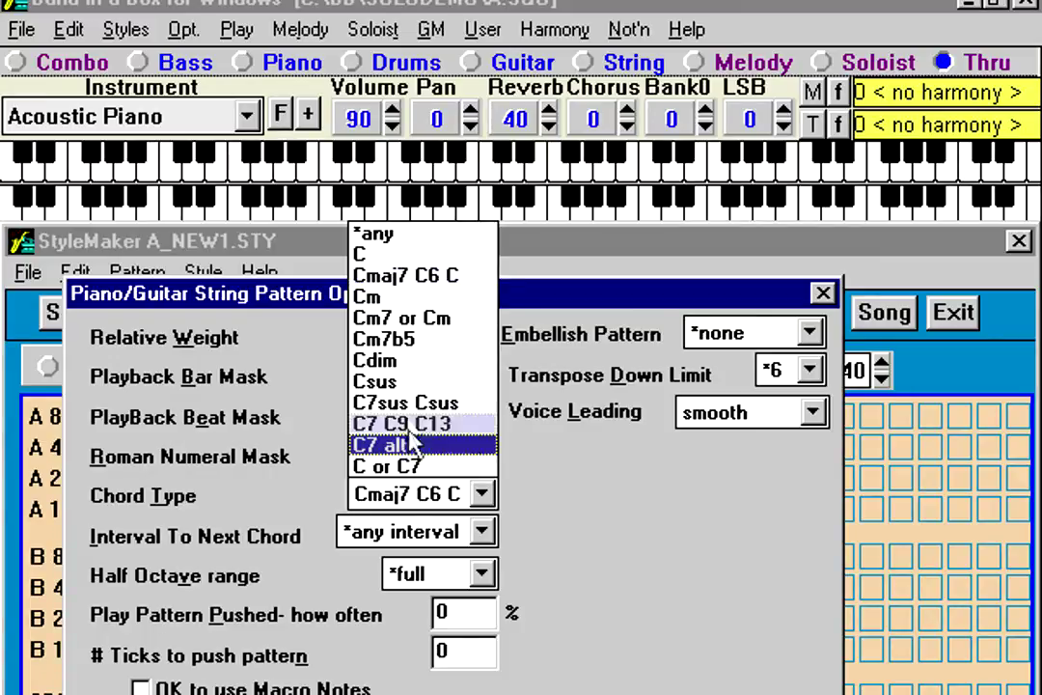
{"action": "left_click", "coordinate": [391, 403]}
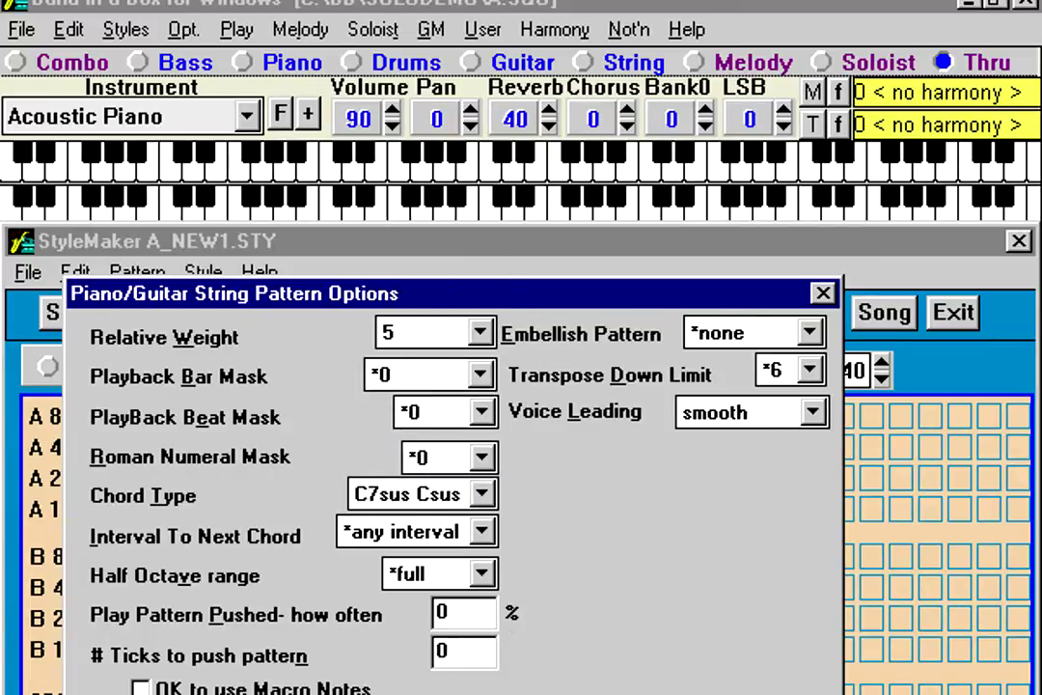
{"action": "key", "text": "Return"}
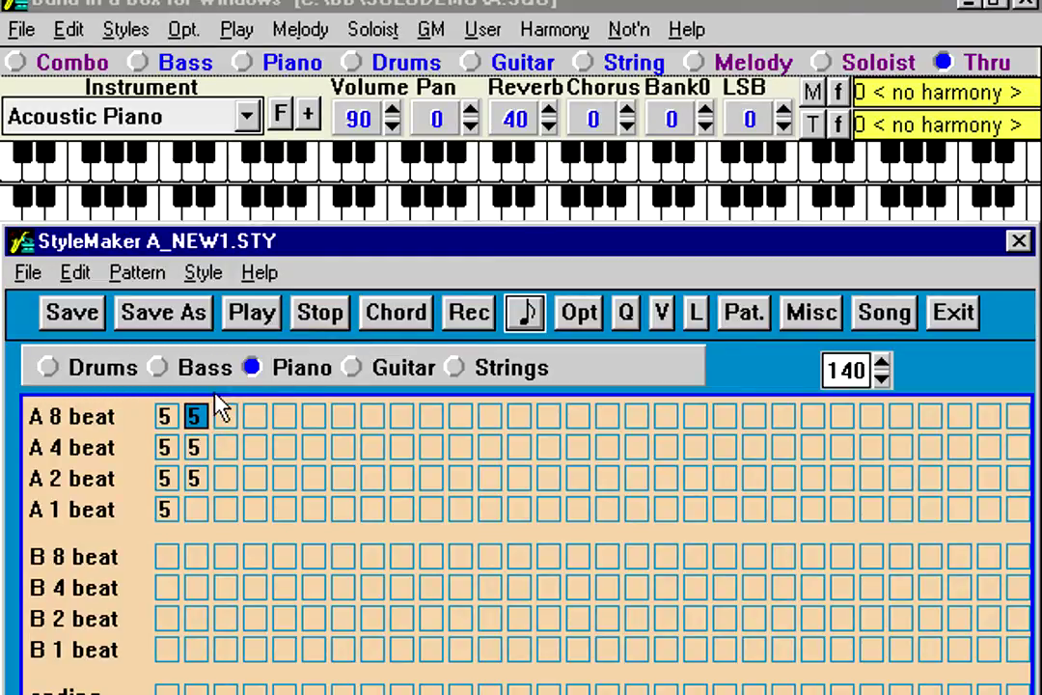
Step: Set the relative weight of the second piano A 8 beat pattern to 9 (always)
{"action": "left_click", "coordinate": [578, 312]}
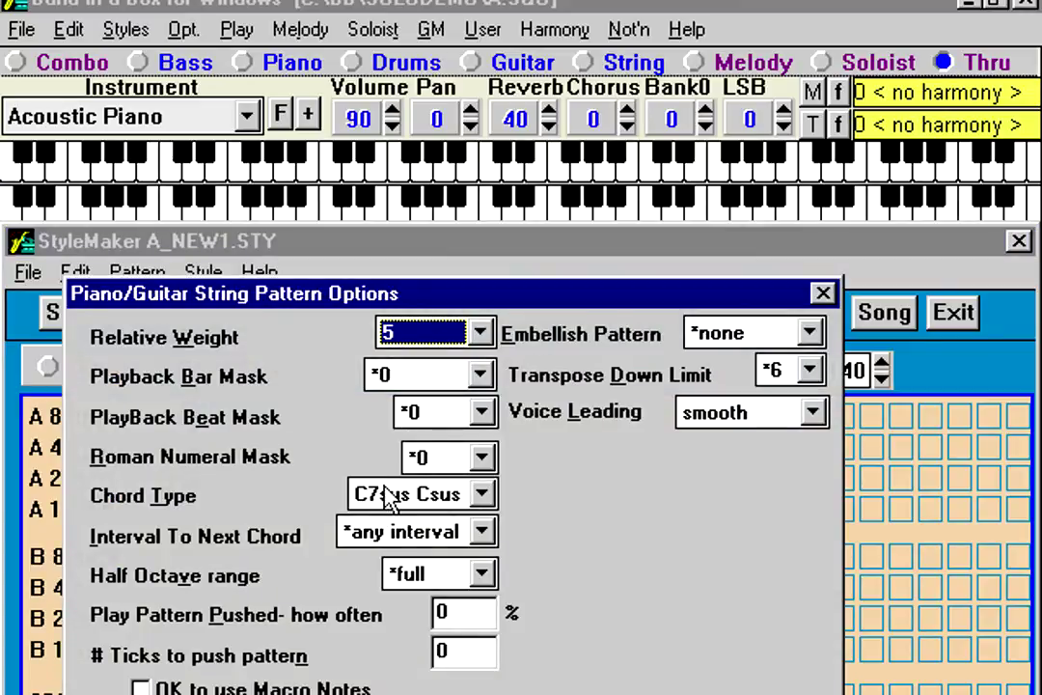
{"action": "left_click", "coordinate": [395, 333]}
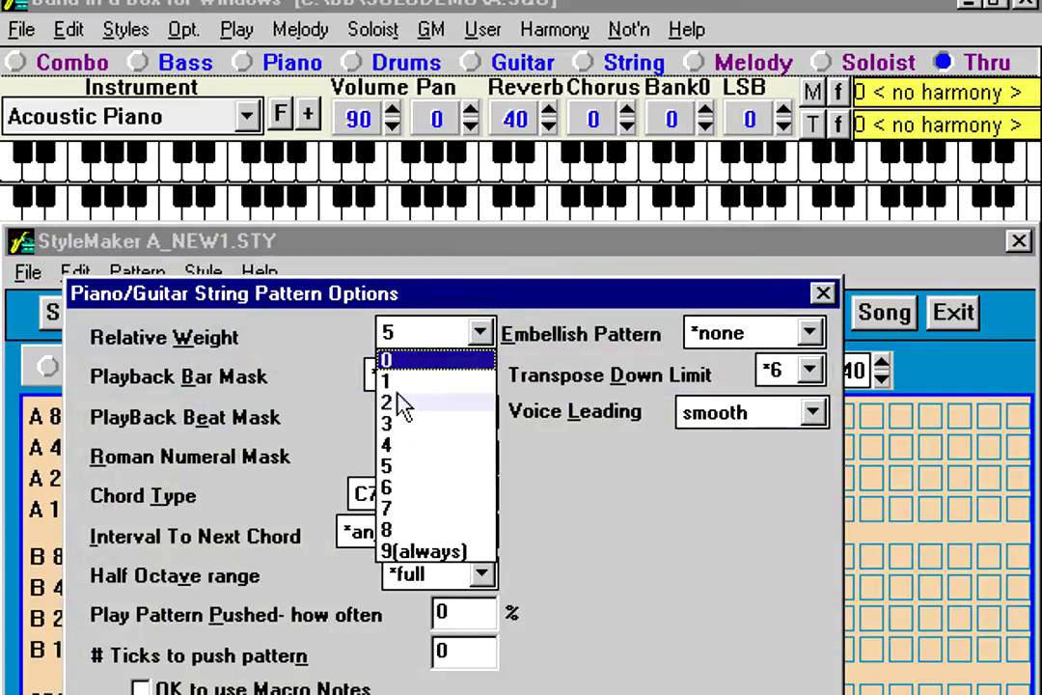
{"action": "left_click", "coordinate": [425, 554]}
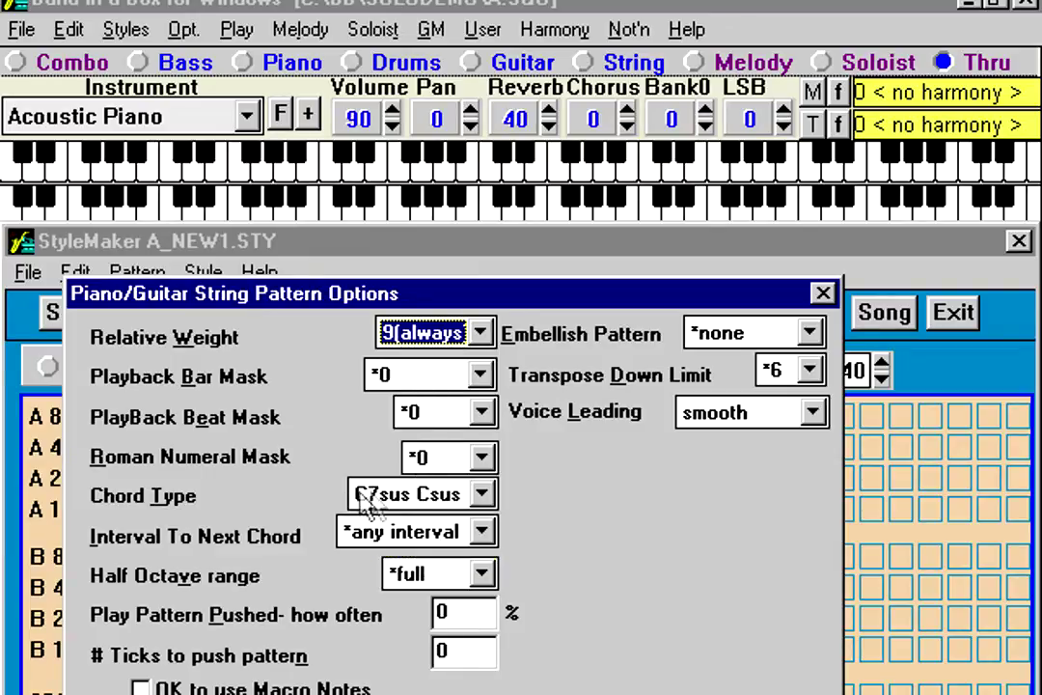
{"action": "left_click", "coordinate": [567, 691]}
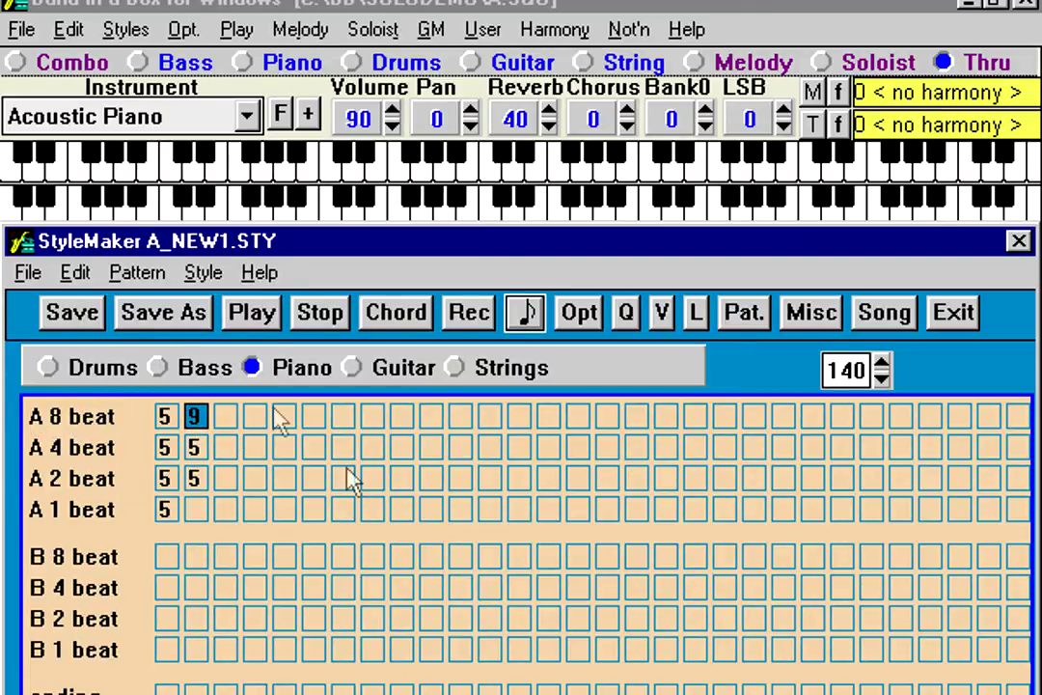
Step: Change the chord in bar 3 of the song to G7sus and delete the Dm7 in bar 4
{"action": "left_click", "coordinate": [19, 243]}
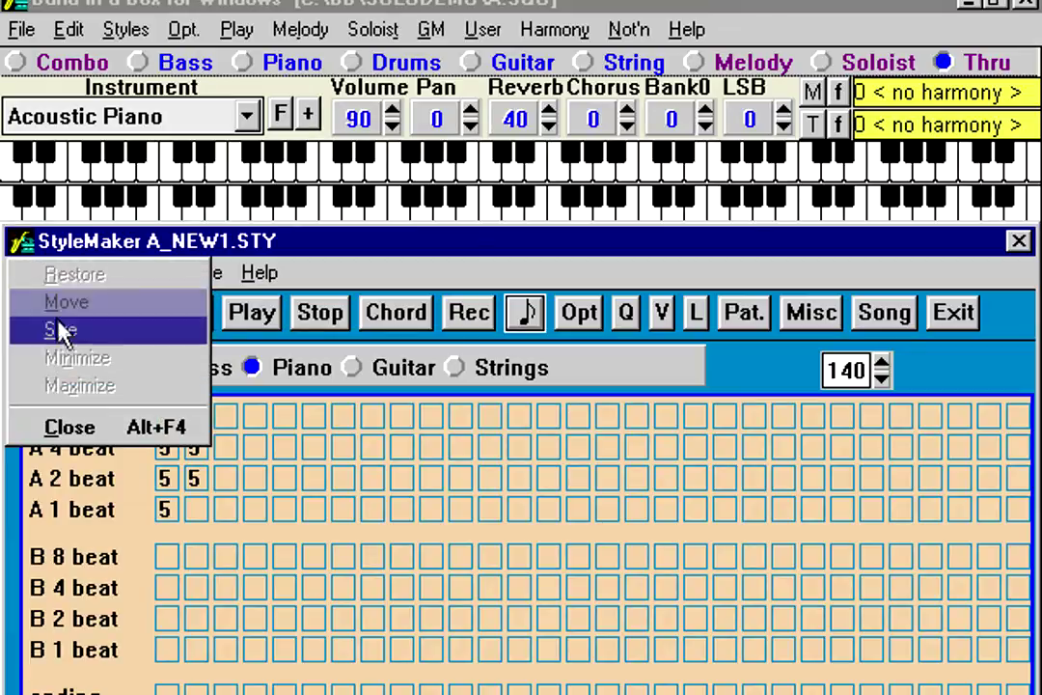
{"action": "key", "text": "Escape"}
{"action": "left_click_drag", "start_coordinate": [509, 258], "coordinate": [539, 468]}
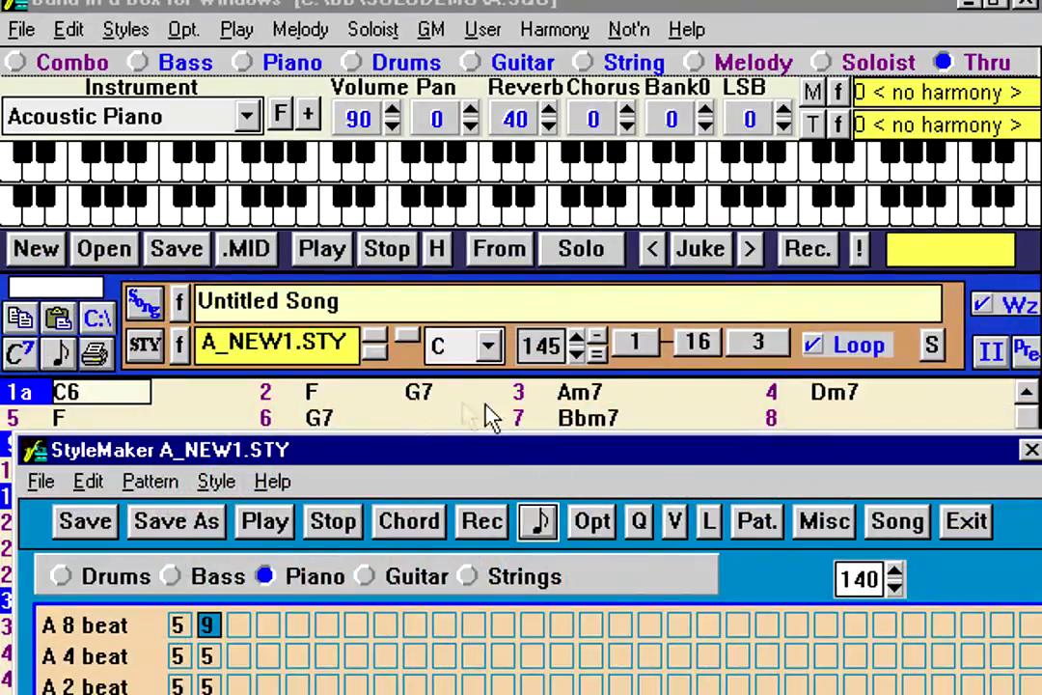
{"action": "left_click", "coordinate": [582, 415]}
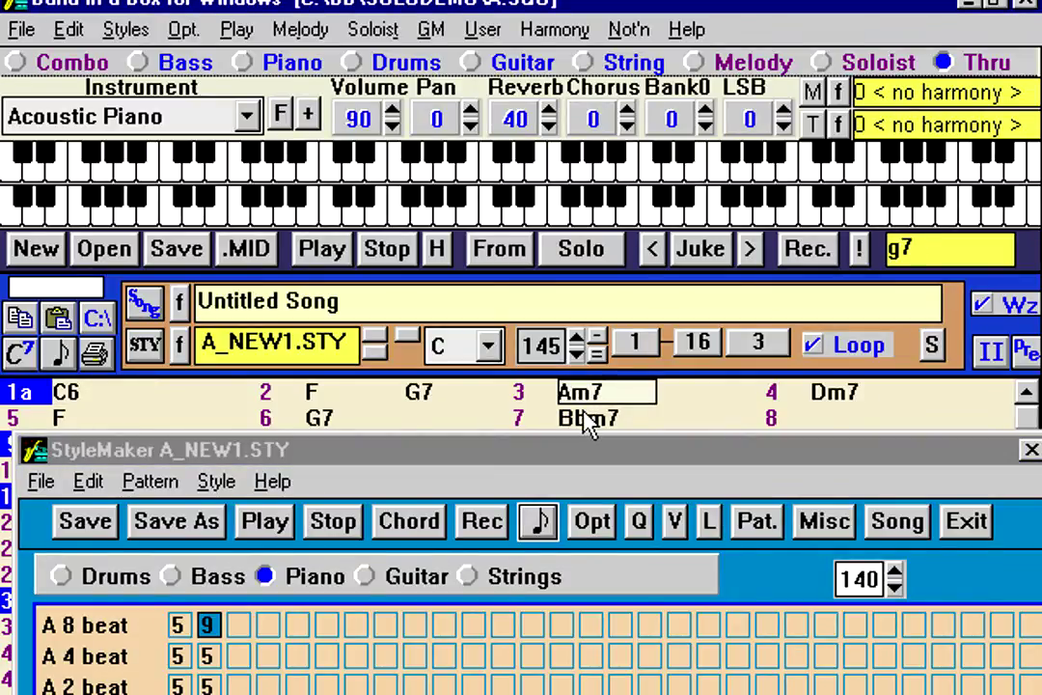
{"action": "key", "text": "Return"}
{"action": "key", "text": "Return"}
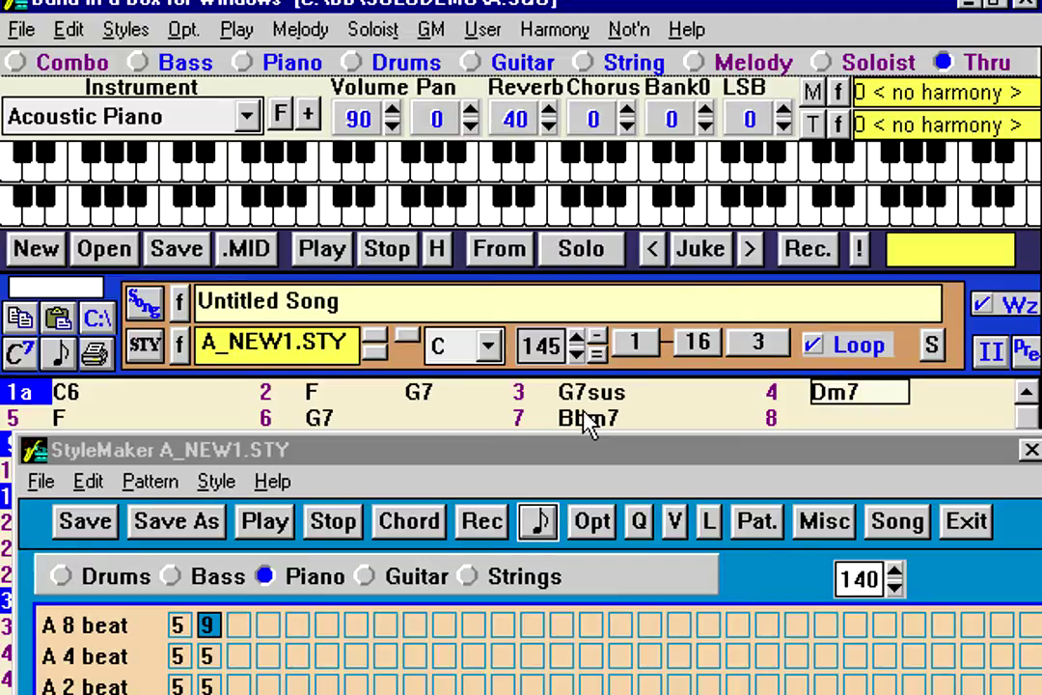
{"action": "key", "text": "Delete"}
{"action": "key", "text": "Return"}
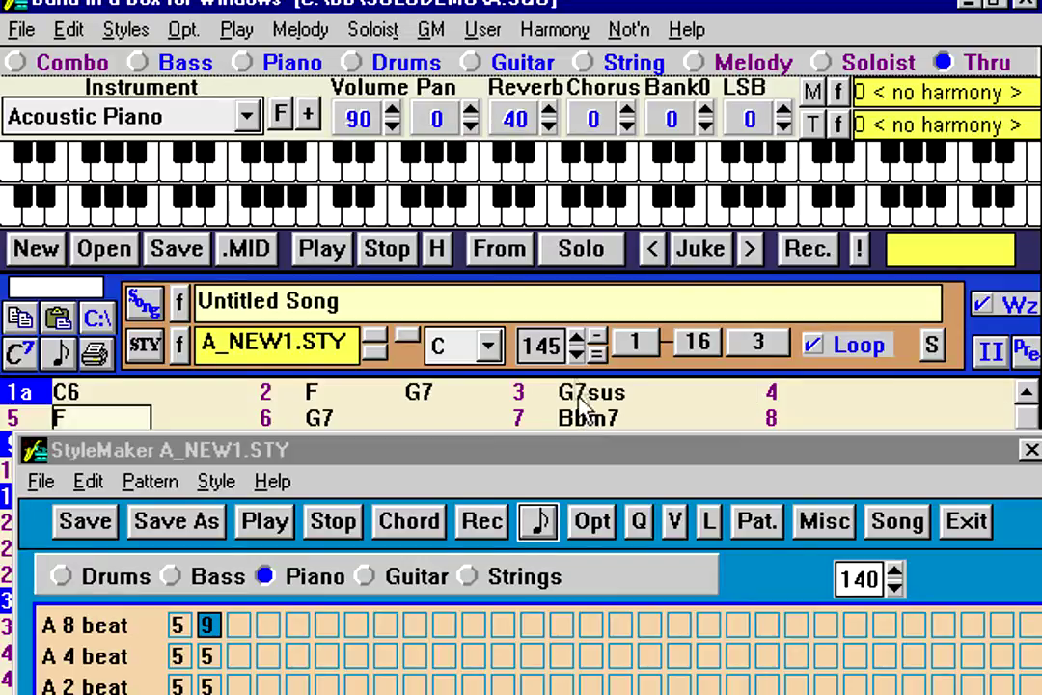
Step: Audition the song with the new suspended chord, restart playback from bar 1 of the first chorus, and stop it
{"action": "left_click", "coordinate": [333, 248]}
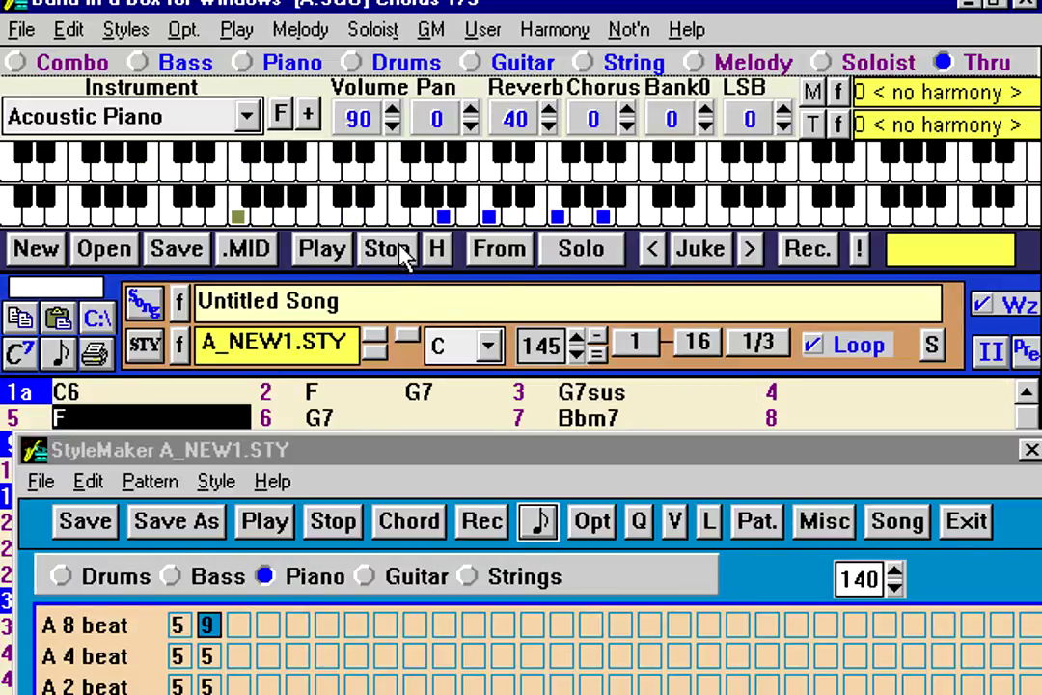
{"action": "left_click", "coordinate": [482, 255]}
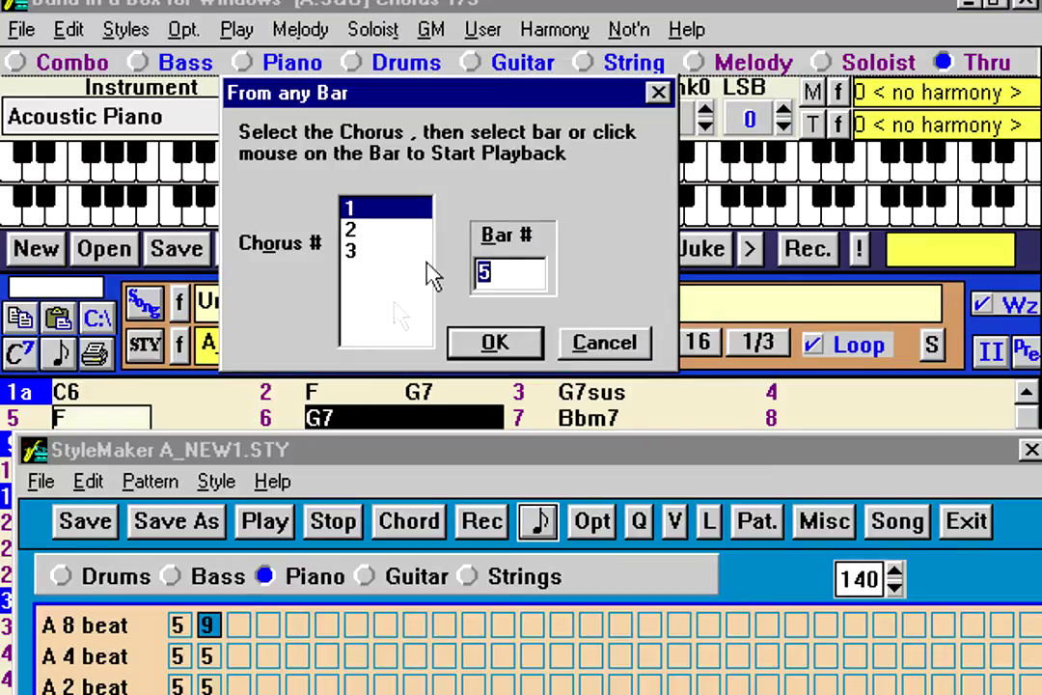
{"action": "left_click", "coordinate": [155, 396]}
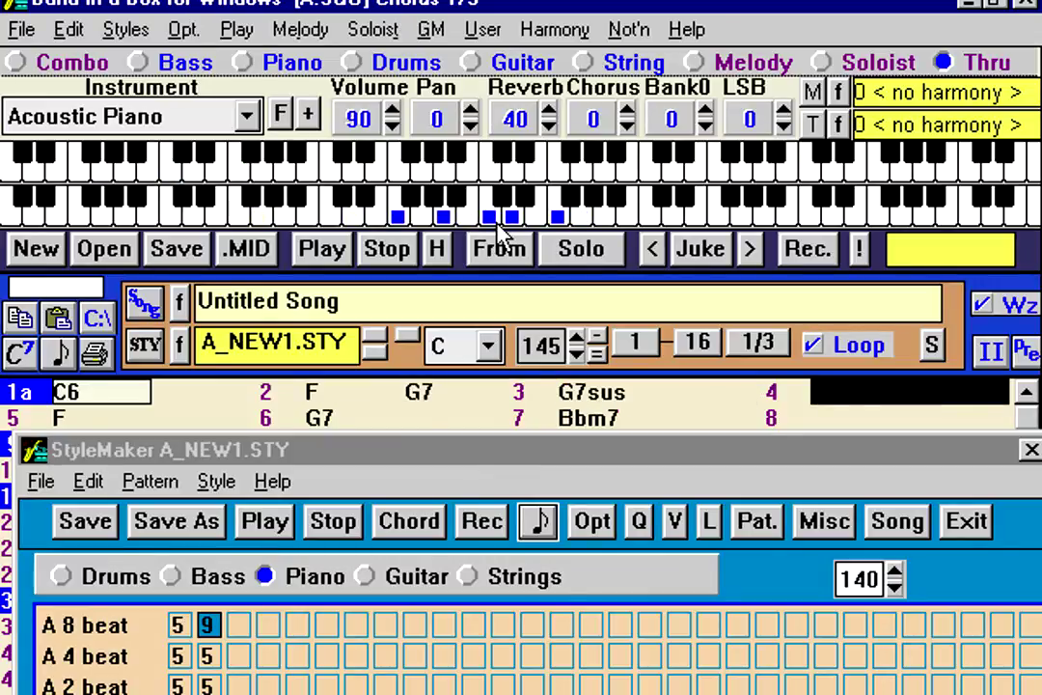
{"action": "left_click", "coordinate": [407, 252]}
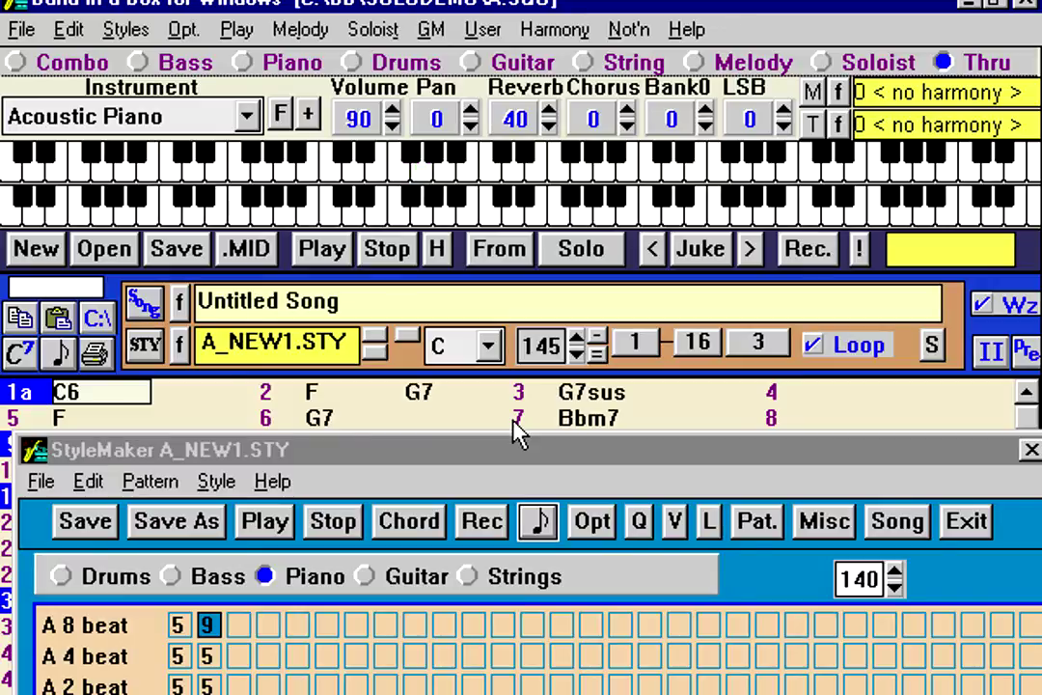
Step: Review the interval-to-next-chord choices for the second piano A 8 beat pattern and accept weight 5, any chord type and any interval
{"action": "left_click_drag", "start_coordinate": [536, 448], "coordinate": [523, 375]}
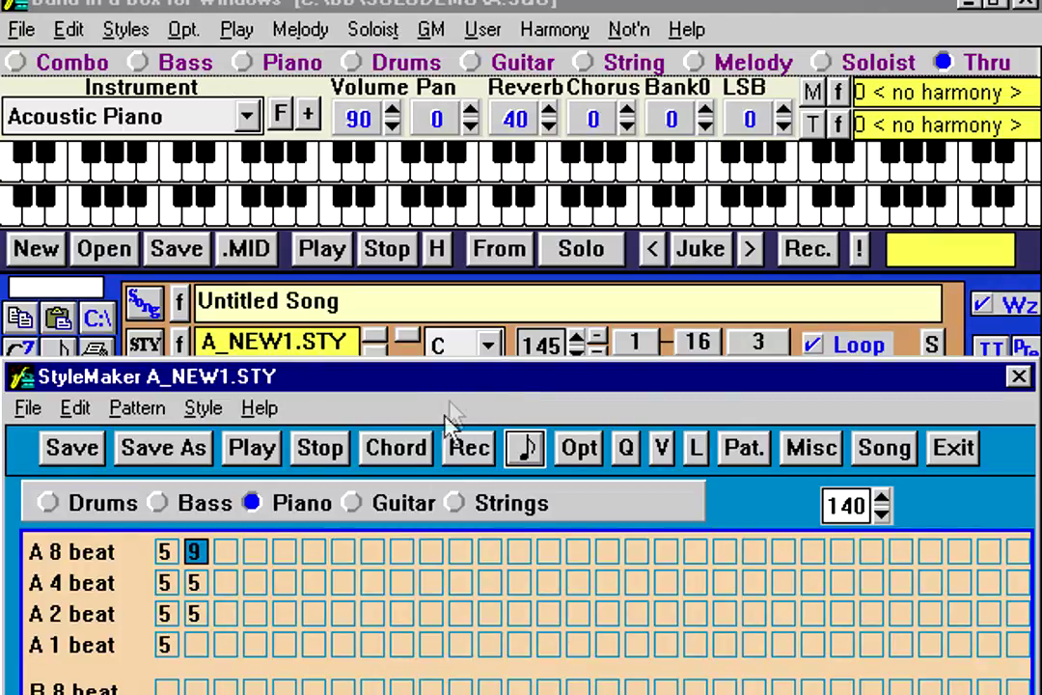
{"action": "left_click", "coordinate": [579, 448]}
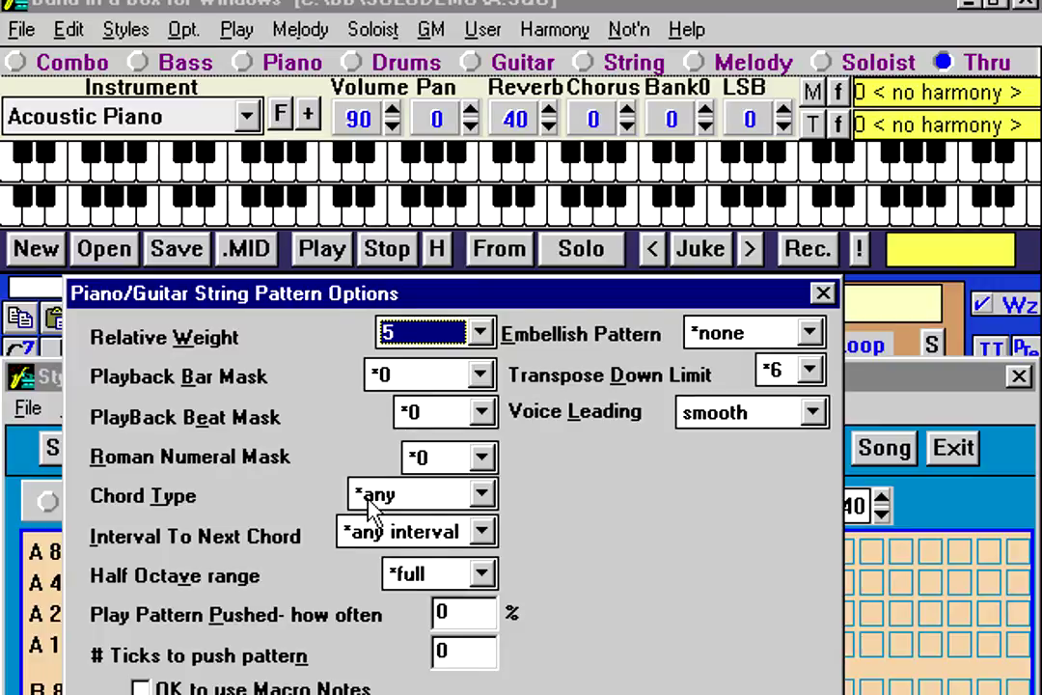
{"action": "left_click", "coordinate": [444, 539]}
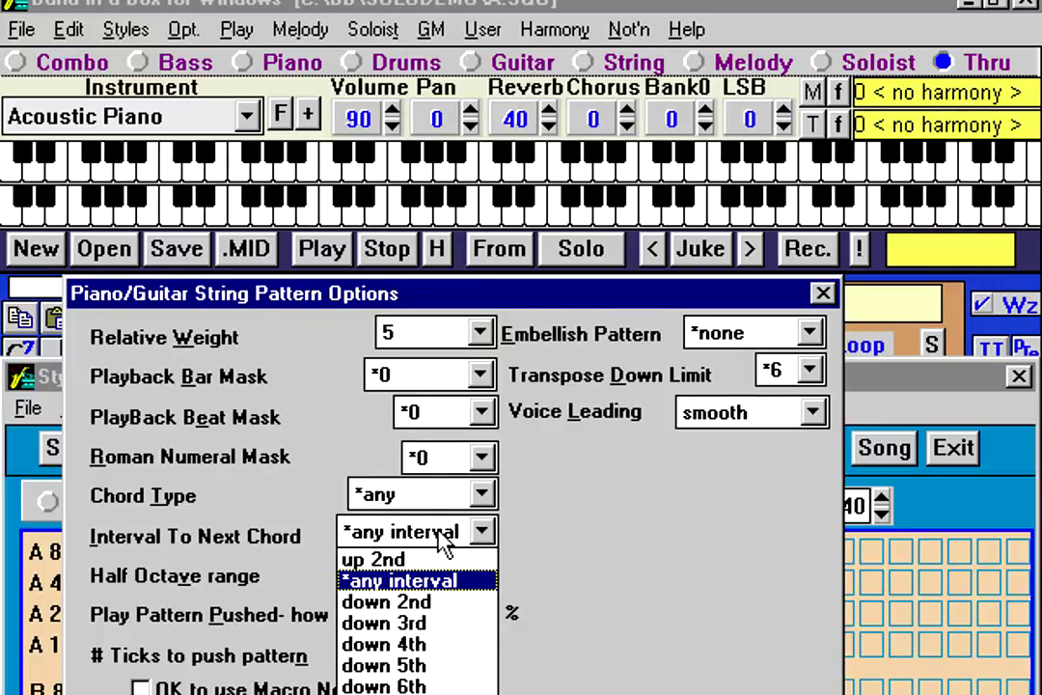
{"action": "left_click", "coordinate": [554, 540]}
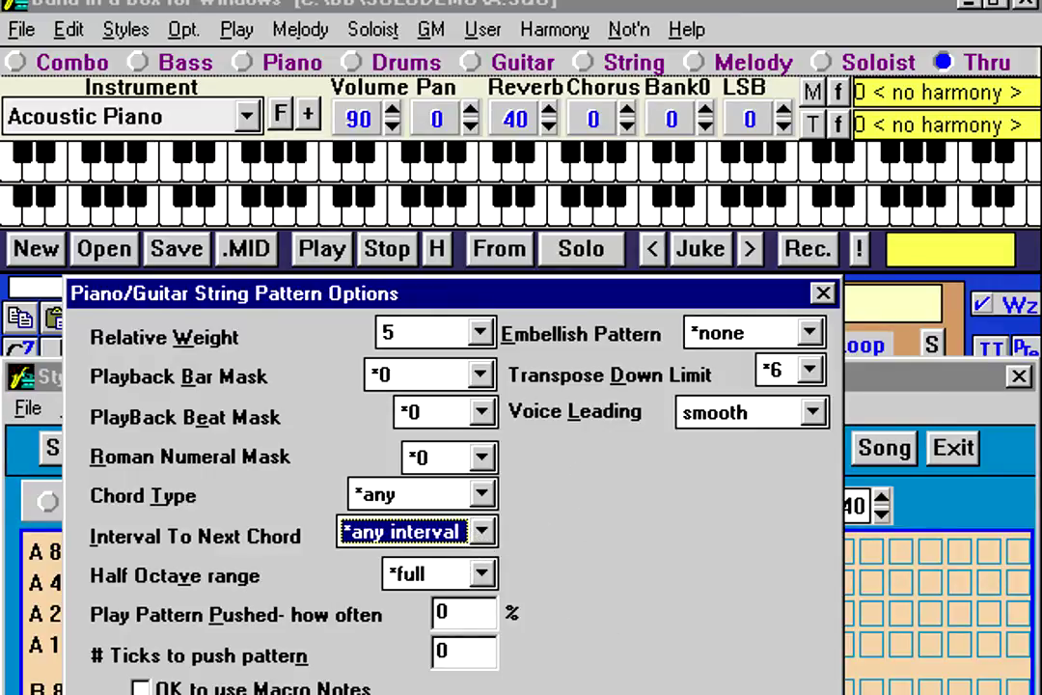
{"action": "key", "text": "Return"}
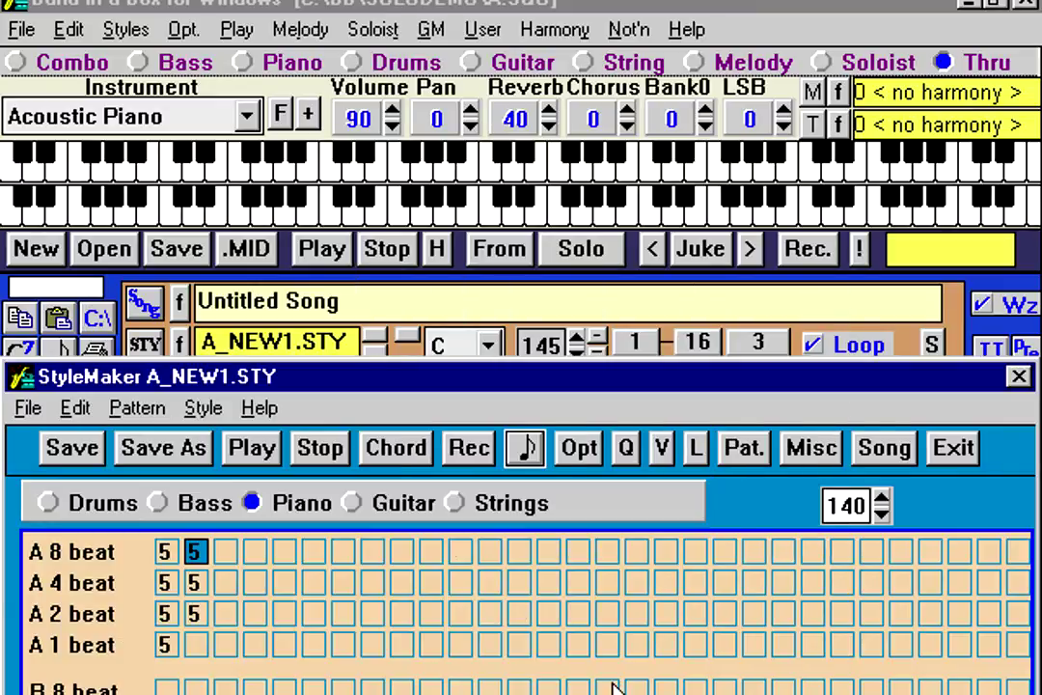
Step: Close the StyleMaker and return to the chord sheet
{"action": "left_click", "coordinate": [22, 377]}
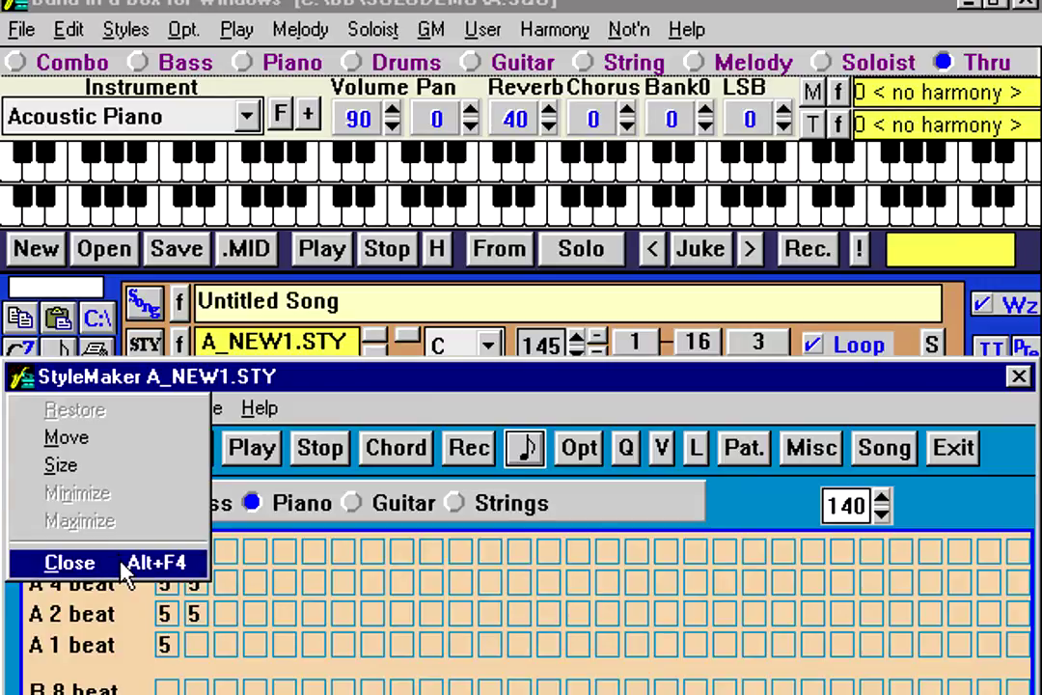
{"action": "left_click", "coordinate": [117, 561]}
{"action": "left_click", "coordinate": [396, 468]}
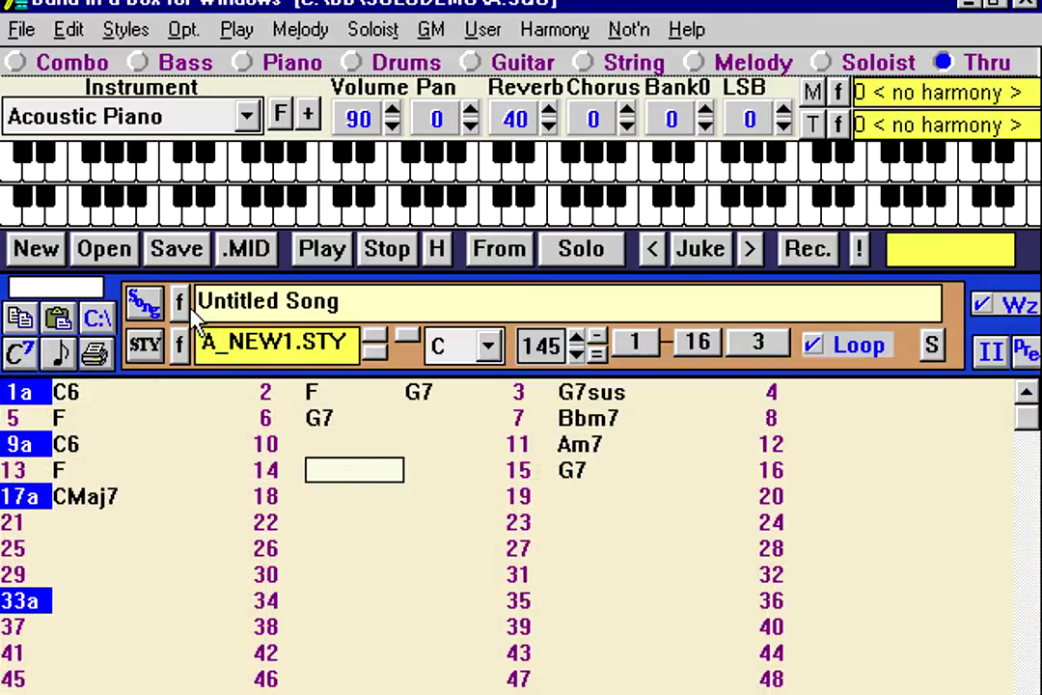
Step: Load C_TRAVIS.SGU from the favorite songs, discarding the changes to the current song
{"action": "left_click", "coordinate": [154, 289]}
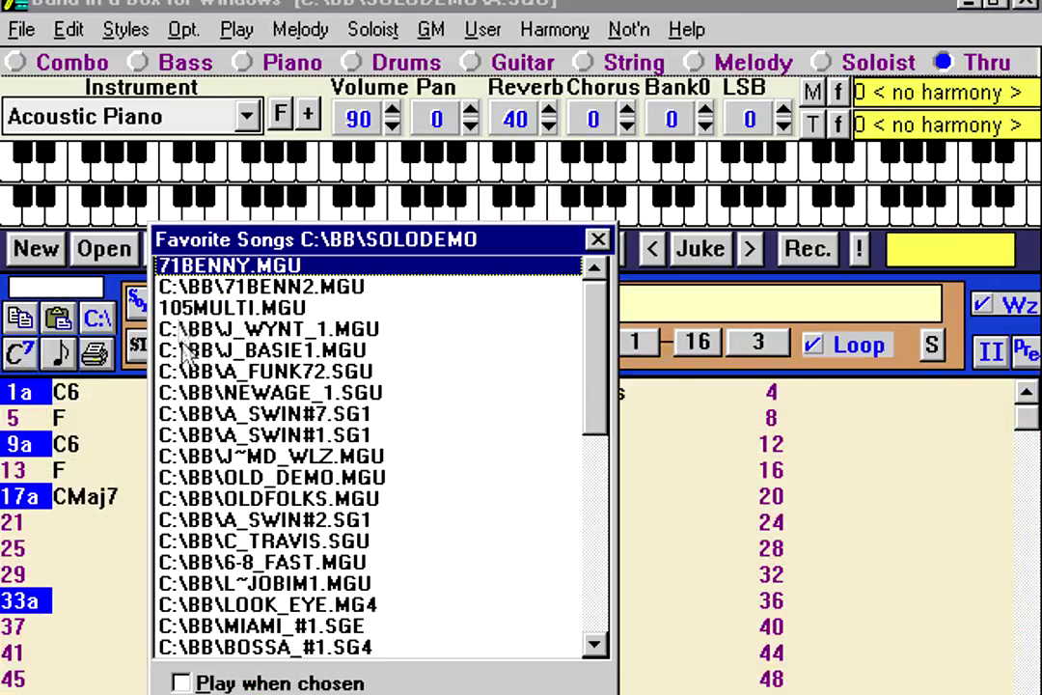
{"action": "double_click", "coordinate": [316, 541]}
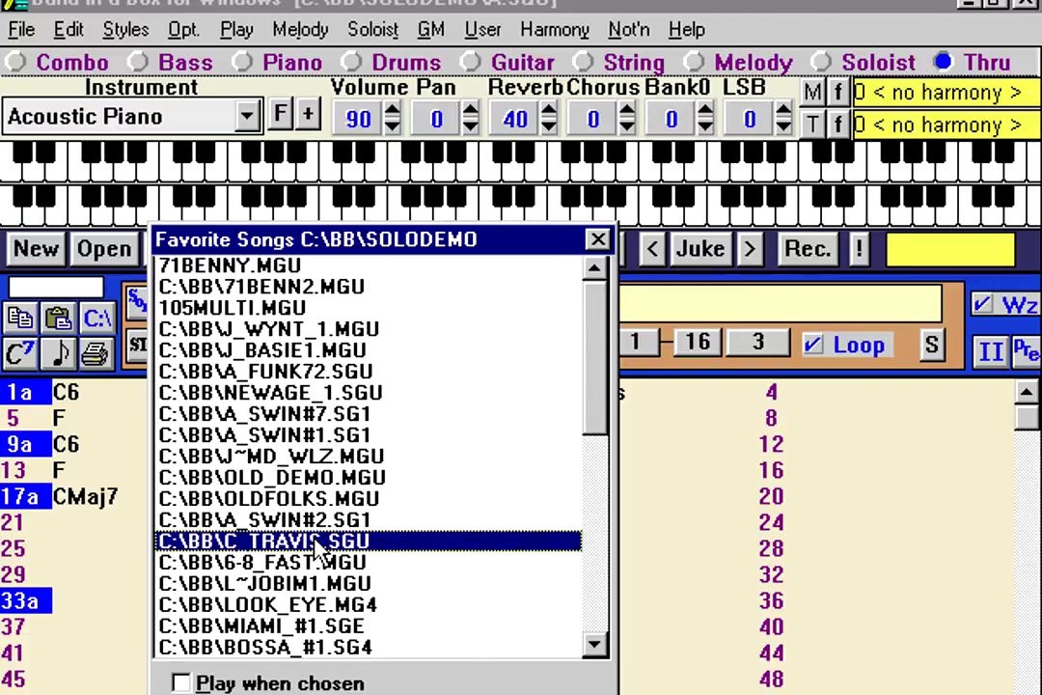
{"action": "left_click", "coordinate": [531, 464]}
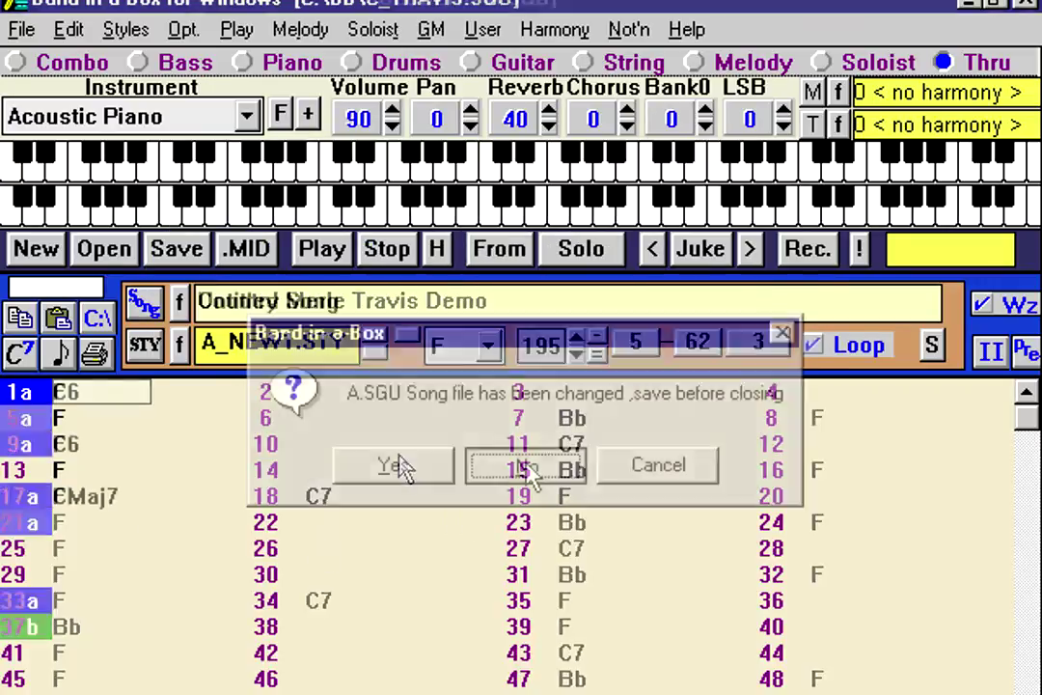
Step: Audition the loaded song with the A_NEW1.STY style, lowering the tempo to 180 during playback
{"action": "left_click", "coordinate": [484, 32]}
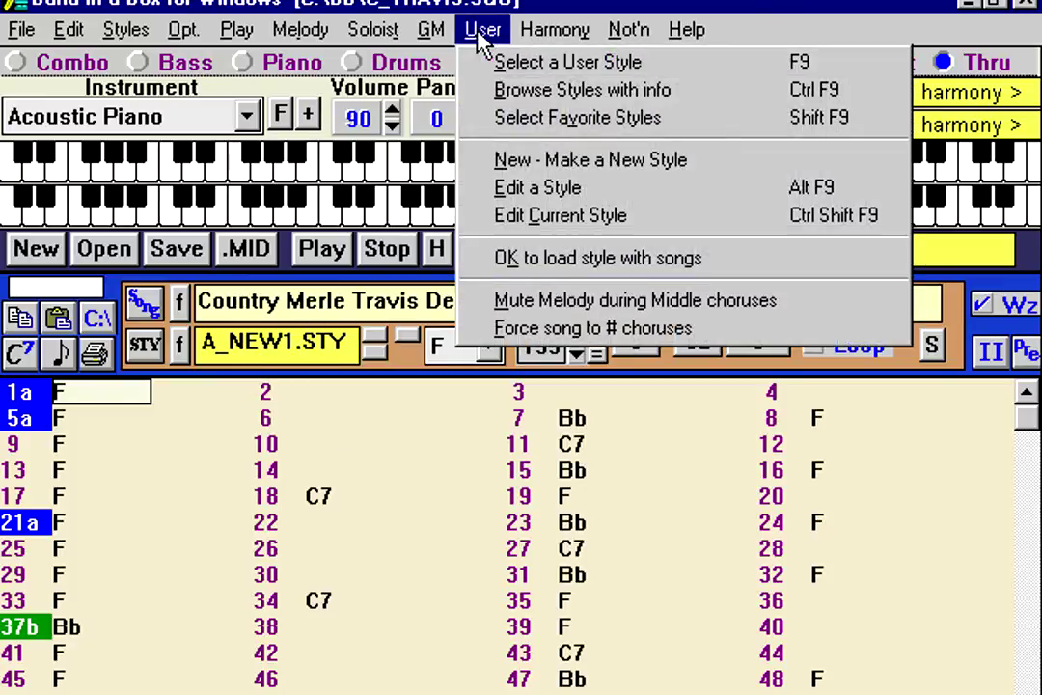
{"action": "left_click", "coordinate": [531, 433]}
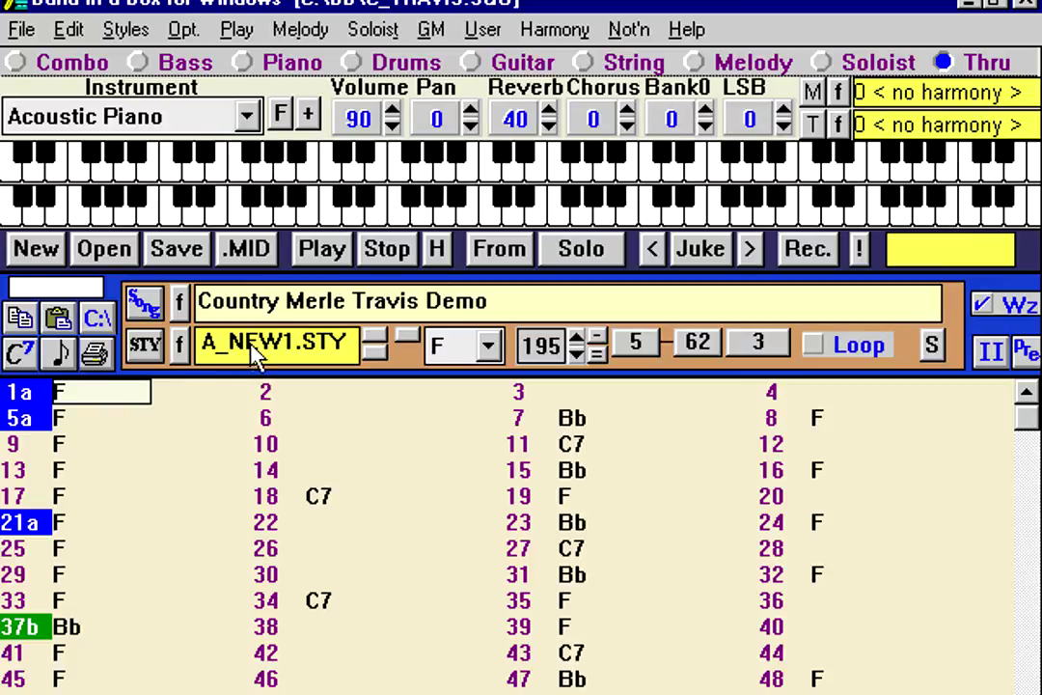
{"action": "left_click", "coordinate": [322, 256]}
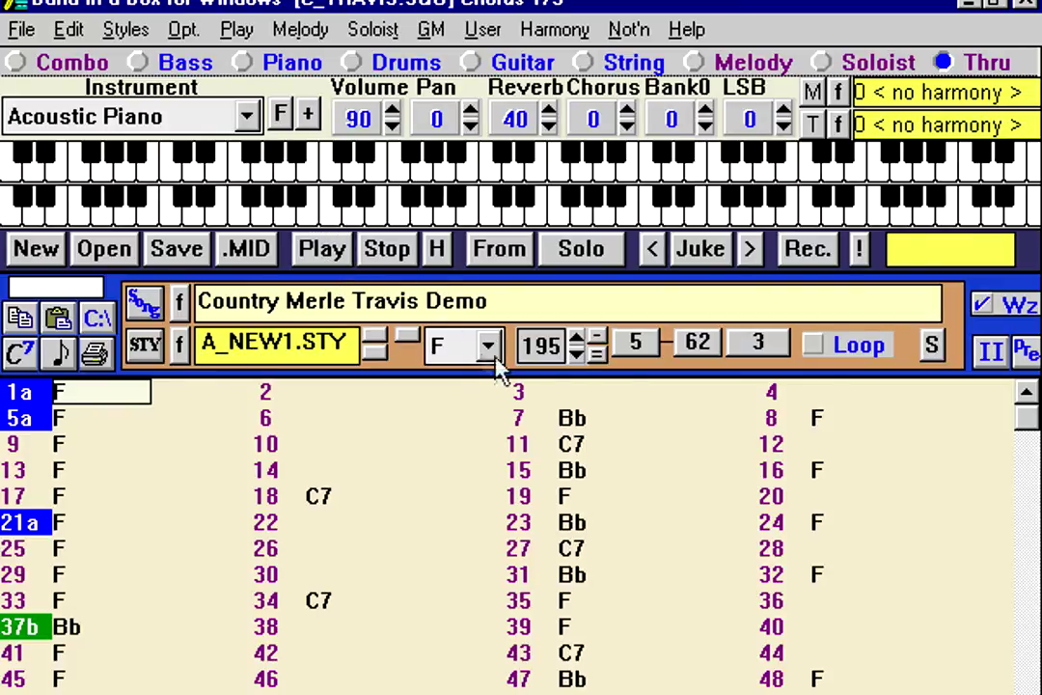
{"action": "left_click", "coordinate": [577, 356]}
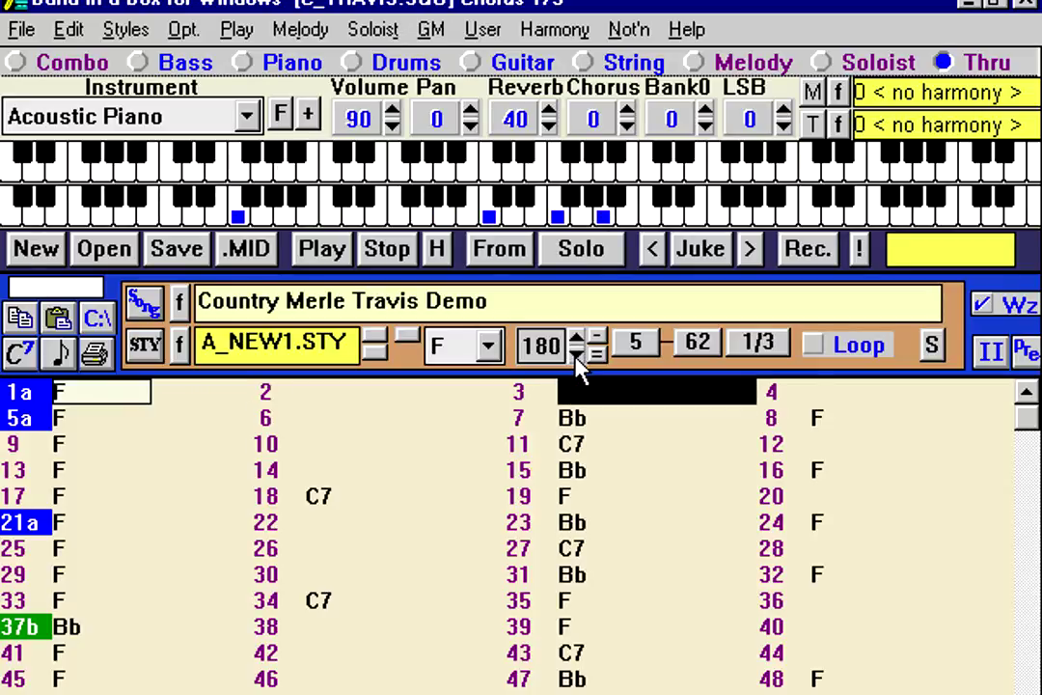
{"action": "left_click", "coordinate": [394, 256]}
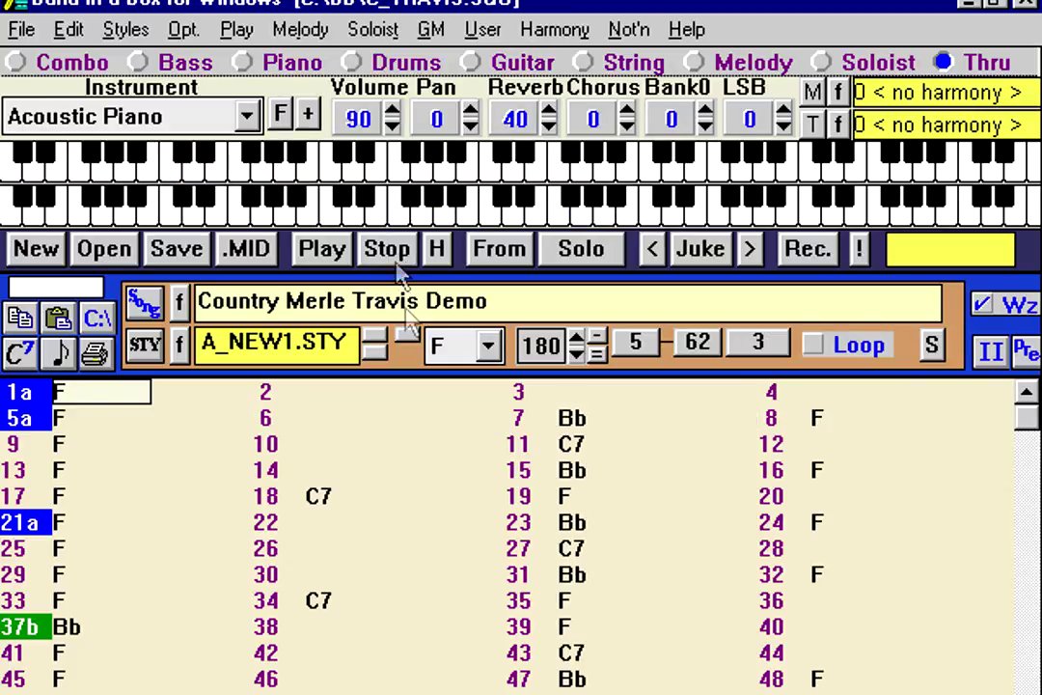
Step: Open the current style in the StyleMaker and set the second drum fill to play only as a B substyle fill
{"action": "left_click", "coordinate": [455, 420]}
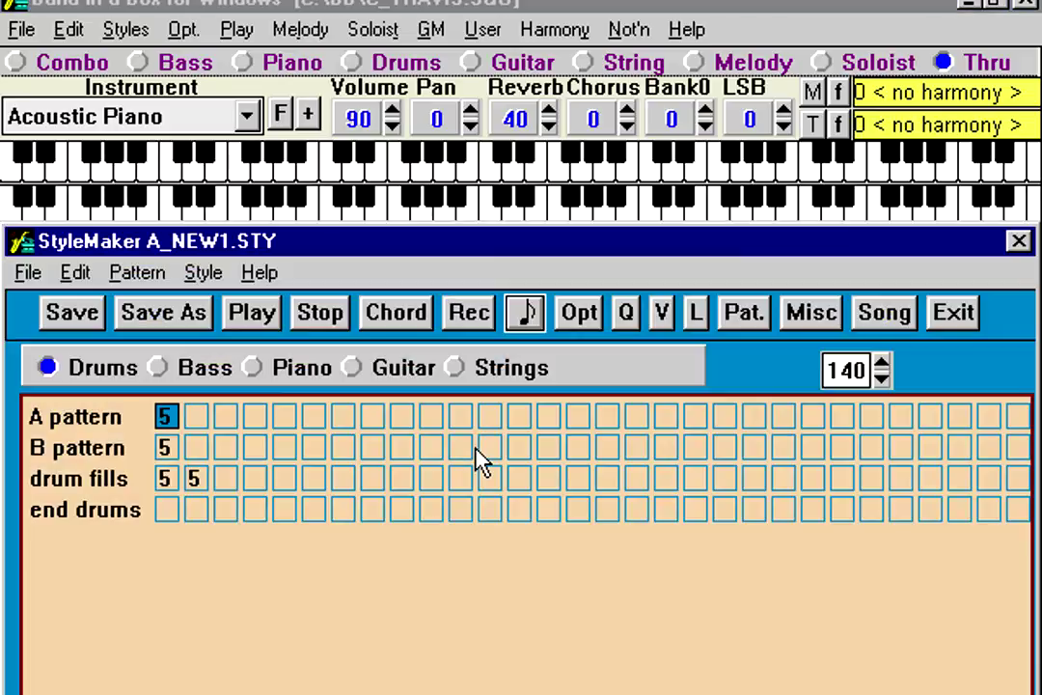
{"action": "left_click", "coordinate": [198, 482]}
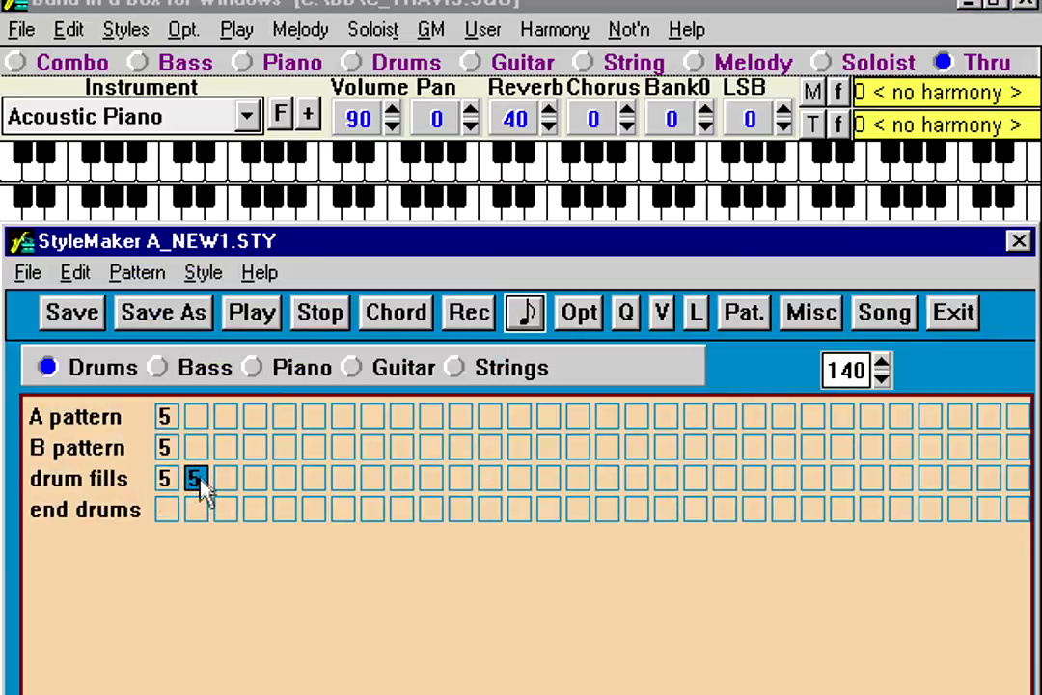
{"action": "left_click", "coordinate": [576, 313]}
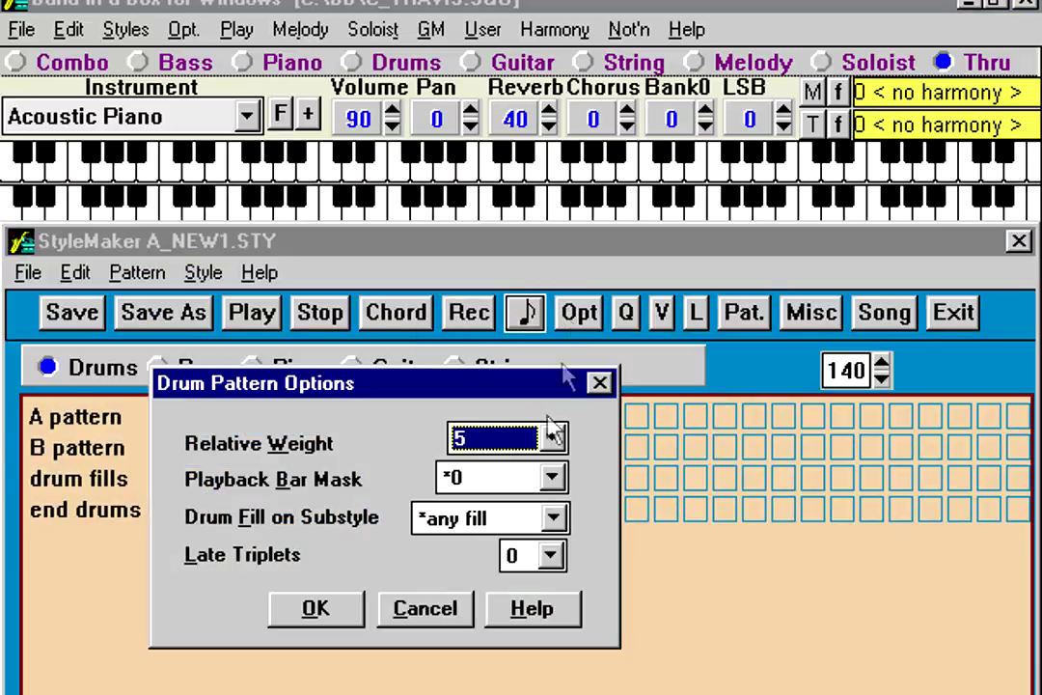
{"action": "left_click", "coordinate": [492, 531]}
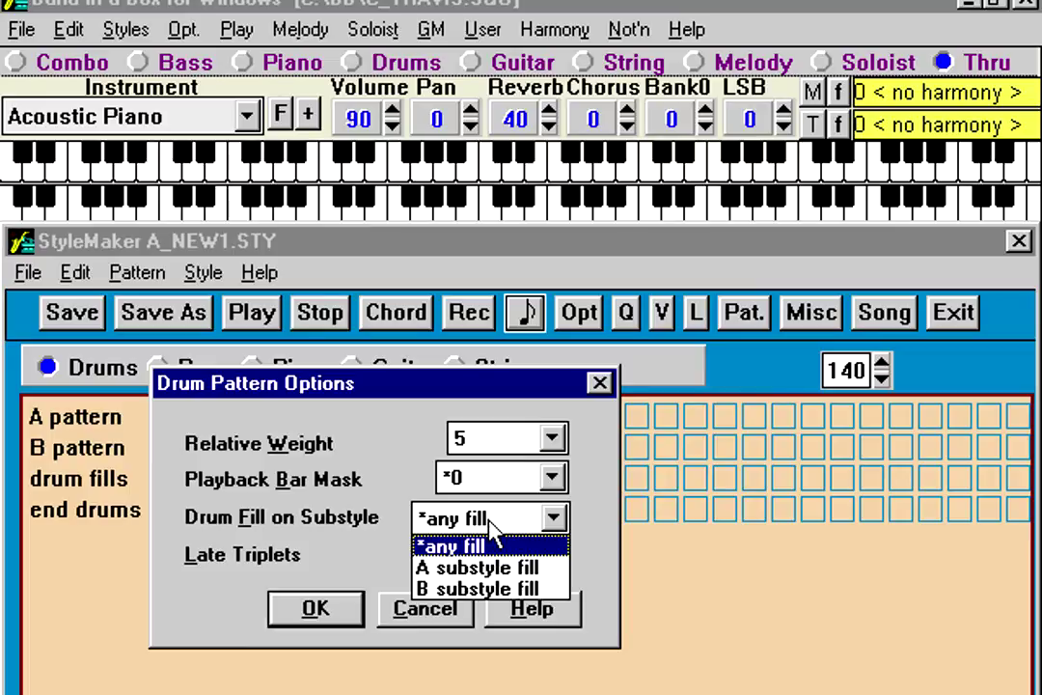
{"action": "left_click", "coordinate": [500, 589]}
{"action": "left_click", "coordinate": [316, 610]}
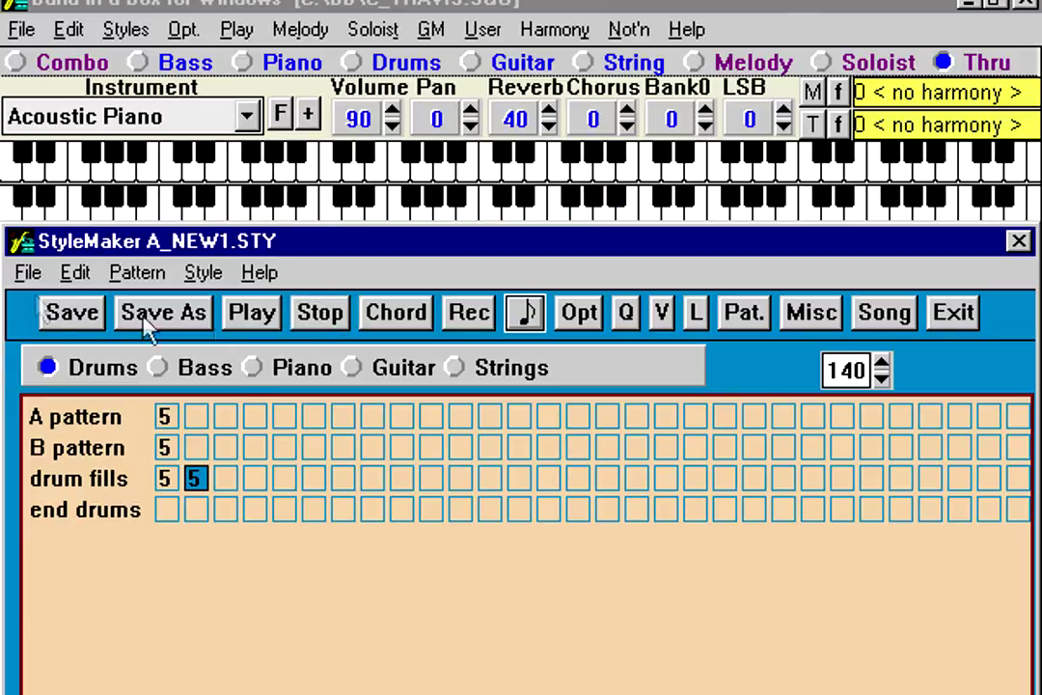
Step: Close the StyleMaker and audition the song's opening bars with the edited drum fill
{"action": "left_click", "coordinate": [20, 241]}
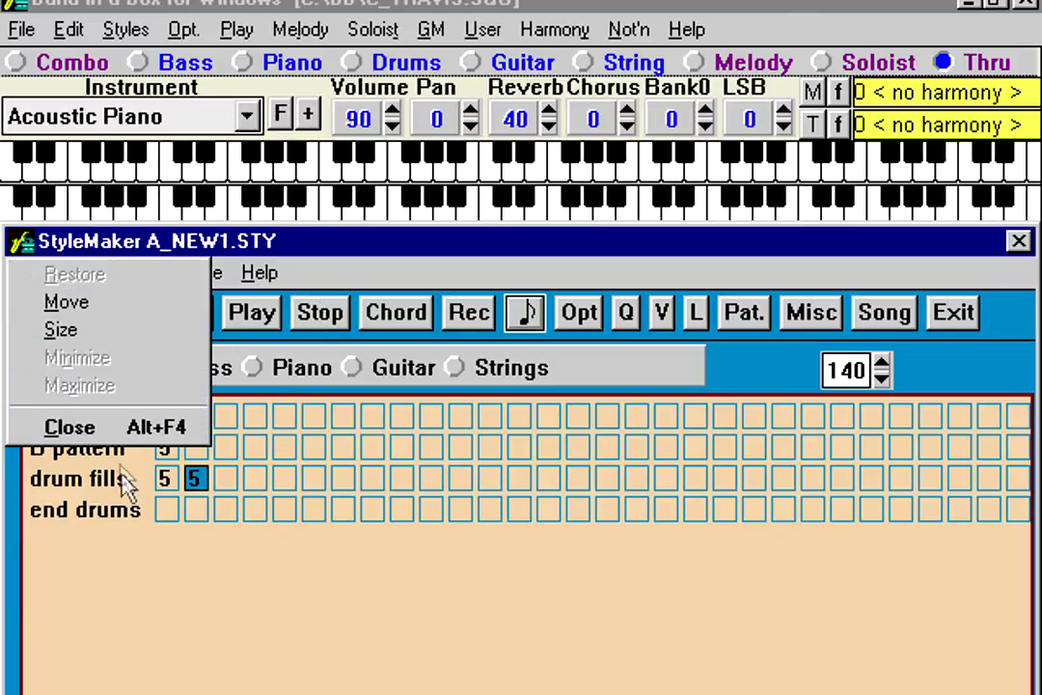
{"action": "left_click", "coordinate": [120, 437]}
{"action": "left_click", "coordinate": [322, 251]}
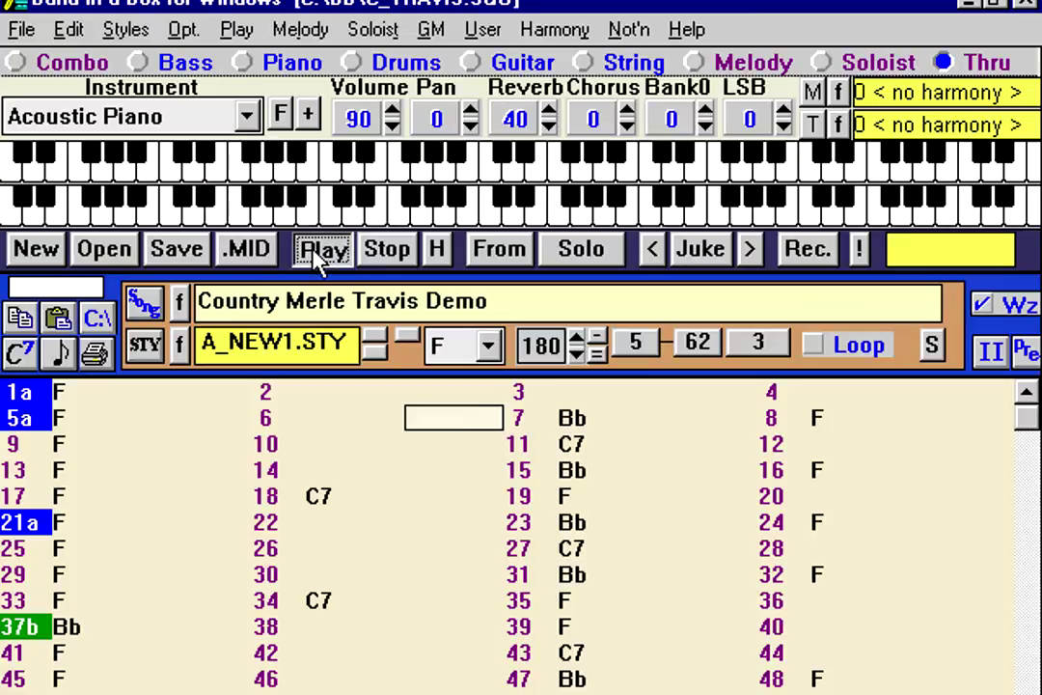
{"action": "left_click", "coordinate": [813, 401]}
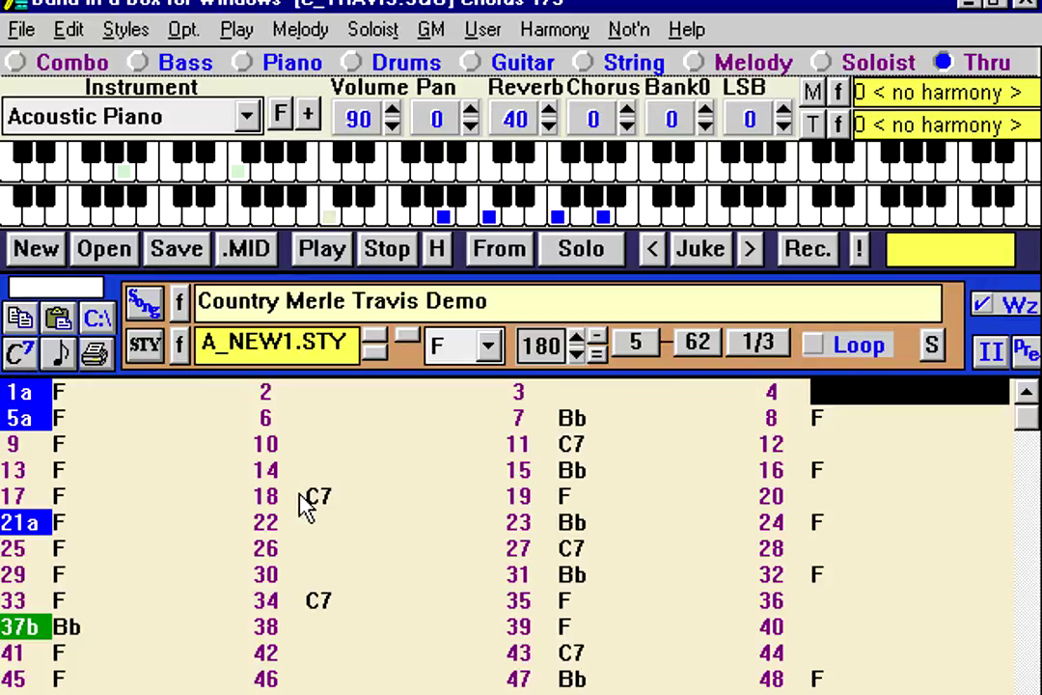
{"action": "left_click", "coordinate": [385, 249]}
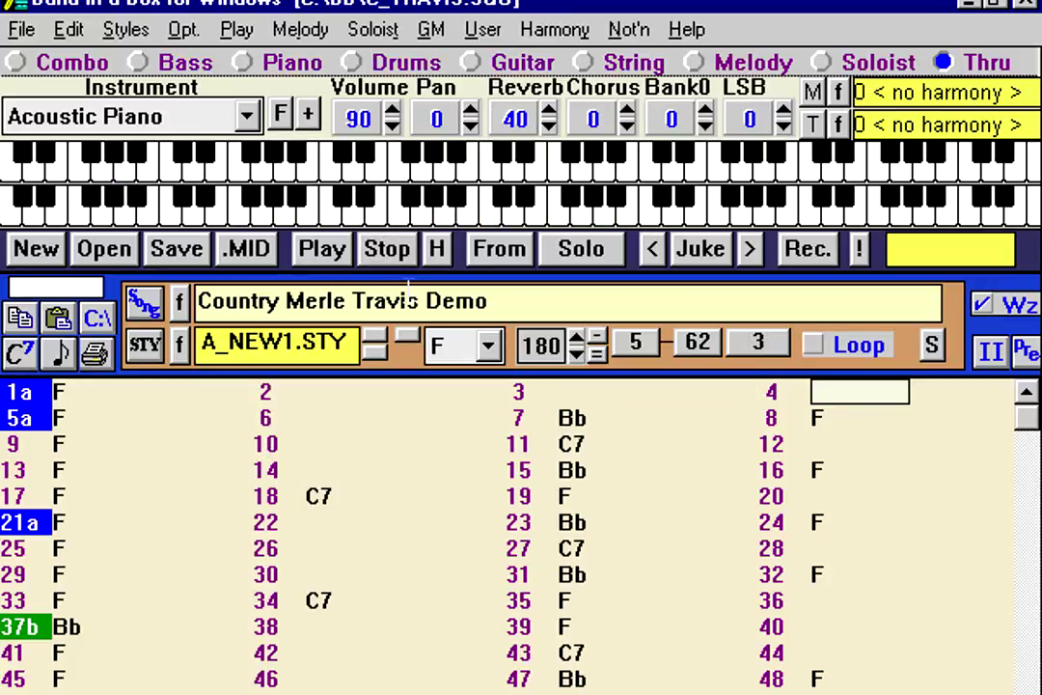
Step: Reopen the current style in the StyleMaker and inspect the piano patterns, checking the empty A 8 beat slots
{"action": "left_click", "coordinate": [428, 531]}
{"action": "left_click", "coordinate": [383, 479]}
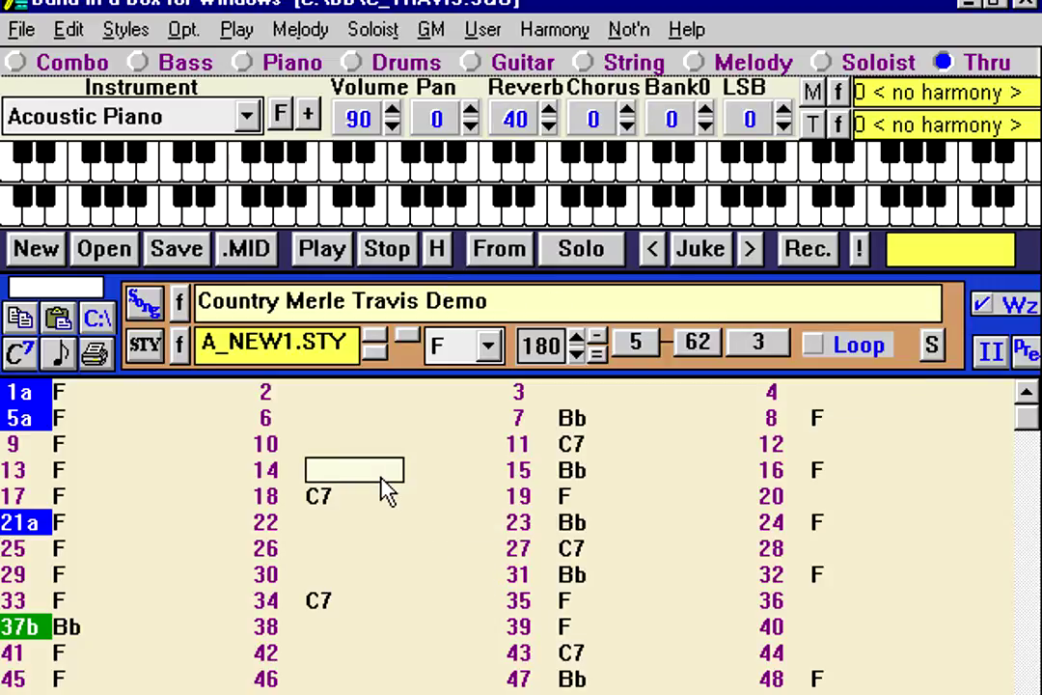
{"action": "key", "text": "alt+s"}
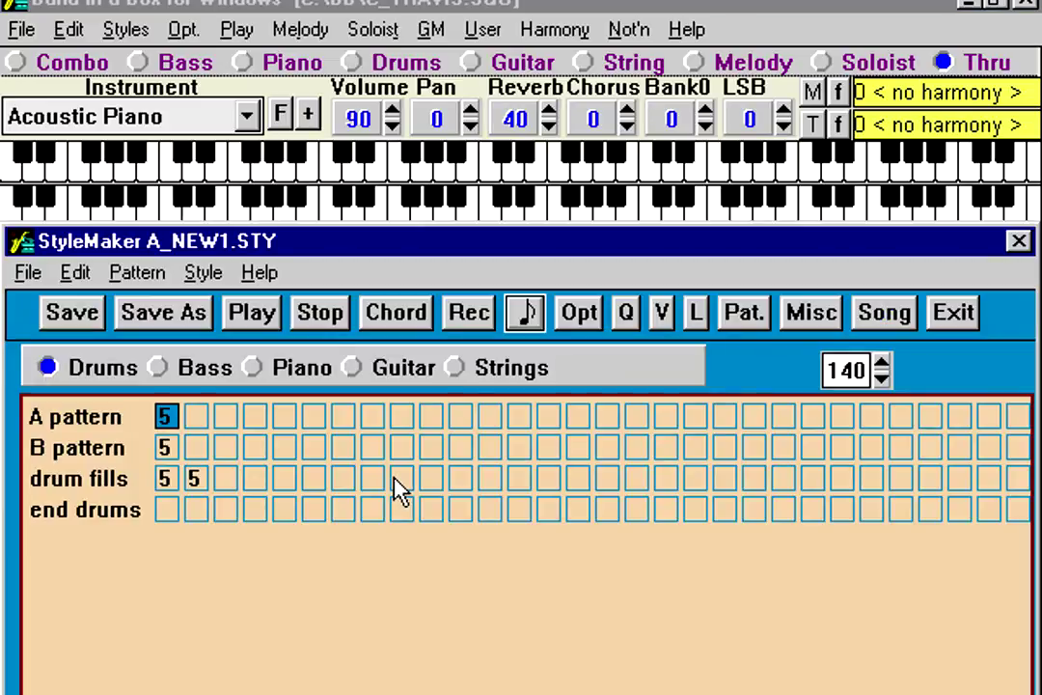
{"action": "left_click", "coordinate": [318, 372]}
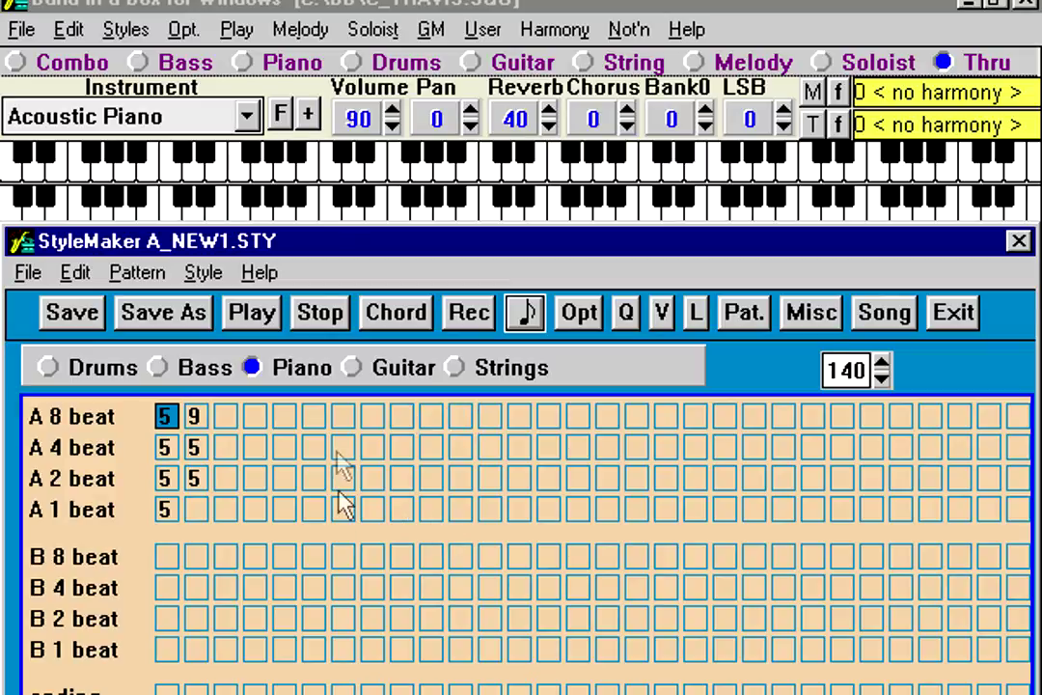
{"action": "left_click", "coordinate": [432, 416]}
{"action": "left_click", "coordinate": [400, 418]}
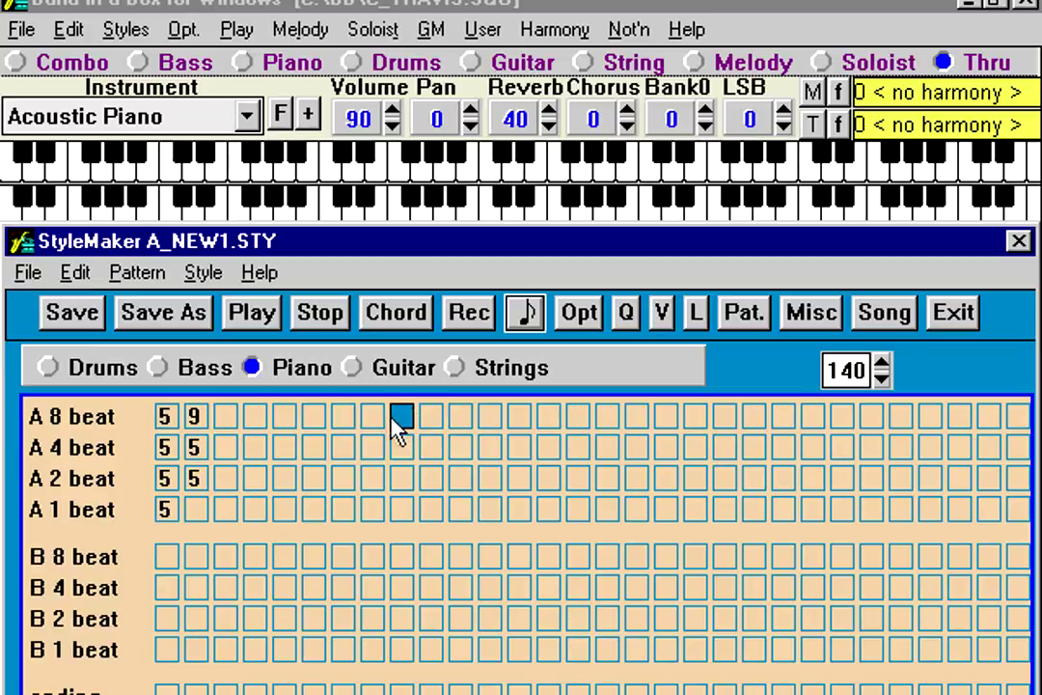
{"action": "left_click", "coordinate": [372, 418]}
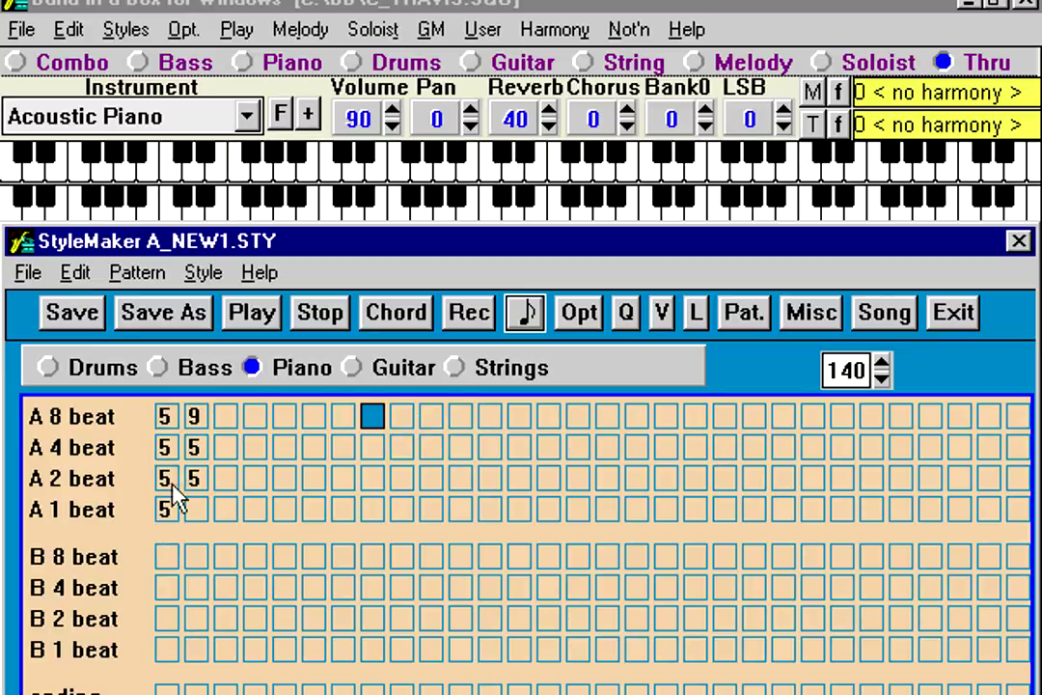